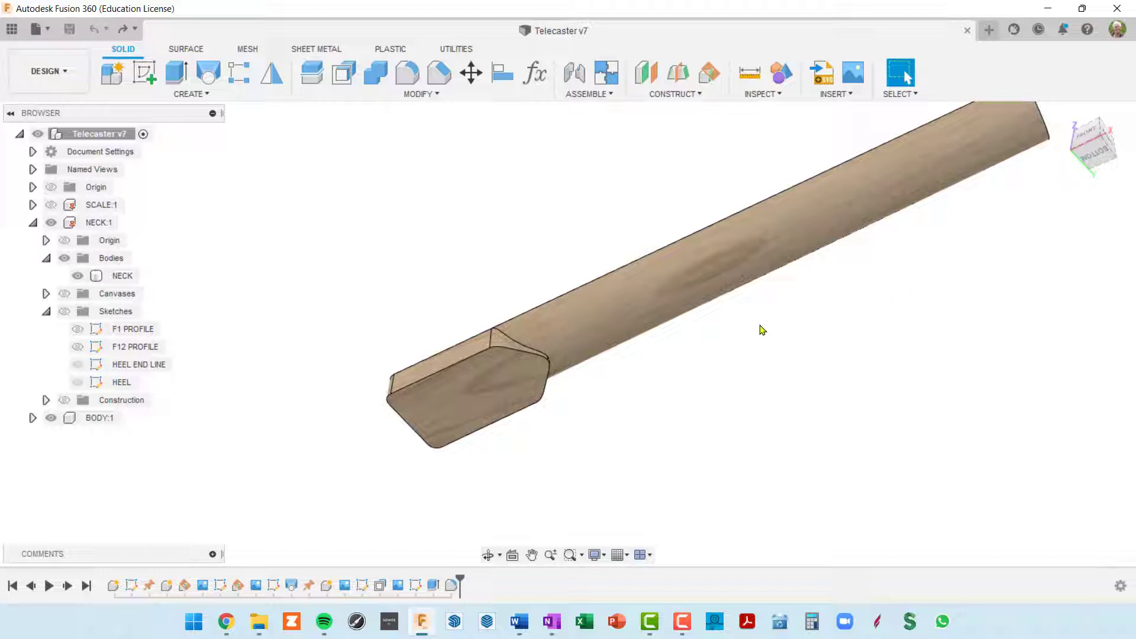
# Activate the NECK component for editing
pyautogui.keyDown('shift'); pyautogui.moveTo(607, 354); pyautogui.dragTo(496, 260, button='middle'); pyautogui.keyUp('shift')
pyautogui.scroll(5, 522, 240)
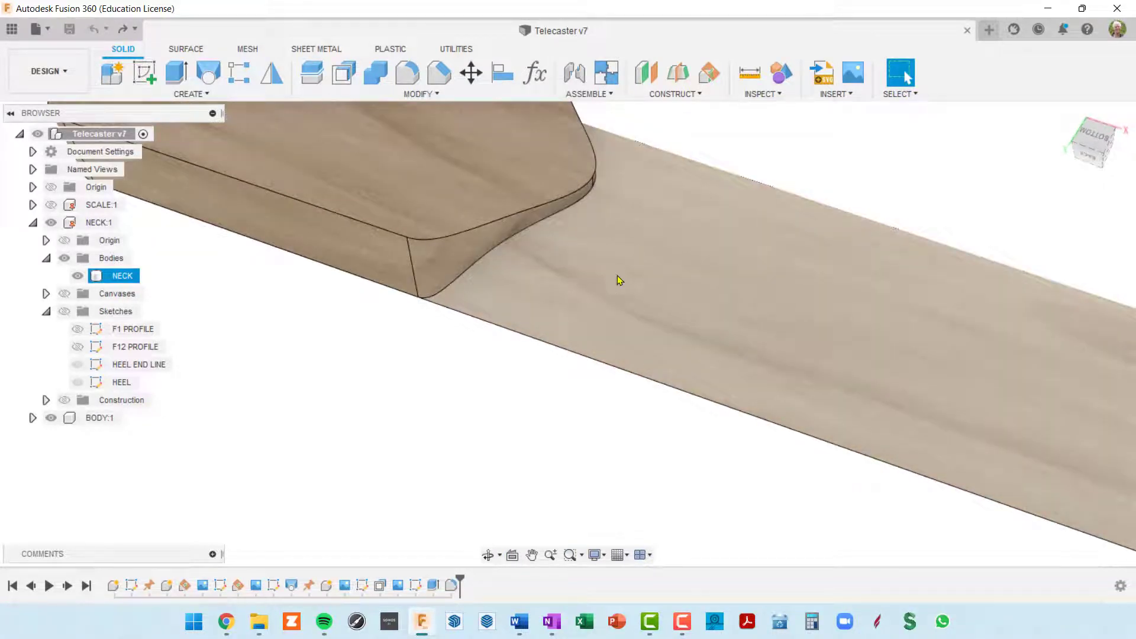
pyautogui.scroll(-4, 626, 267)
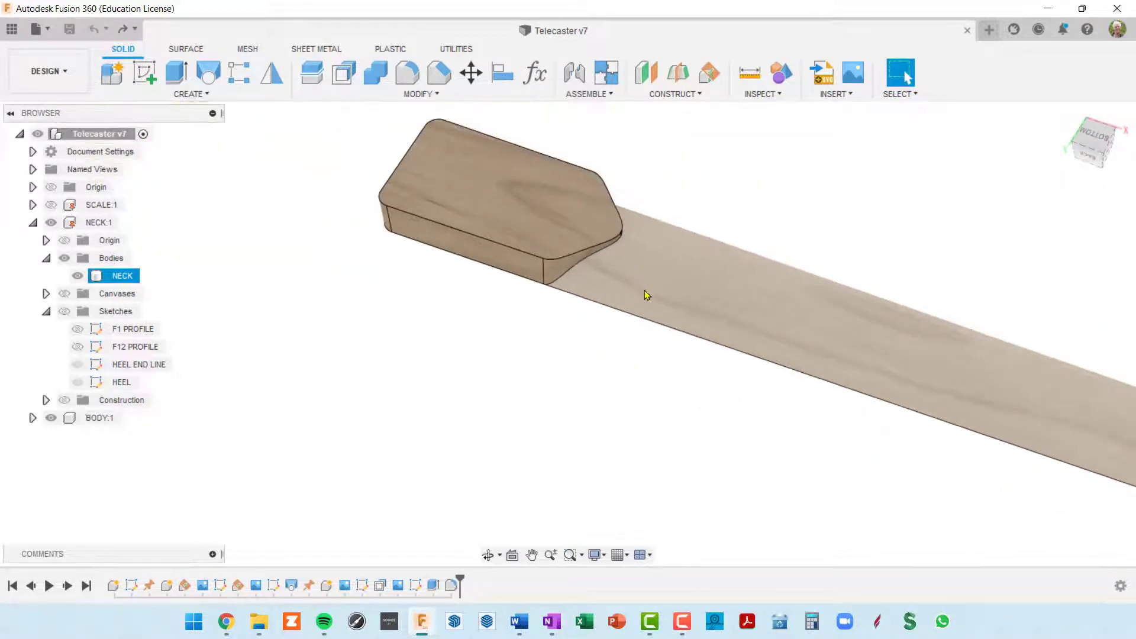
pyautogui.keyDown('shift'); pyautogui.moveTo(647, 296); pyautogui.dragTo(568, 284, button='middle'); pyautogui.keyUp('shift')
pyautogui.click(242, 259)
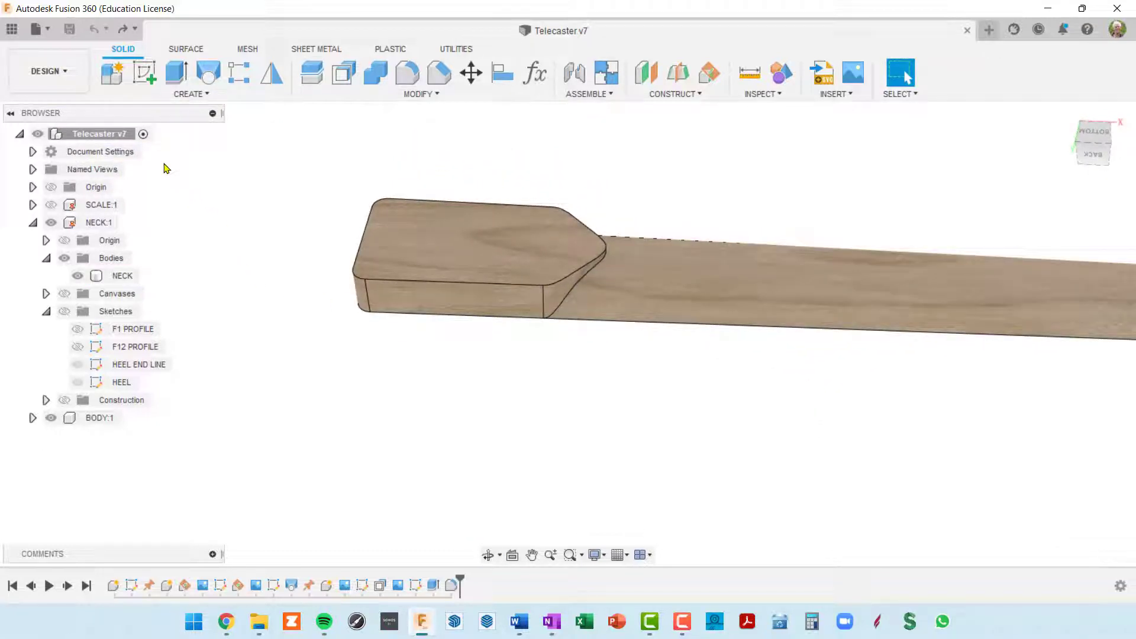
pyautogui.click(127, 224)
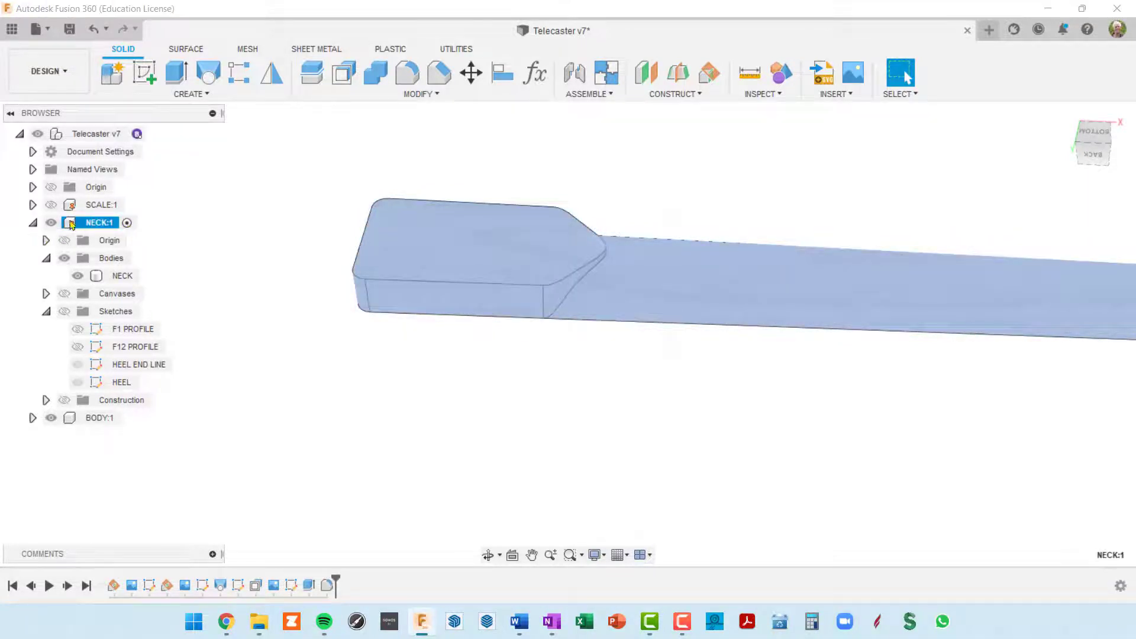
# Choose TeleHeelTrans.jpg from the Guitar project's Telecaster Plans folder as a new canvas image
pyautogui.click(851, 78)
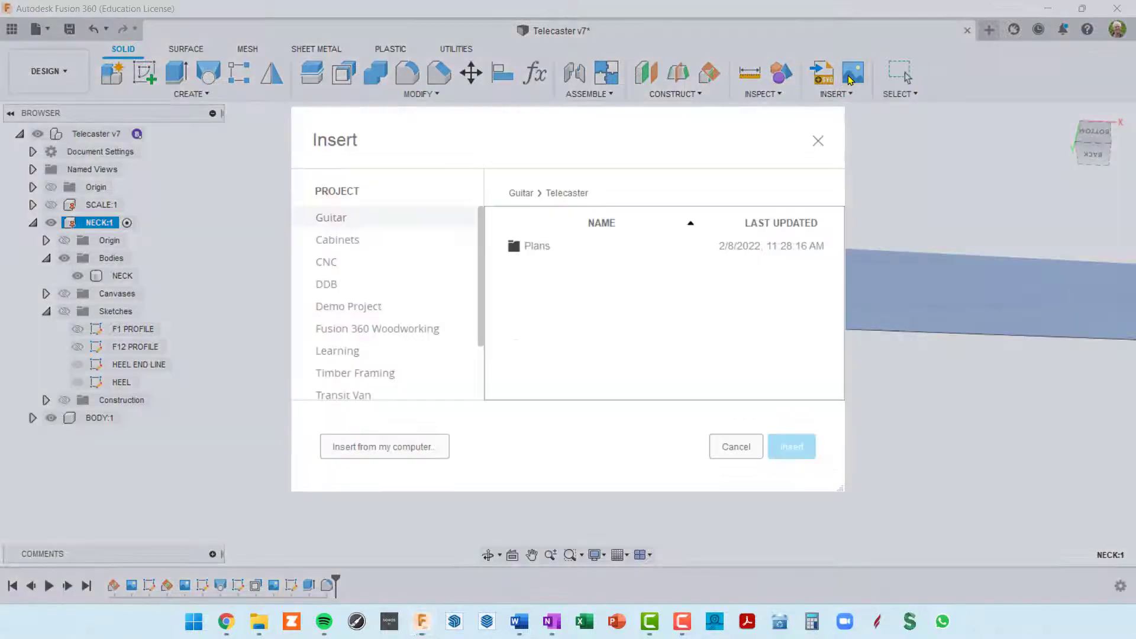
pyautogui.doubleClick(538, 246)
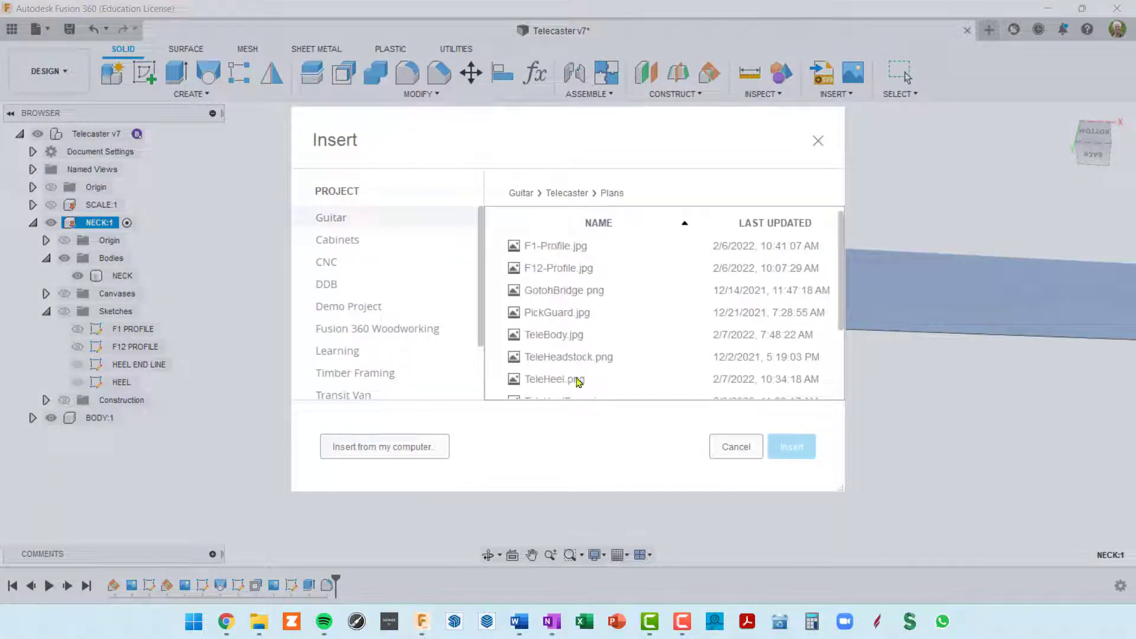
pyautogui.scroll(-1, 578, 382)
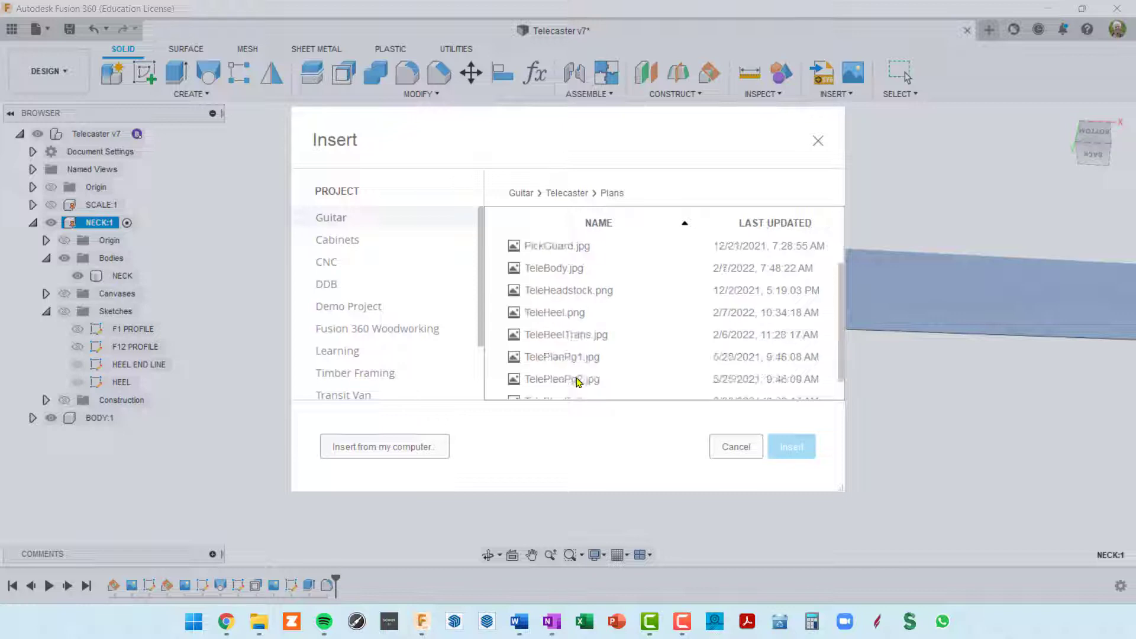
pyautogui.click(561, 338)
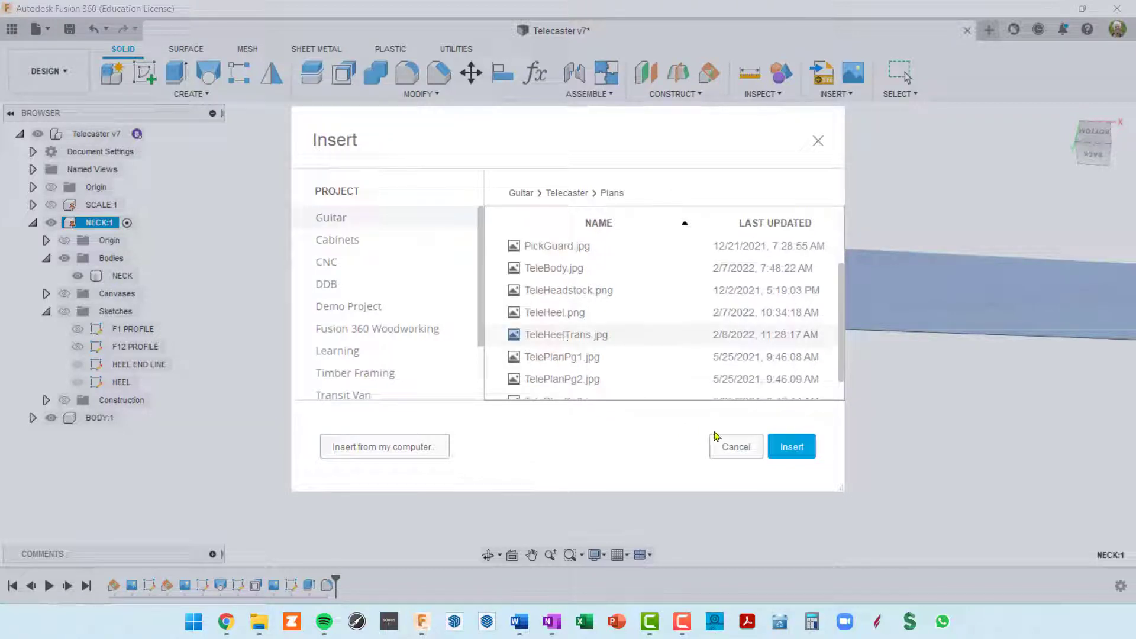
pyautogui.click(792, 447)
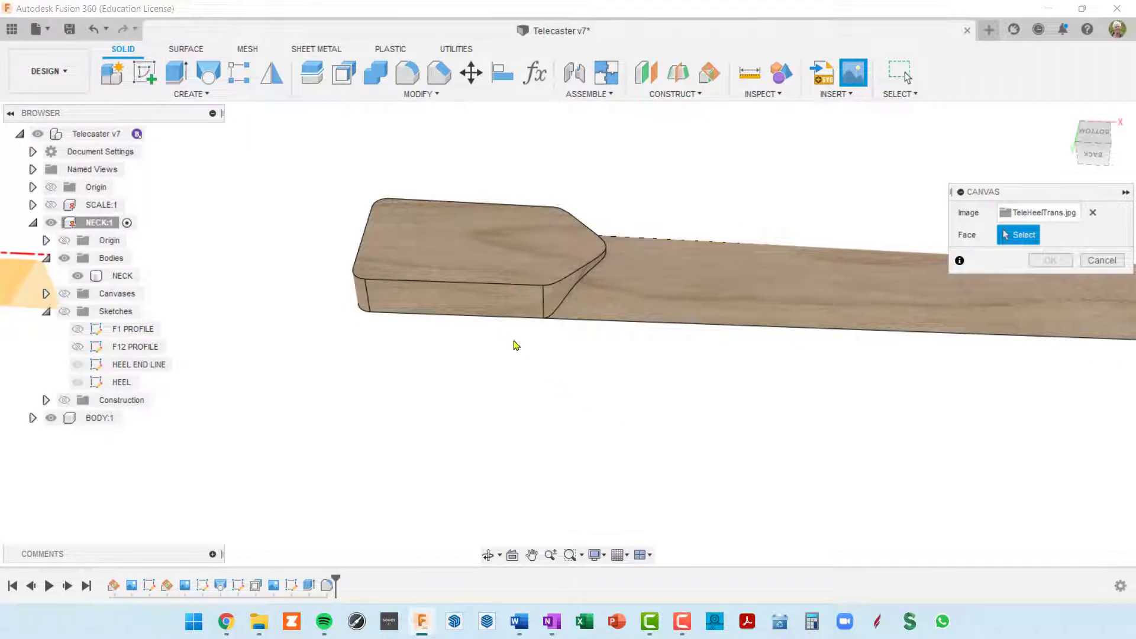
# Place the canvas on the heel's long side face and turn on visibility of the neck's canvases
pyautogui.click(506, 311)
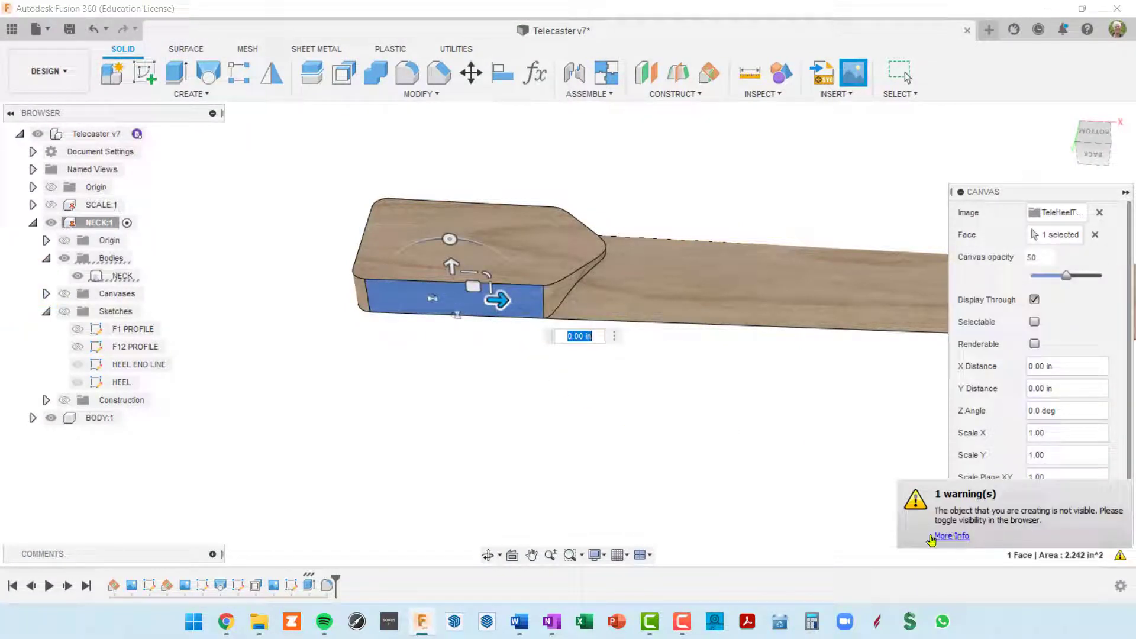
pyautogui.click(64, 293)
pyautogui.click(46, 295)
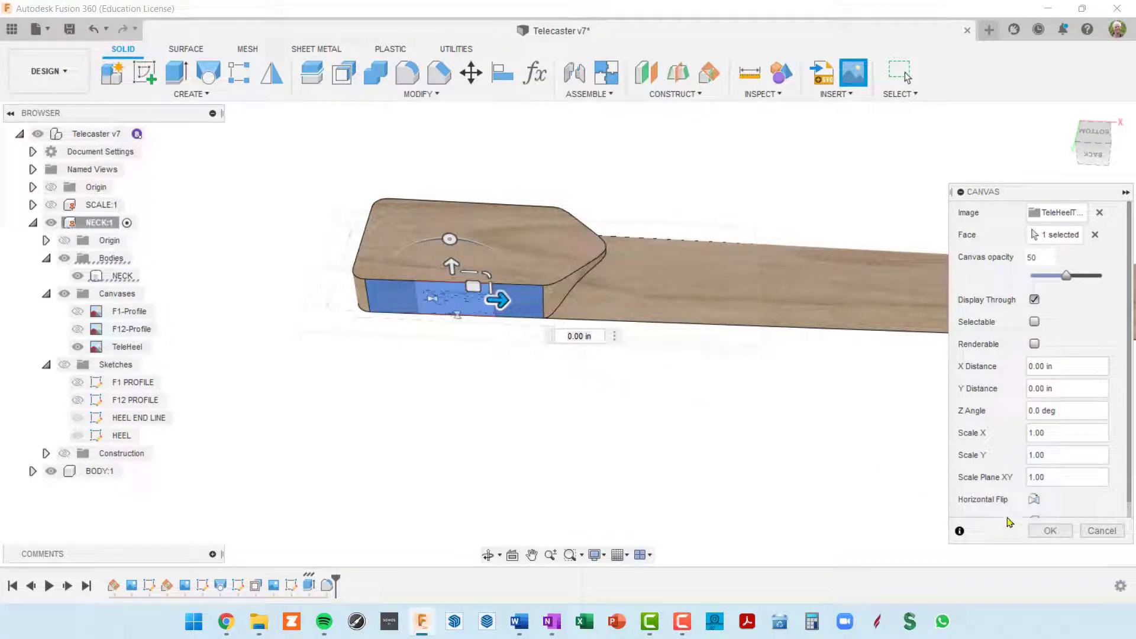
pyautogui.click(1060, 532)
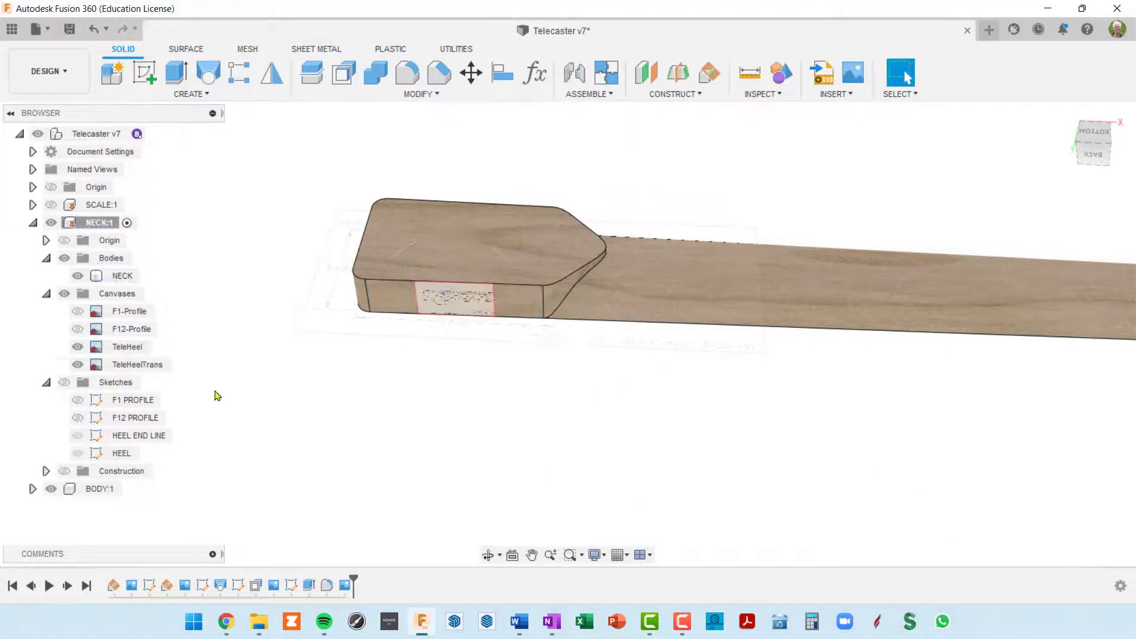
# Examine the orientation and scale of the TeleHeelTrans canvas on the heel's side face
pyautogui.click(137, 366)
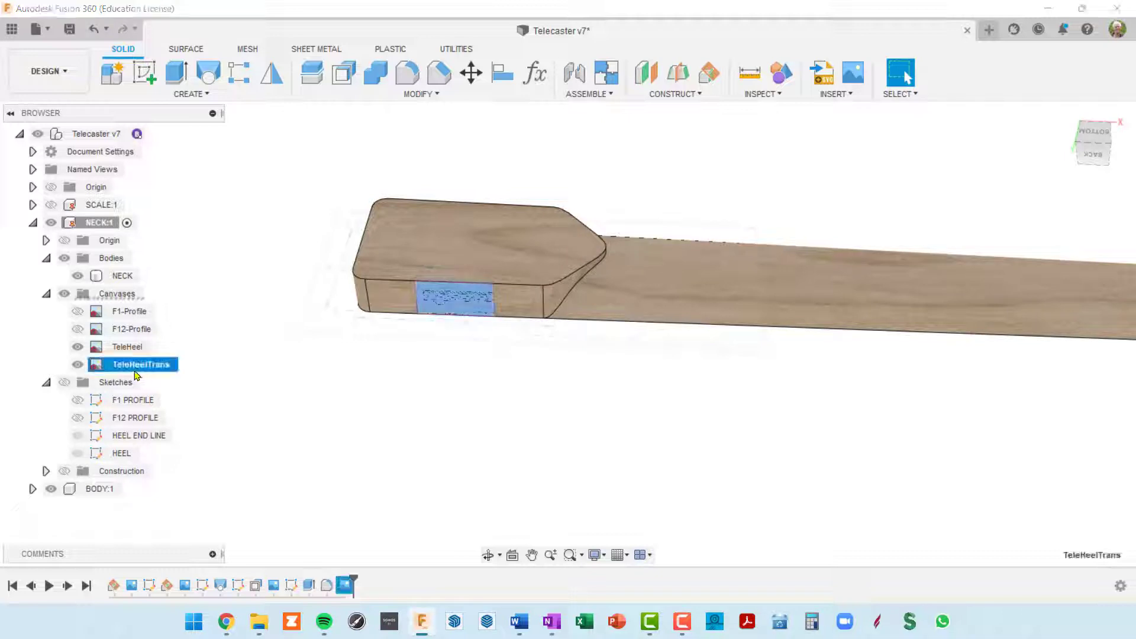
pyautogui.scroll(3, 492, 347)
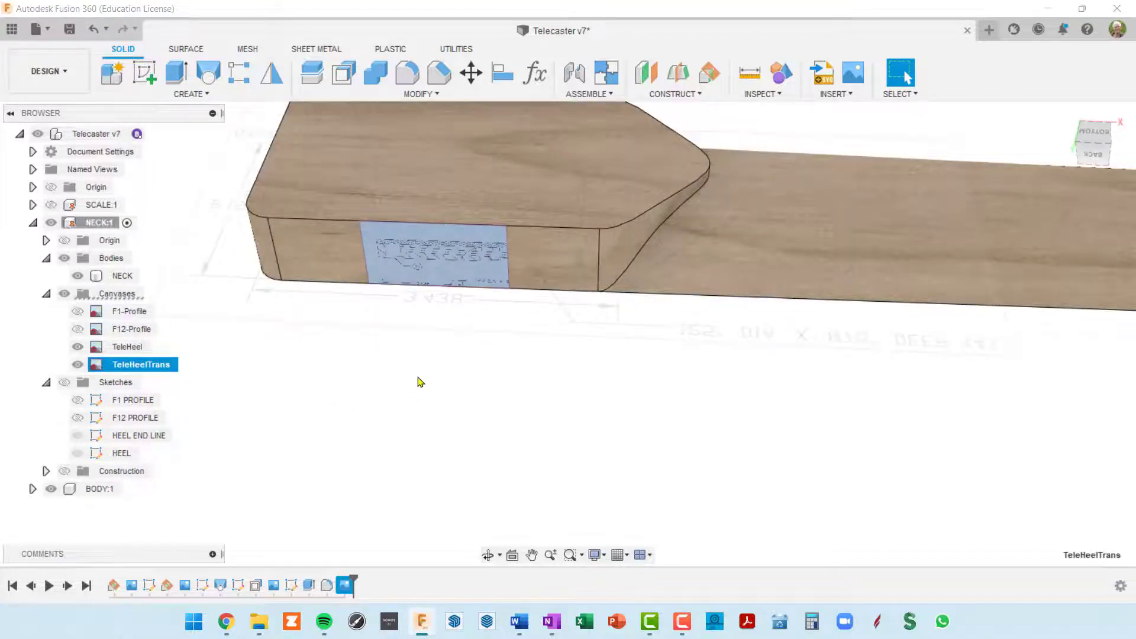
pyautogui.keyDown('shift'); pyautogui.moveTo(418, 382); pyautogui.dragTo(709, 362, button='middle'); pyautogui.keyUp('shift')
pyautogui.scroll(6, 811, 342)
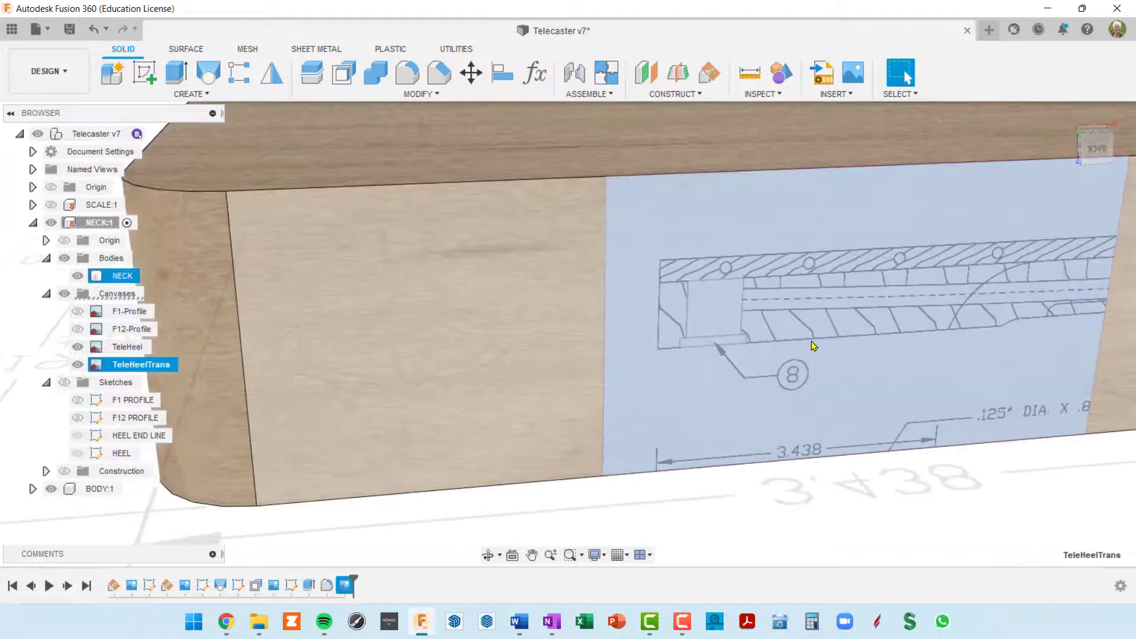
pyautogui.scroll(-6, 813, 347)
pyautogui.moveTo(939, 358); pyautogui.dragTo(765, 320, button='middle')
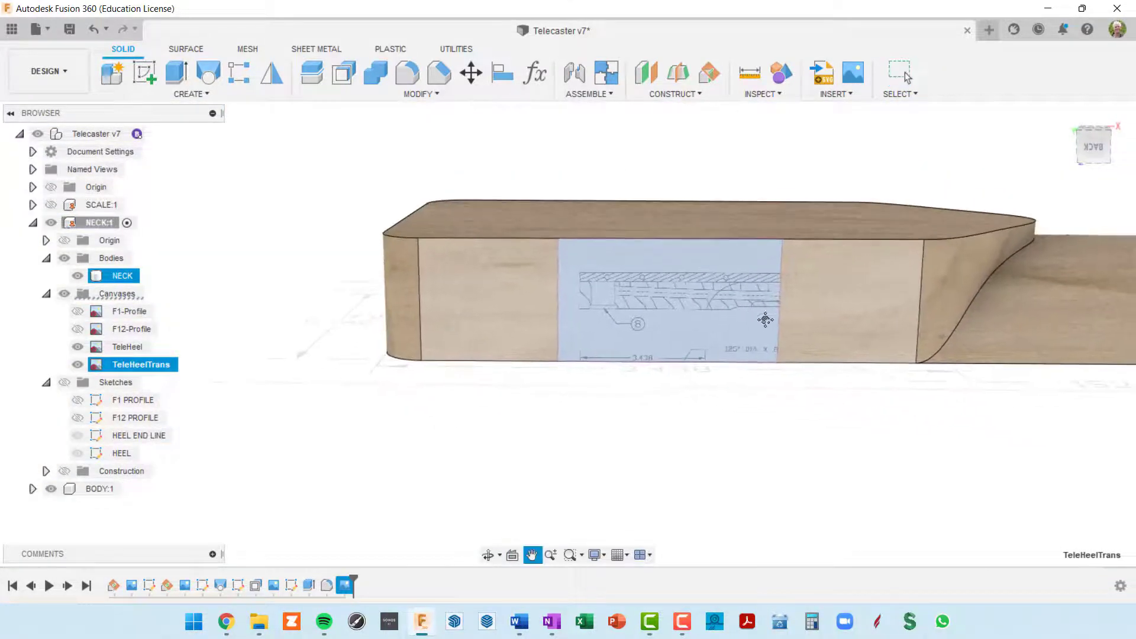
pyautogui.scroll(5, 765, 320)
pyautogui.scroll(-2, 766, 323)
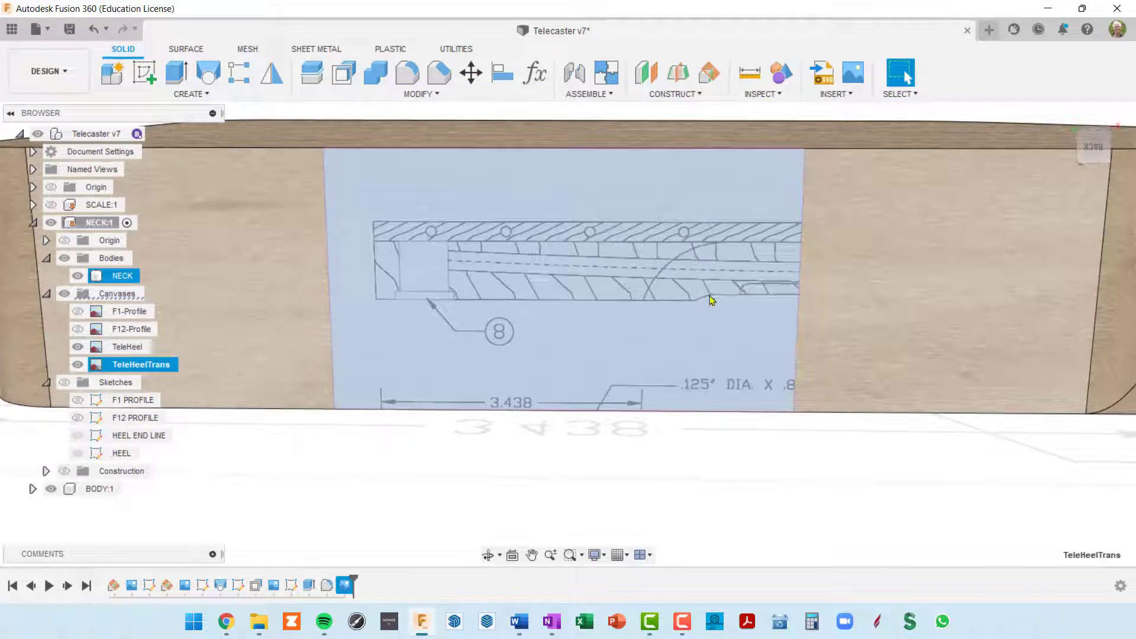
pyautogui.scroll(-5, 732, 305)
pyautogui.scroll(4, 732, 306)
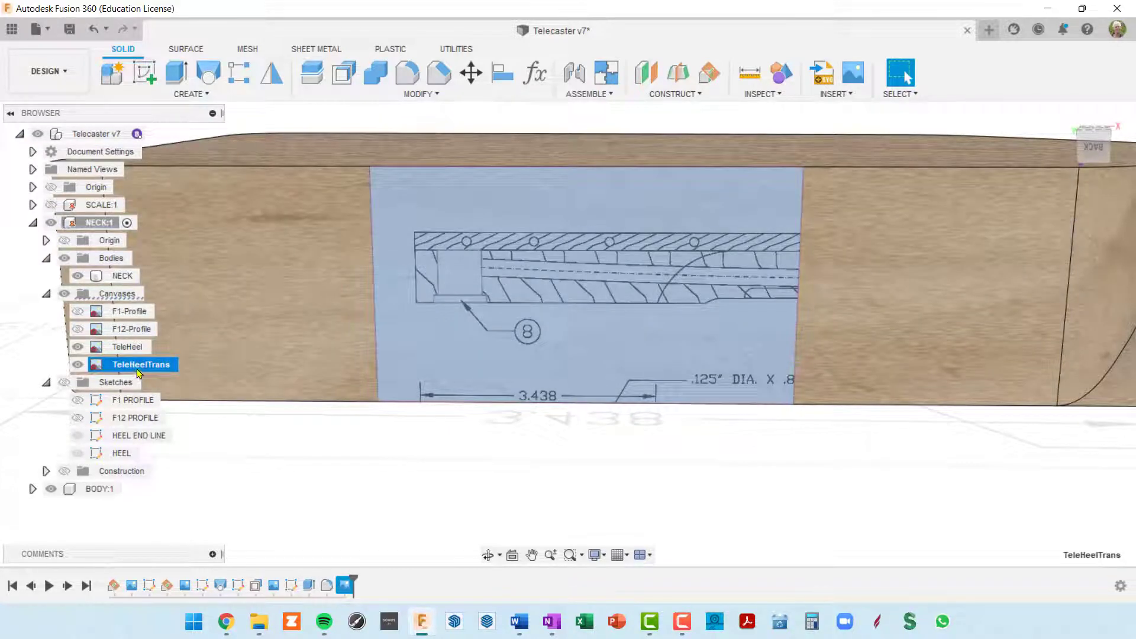
# Edit the TeleHeelTrans canvas and flip it vertically, keeping its original horizontal direction
pyautogui.click(141, 366)
pyautogui.rightClick(142, 367)
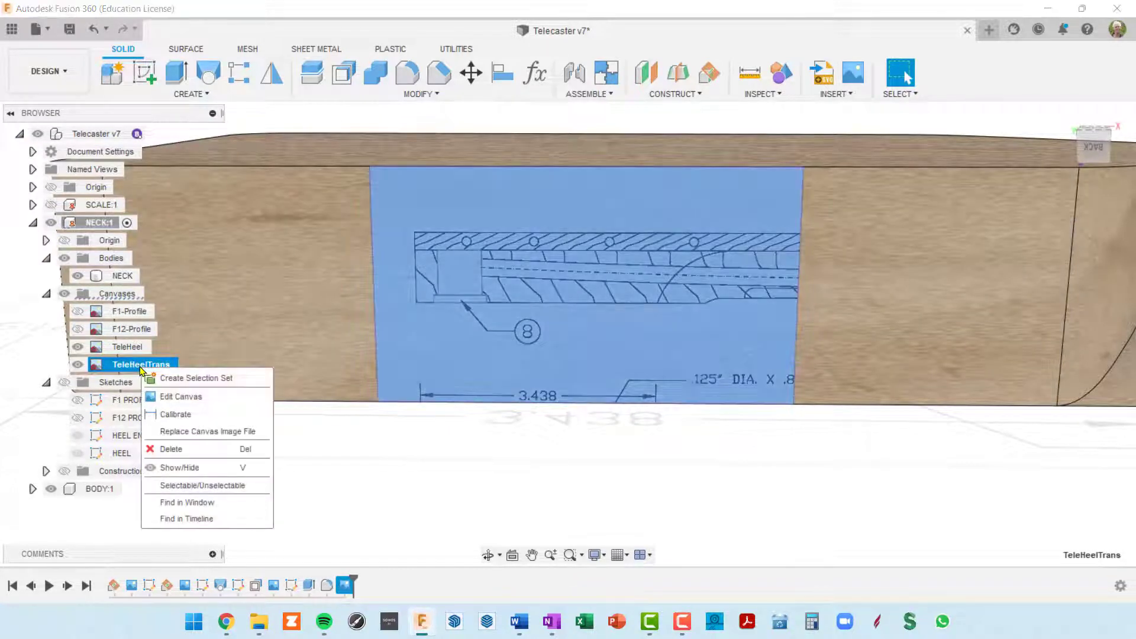
pyautogui.click(178, 396)
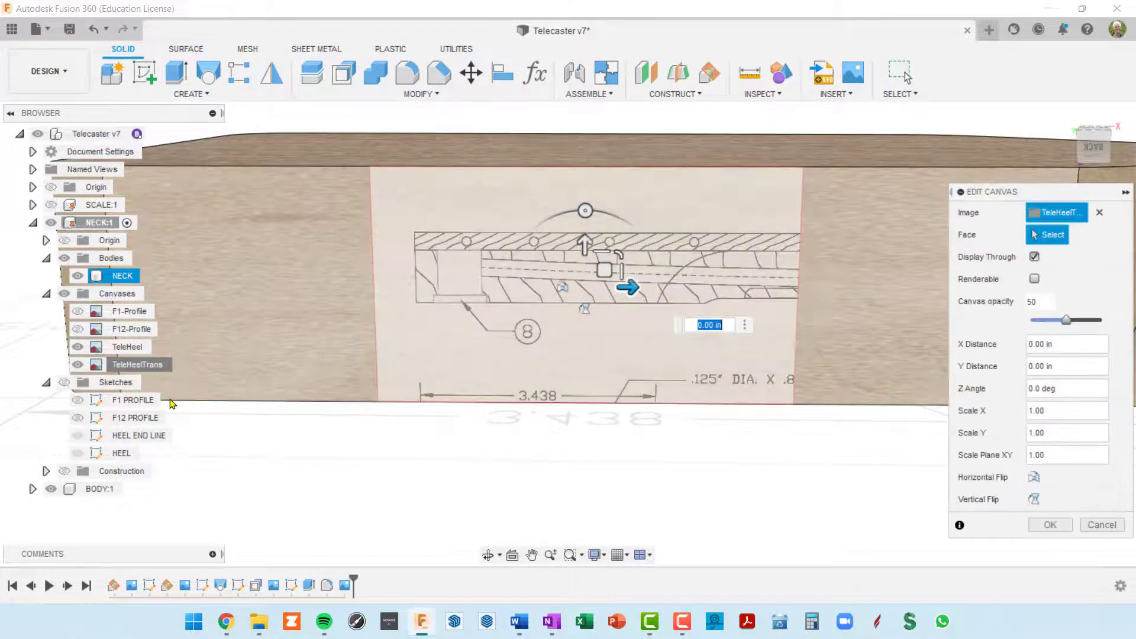
pyautogui.click(1034, 478)
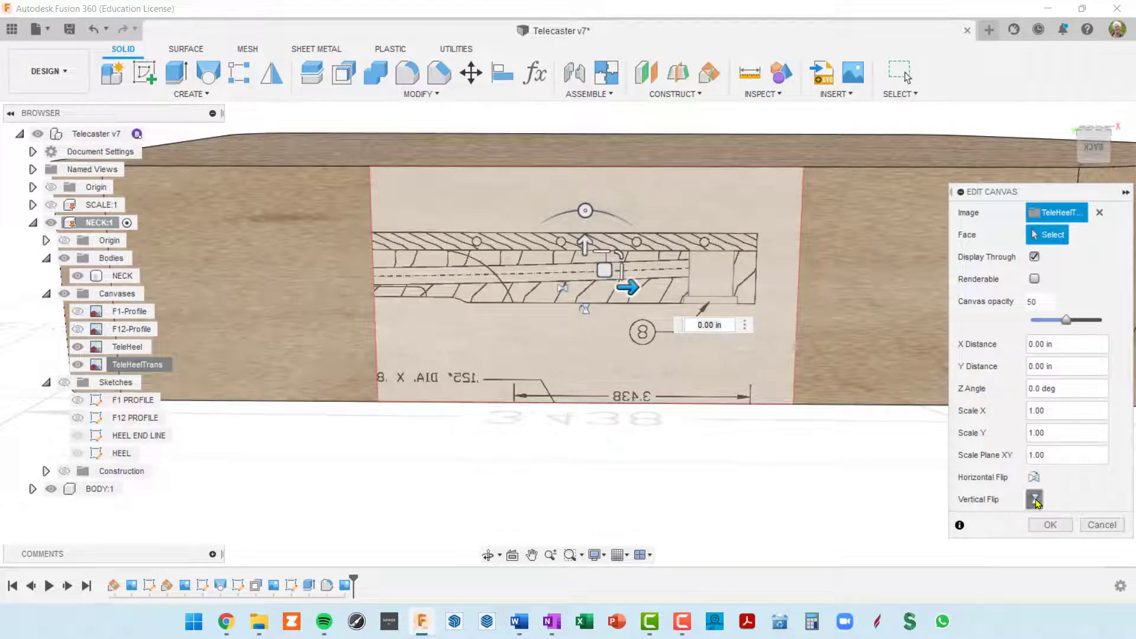
pyautogui.click(1034, 500)
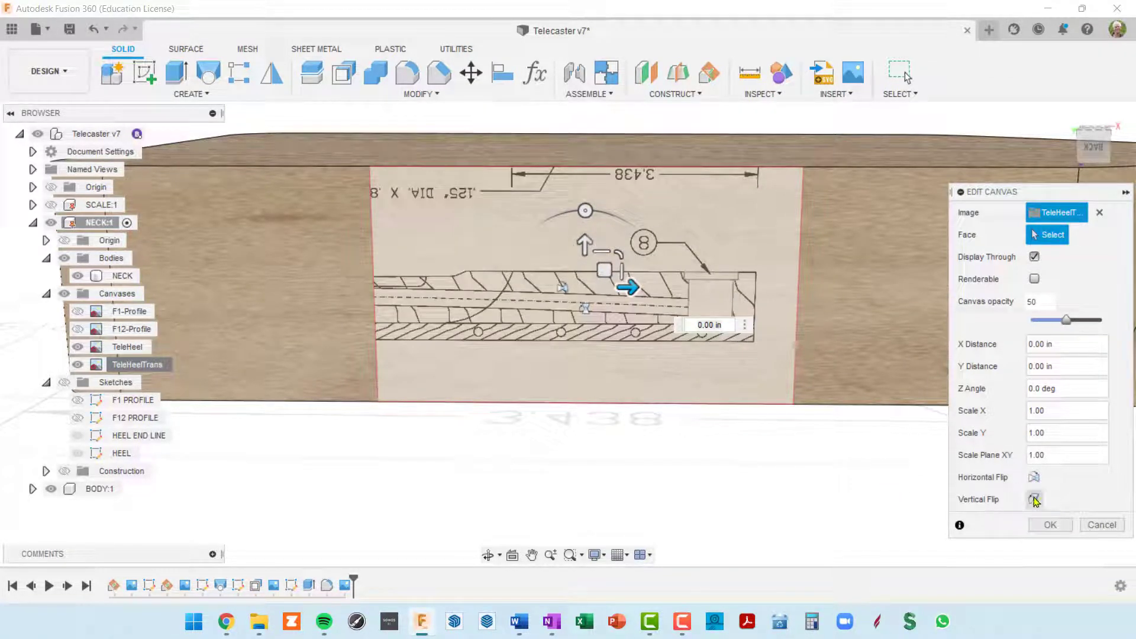
pyautogui.click(1034, 478)
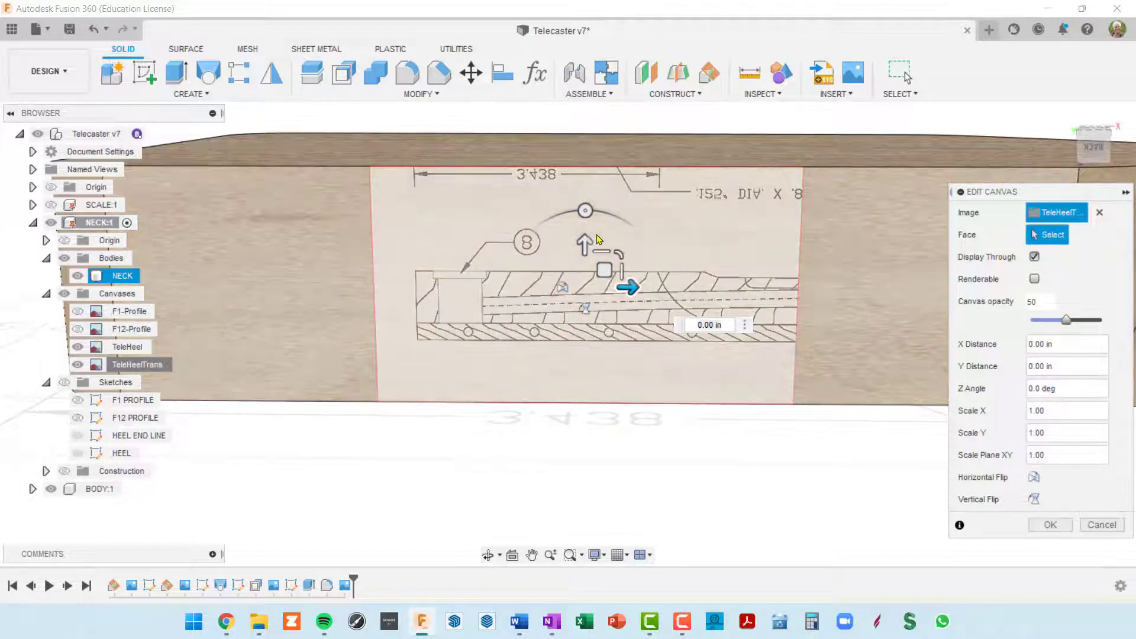
# Try rotating the canvas 180 degrees, flipping it horizontally, and flipping it vertically
pyautogui.moveTo(585, 211); pyautogui.dragTo(585, 361)
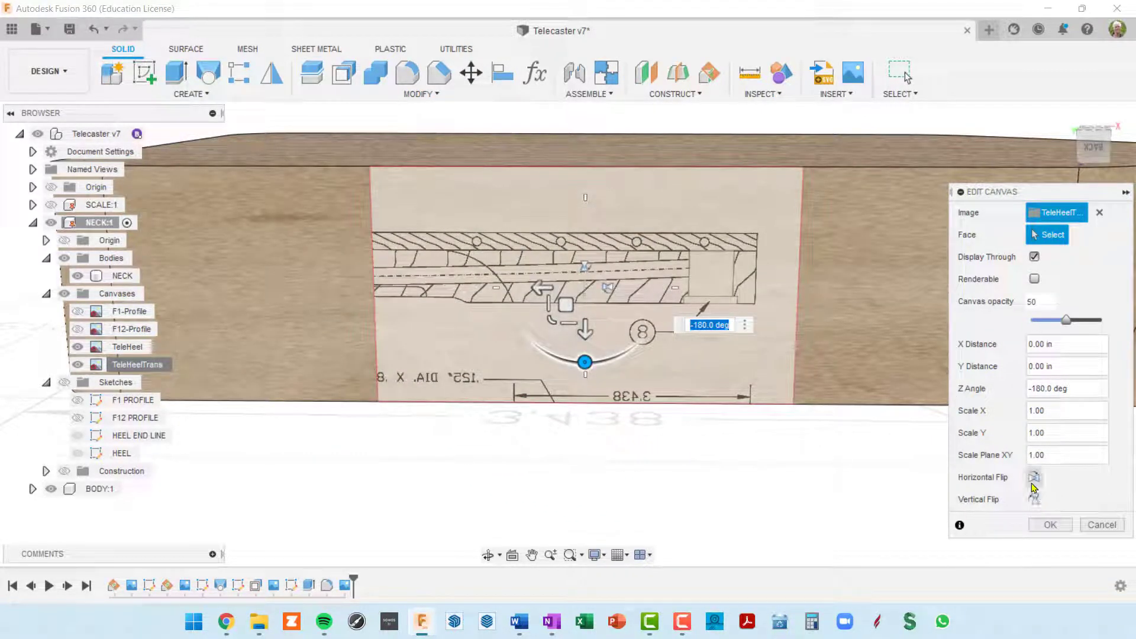
pyautogui.click(1033, 479)
pyautogui.scroll(-5, 722, 356)
pyautogui.moveTo(721, 356); pyautogui.dragTo(689, 291, button='middle')
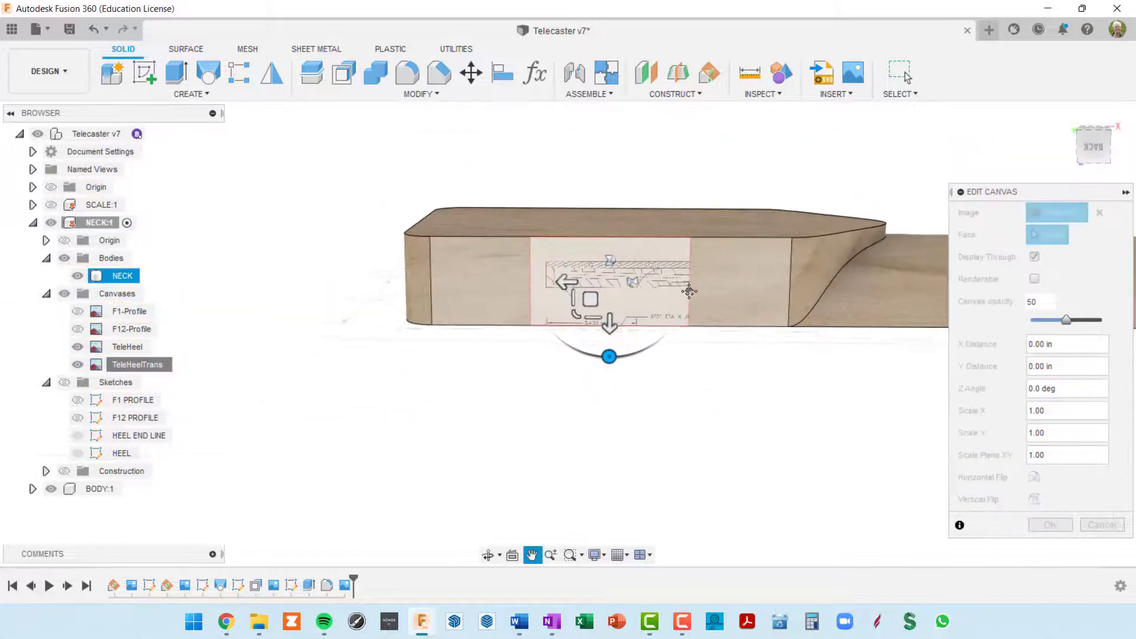
pyautogui.scroll(3, 689, 291)
pyautogui.scroll(-2, 657, 305)
pyautogui.scroll(1, 652, 310)
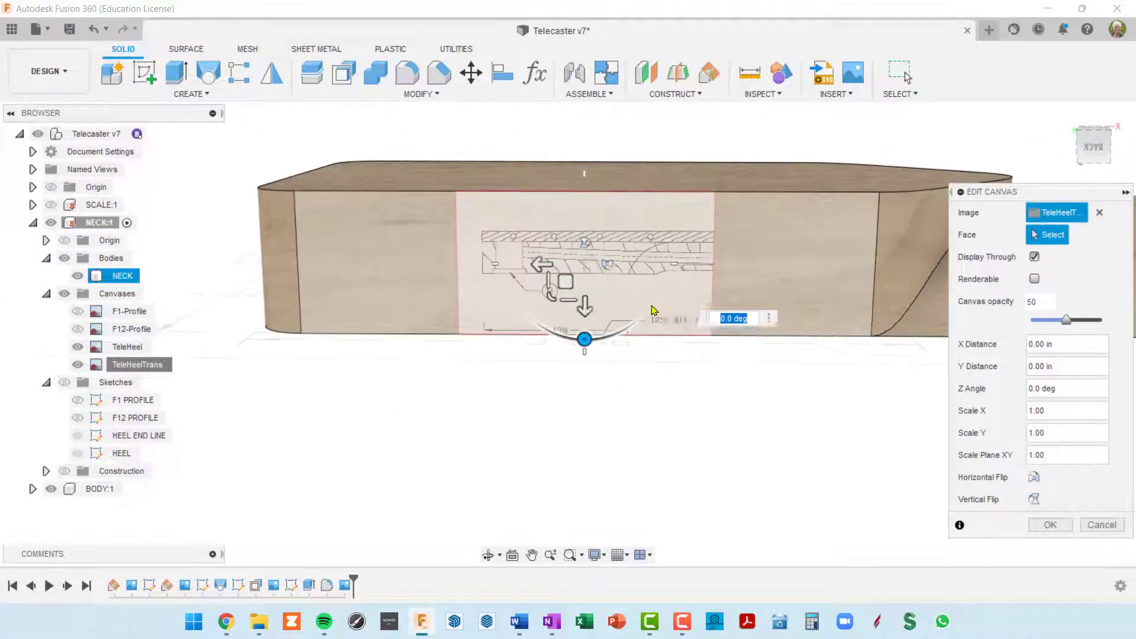
pyautogui.scroll(1, 652, 310)
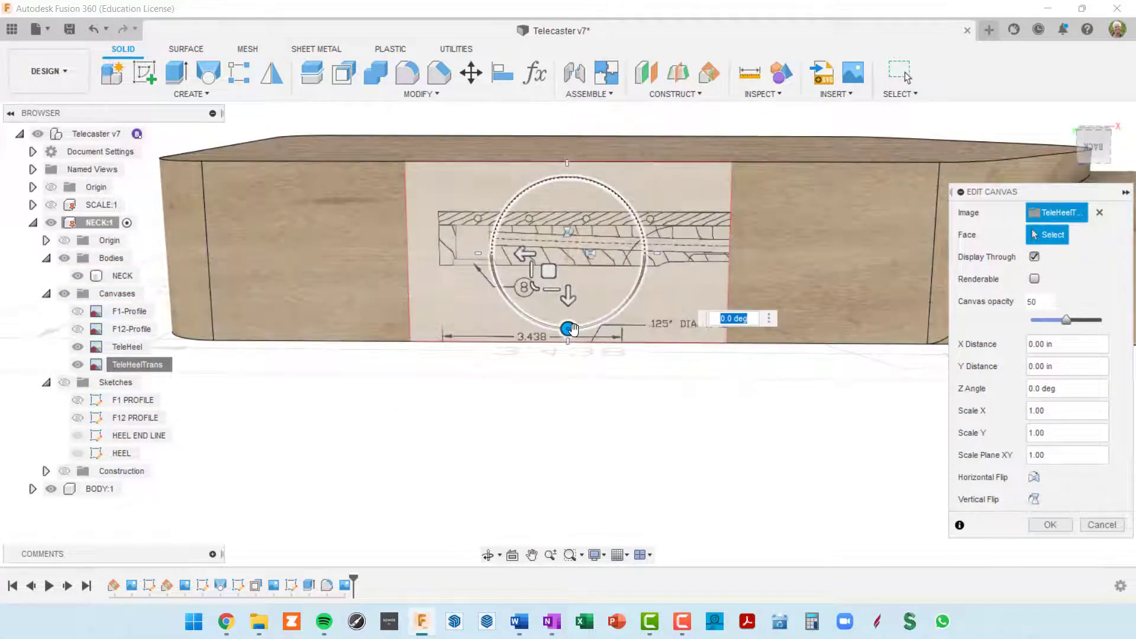
pyautogui.click(1037, 505)
# Check the heel transition's orientation in the canvas drawing and accept the canvas edit
pyautogui.moveTo(848, 378); pyautogui.dragTo(789, 385, button='middle')
pyautogui.scroll(5, 693, 319)
pyautogui.scroll(-3, 693, 320)
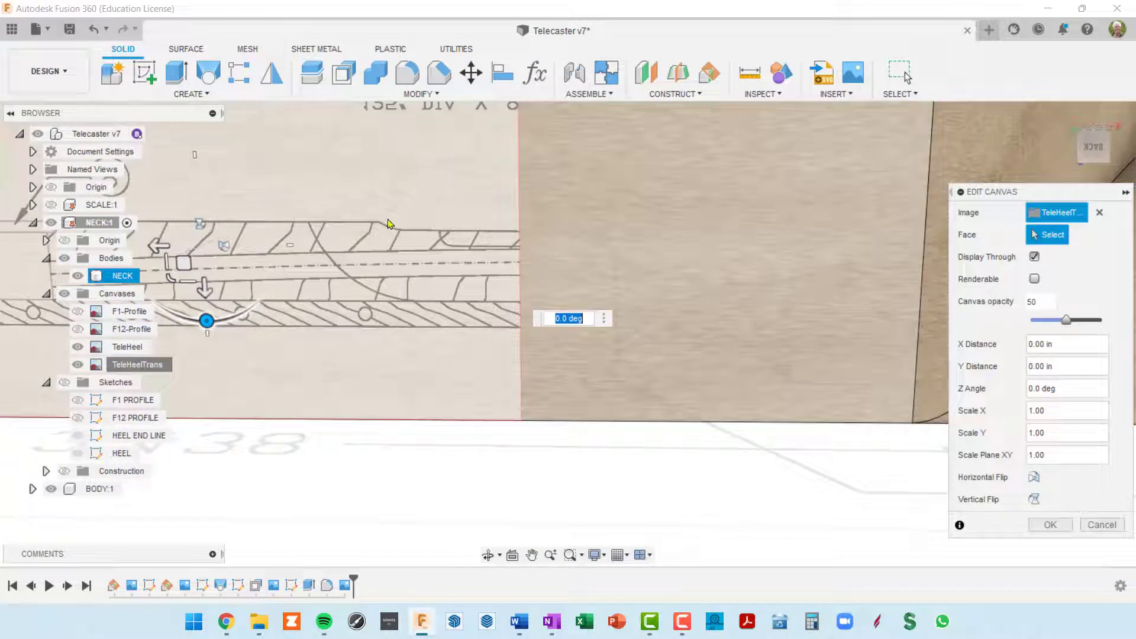
pyautogui.scroll(-5, 675, 227)
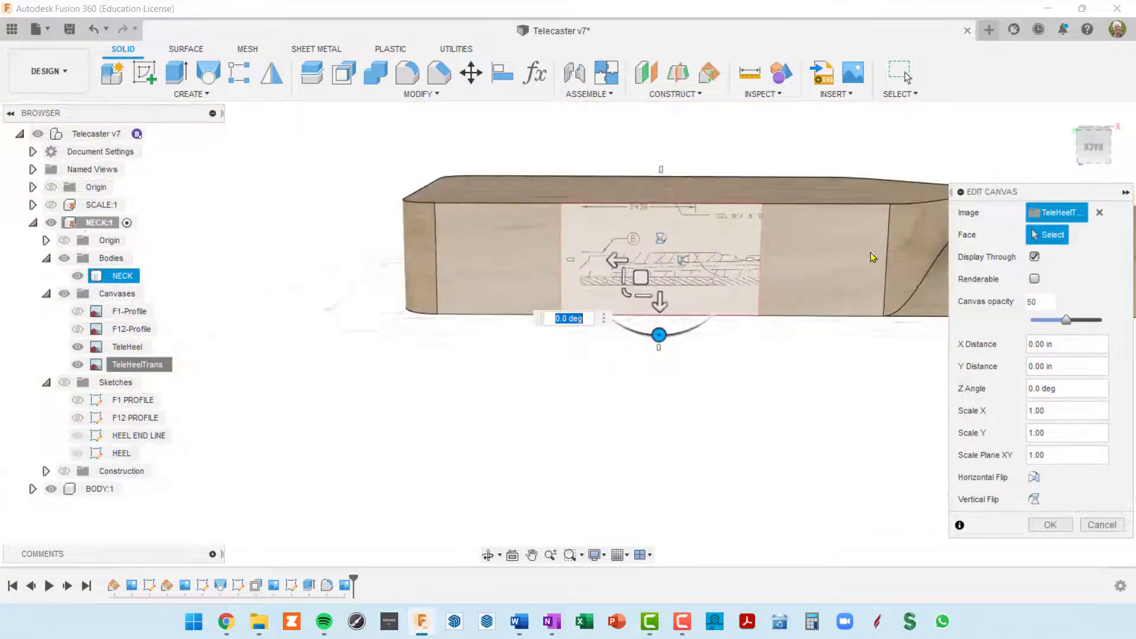
pyautogui.moveTo(686, 228); pyautogui.dragTo(677, 230, button='middle')
pyautogui.scroll(3, 490, 295)
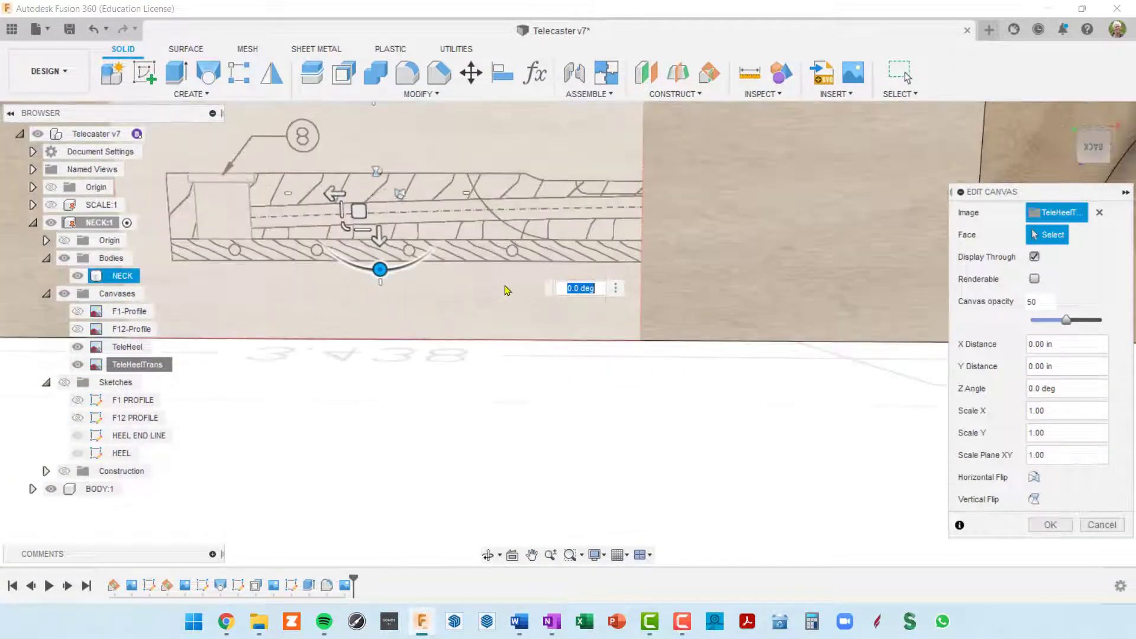
pyautogui.moveTo(414, 205); pyautogui.dragTo(530, 235, button='middle')
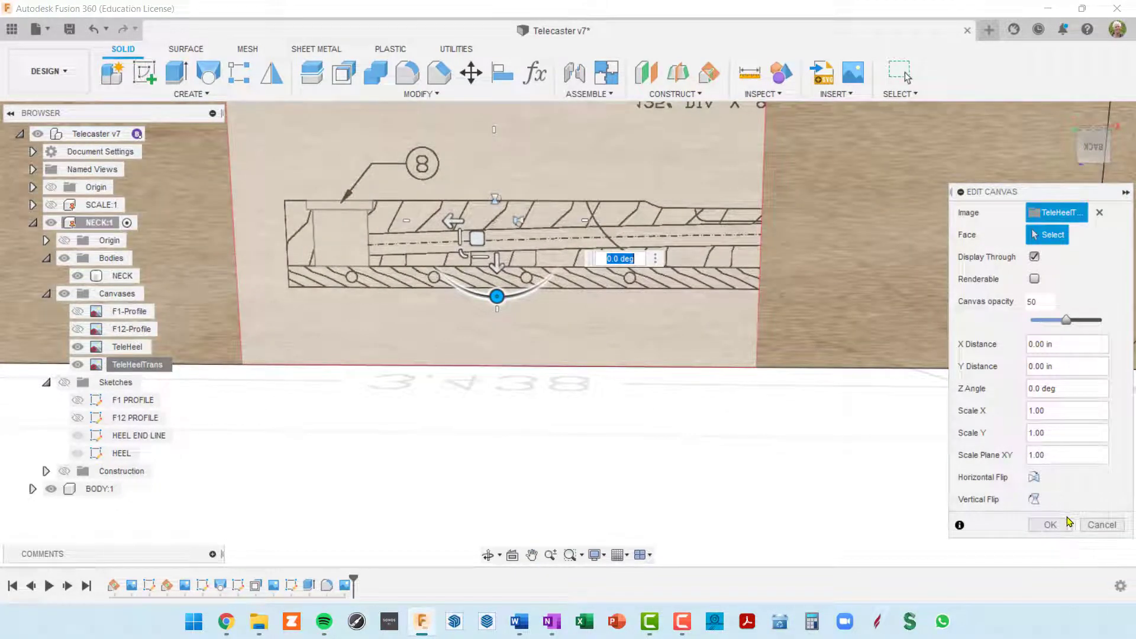
pyautogui.click(1050, 525)
# Start calibrating the TeleHeelTrans canvas, using the heel-end arrow tip of its 3.438 dimension line as the first point
pyautogui.moveTo(617, 316); pyautogui.dragTo(697, 365, button='middle')
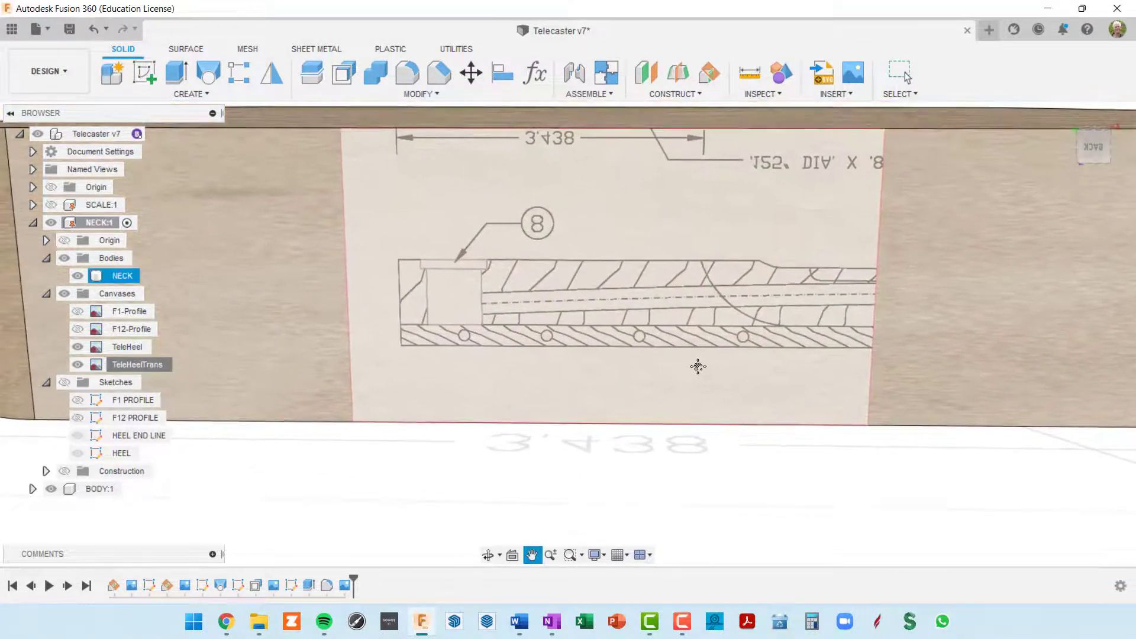
pyautogui.rightClick(121, 365)
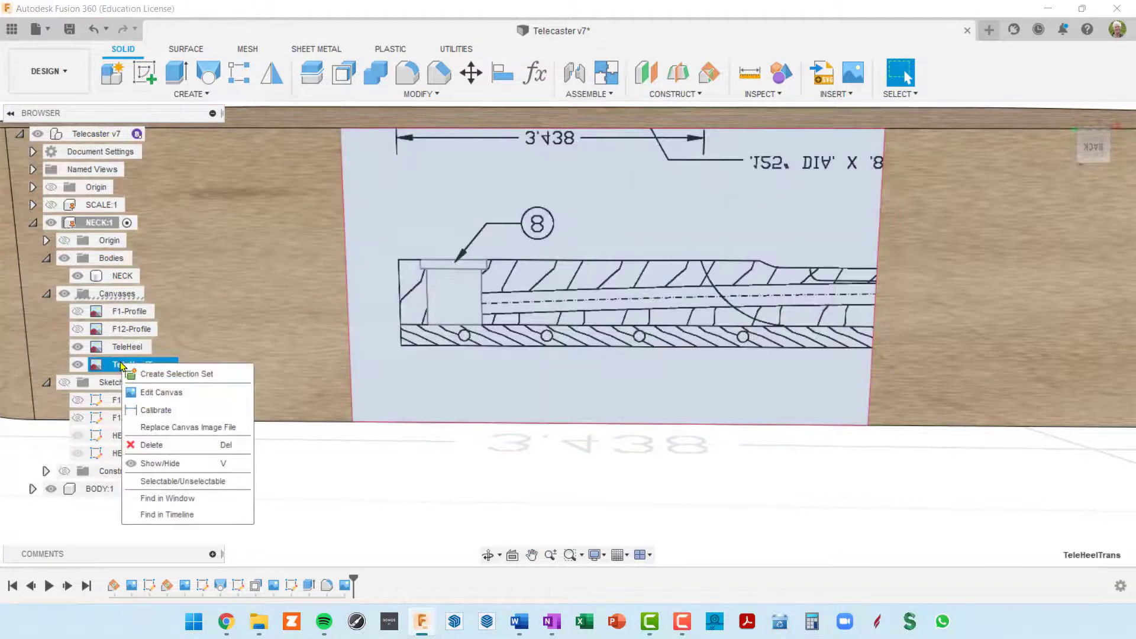
pyautogui.click(157, 411)
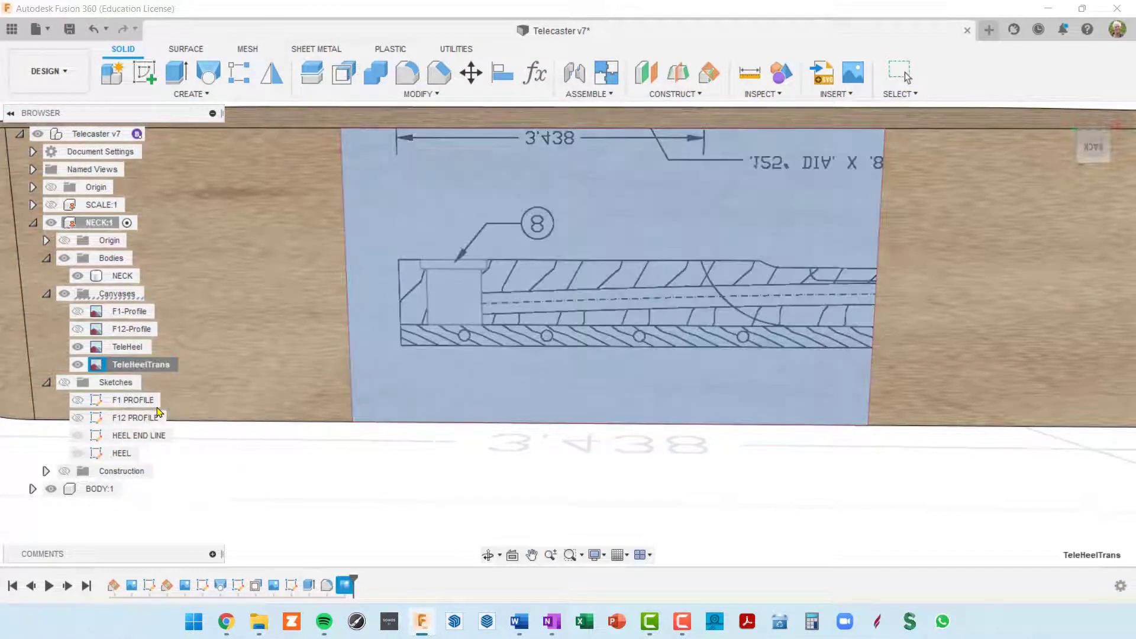
pyautogui.scroll(5, 599, 207)
pyautogui.scroll(-5, 599, 207)
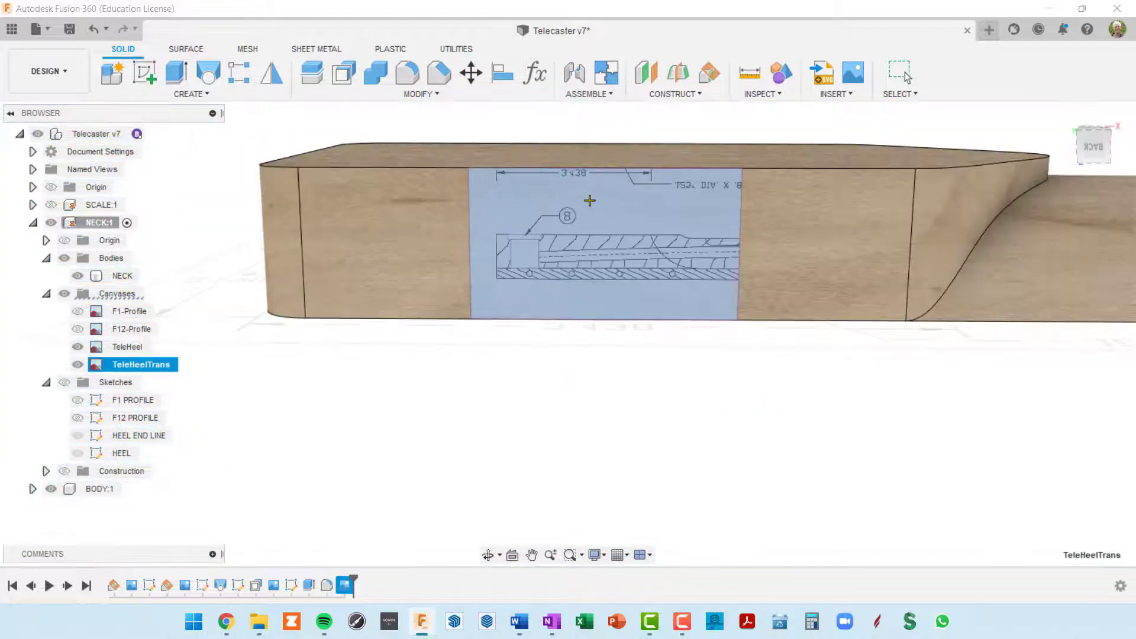
pyautogui.scroll(5, 594, 179)
pyautogui.moveTo(492, 181); pyautogui.dragTo(497, 244, button='middle')
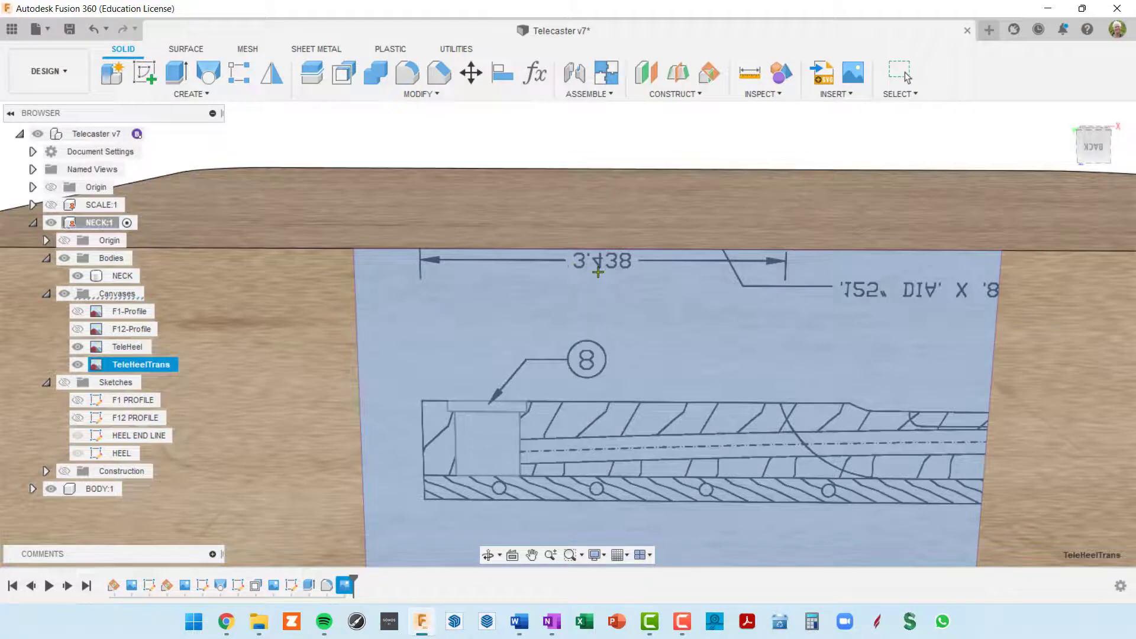
pyautogui.click(1090, 150)
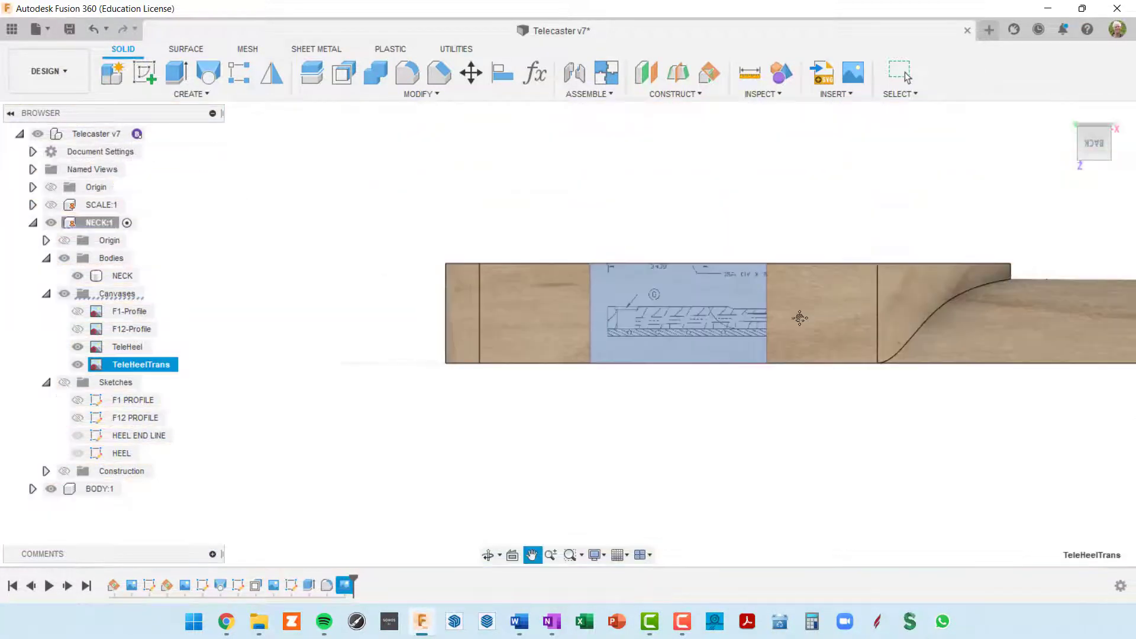
pyautogui.scroll(8, 546, 265)
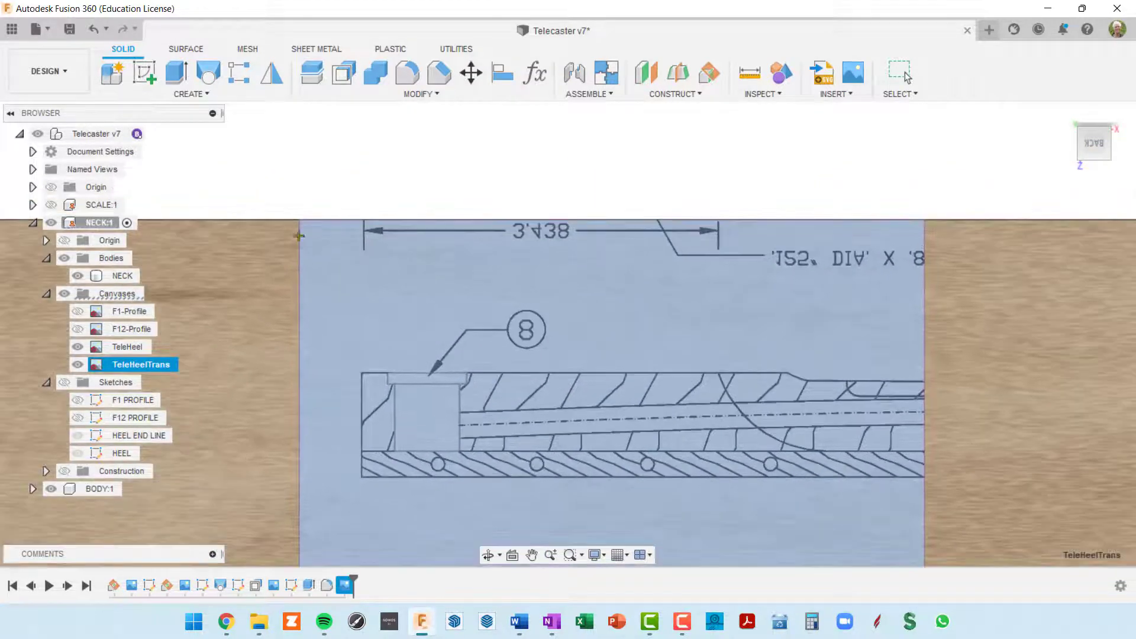
pyautogui.scroll(4, 348, 232)
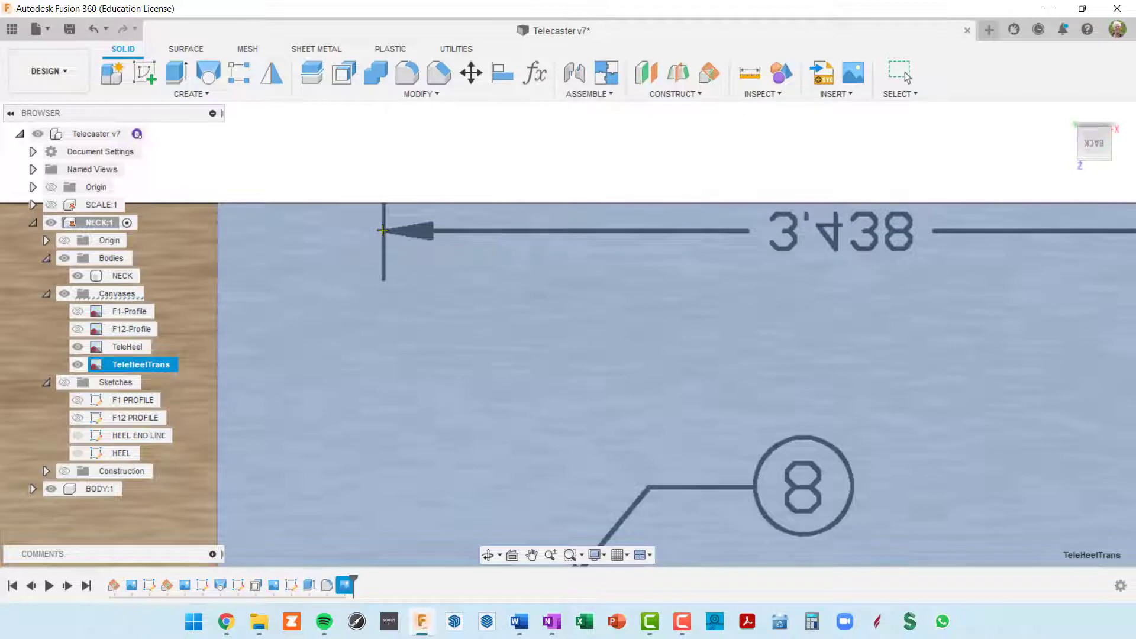
pyautogui.click(383, 231)
# Set the second calibration point at the other arrow tip of the dimension line and enter 3.438 in as the distance
pyautogui.scroll(-2, 571, 245)
pyautogui.moveTo(731, 262); pyautogui.dragTo(378, 257, button='middle')
pyautogui.scroll(2, 722, 229)
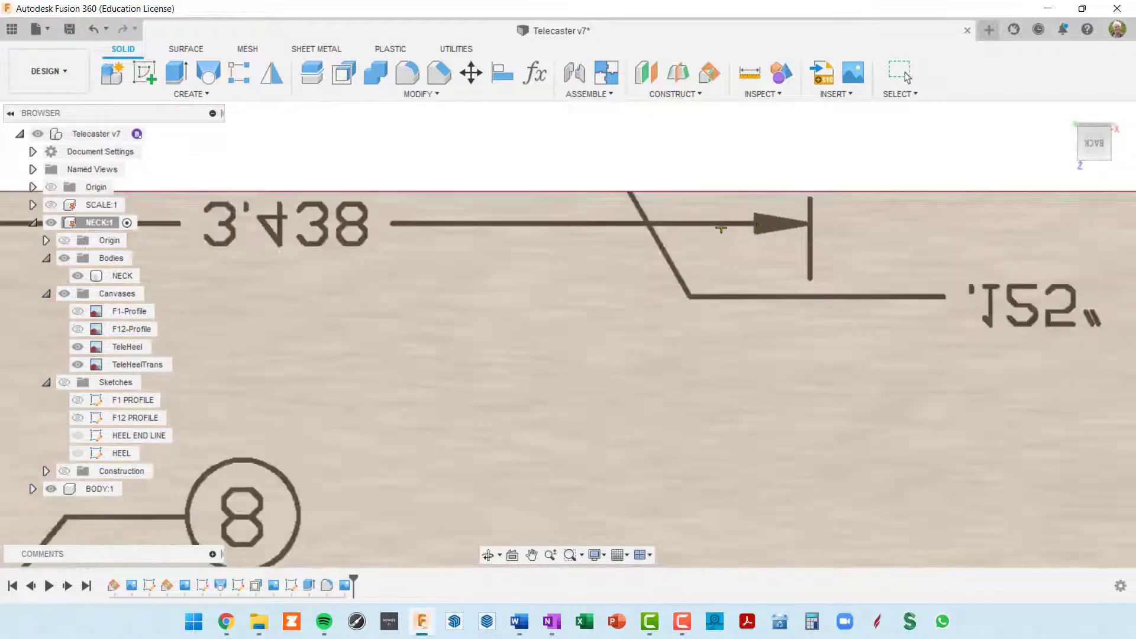
pyautogui.click(809, 225)
pyautogui.click(809, 224)
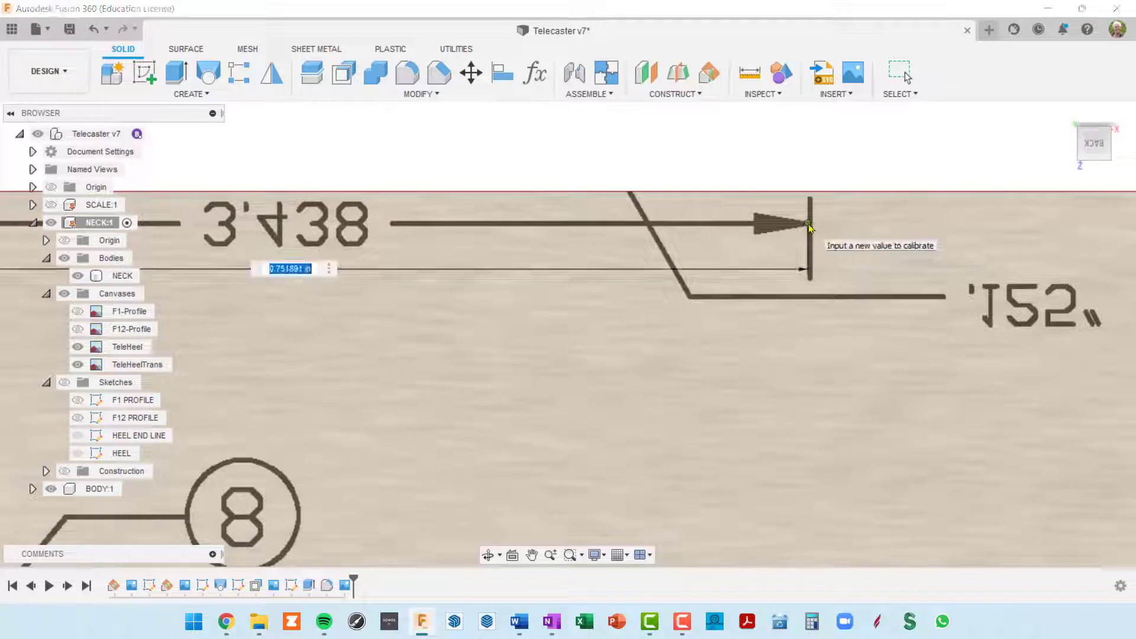
pyautogui.write('3.438')
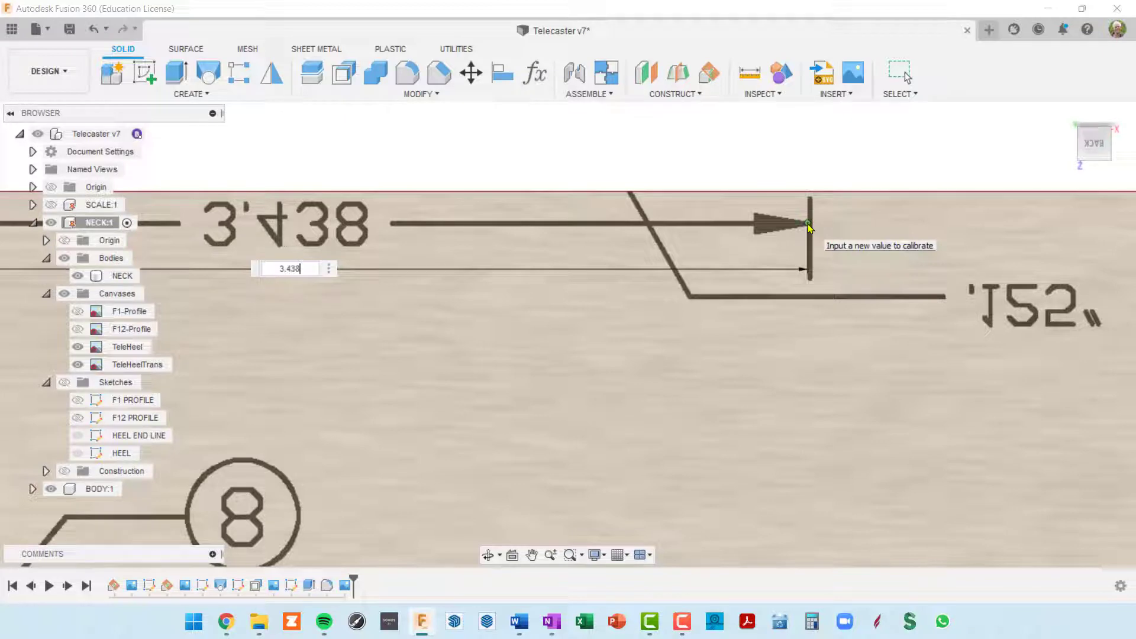
pyautogui.press('Return')
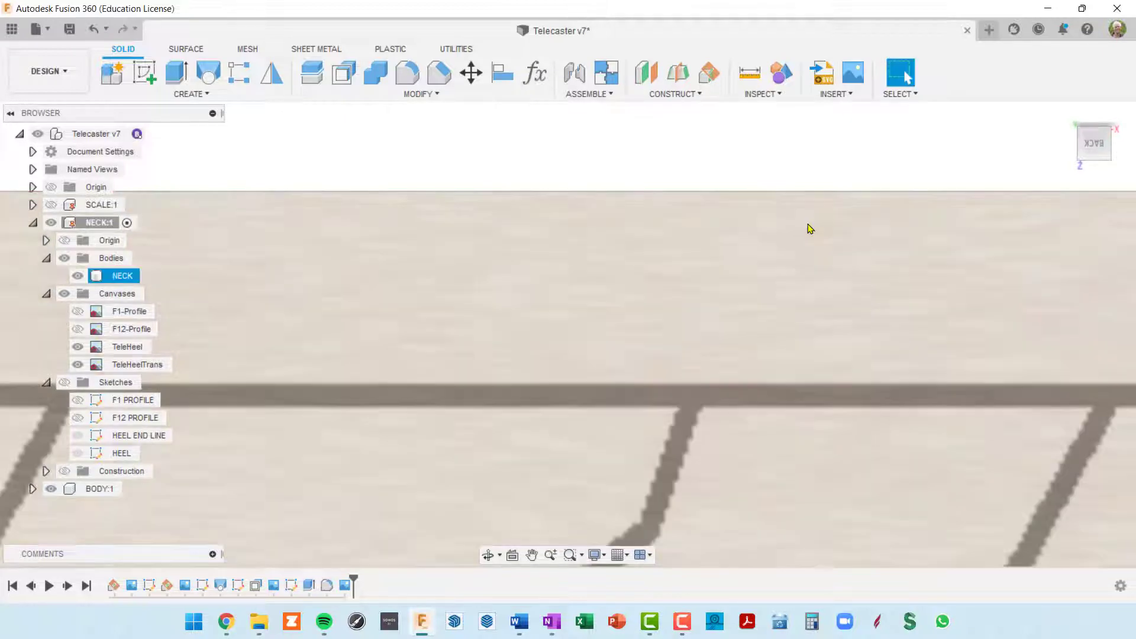
# Move the TeleHeelTrans canvas about 0.685 in in X and 0.147 in in Y to align its drawing with the neck's heel
pyautogui.scroll(-5, 805, 234)
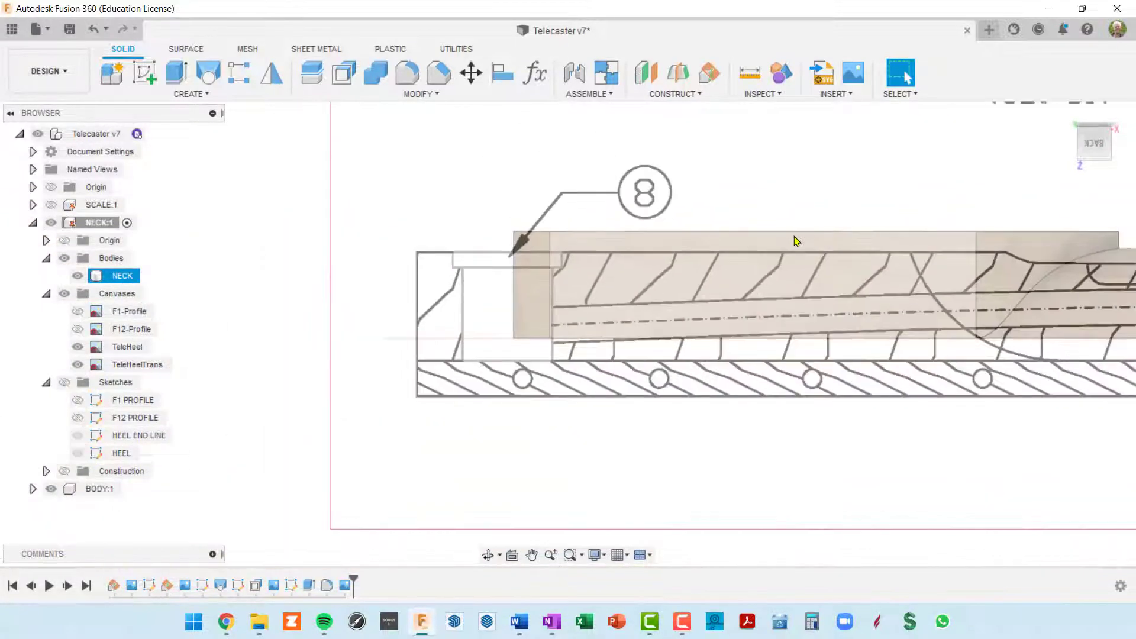
pyautogui.moveTo(830, 241); pyautogui.dragTo(747, 206, button='middle')
pyautogui.scroll(-3, 825, 322)
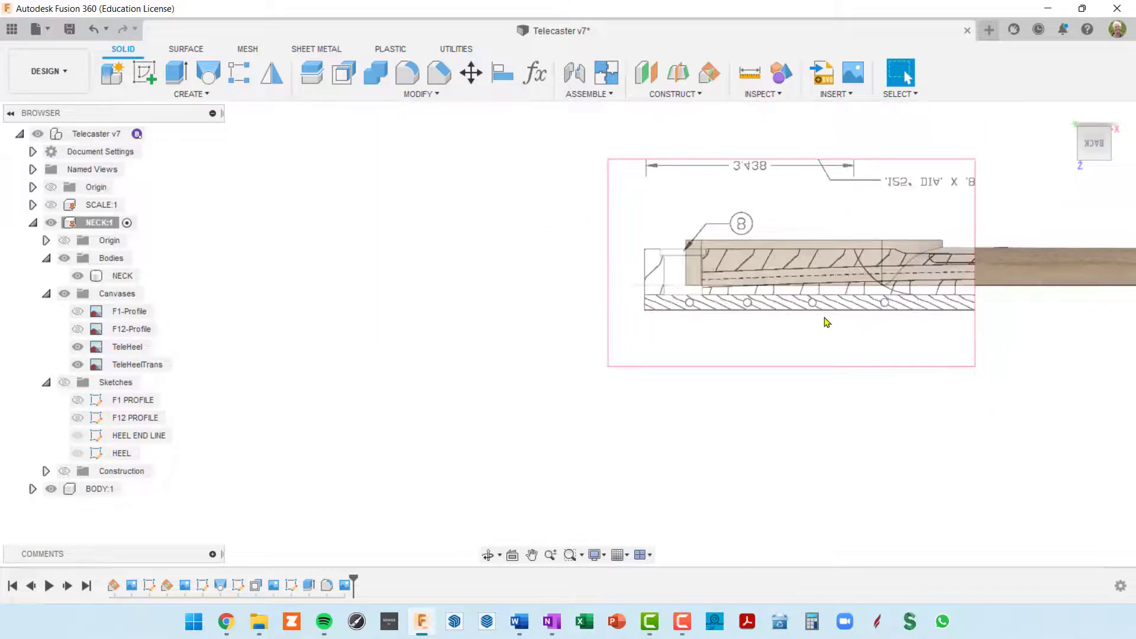
pyautogui.rightClick(144, 369)
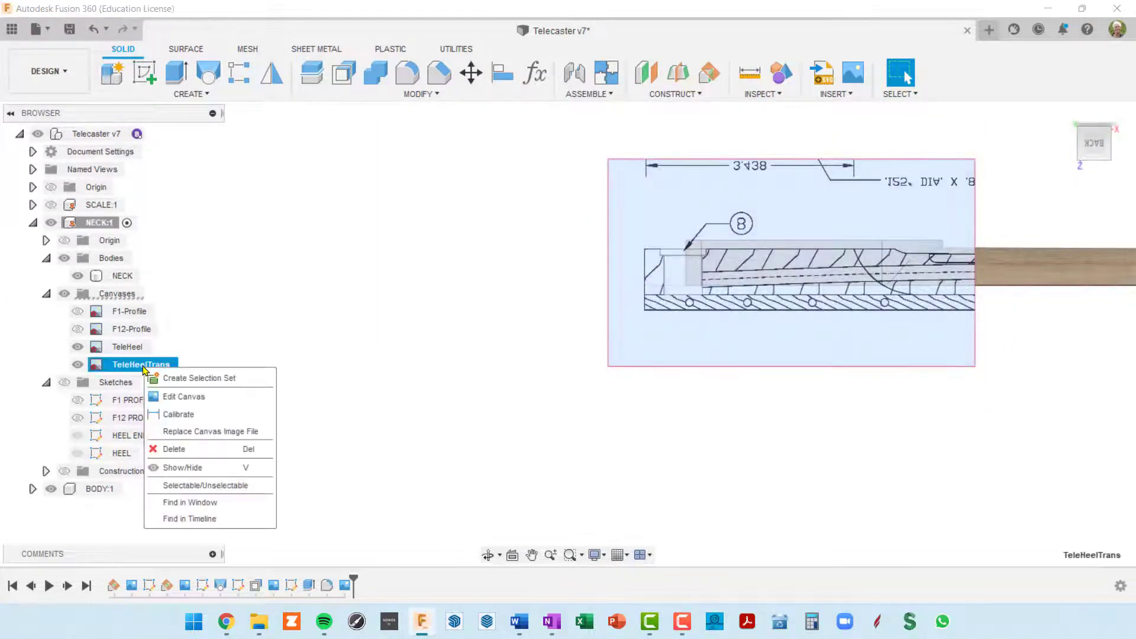
pyautogui.click(177, 397)
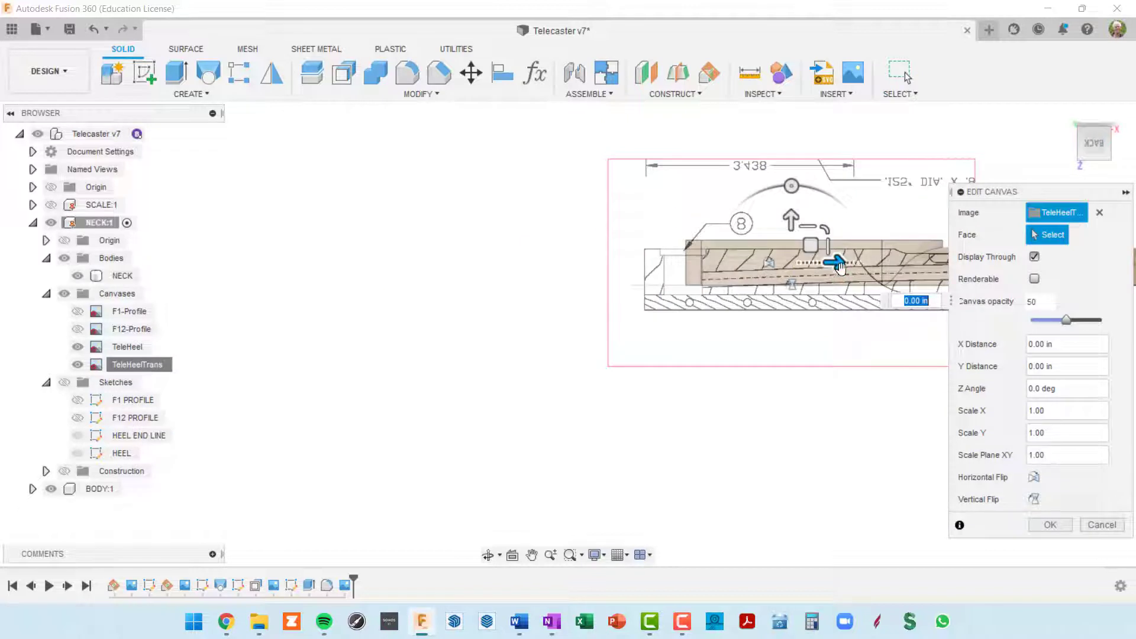
pyautogui.moveTo(834, 263); pyautogui.dragTo(884, 272)
pyautogui.moveTo(825, 335); pyautogui.dragTo(697, 292, button='middle')
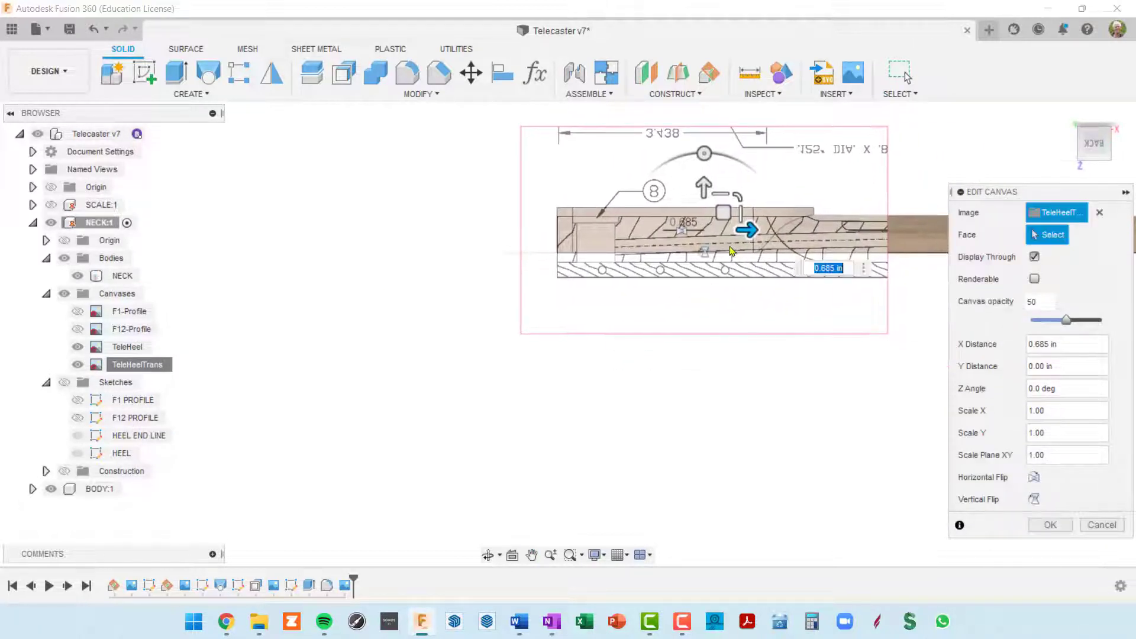
pyautogui.moveTo(718, 193)
pyautogui.mouseDown()
pyautogui.moveTo(721, 180)
pyautogui.moveTo(703, 176)
pyautogui.mouseUp()
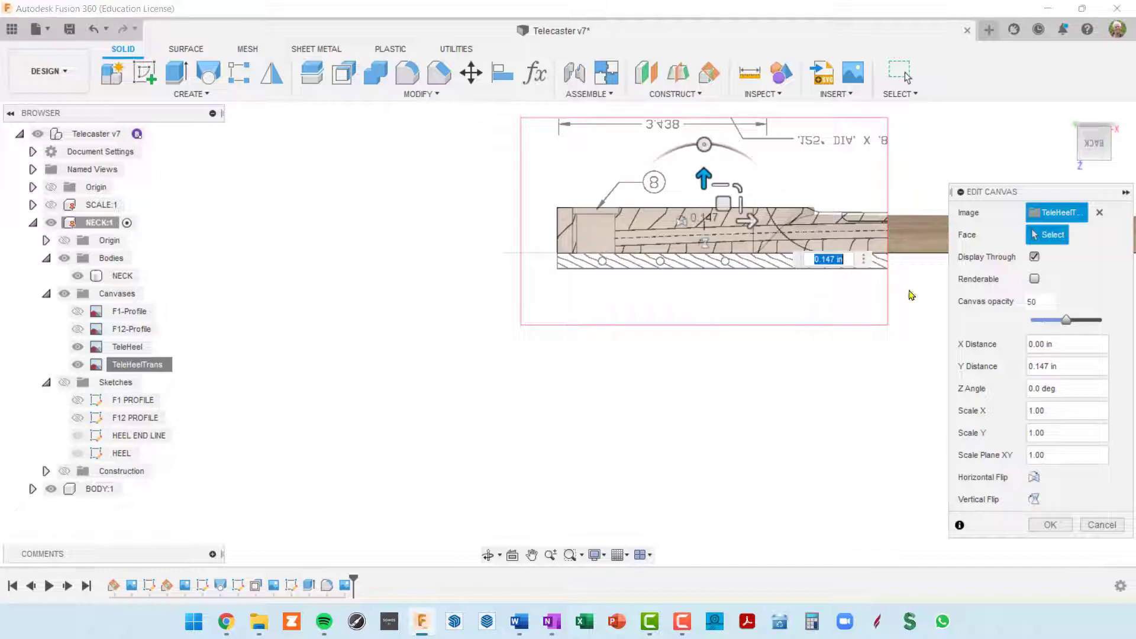
pyautogui.scroll(4, 698, 248)
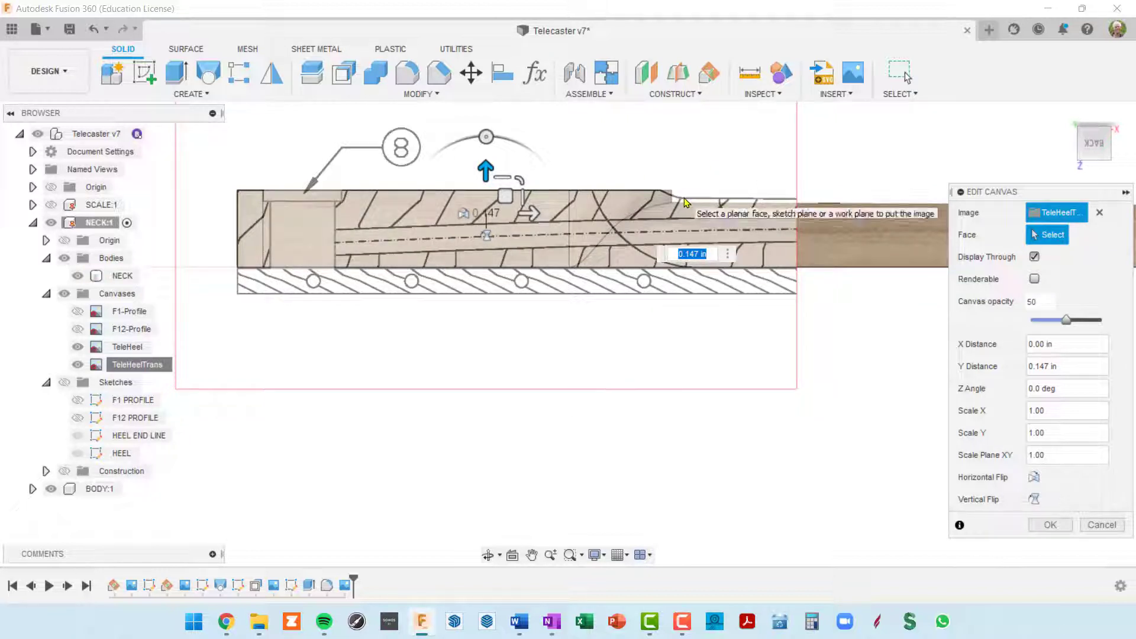
pyautogui.click(1057, 525)
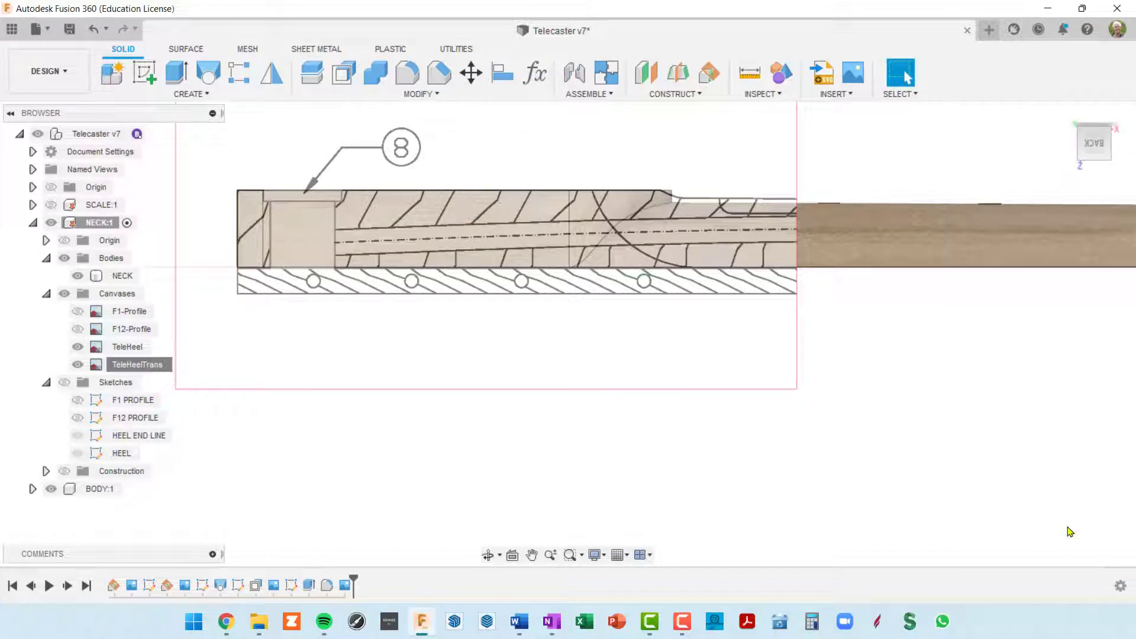
# Turn on the neck component's construction geometry as a group and hide its F1 and F12 planes individually
pyautogui.scroll(-3, 796, 345)
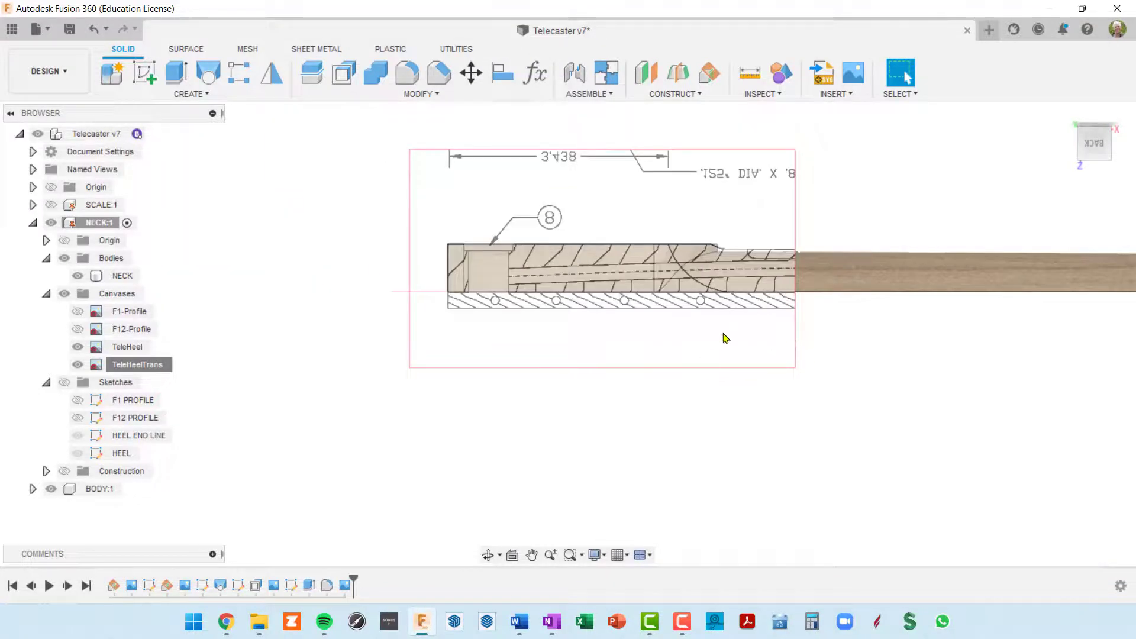
pyautogui.keyDown('shift'); pyautogui.moveTo(728, 329); pyautogui.dragTo(765, 351, button='middle'); pyautogui.keyUp('shift')
pyautogui.press('Escape')
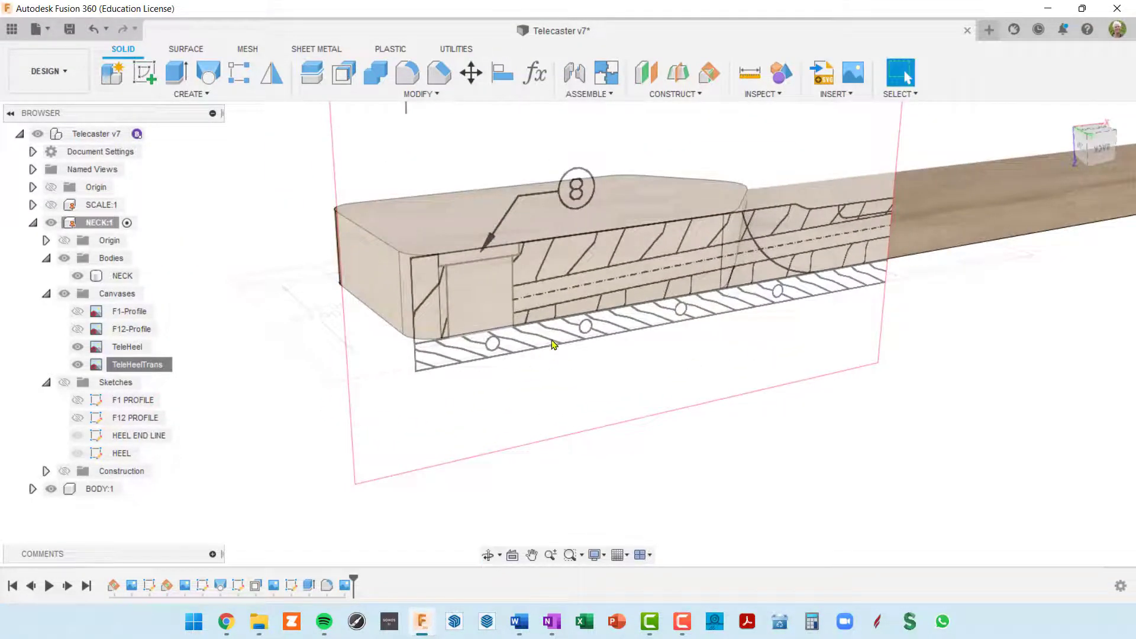
pyautogui.click(759, 240)
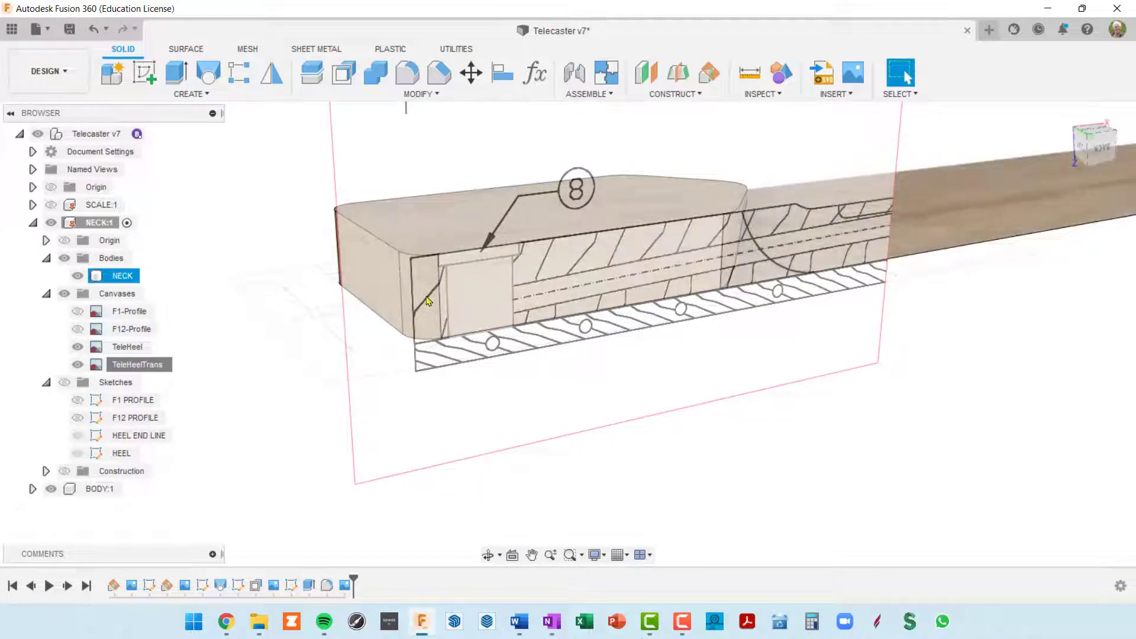
pyautogui.click(93, 228)
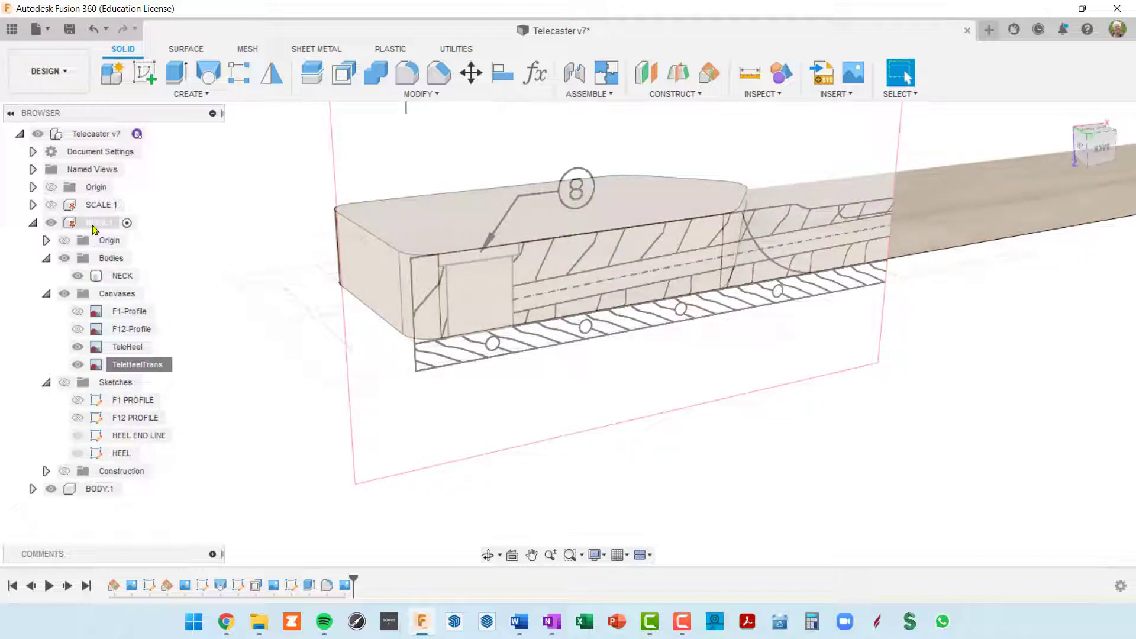
pyautogui.click(93, 227)
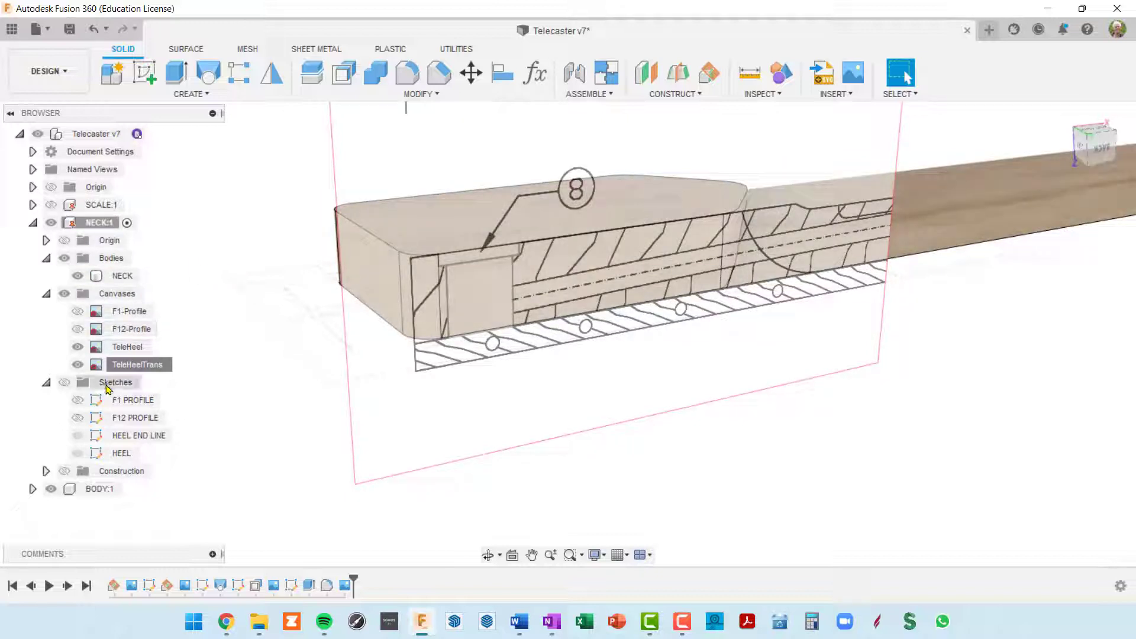
pyautogui.click(46, 472)
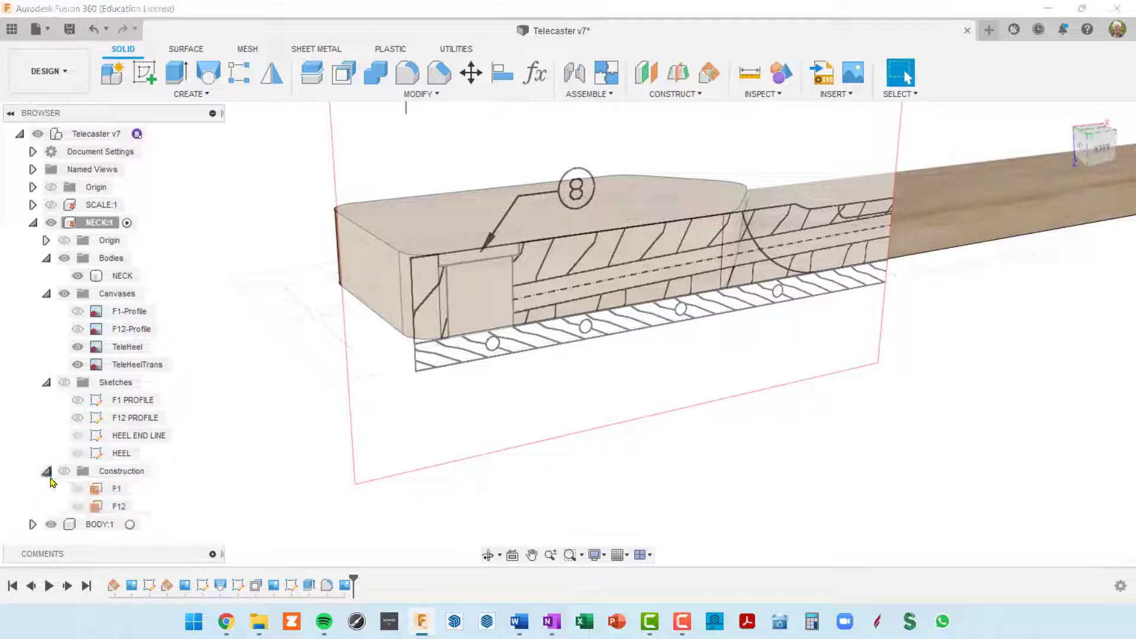
pyautogui.click(64, 471)
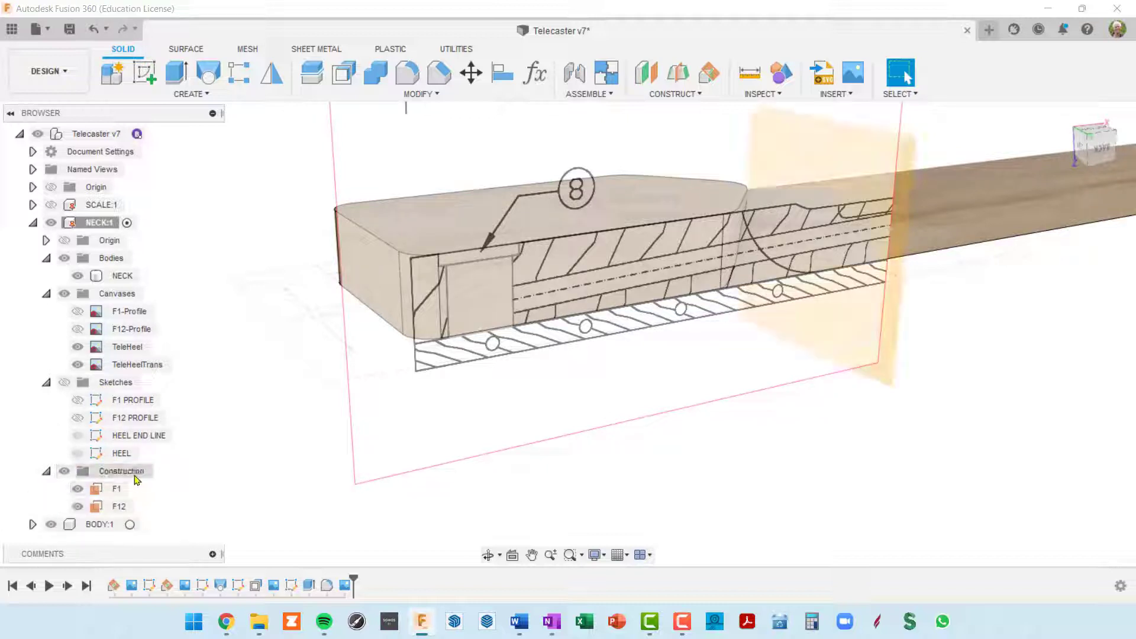
pyautogui.click(116, 489)
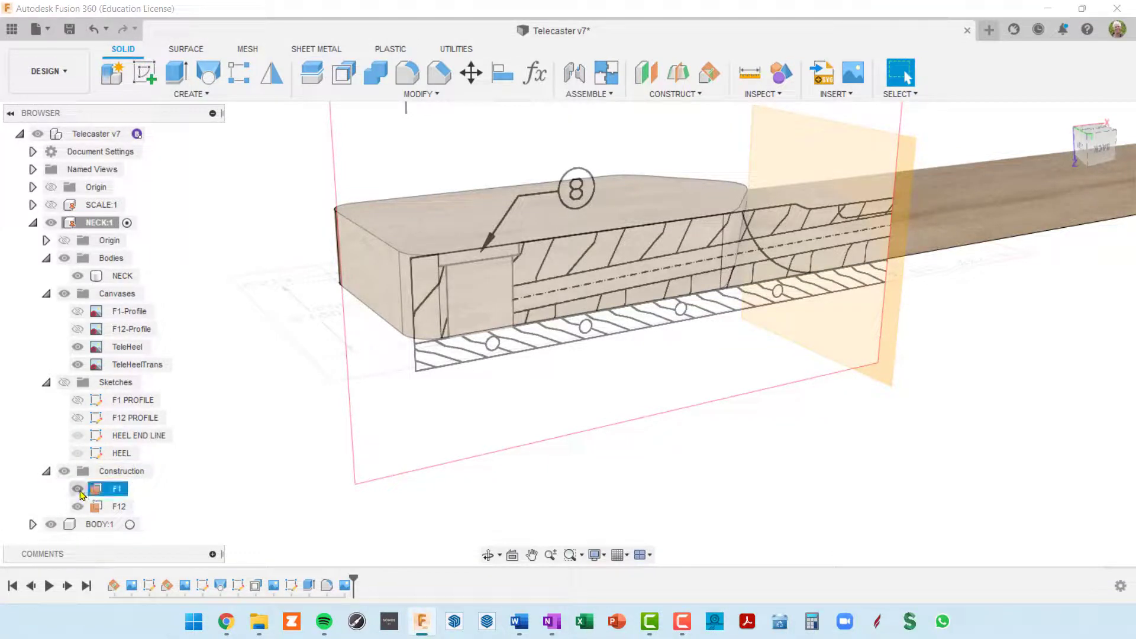
pyautogui.click(78, 490)
pyautogui.click(78, 506)
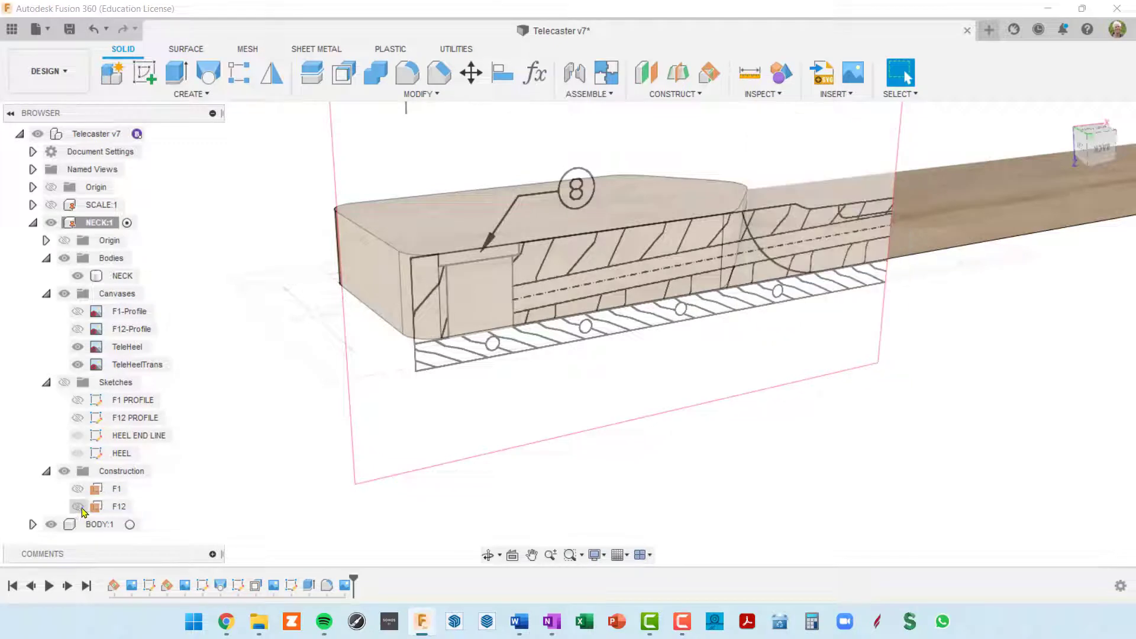
# Construct a plane offset -4.333 in from the heel's flat end face, just past the heel transition
pyautogui.click(713, 236)
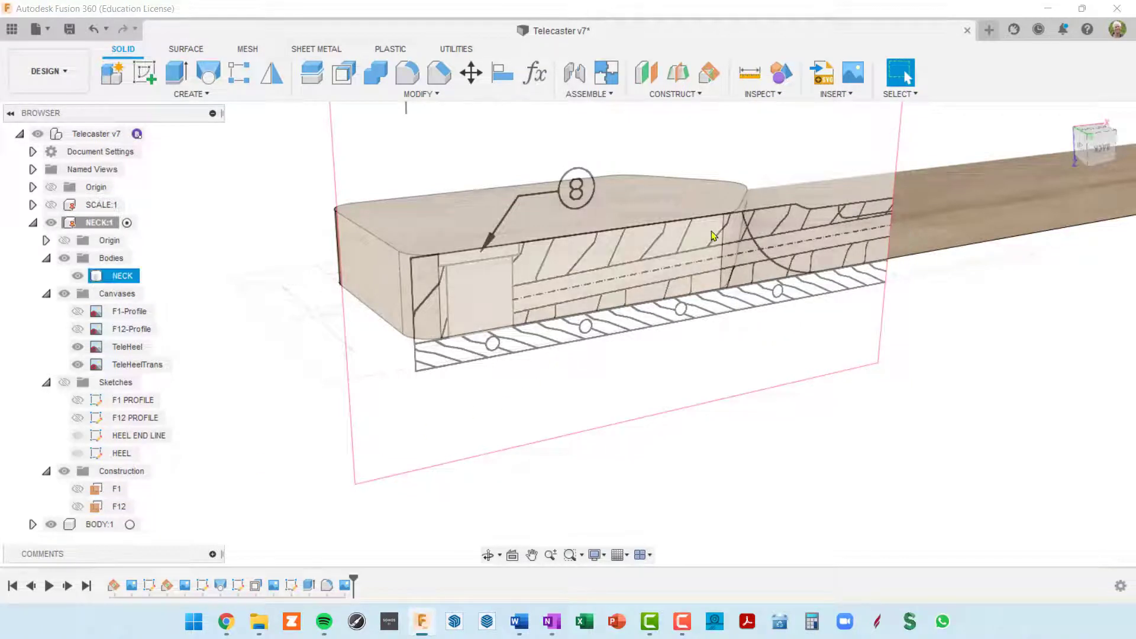
pyautogui.click(648, 75)
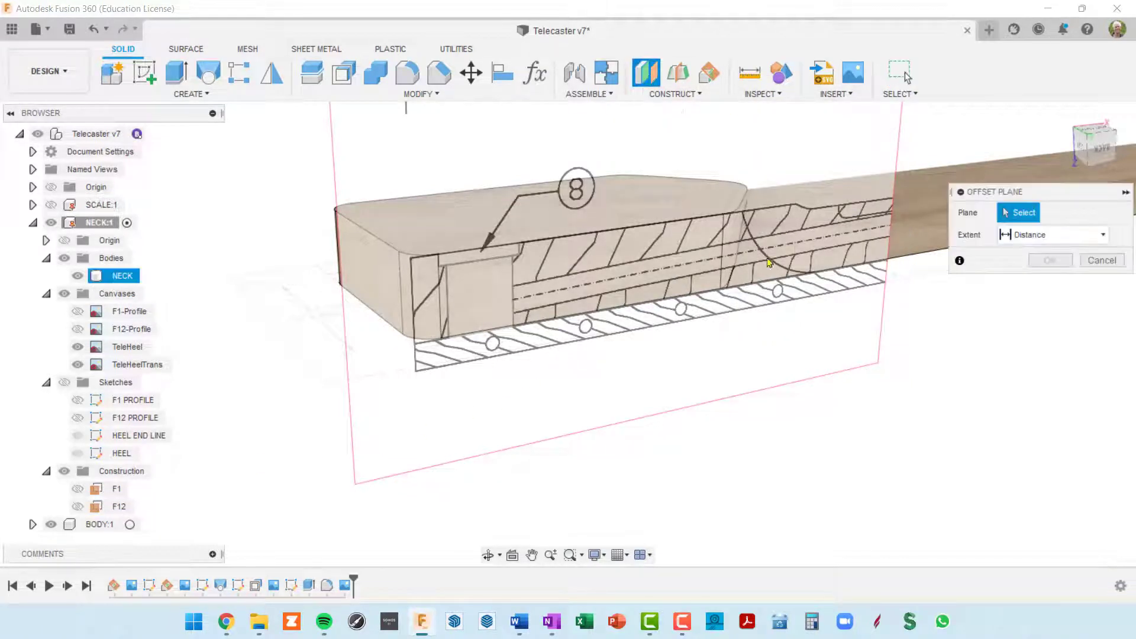
pyautogui.keyDown('shift'); pyautogui.moveTo(619, 301); pyautogui.dragTo(367, 313, button='middle'); pyautogui.keyUp('shift')
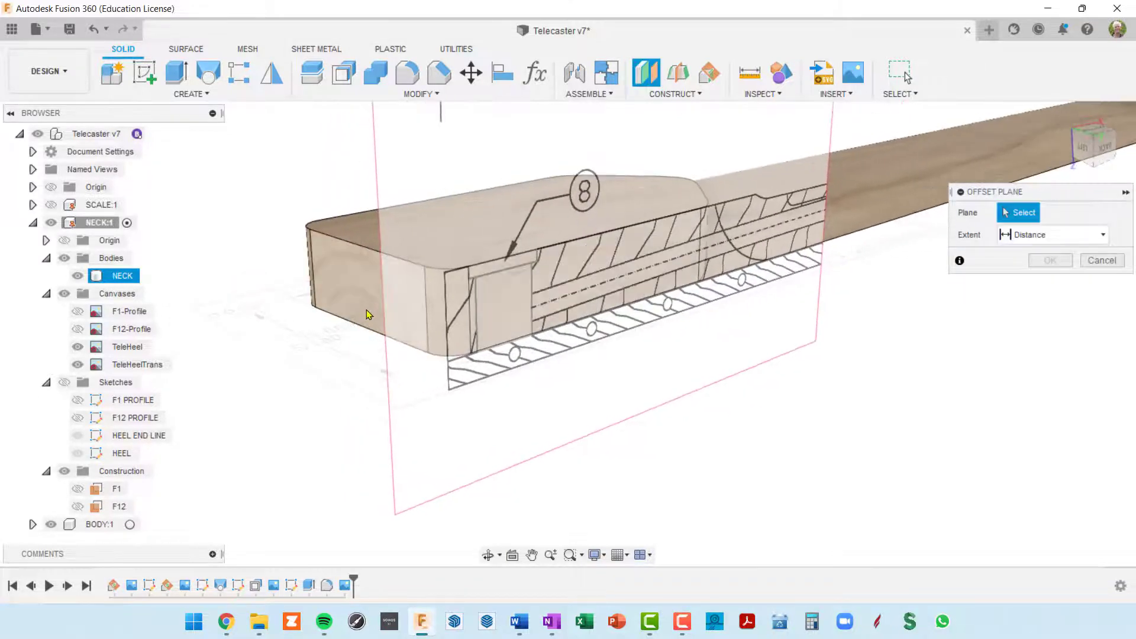
pyautogui.click(351, 285)
pyautogui.scroll(-5, 379, 319)
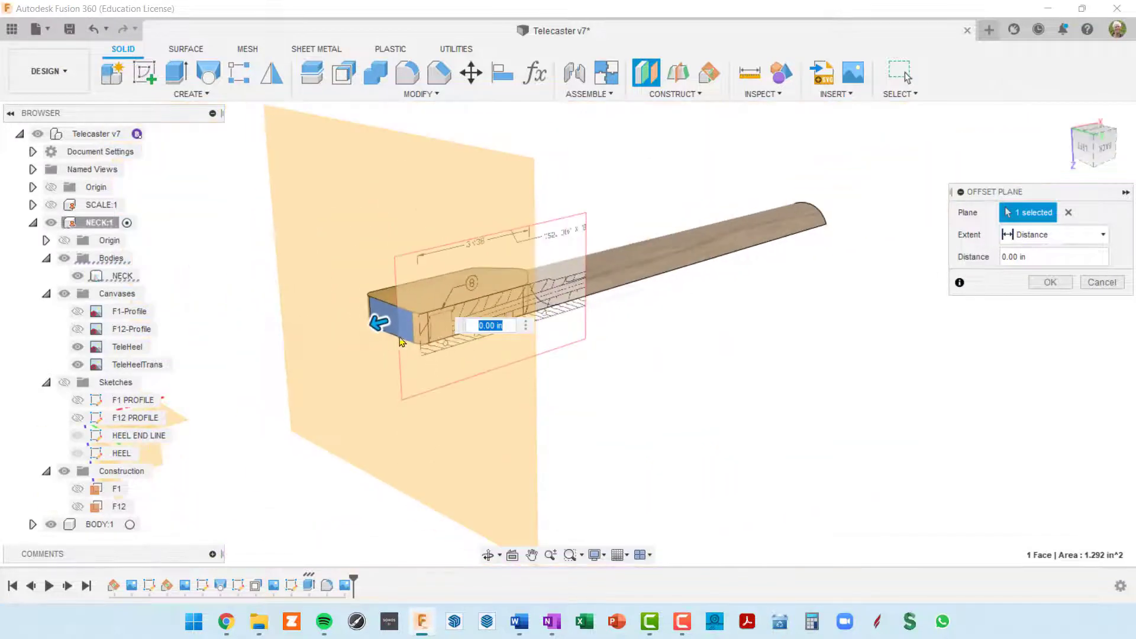
pyautogui.moveTo(374, 314); pyautogui.dragTo(522, 225)
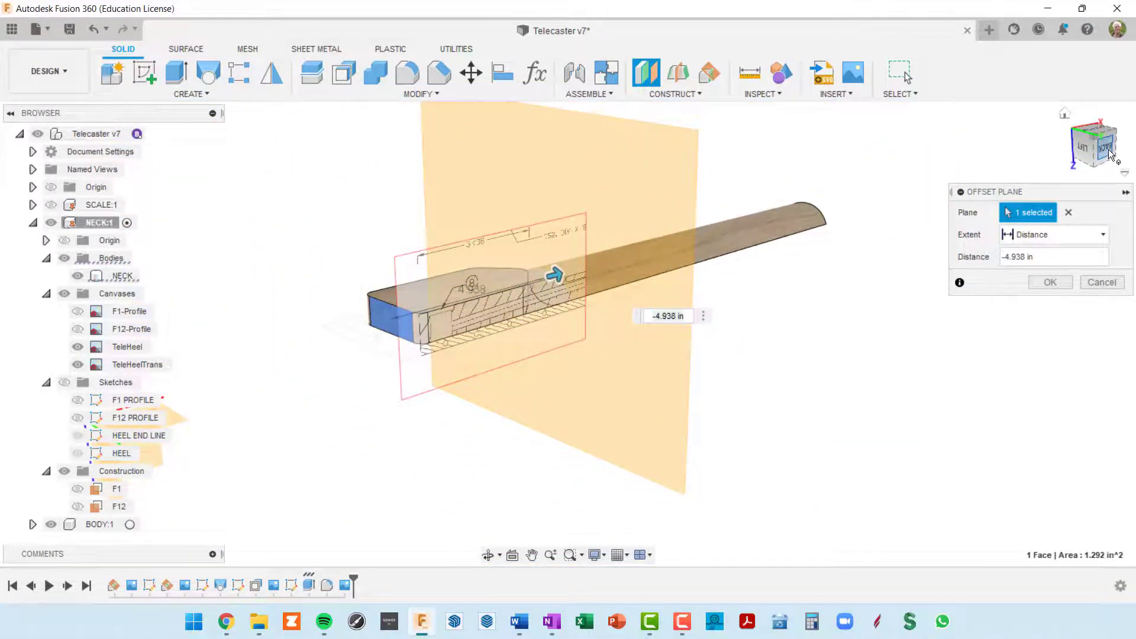
pyautogui.click(1107, 151)
pyautogui.scroll(5, 646, 262)
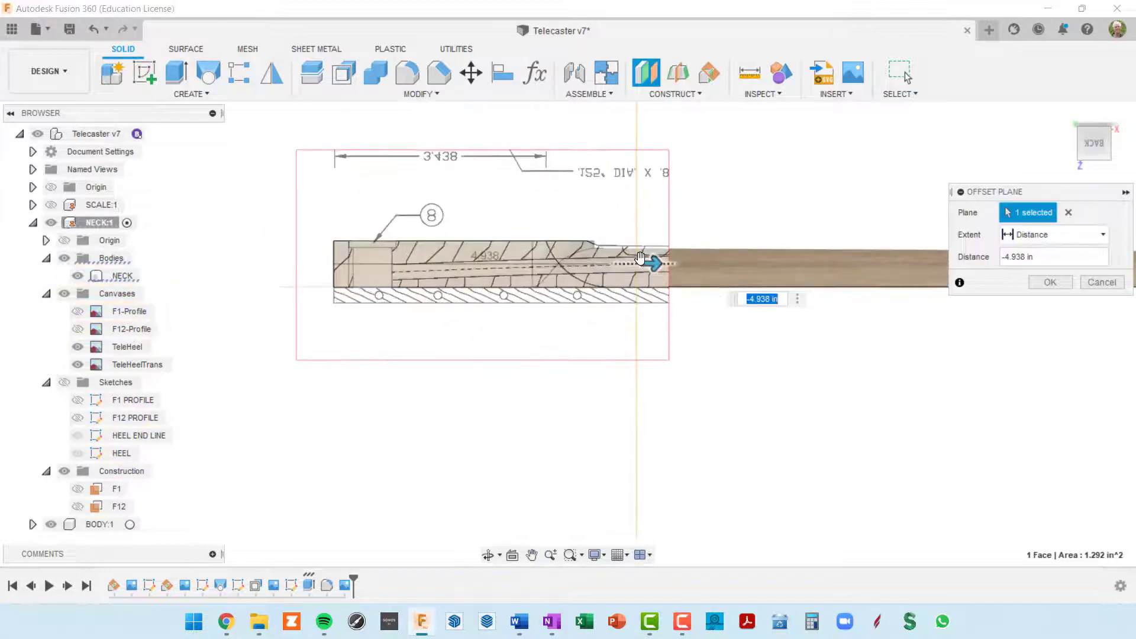
pyautogui.moveTo(647, 262); pyautogui.dragTo(578, 269)
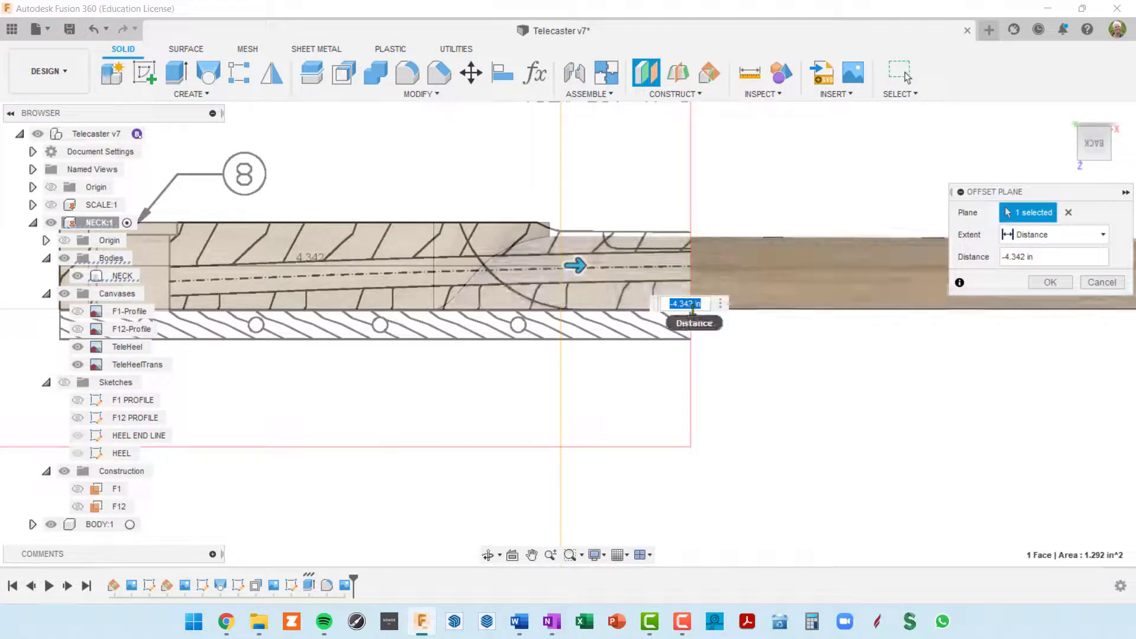
pyautogui.click(1005, 258)
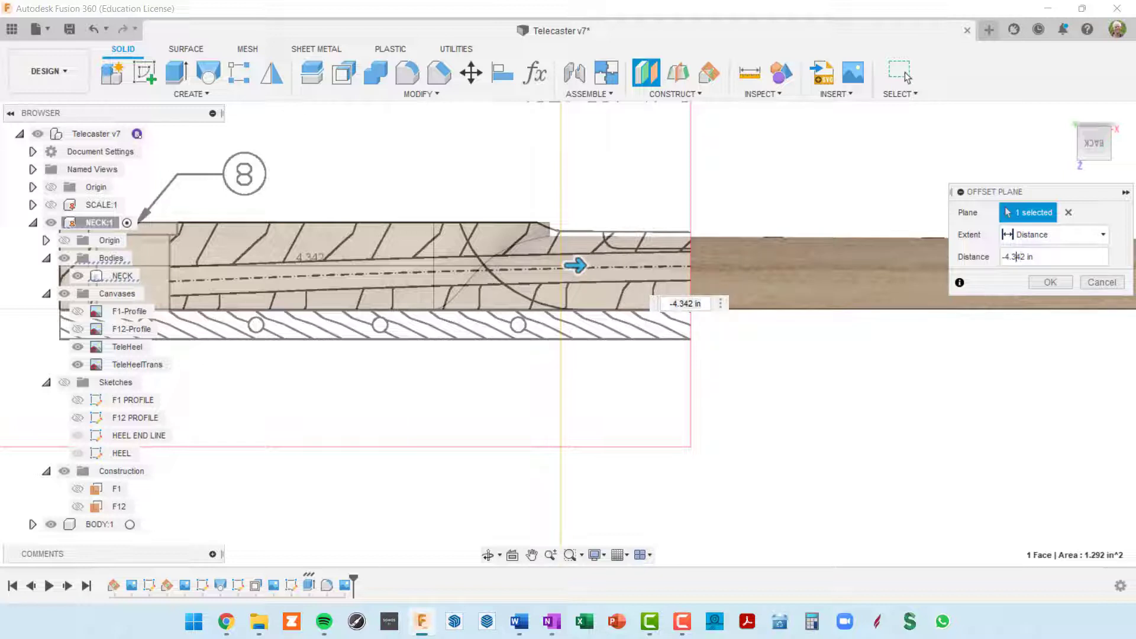
pyautogui.write('33')
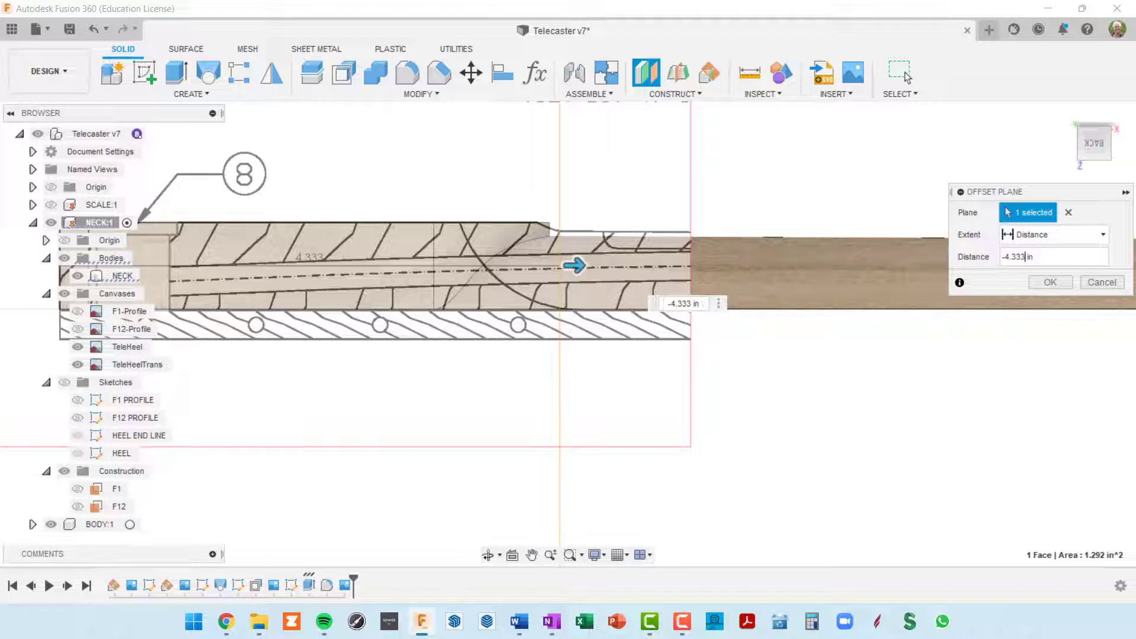
pyautogui.press('Return')
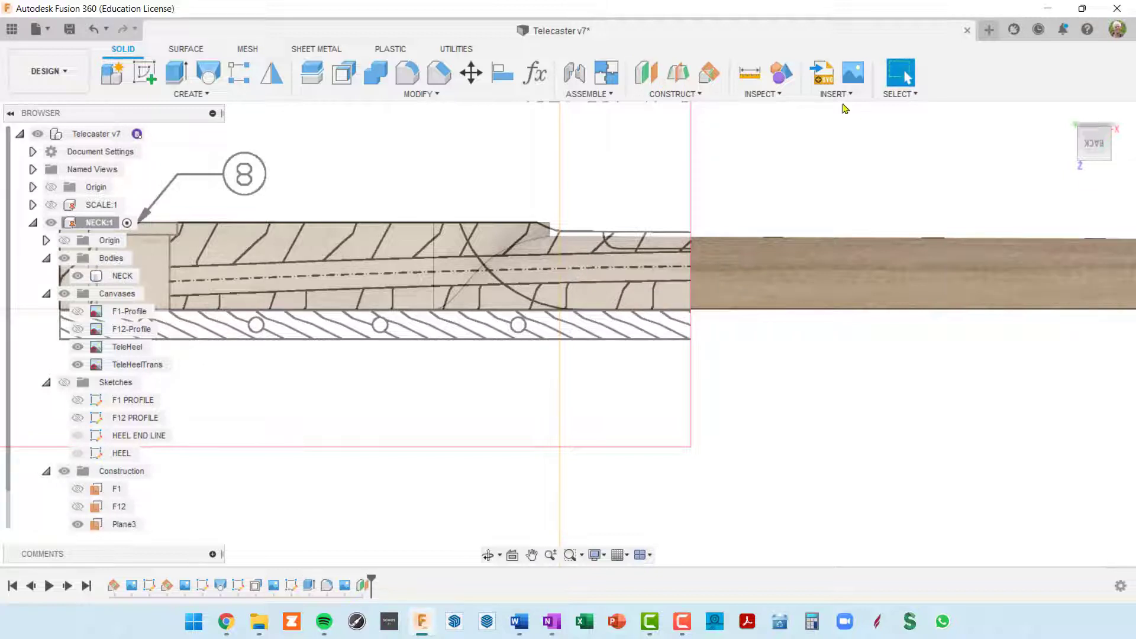
# Hide all of the neck component's canvases, leaving the neck body and the offset plane displayed
pyautogui.scroll(-2, 811, 228)
pyautogui.scroll(5, 567, 255)
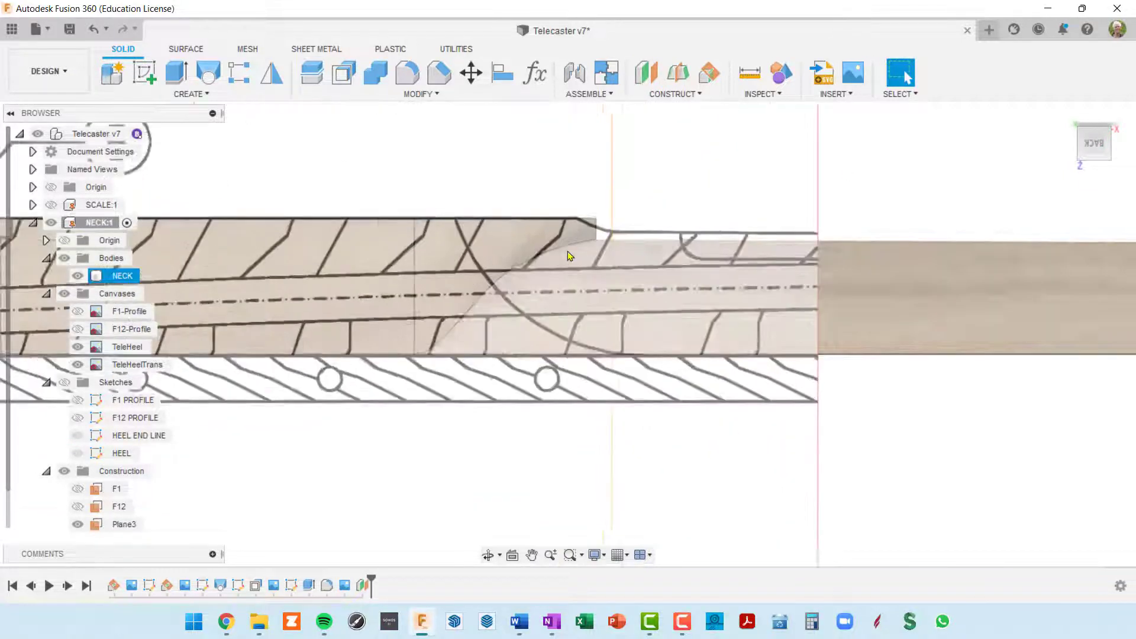
pyautogui.scroll(-4, 567, 255)
pyautogui.click(605, 274)
pyautogui.scroll(6, 605, 273)
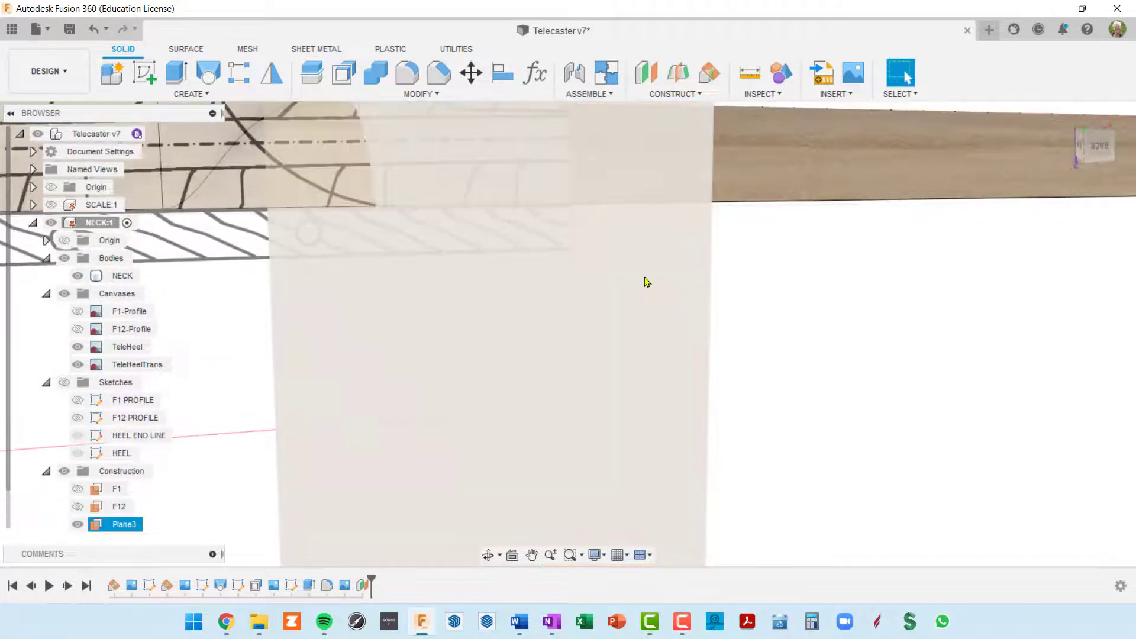
pyautogui.scroll(-6, 646, 282)
pyautogui.click(343, 335)
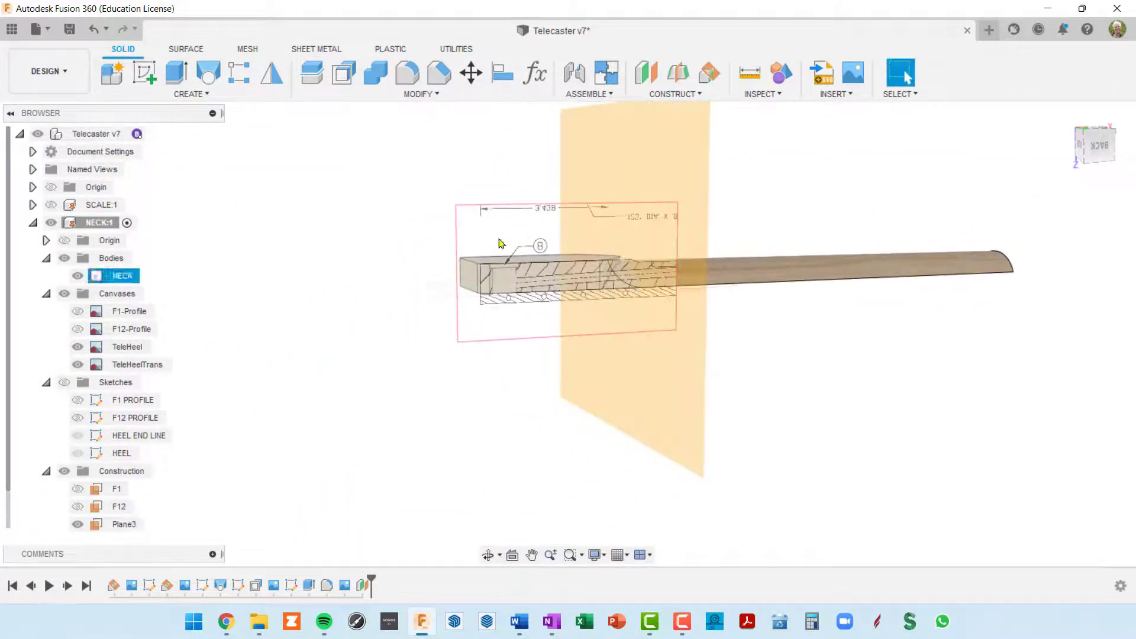
pyautogui.click(65, 294)
pyautogui.click(609, 381)
# Shrink the displayed extents of the offset plane so it only slightly exceeds the neck's cross-section
pyautogui.keyDown('shift'); pyautogui.moveTo(622, 348); pyautogui.dragTo(713, 348, button='middle'); pyautogui.keyUp('shift')
pyautogui.scroll(-4, 713, 348)
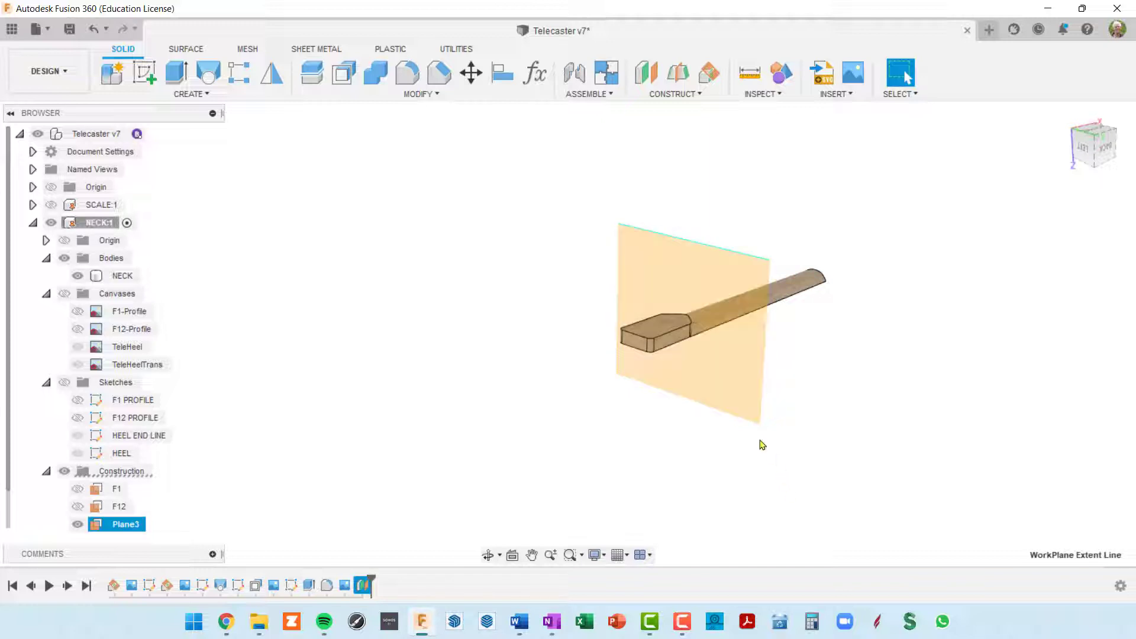
pyautogui.moveTo(762, 426); pyautogui.dragTo(713, 363)
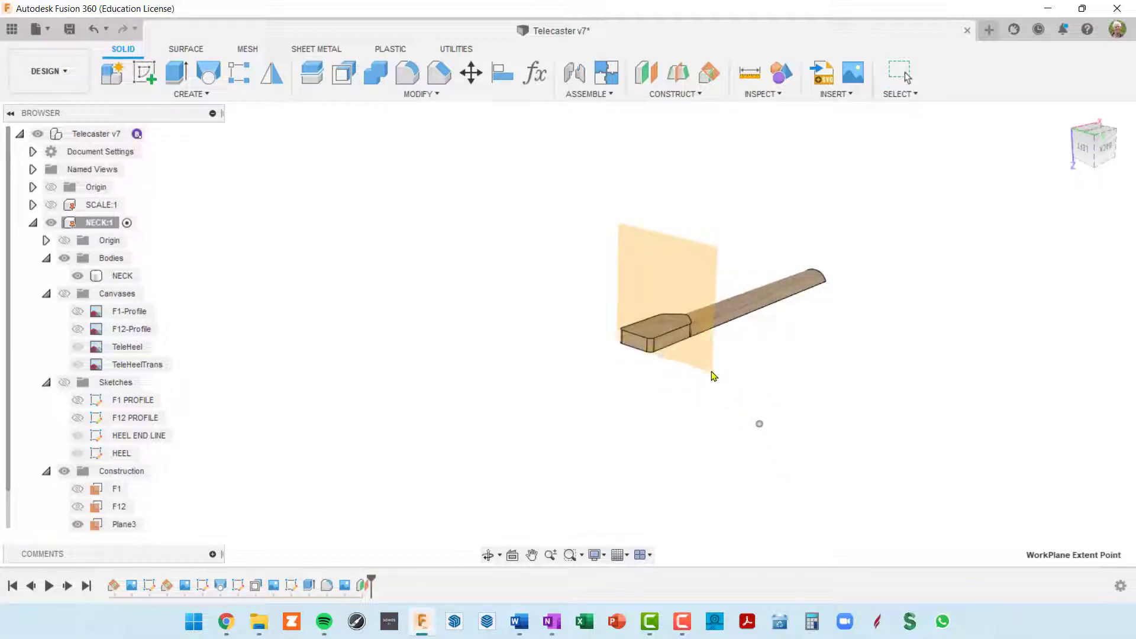
pyautogui.click(534, 201)
pyautogui.click(619, 227)
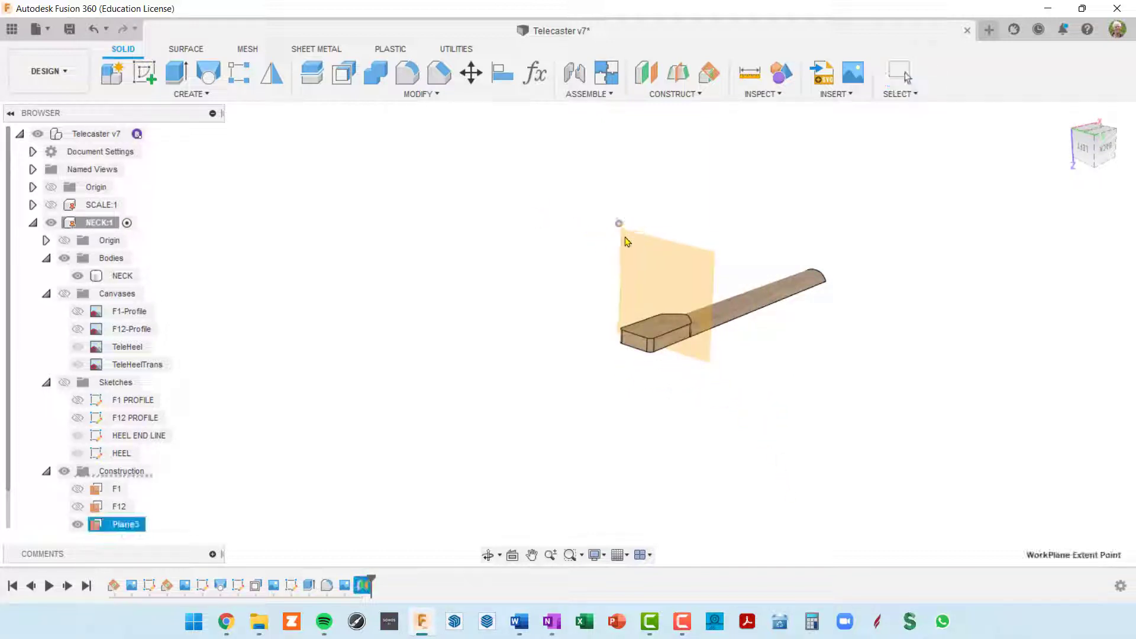
pyautogui.moveTo(619, 227); pyautogui.dragTo(681, 322)
pyautogui.scroll(3, 696, 302)
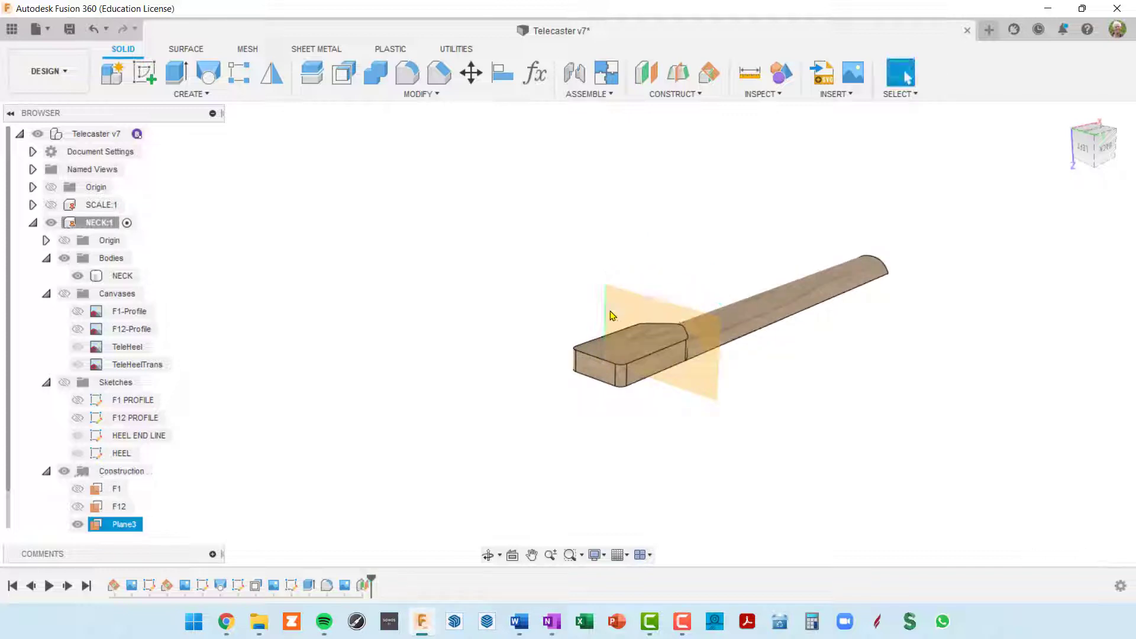
pyautogui.moveTo(609, 314); pyautogui.dragTo(617, 320)
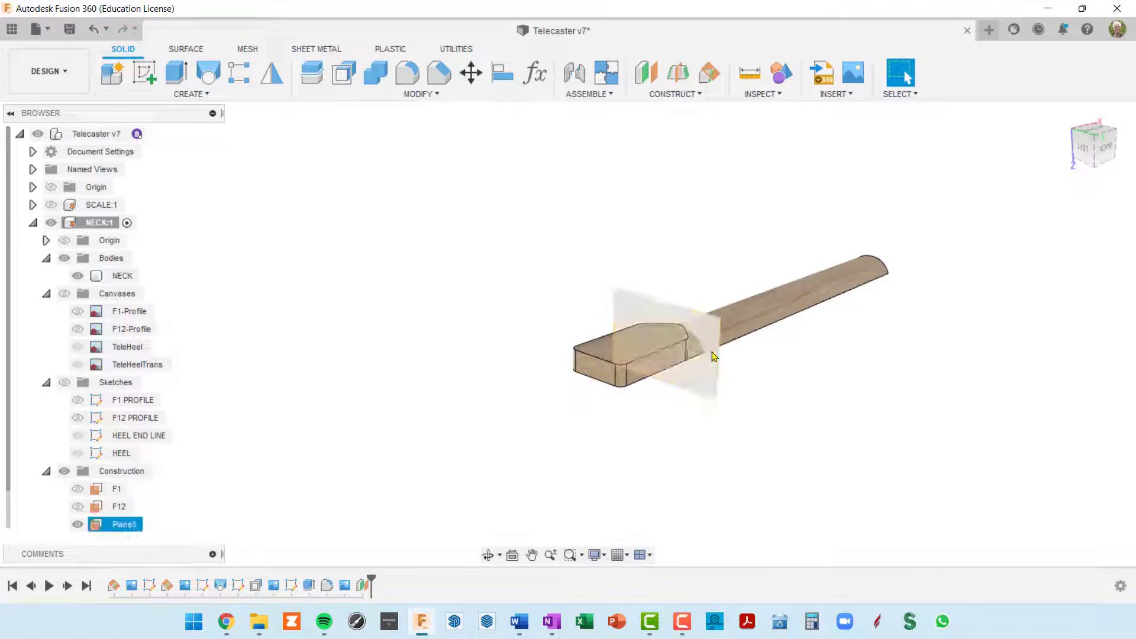
pyautogui.press('Escape')
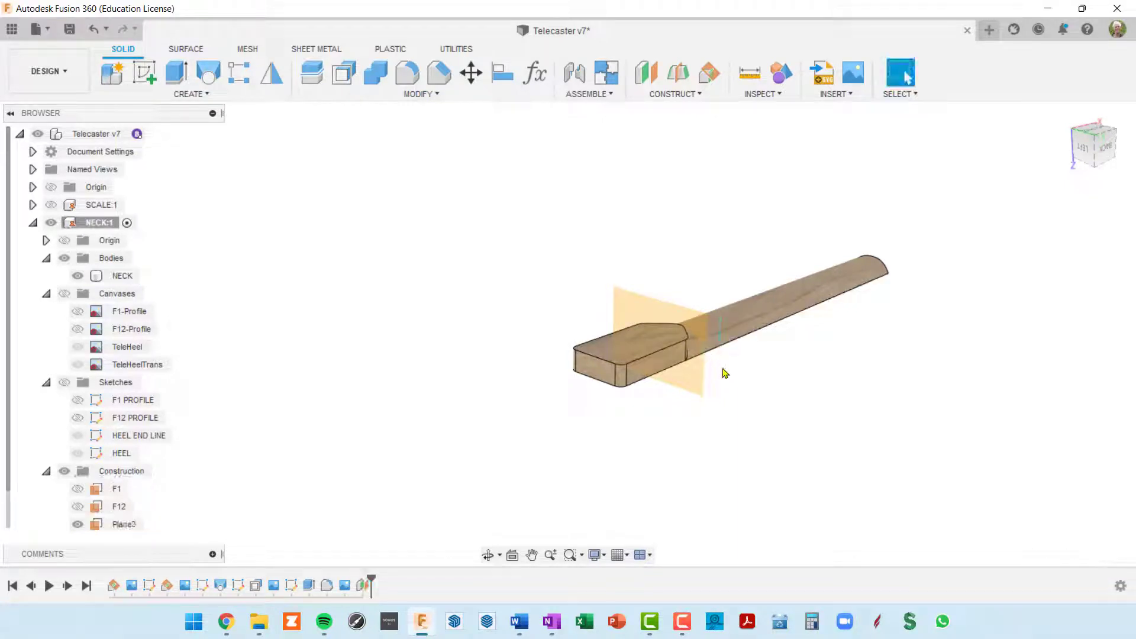
# Examine from several angles where the offset plane crosses the neck's rounded back beside the heel transition
pyautogui.keyDown('shift'); pyautogui.moveTo(722, 373); pyautogui.dragTo(606, 327, button='middle'); pyautogui.keyUp('shift')
pyautogui.click(659, 332)
pyautogui.scroll(3, 652, 342)
pyautogui.click(606, 326)
pyautogui.click(607, 236)
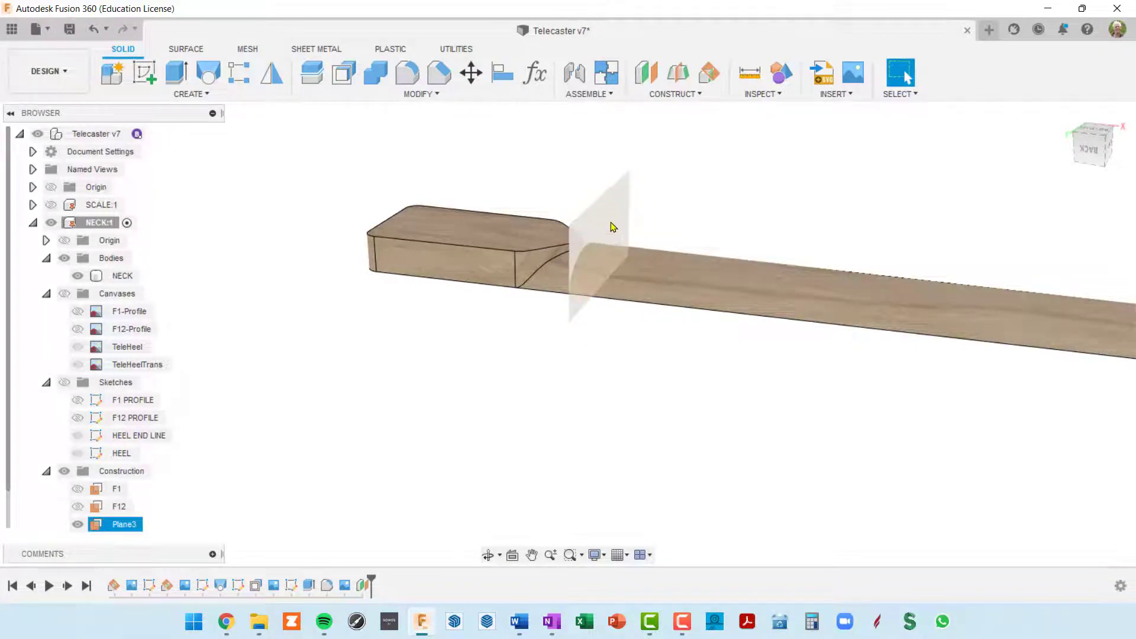
pyautogui.keyDown('shift'); pyautogui.moveTo(612, 226); pyautogui.dragTo(637, 248, button='middle'); pyautogui.keyUp('shift')
pyautogui.click(653, 310)
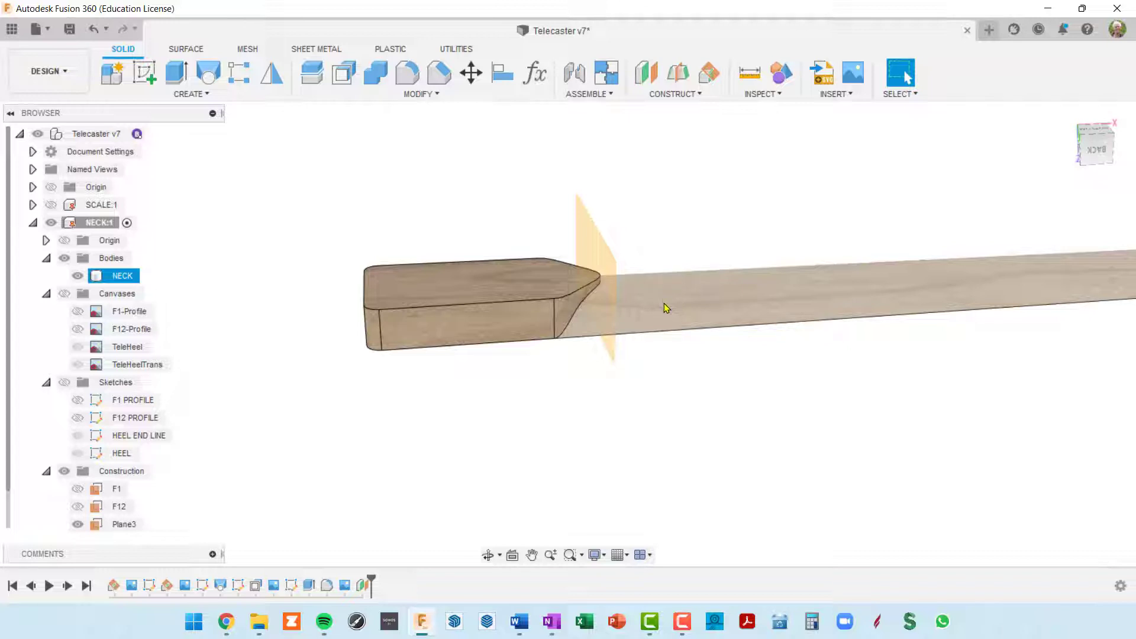
pyautogui.click(580, 309)
pyautogui.click(628, 322)
pyautogui.click(590, 312)
pyautogui.click(627, 311)
pyautogui.keyDown('shift'); pyautogui.moveTo(641, 316); pyautogui.dragTo(609, 319, button='middle'); pyautogui.keyUp('shift')
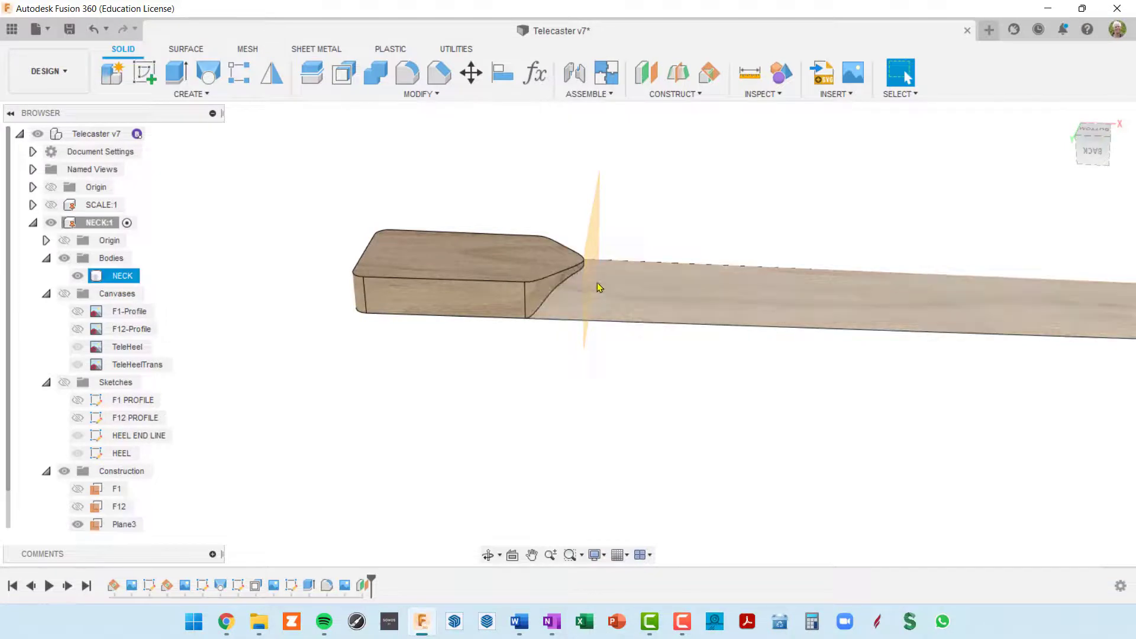
pyautogui.click(563, 327)
pyautogui.click(573, 292)
pyautogui.keyDown('shift'); pyautogui.moveTo(580, 289); pyautogui.dragTo(612, 300, button='middle'); pyautogui.keyUp('shift')
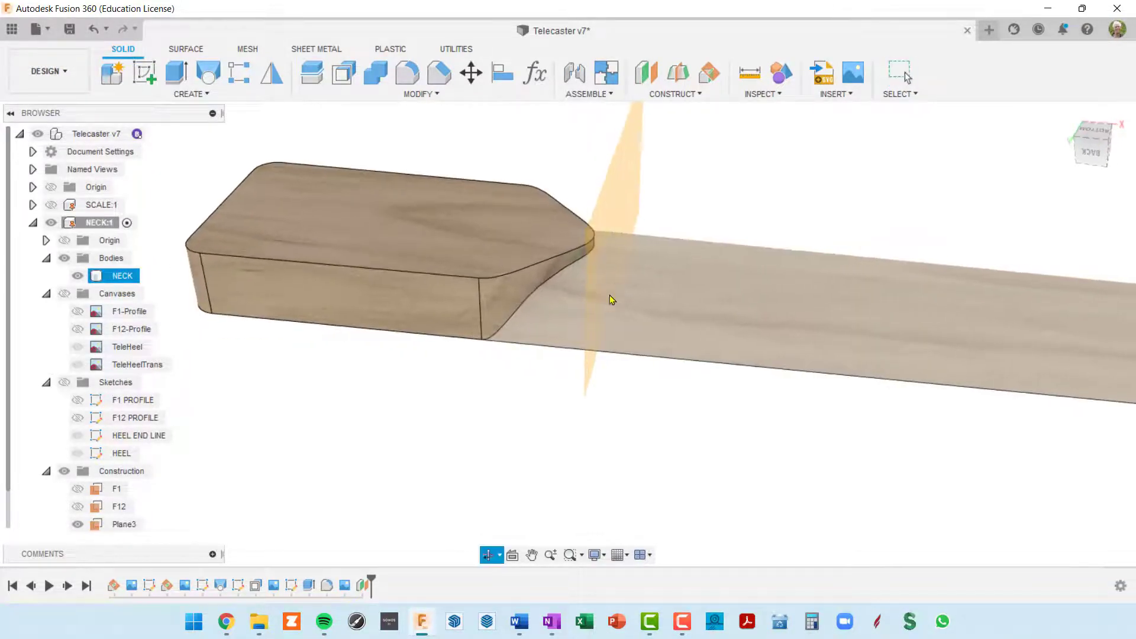
pyautogui.press('Escape')
pyautogui.press('Escape')
# Split the neck's long curved back face with the offset plane and hide the neck's construction geometry
pyautogui.click(438, 96)
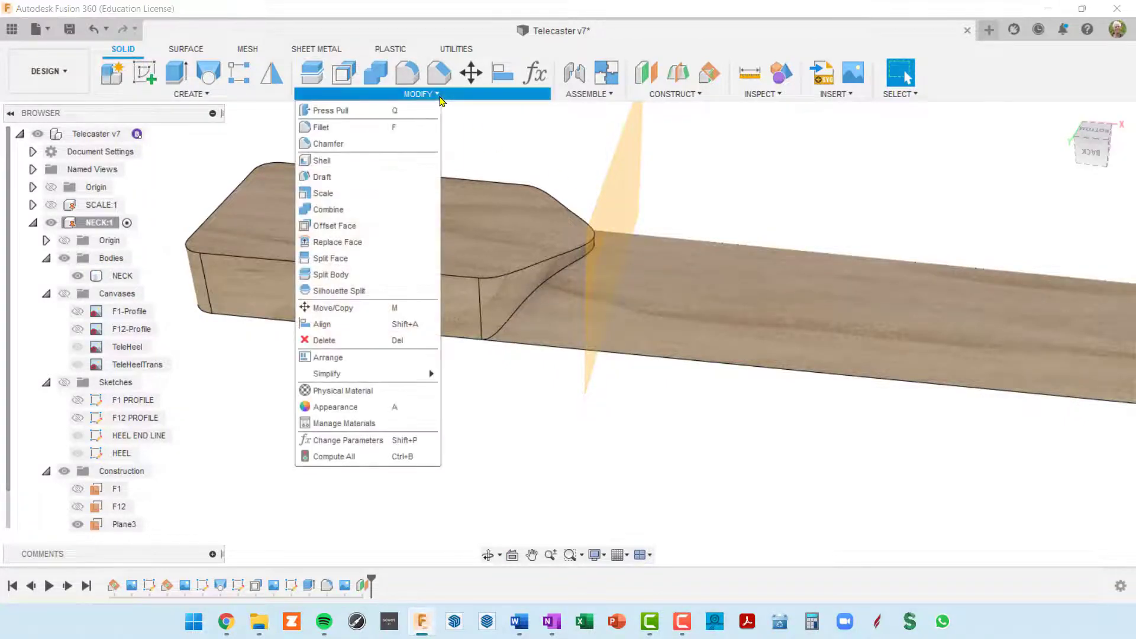
pyautogui.click(349, 260)
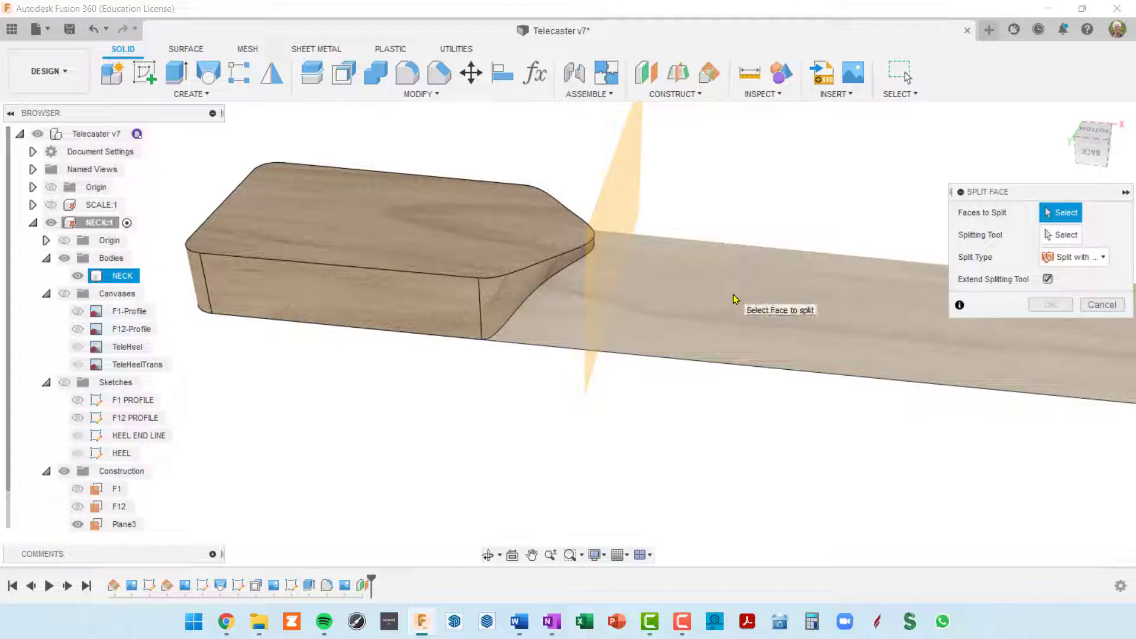
pyautogui.click(736, 299)
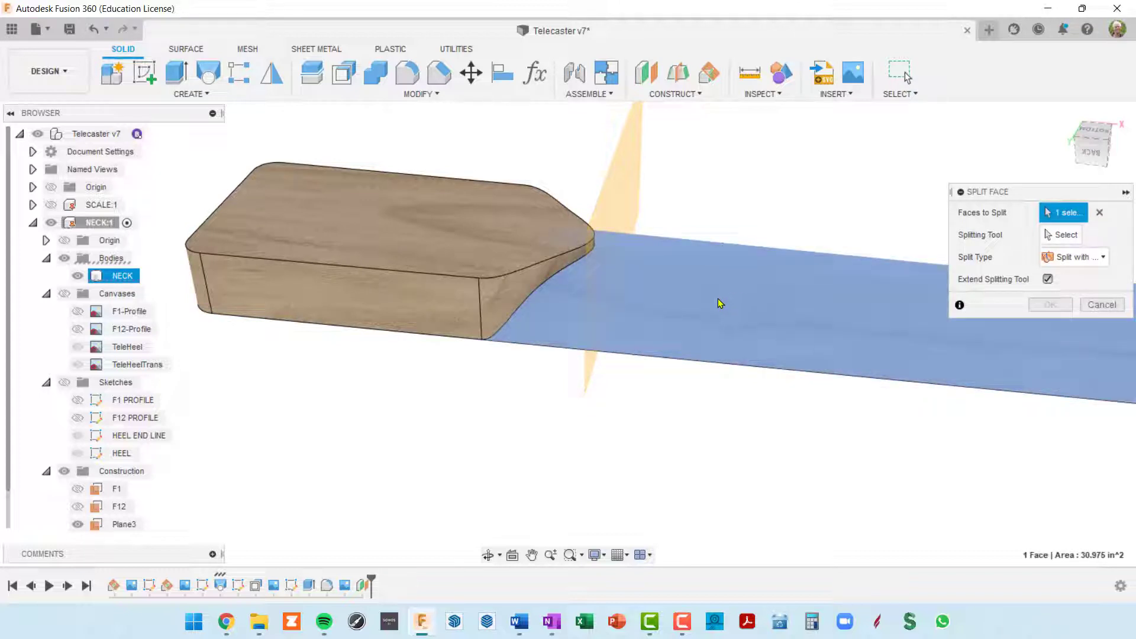
pyautogui.click(1075, 238)
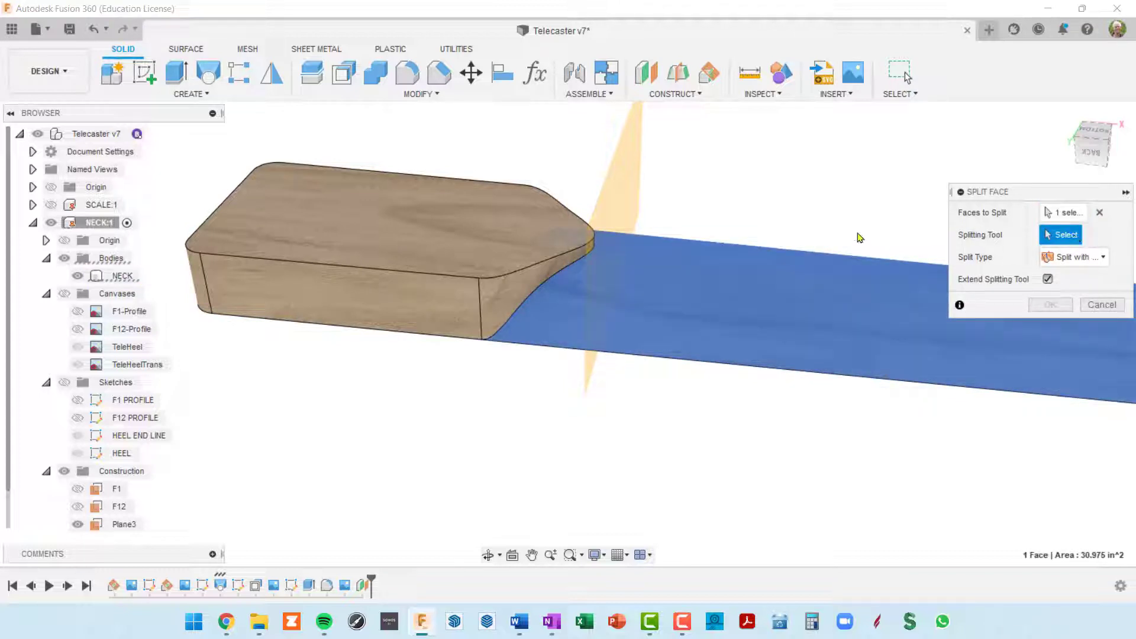
pyautogui.click(628, 184)
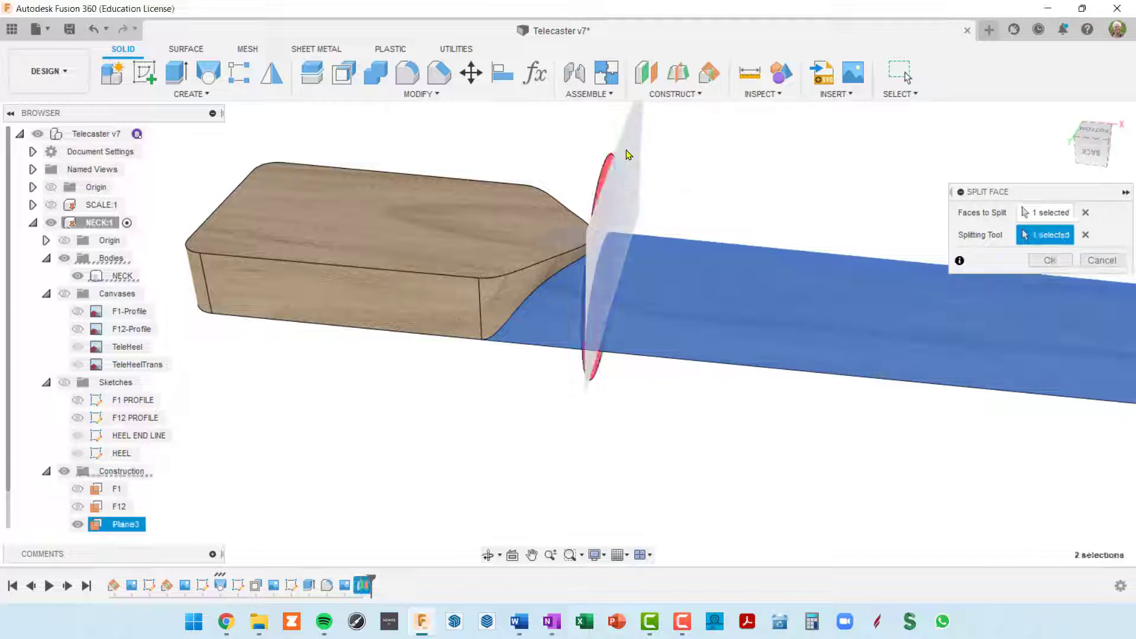
pyautogui.keyDown('shift'); pyautogui.moveTo(690, 266); pyautogui.dragTo(722, 254, button='middle'); pyautogui.keyUp('shift')
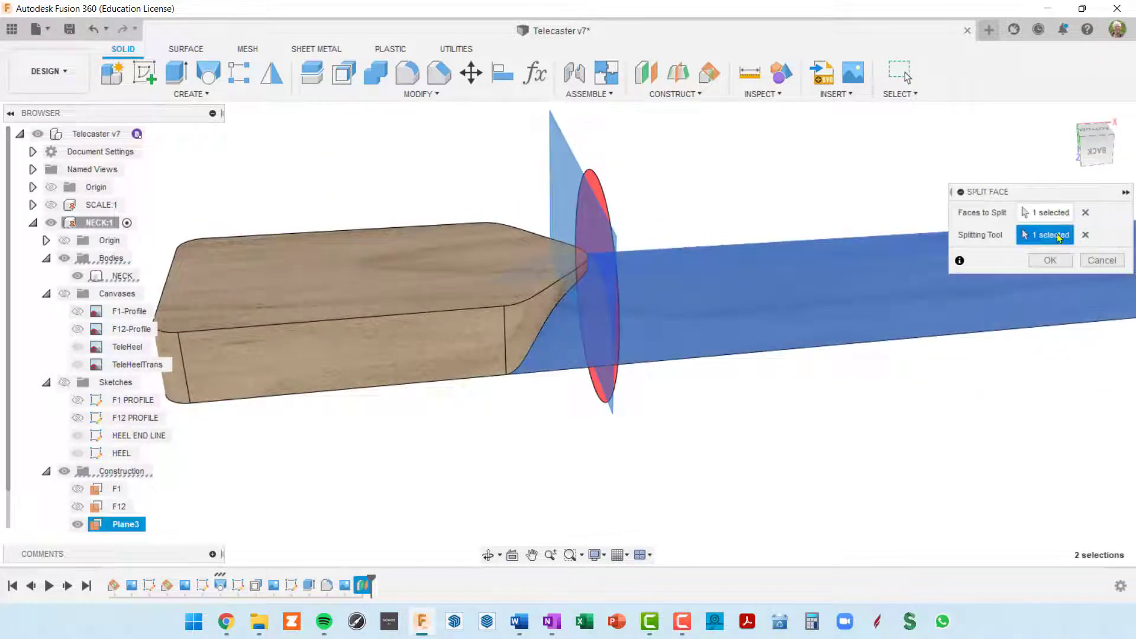
pyautogui.click(1057, 263)
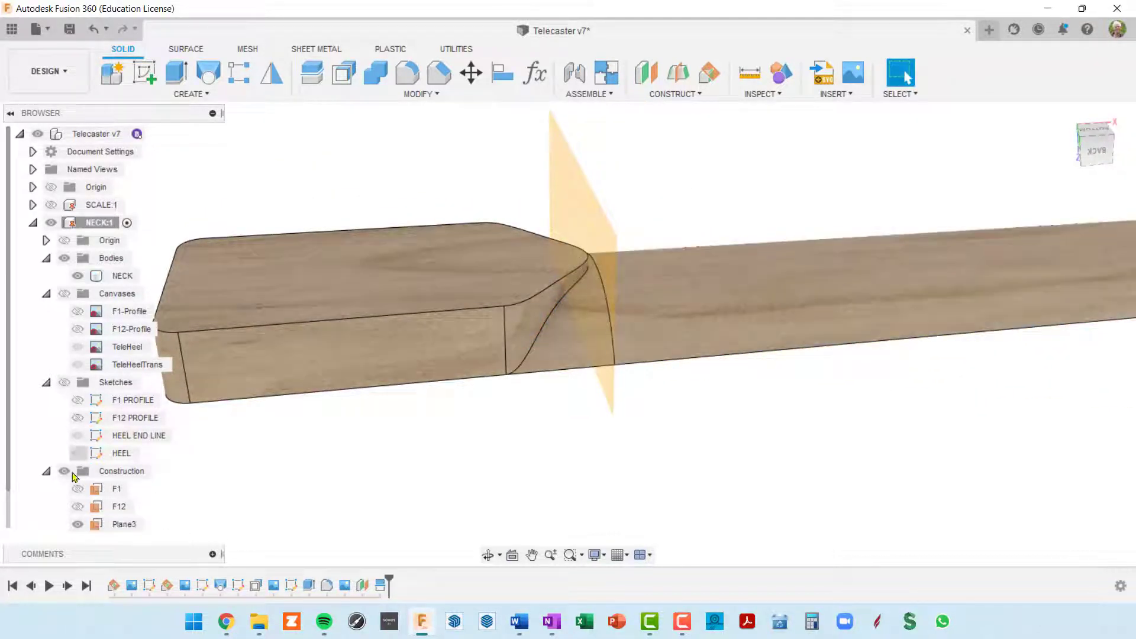
pyautogui.click(65, 472)
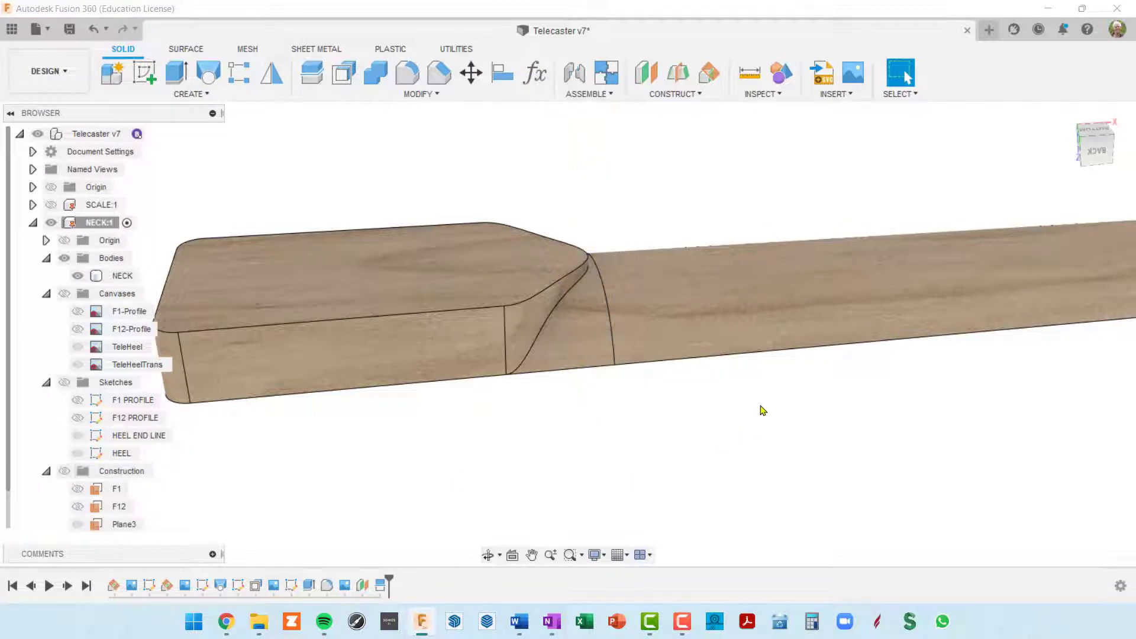
# Examine the split line across the neck's back and the adjoining heel transition from several angles
pyautogui.keyDown('shift'); pyautogui.moveTo(764, 410); pyautogui.dragTo(700, 406, button='middle'); pyautogui.keyUp('shift')
pyautogui.scroll(5, 655, 254)
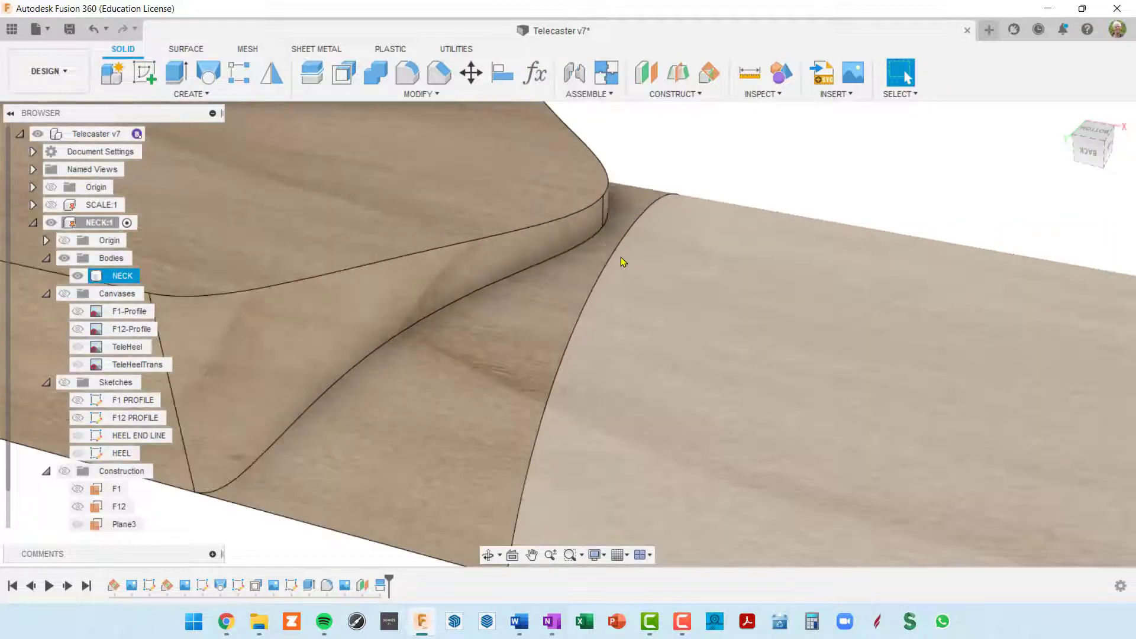
pyautogui.scroll(-5, 622, 260)
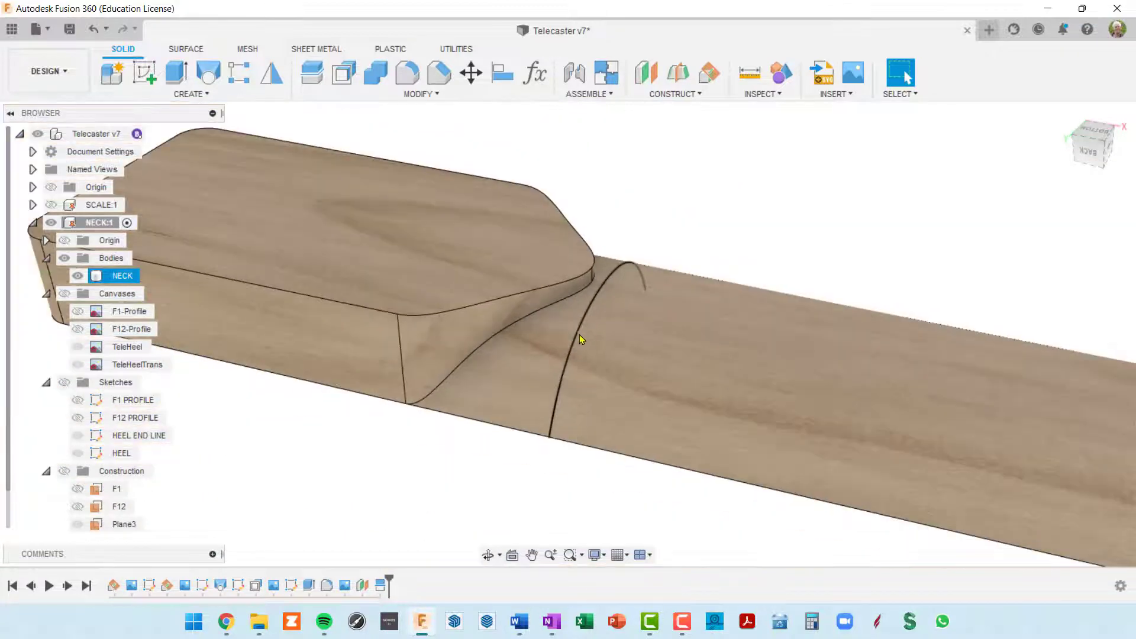
pyautogui.scroll(-3, 580, 339)
pyautogui.scroll(3, 583, 331)
pyautogui.moveTo(583, 331); pyautogui.dragTo(520, 338, button='middle')
pyautogui.press('Escape')
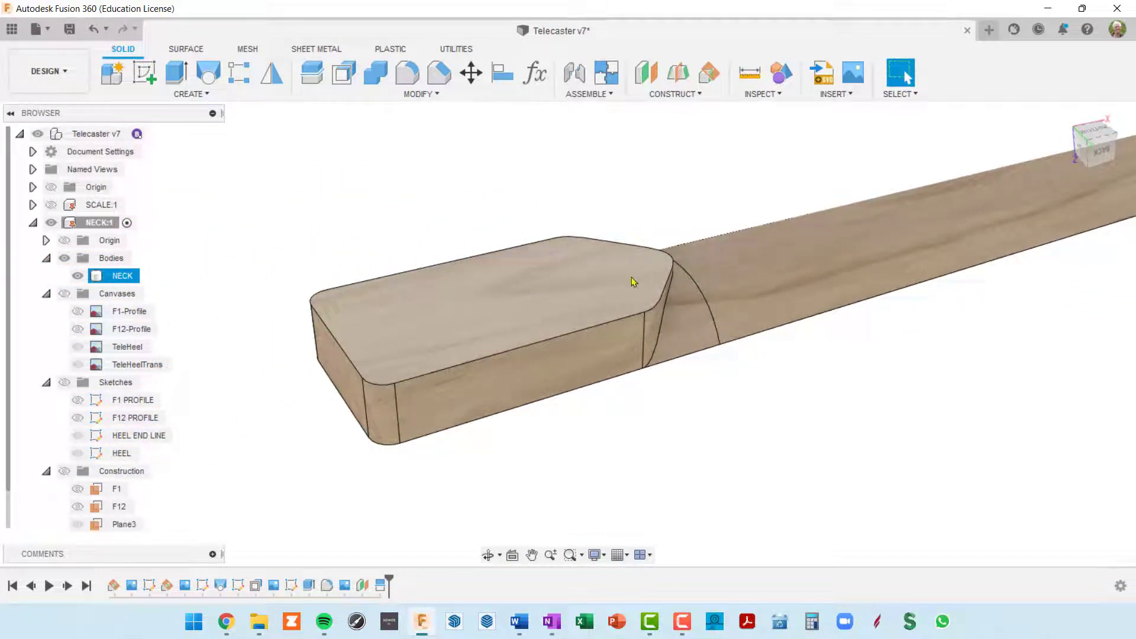
pyautogui.keyDown('shift'); pyautogui.moveTo(633, 283); pyautogui.dragTo(591, 295, button='middle'); pyautogui.keyUp('shift')
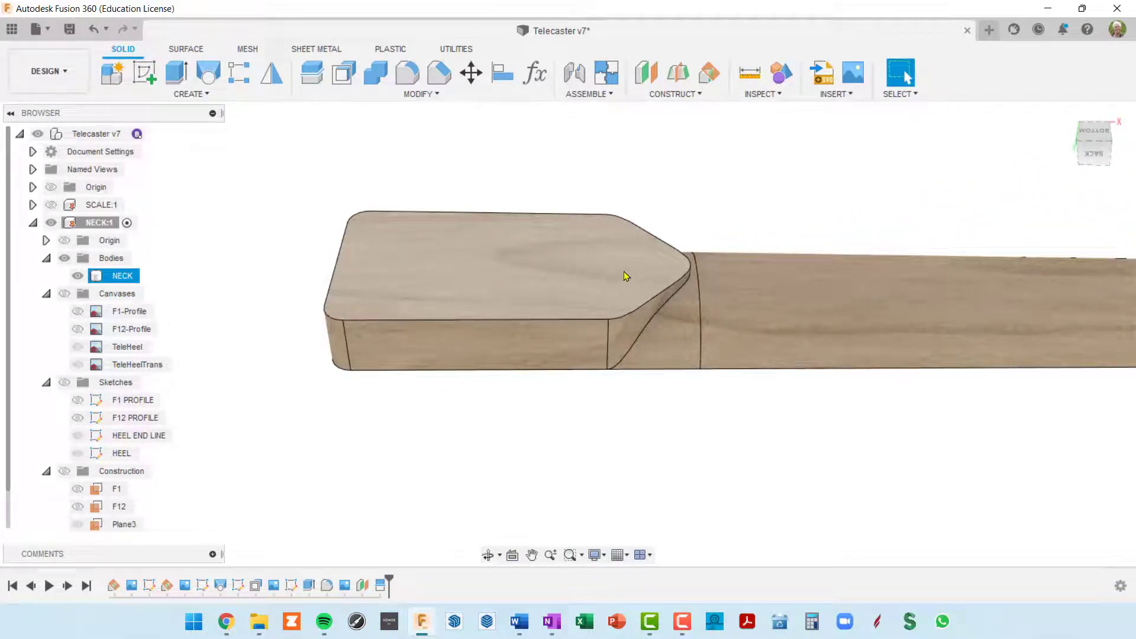
# Turn on the neck's sketches folder and hide HEEL END LINE so only the HEEL sketch is displayed
pyautogui.keyDown('shift'); pyautogui.moveTo(626, 276); pyautogui.dragTo(691, 300, button='middle'); pyautogui.keyUp('shift')
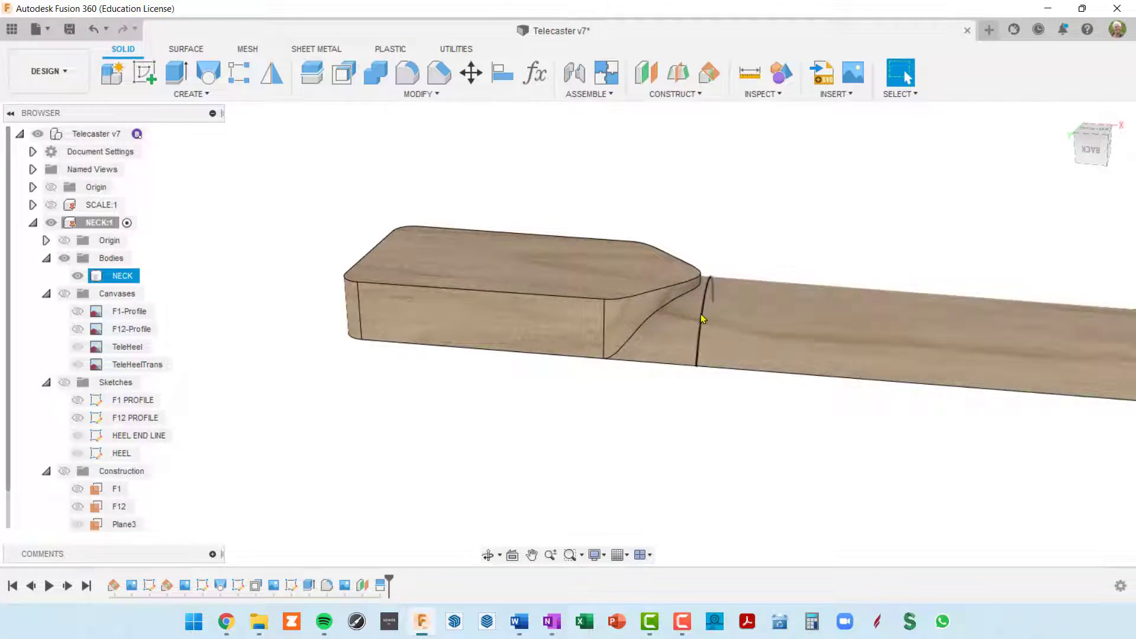
pyautogui.keyDown('shift'); pyautogui.moveTo(700, 321); pyautogui.dragTo(658, 358, button='middle'); pyautogui.keyUp('shift')
pyautogui.press('Escape')
pyautogui.click(292, 362)
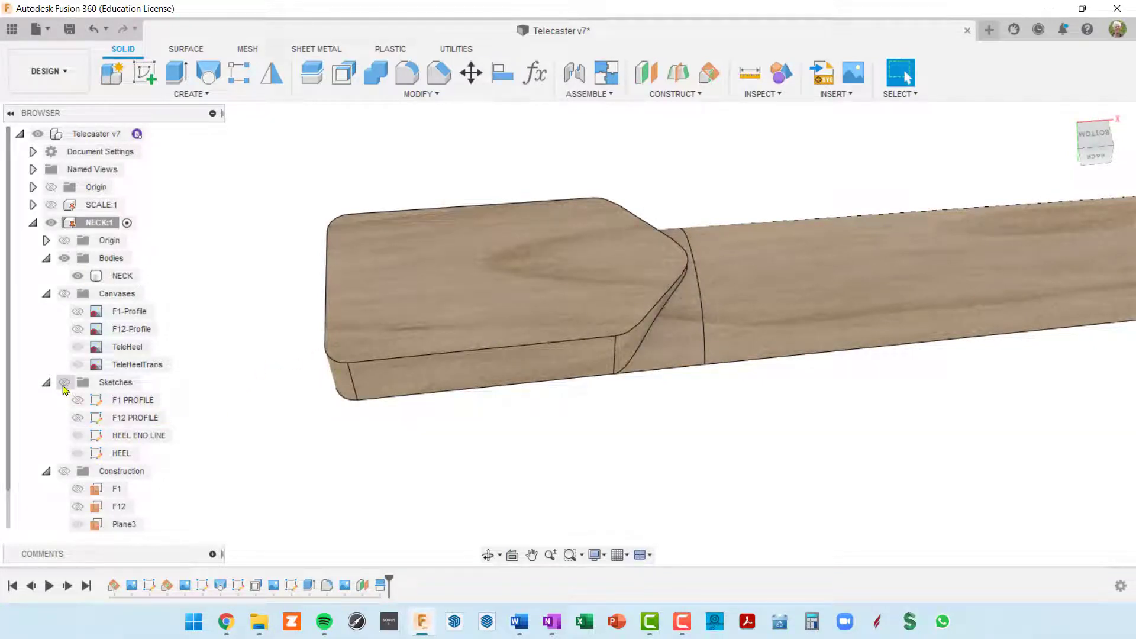
pyautogui.click(64, 383)
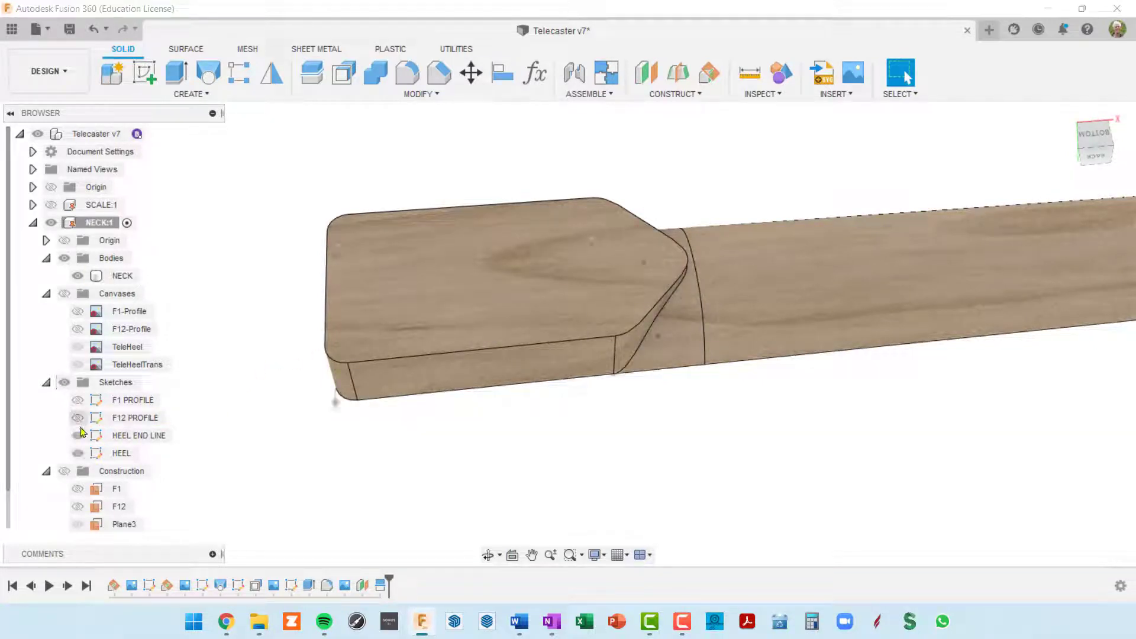
pyautogui.click(78, 436)
pyautogui.click(78, 454)
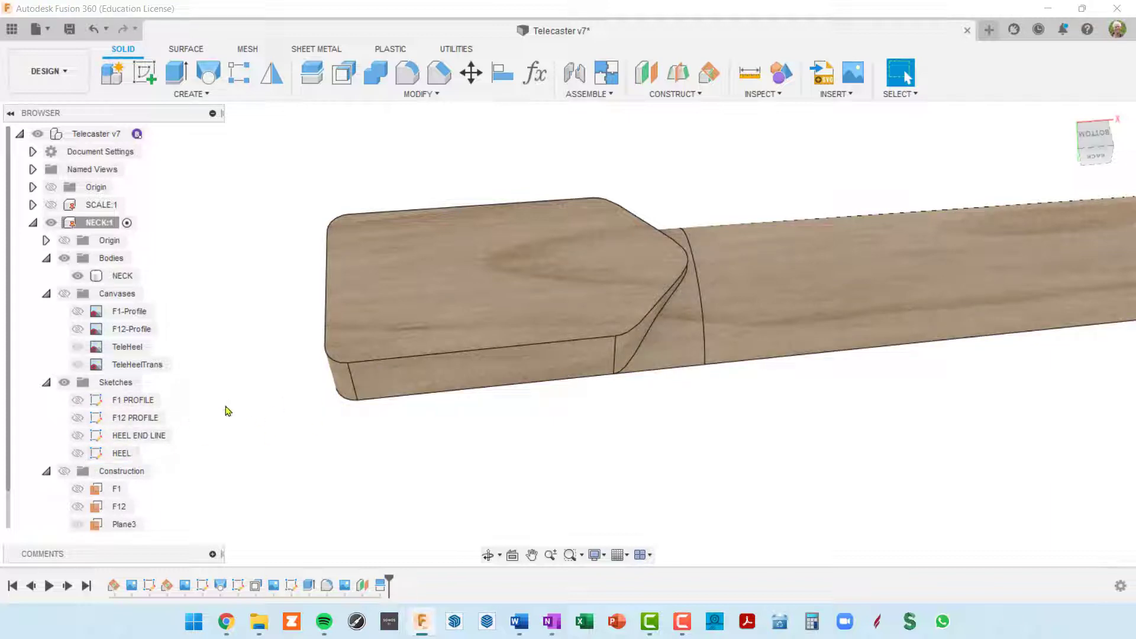
pyautogui.click(79, 458)
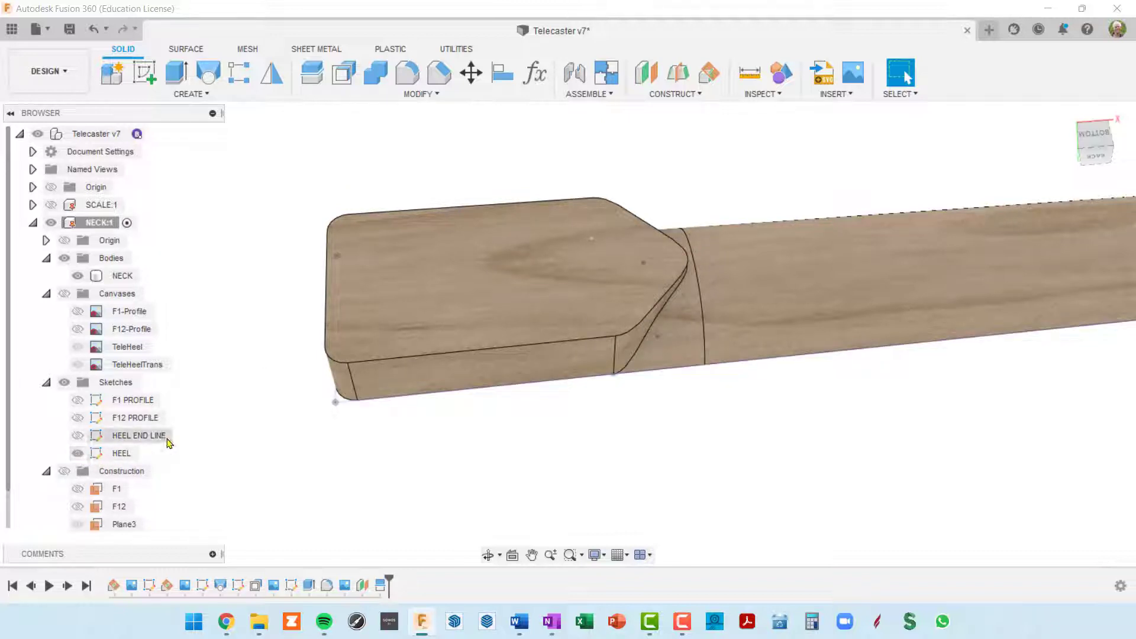
# Examine how the HEEL sketch outline lines up with the neck body's rounded corner at the heel end
pyautogui.click(623, 248)
pyautogui.keyDown('shift'); pyautogui.moveTo(621, 236); pyautogui.dragTo(424, 447, button='middle'); pyautogui.keyUp('shift')
pyautogui.scroll(5, 348, 487)
pyautogui.scroll(-2, 349, 487)
pyautogui.click(320, 501)
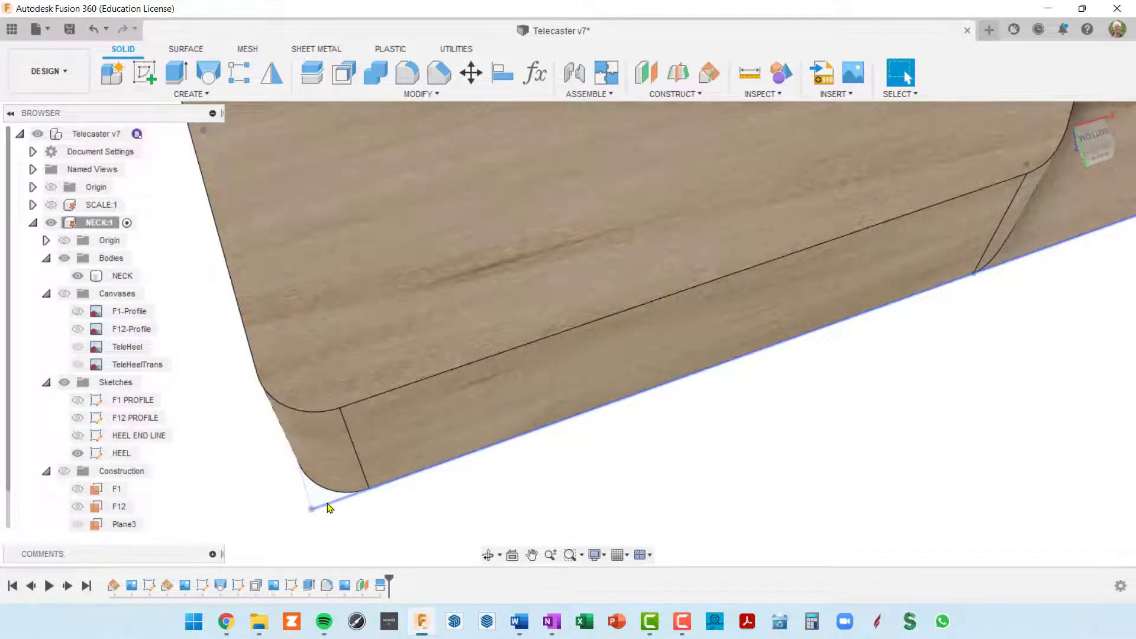
pyautogui.scroll(2, 325, 505)
pyautogui.scroll(-2, 328, 507)
pyautogui.click(311, 453)
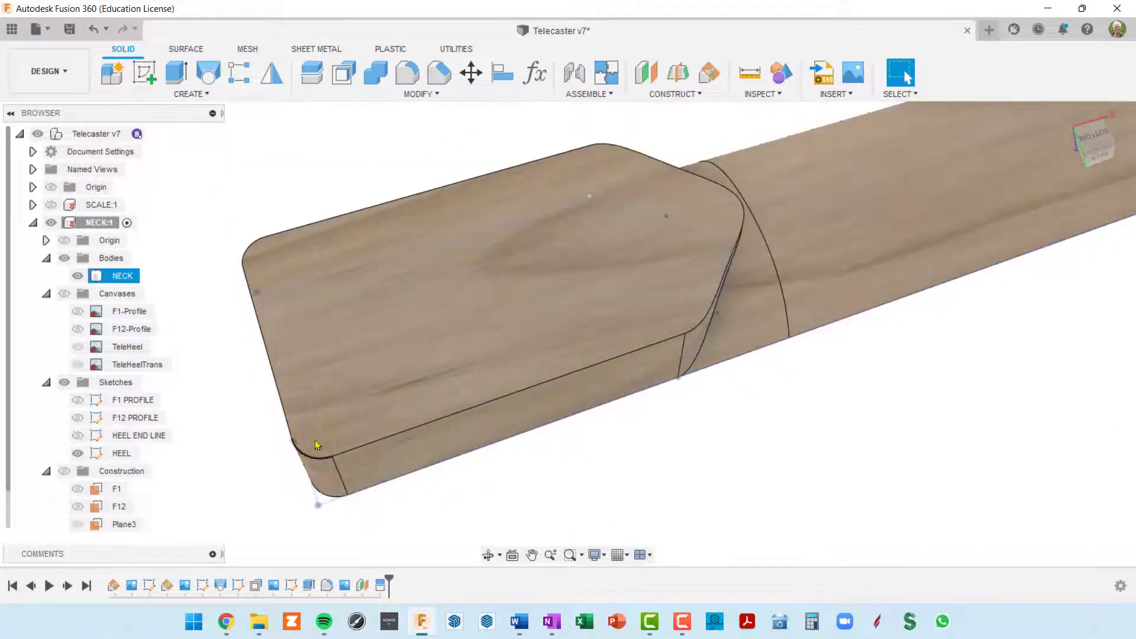
pyautogui.click(374, 533)
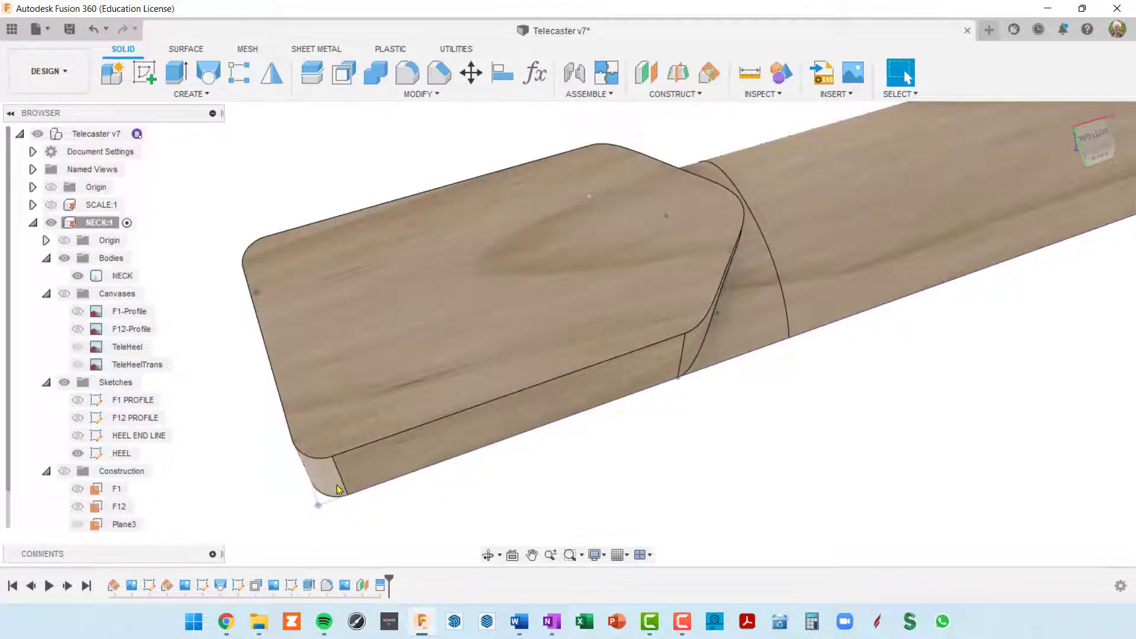
pyautogui.scroll(5, 319, 478)
pyautogui.scroll(-4, 319, 478)
pyautogui.keyDown('shift'); pyautogui.moveTo(328, 475); pyautogui.dragTo(309, 474, button='middle'); pyautogui.keyUp('shift')
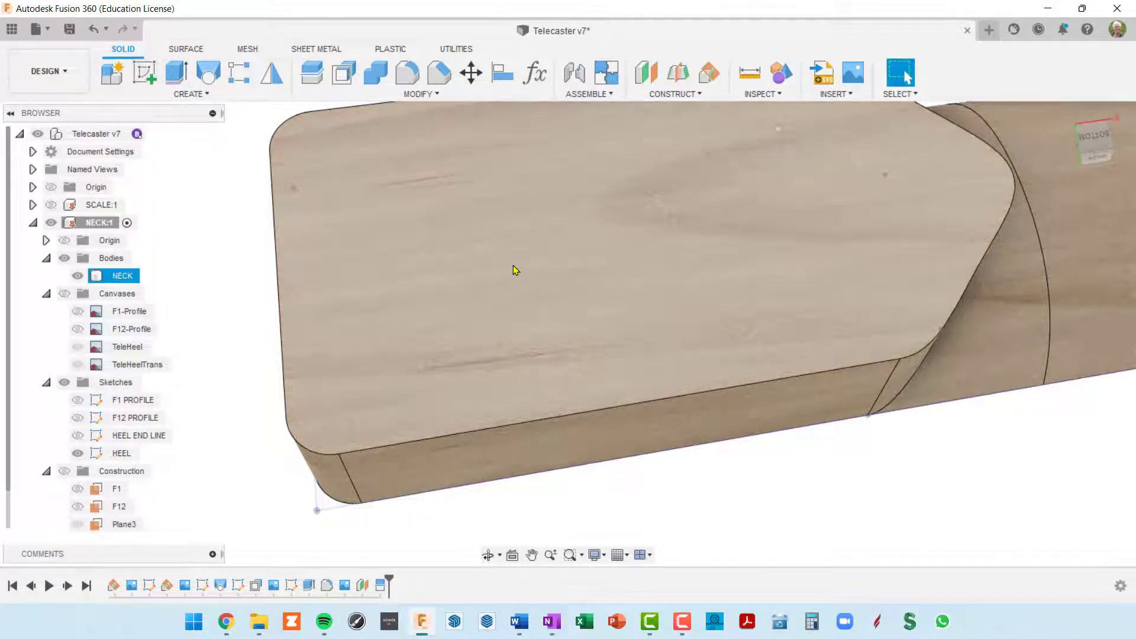
# Create a sketch on the heel's flat back face and hide the neck's bodies
pyautogui.click(513, 266)
pyautogui.scroll(-2, 513, 267)
pyautogui.scroll(-2, 514, 271)
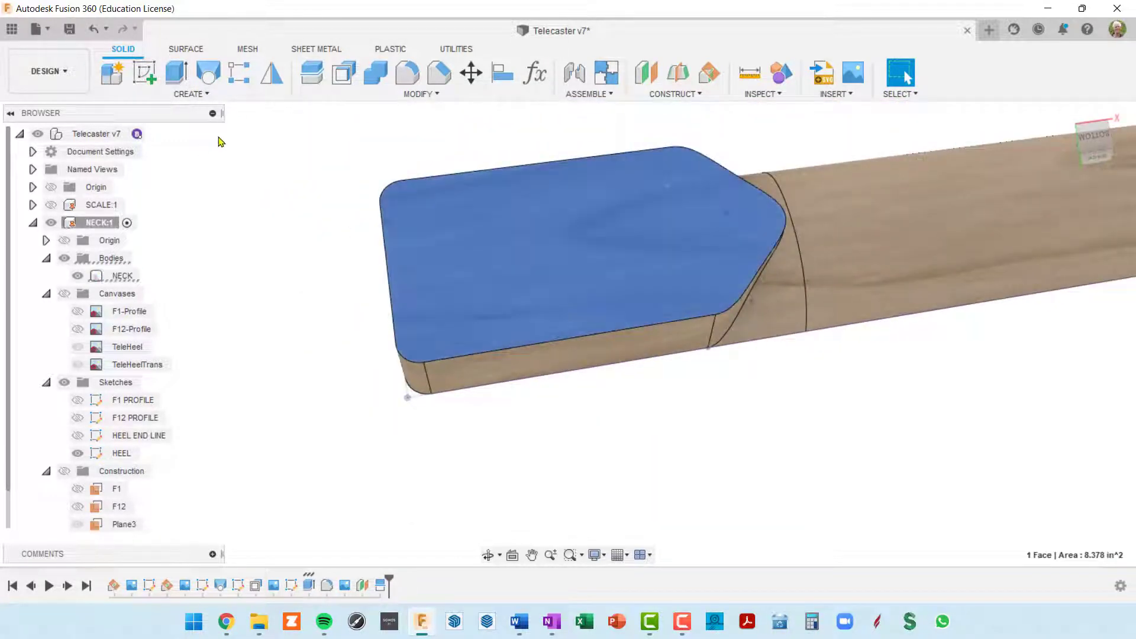
pyautogui.click(146, 80)
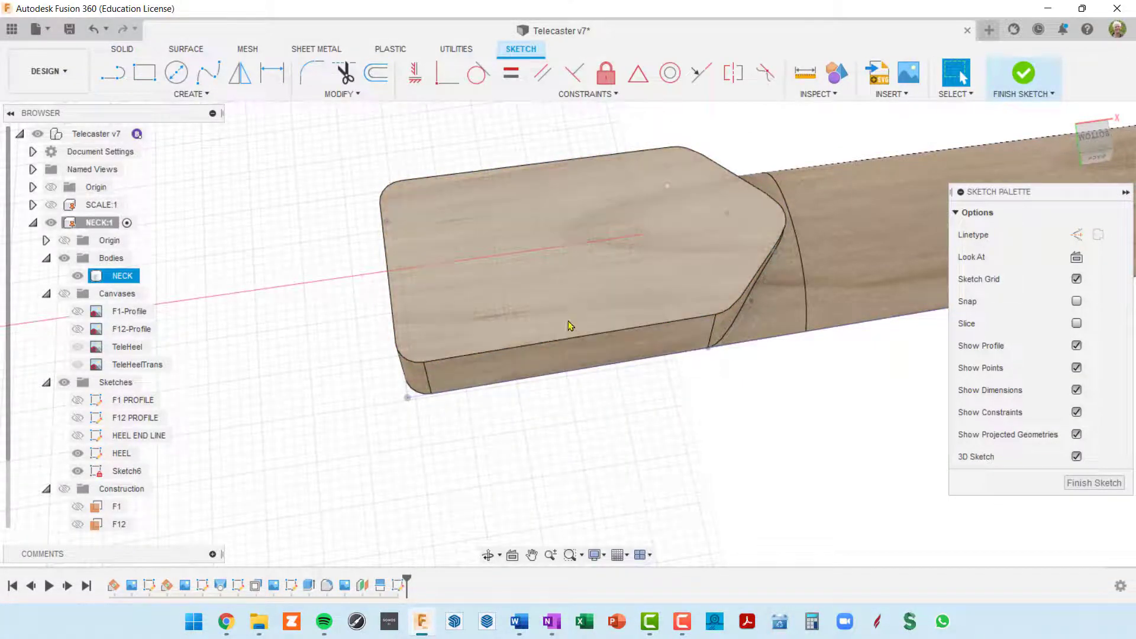
pyautogui.keyDown('shift'); pyautogui.moveTo(576, 322); pyautogui.dragTo(556, 309, button='middle'); pyautogui.keyUp('shift')
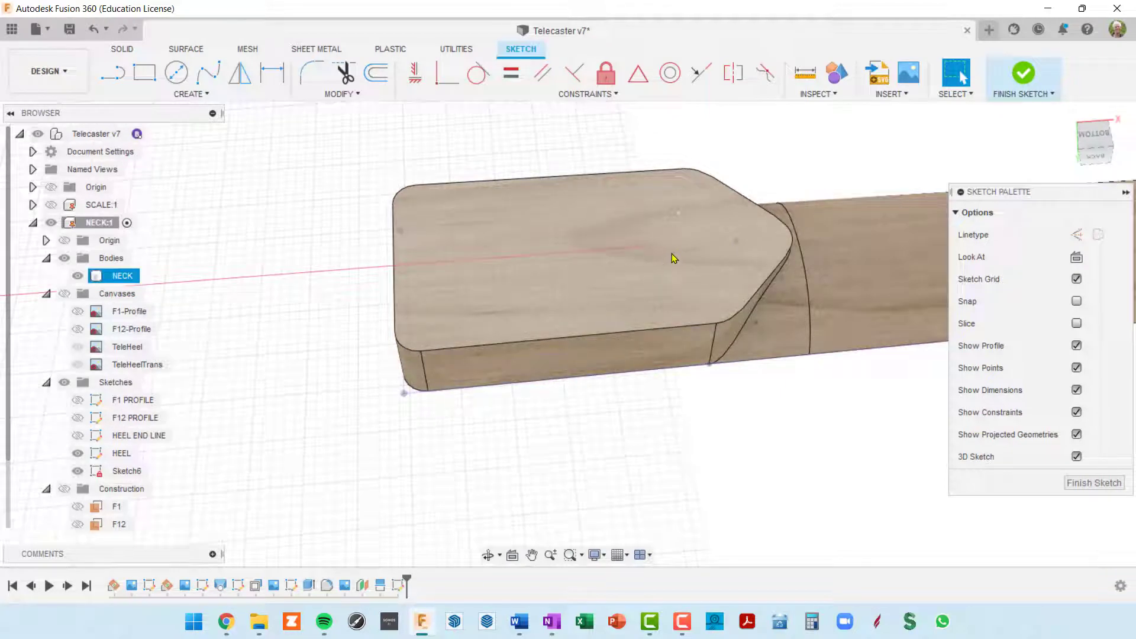
pyautogui.click(453, 413)
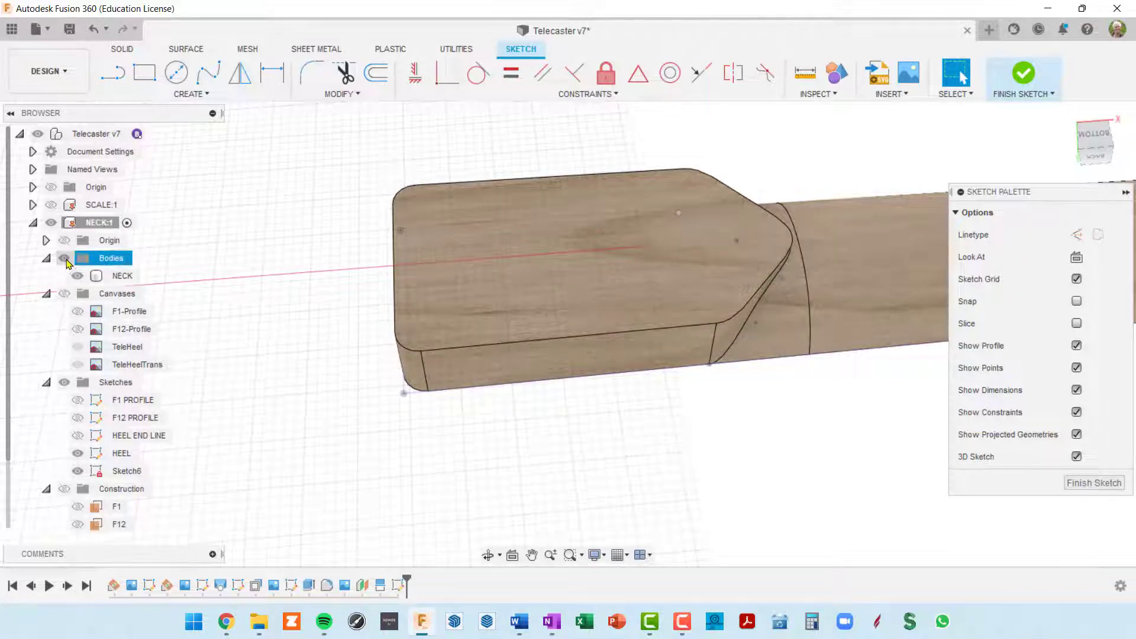
pyautogui.click(64, 258)
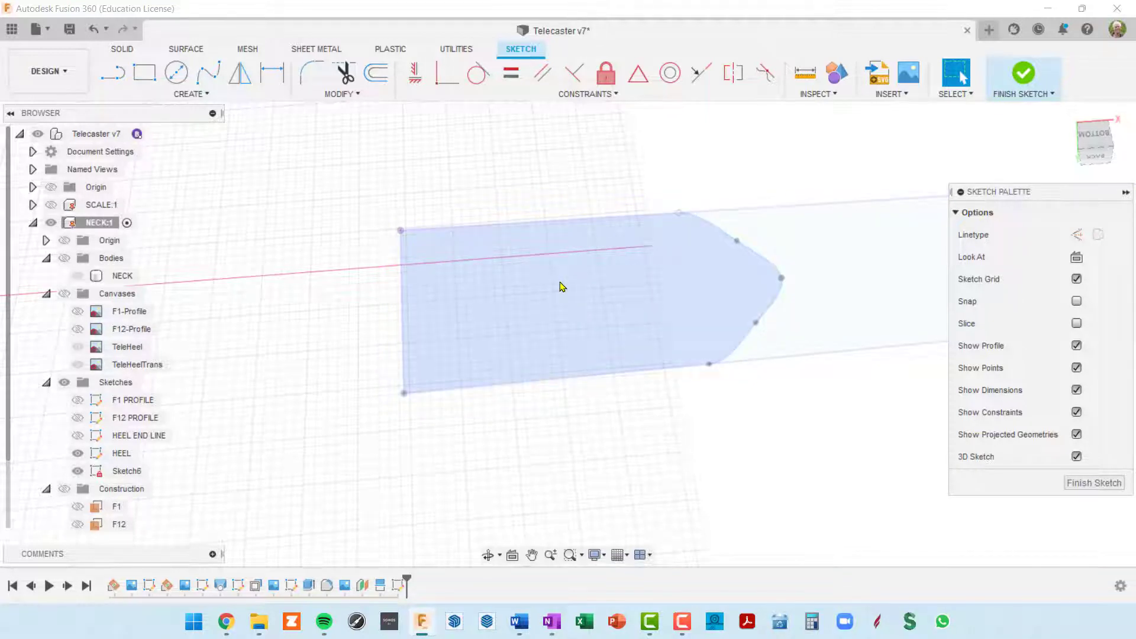
# Project the HEEL sketch's end edge, two long sides and transition curves into the new sketch, and hide the HEEL sketch
pyautogui.press('p')
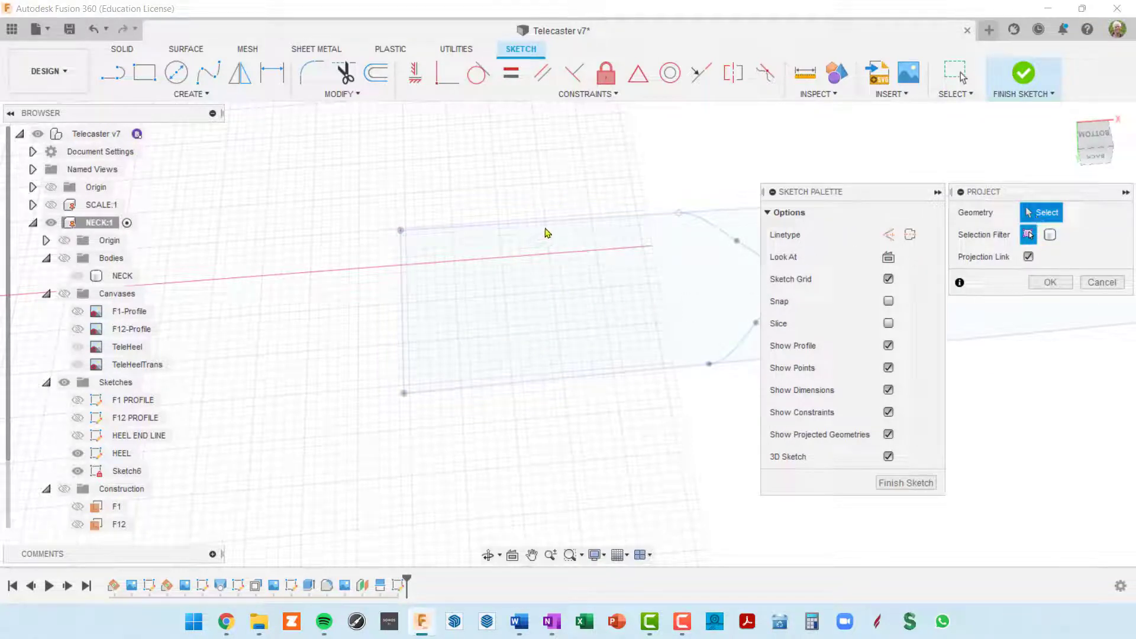
pyautogui.click(406, 303)
pyautogui.click(537, 380)
pyautogui.moveTo(575, 294); pyautogui.dragTo(479, 328, button='middle')
pyautogui.click(525, 254)
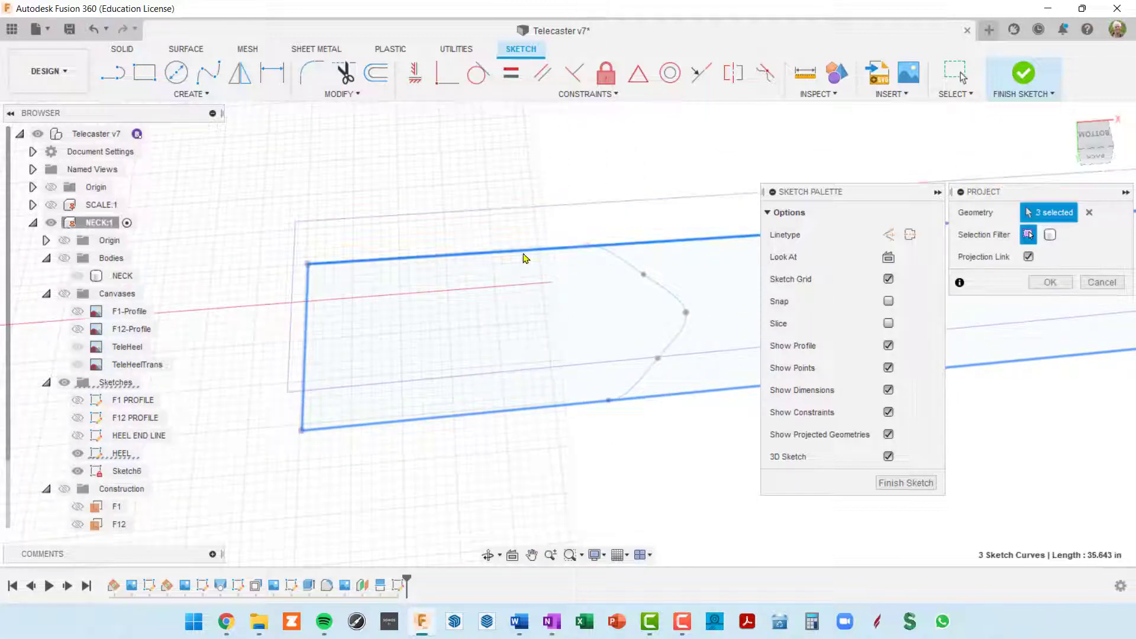
pyautogui.click(666, 296)
pyautogui.click(677, 346)
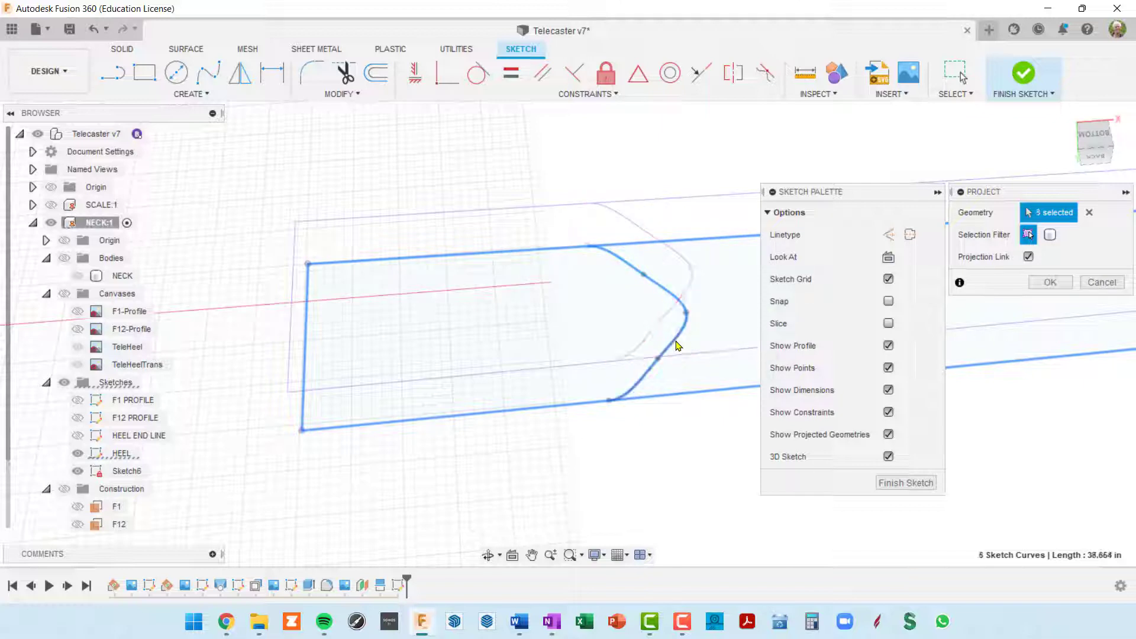
pyautogui.click(1050, 282)
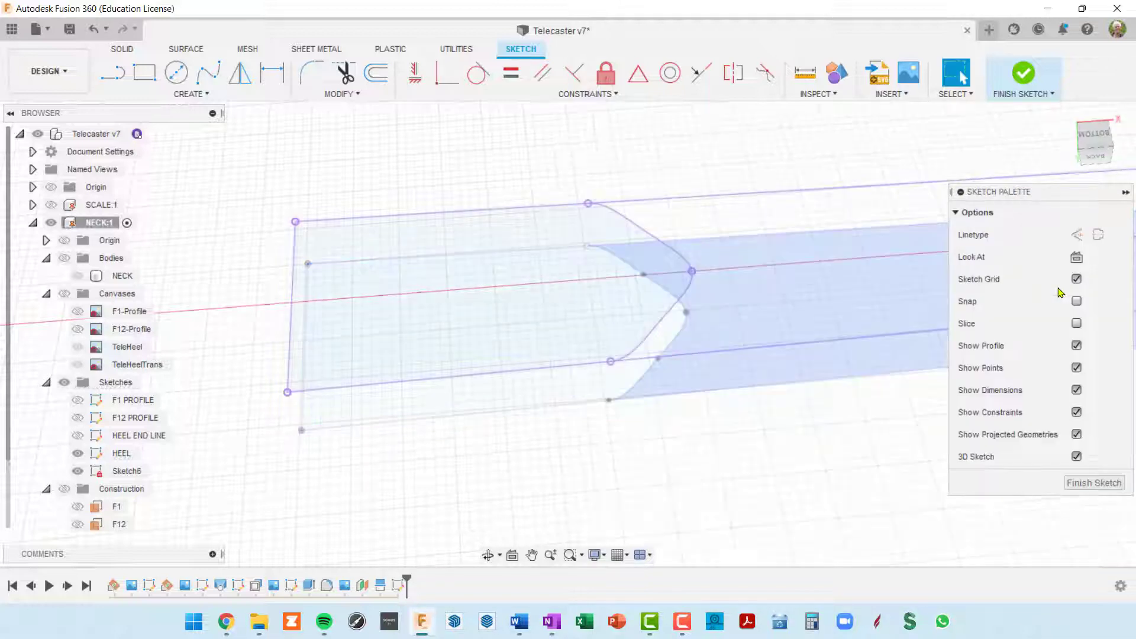
pyautogui.scroll(-3, 772, 377)
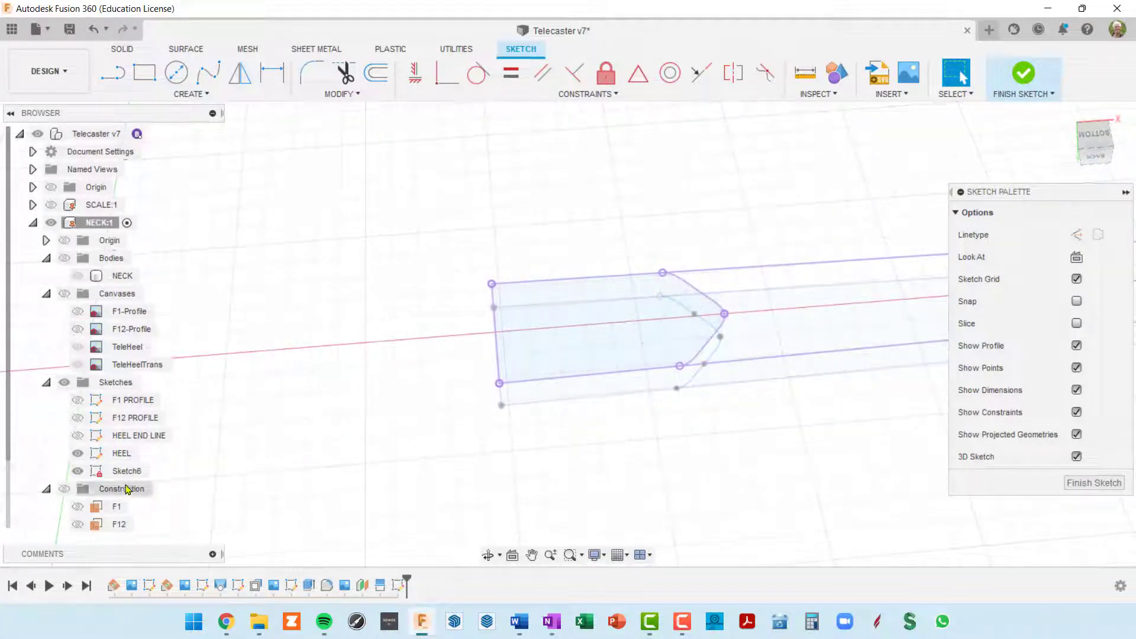
pyautogui.click(89, 453)
pyautogui.click(77, 454)
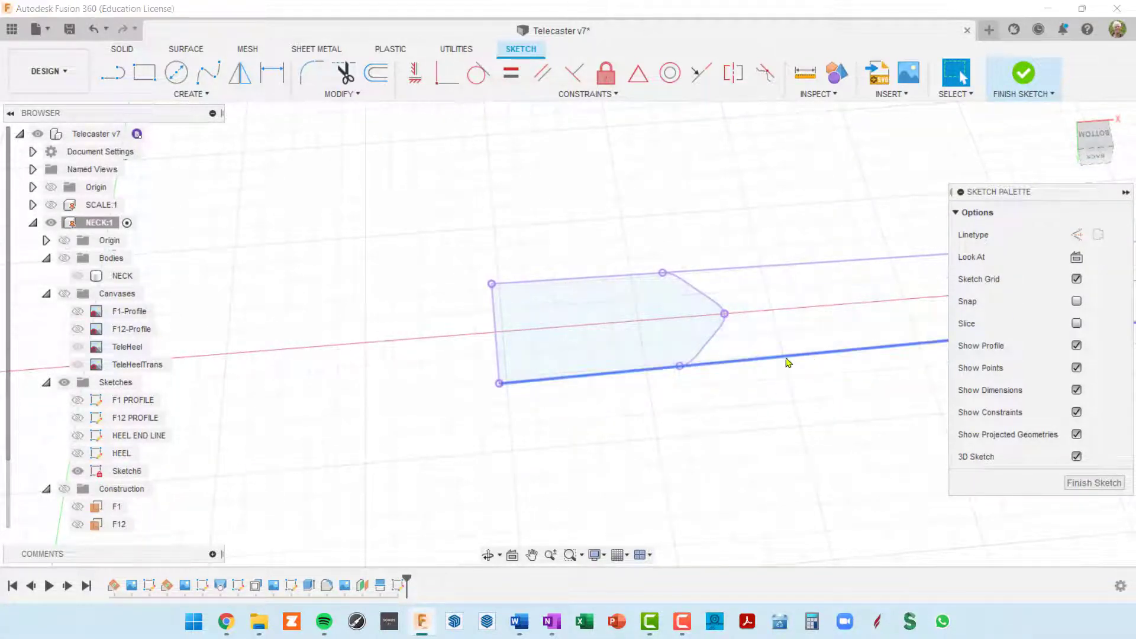
# Examine the projected heel outline and its pointed transition from several angles
pyautogui.moveTo(786, 363); pyautogui.dragTo(687, 357, button='middle')
pyautogui.moveTo(697, 323); pyautogui.dragTo(561, 363, button='middle')
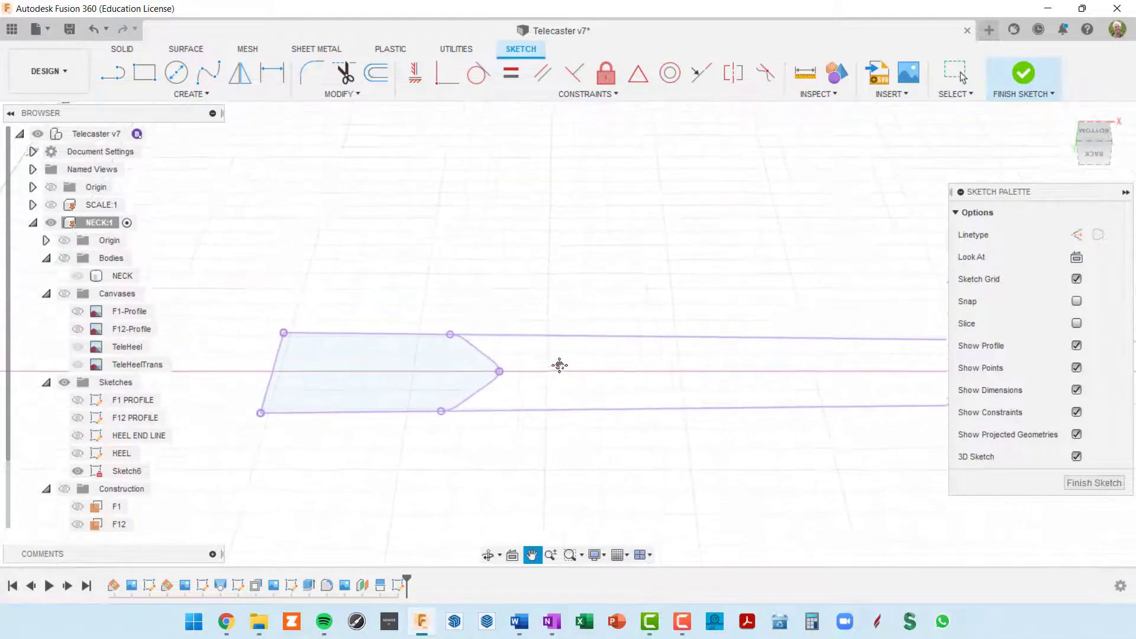
pyautogui.scroll(-3, 562, 370)
pyautogui.scroll(3, 539, 391)
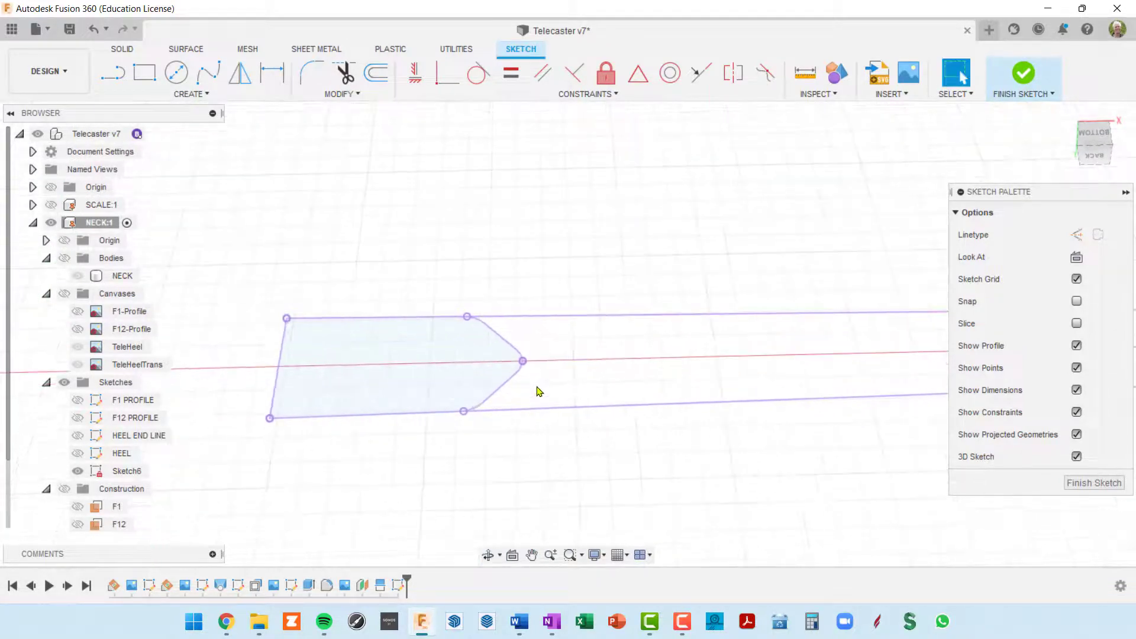
pyautogui.moveTo(553, 378)
pyautogui.mouseDown(button='middle')
pyautogui.moveTo(630, 300)
pyautogui.moveTo(554, 324)
pyautogui.moveTo(699, 311)
pyautogui.mouseUp(button='middle')
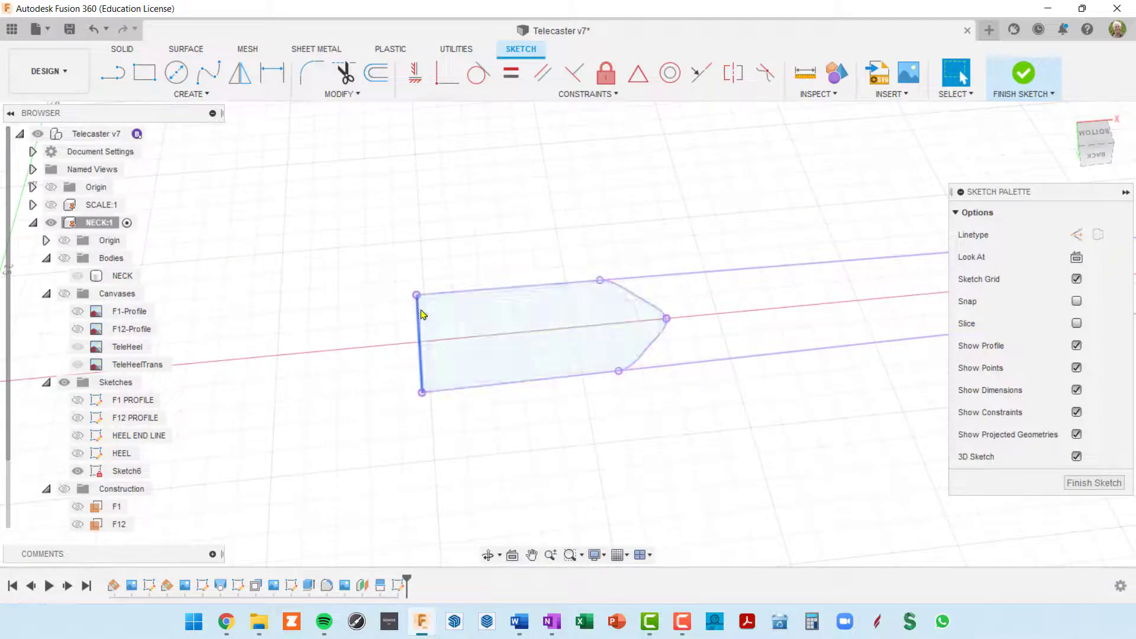
pyautogui.click(477, 343)
pyautogui.scroll(3, 484, 335)
pyautogui.scroll(-4, 484, 335)
pyautogui.keyDown('shift'); pyautogui.moveTo(564, 348); pyautogui.dragTo(556, 353, button='middle'); pyautogui.keyUp('shift')
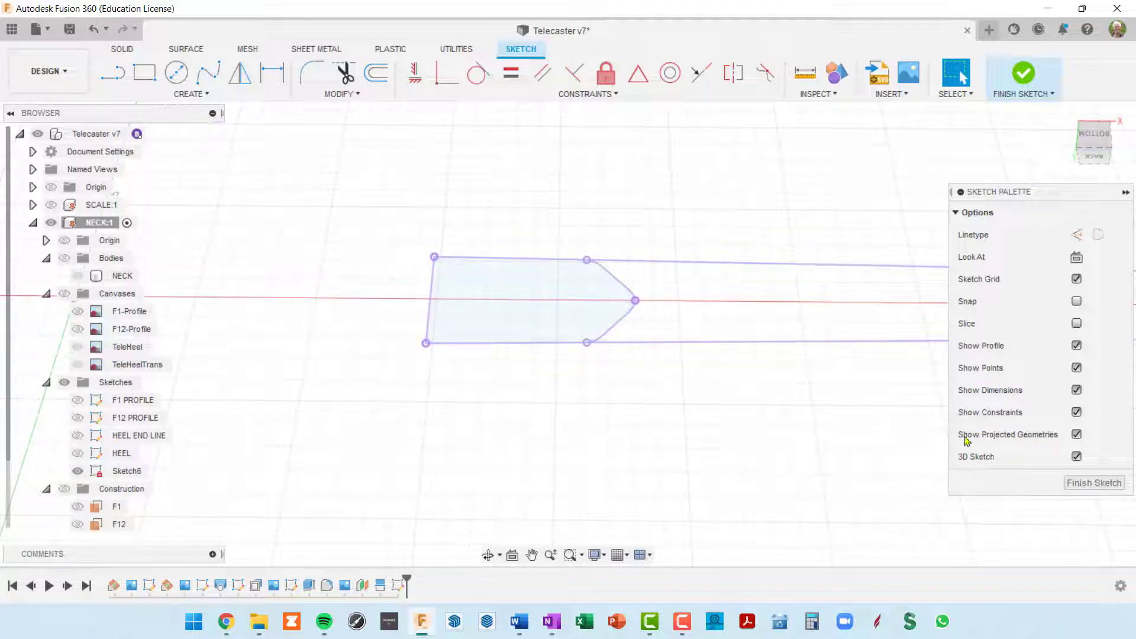
pyautogui.click(114, 73)
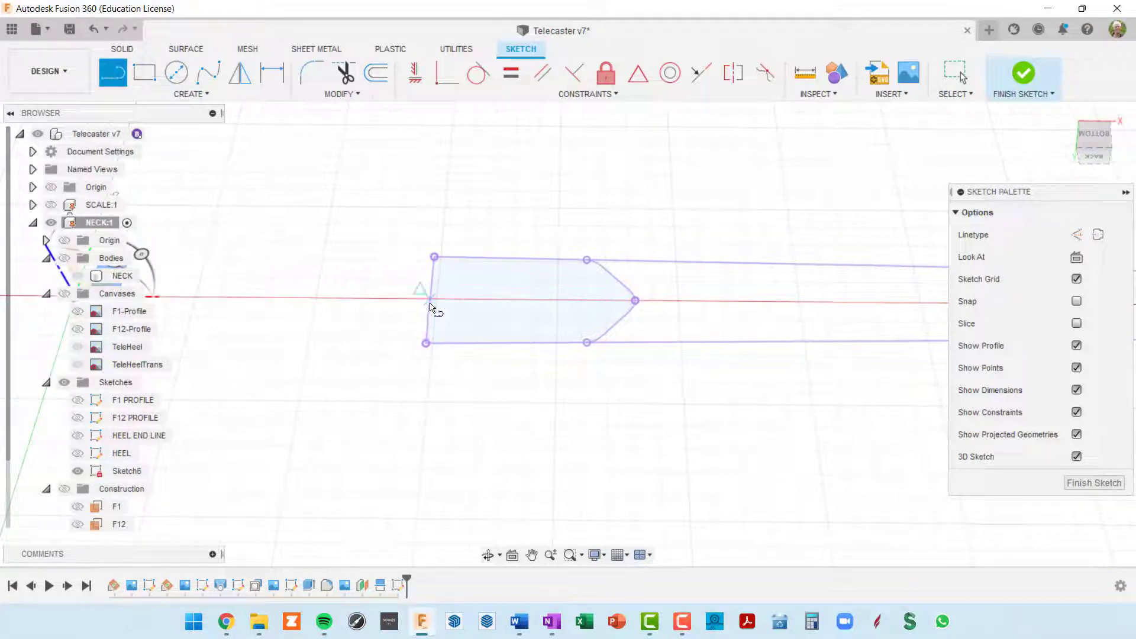
pyautogui.scroll(3, 429, 312)
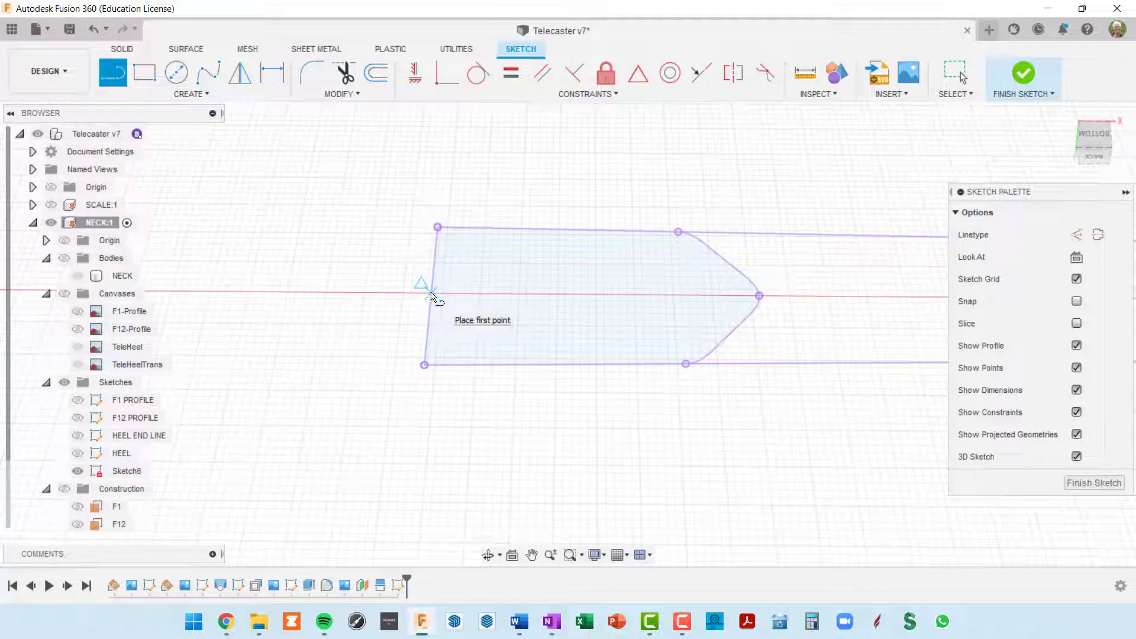
pyautogui.click(431, 293)
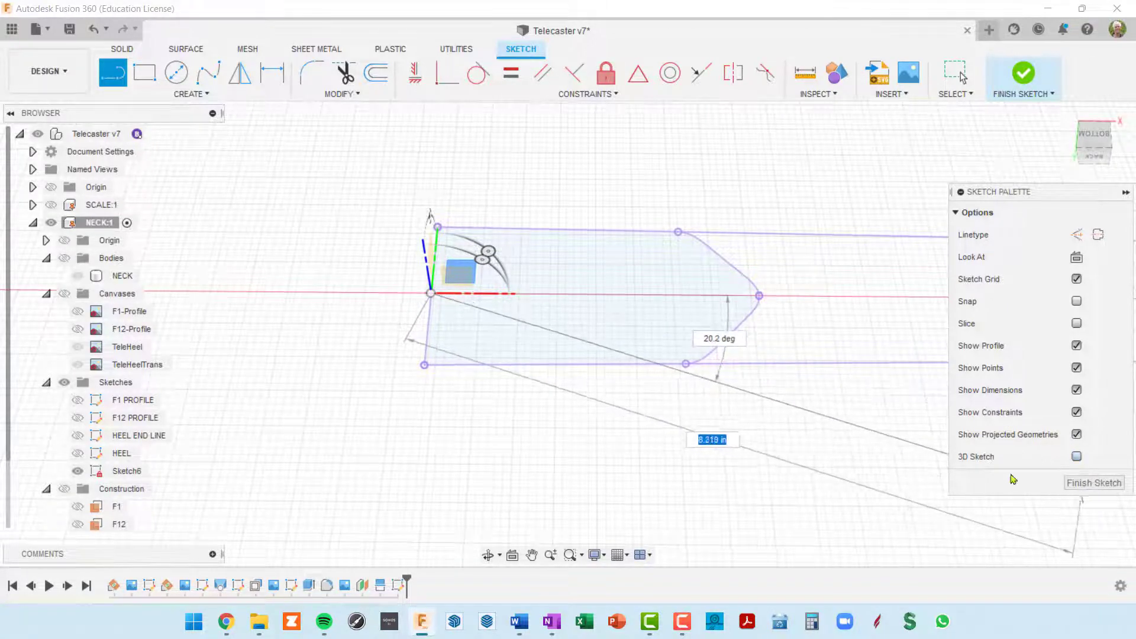
pyautogui.click(153, 81)
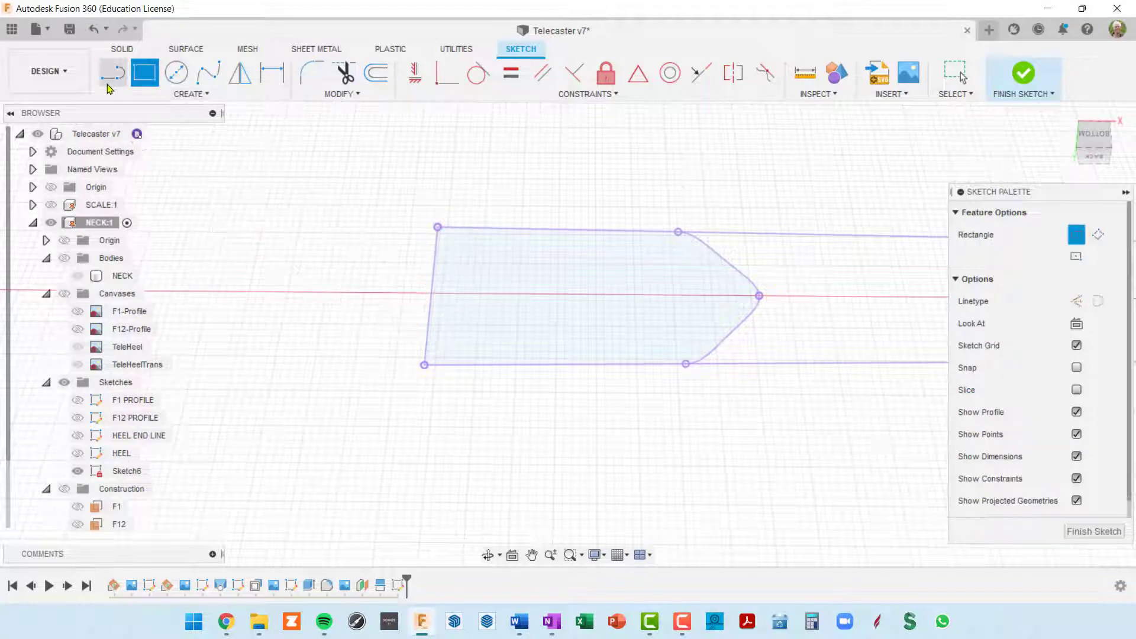
# Show the construction planes and draw a centre line from the heel end edge's midpoint along the neck axis to beyond the transition tip
pyautogui.click(115, 80)
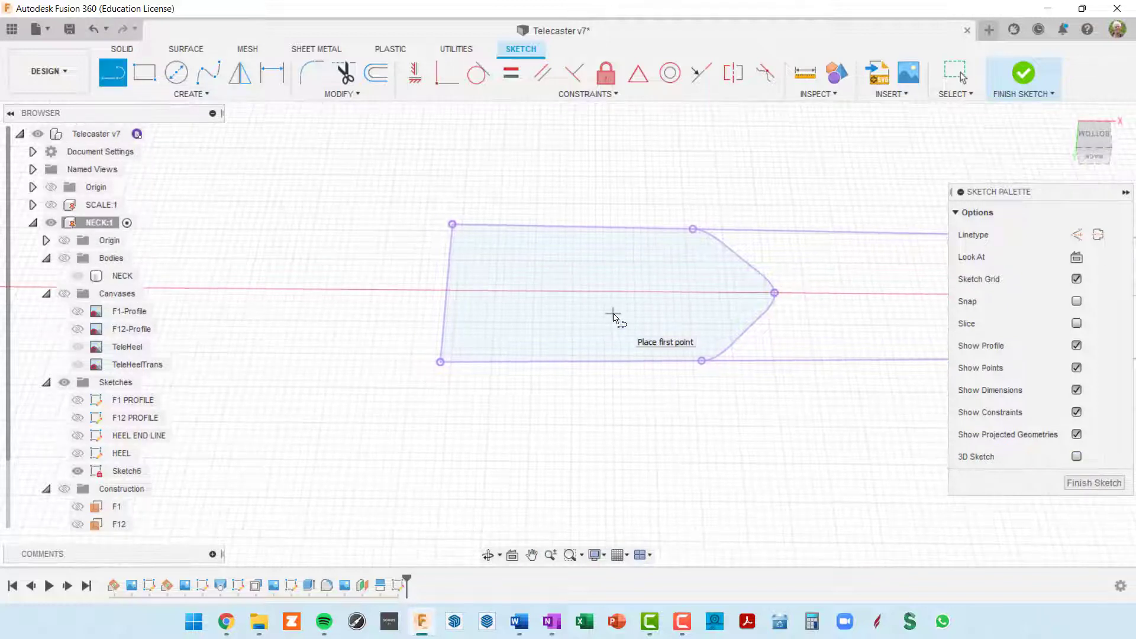
pyautogui.moveTo(614, 317)
pyautogui.keyDown('shift'); pyautogui.mouseDown(button='middle')
pyautogui.moveTo(637, 308)
pyautogui.moveTo(609, 325)
pyautogui.moveTo(525, 330)
pyautogui.mouseUp(button='middle'); pyautogui.keyUp('shift')
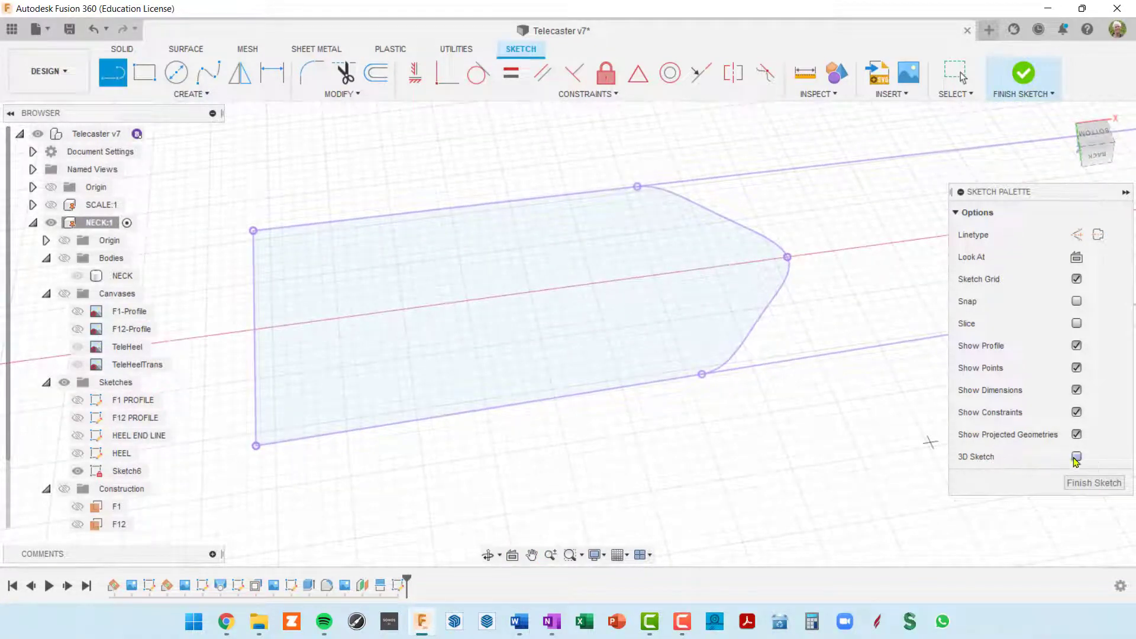
pyautogui.moveTo(864, 439)
pyautogui.keyDown('shift'); pyautogui.mouseDown(button='middle')
pyautogui.moveTo(642, 389)
pyautogui.moveTo(472, 375)
pyautogui.mouseUp(button='middle'); pyautogui.keyUp('shift')
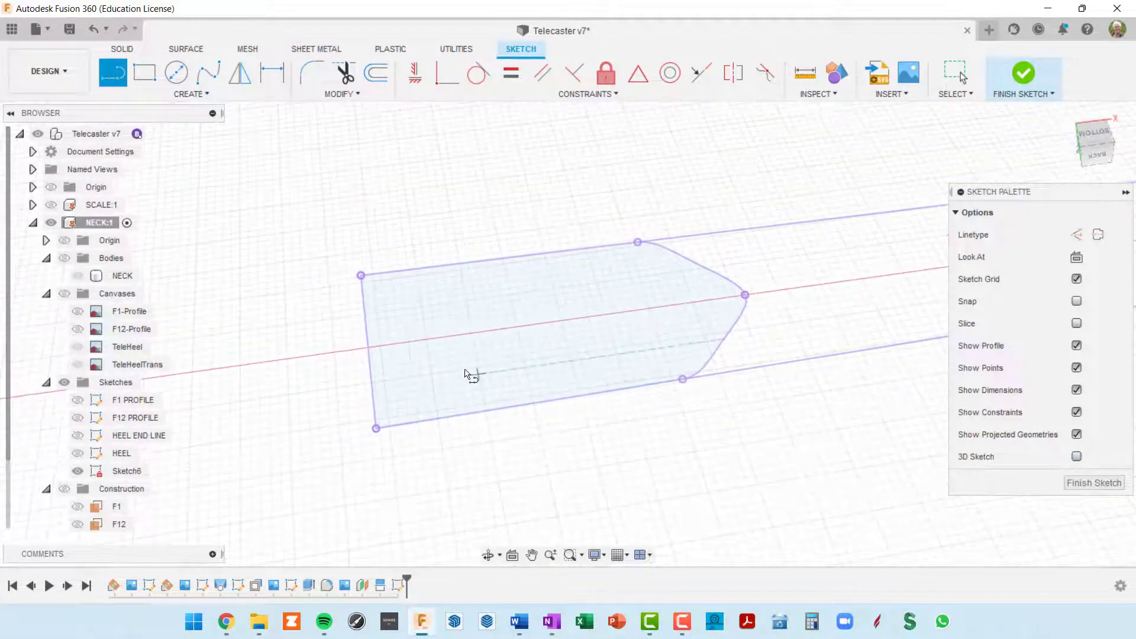
pyautogui.click(368, 346)
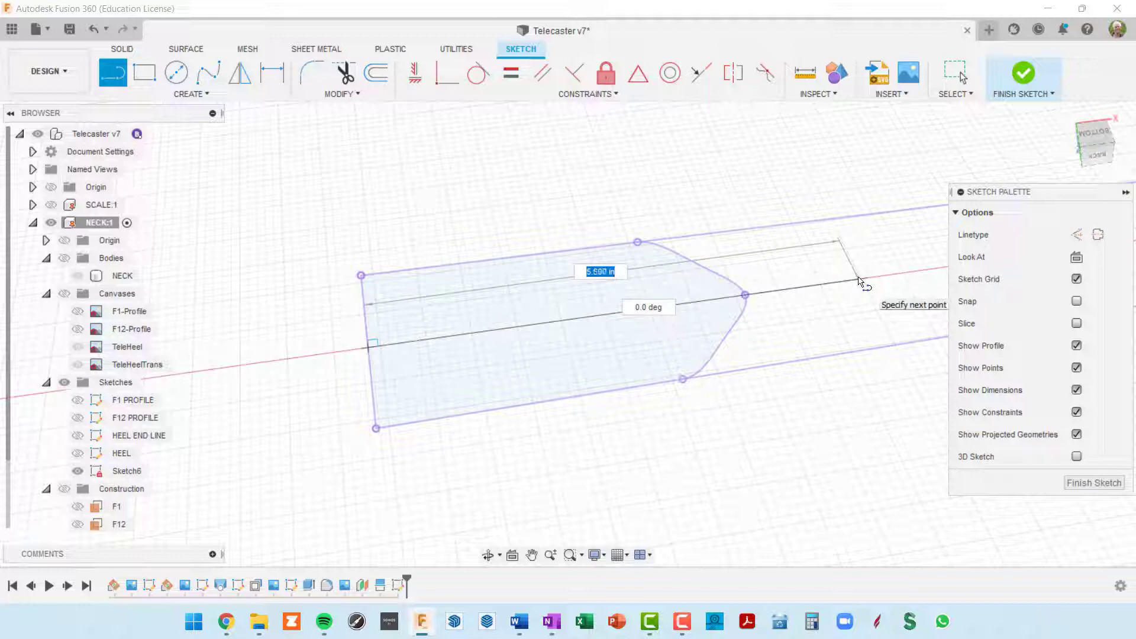
pyautogui.click(48, 490)
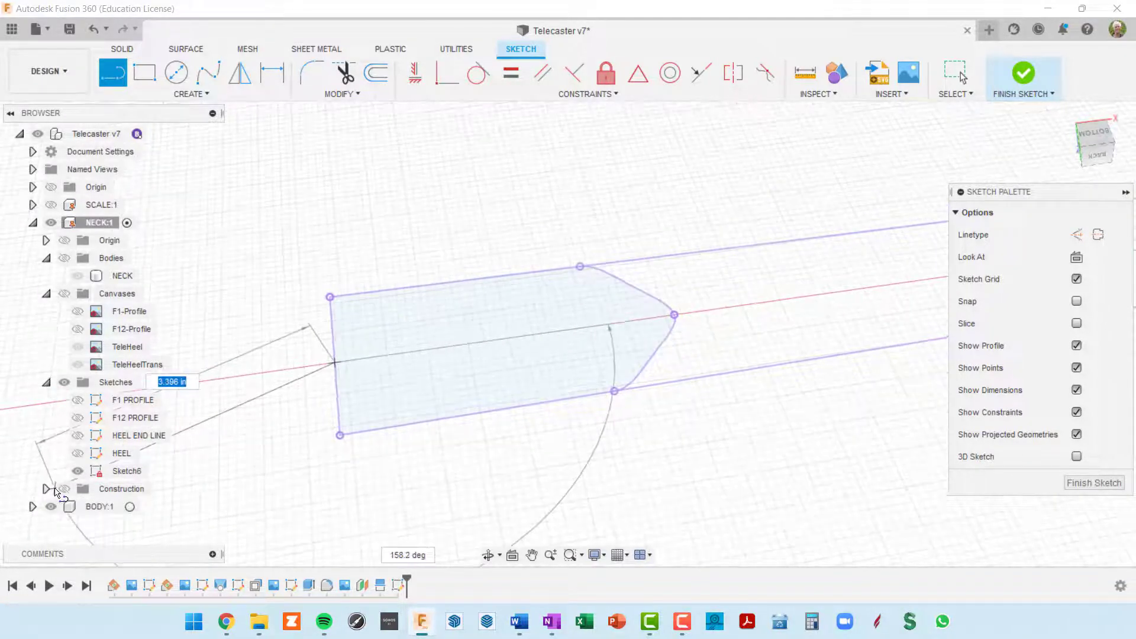
pyautogui.click(64, 489)
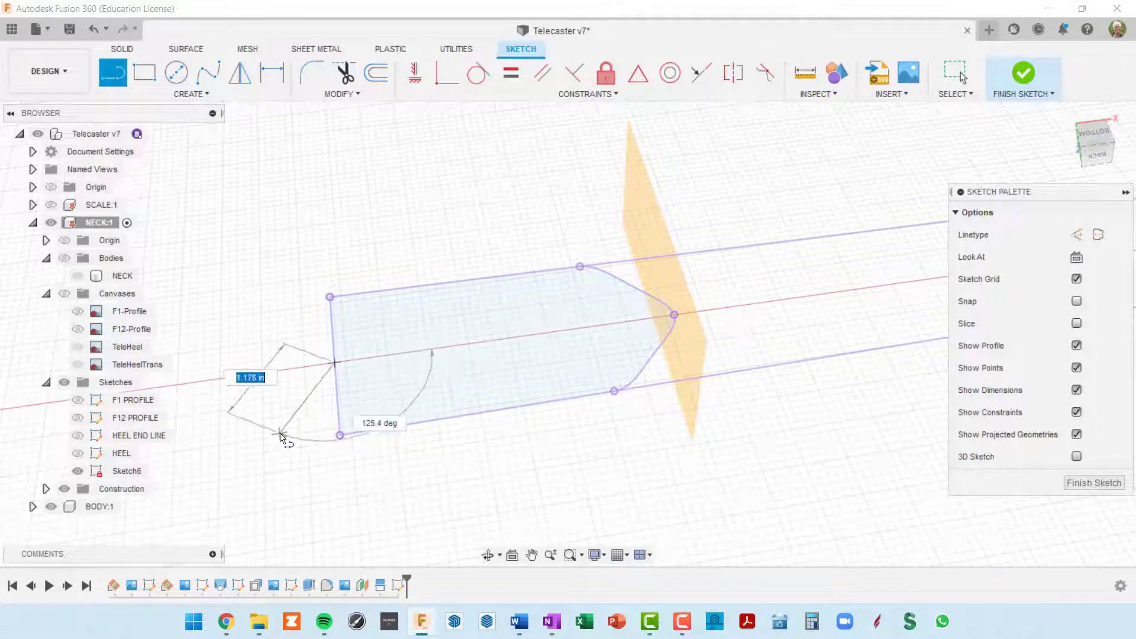
pyautogui.scroll(-2, 654, 409)
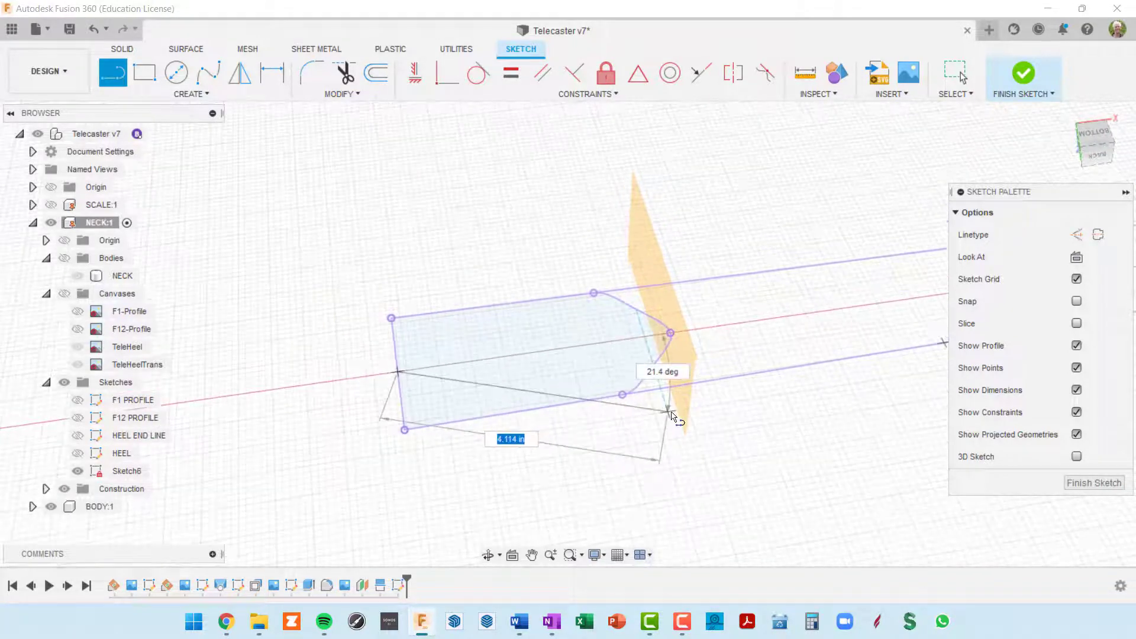
pyautogui.click(746, 328)
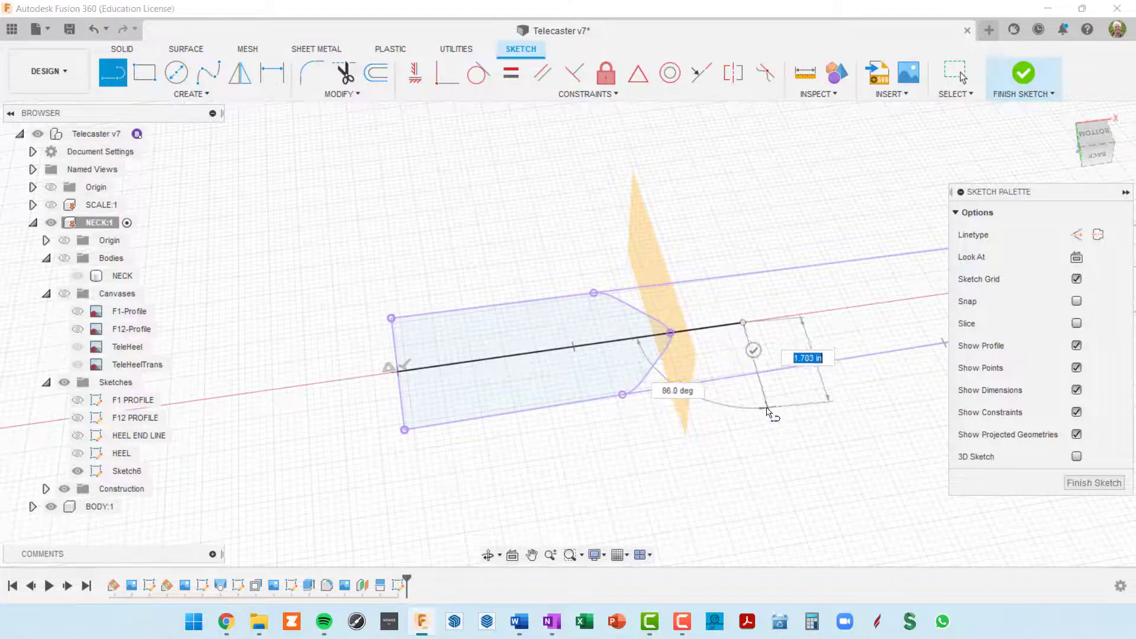
pyautogui.keyDown('shift'); pyautogui.moveTo(757, 381); pyautogui.dragTo(757, 393, button='middle'); pyautogui.keyUp('shift')
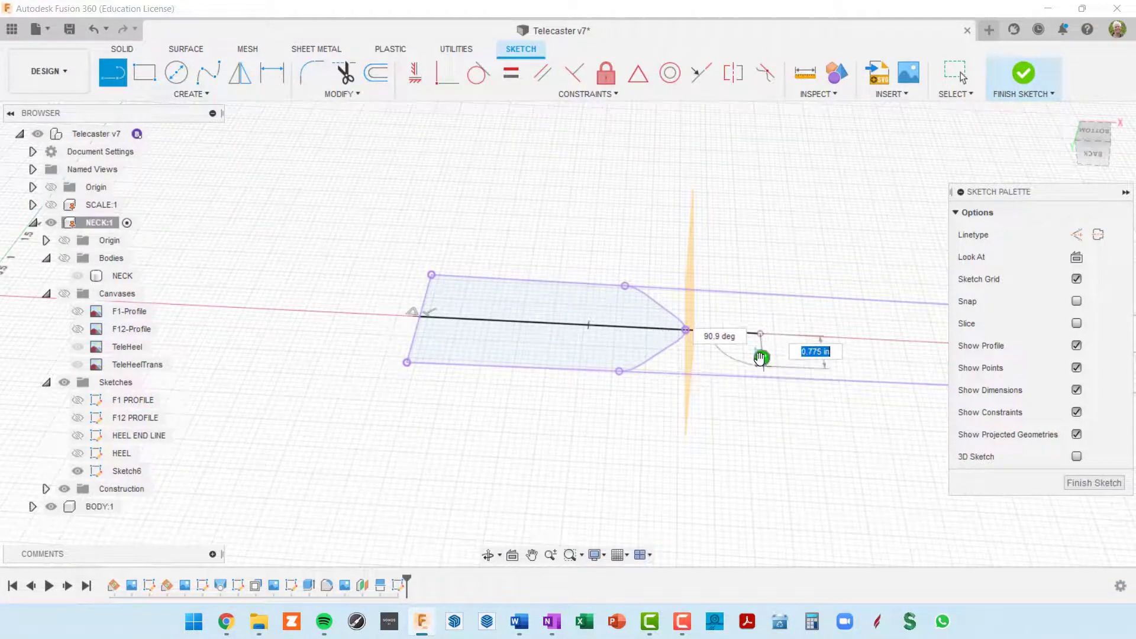
pyautogui.press('Escape')
# Draw two lines from the heel's end corners along the projected long sides, ending past the construction plane near the transition tip
pyautogui.scroll(3, 662, 377)
pyautogui.scroll(1, 662, 377)
pyautogui.moveTo(639, 379); pyautogui.dragTo(670, 388, button='middle')
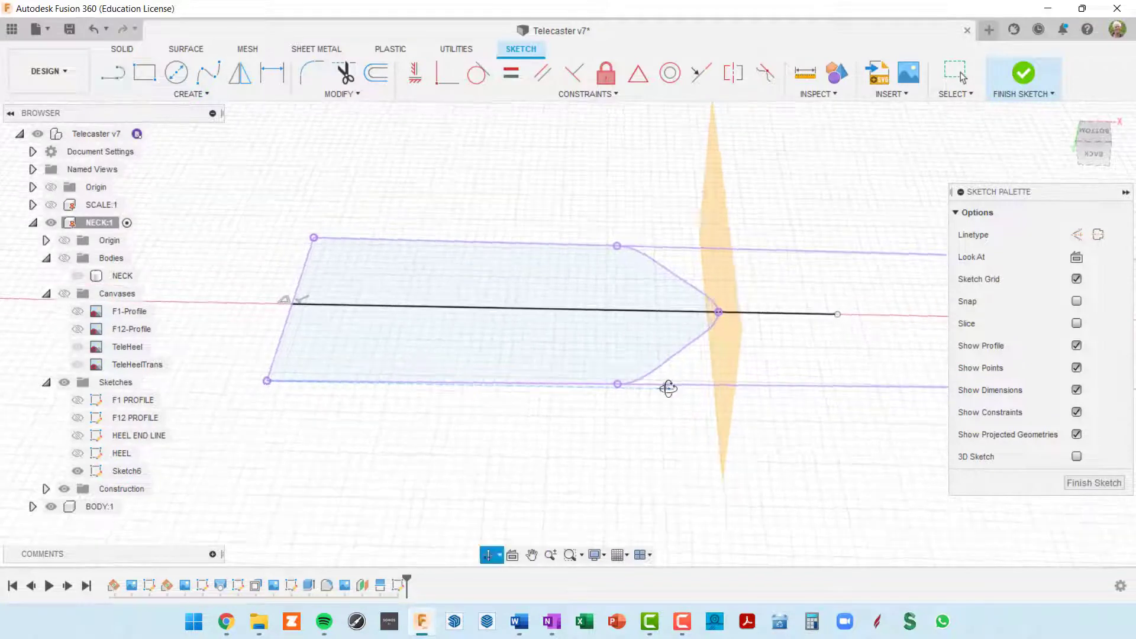
pyautogui.click(267, 381)
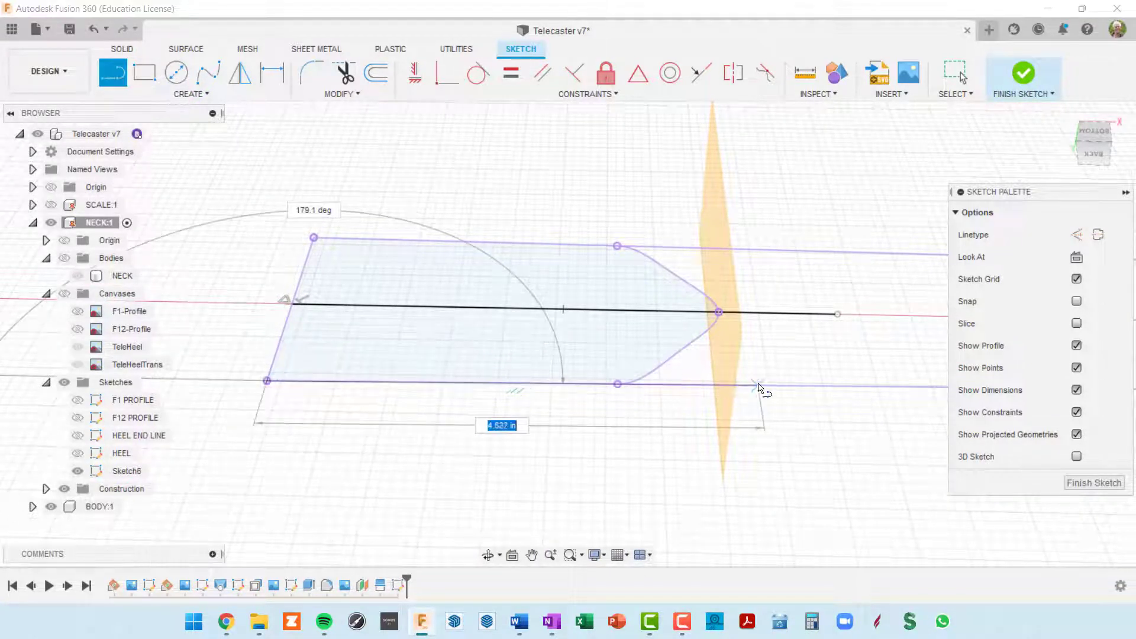
pyautogui.click(838, 386)
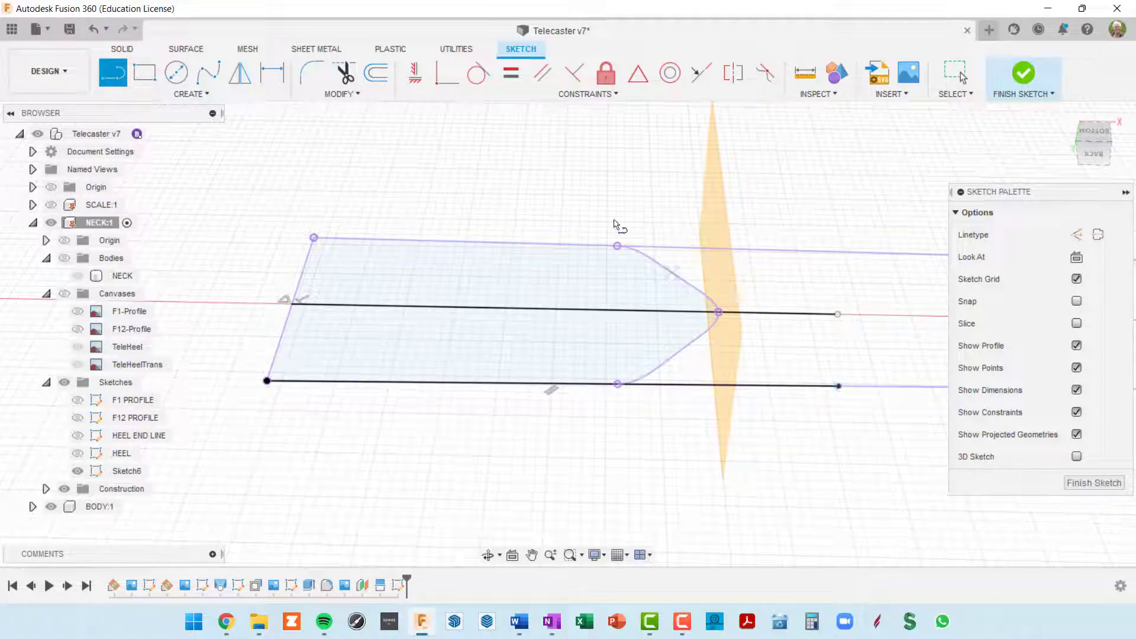
pyautogui.click(314, 238)
pyautogui.click(825, 253)
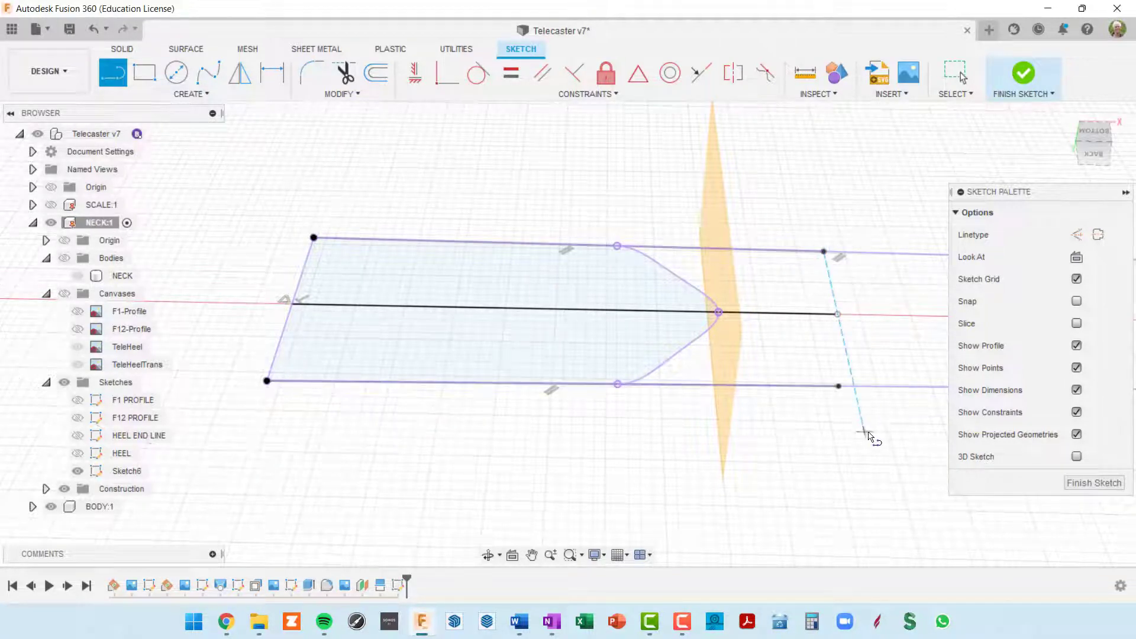
pyautogui.press('Escape')
# Apply Horizontal/Vertical constraints to align the free ends of both side lines vertically with the free end of the centre line
pyautogui.scroll(-2, 865, 429)
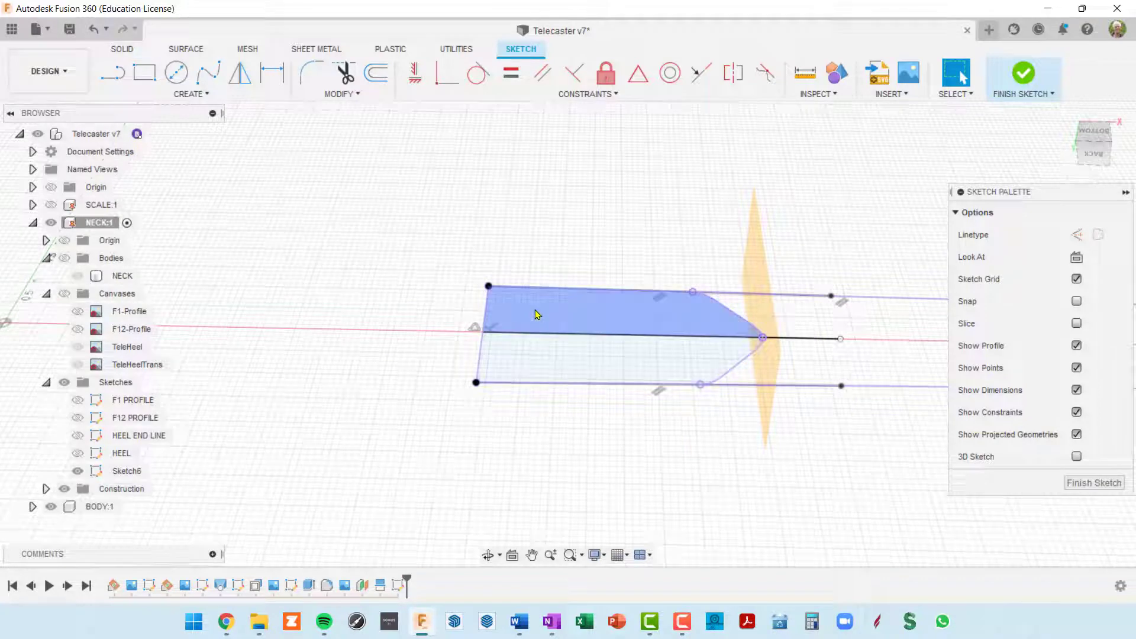
pyautogui.click(629, 335)
pyautogui.keyDown('shift'); pyautogui.moveTo(629, 334); pyautogui.dragTo(633, 375, button='middle'); pyautogui.keyUp('shift')
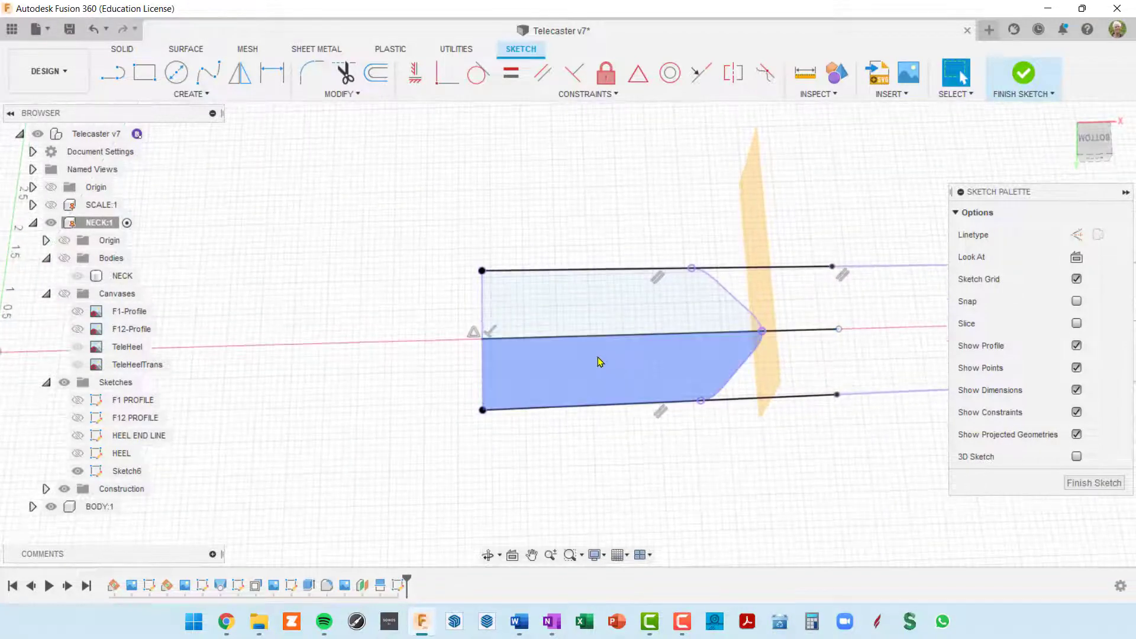
pyautogui.moveTo(609, 325); pyautogui.dragTo(485, 307, button='middle')
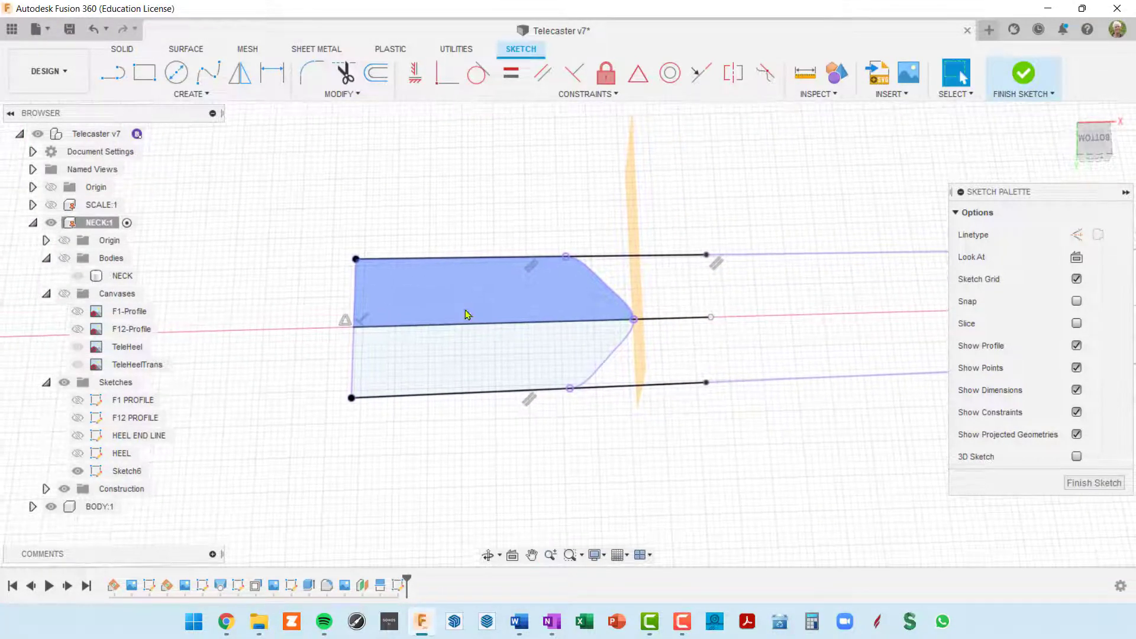
pyautogui.moveTo(713, 317)
pyautogui.keyDown('shift'); pyautogui.mouseDown(button='middle')
pyautogui.moveTo(696, 322)
pyautogui.moveTo(716, 312)
pyautogui.mouseUp(button='middle'); pyautogui.keyUp('shift')
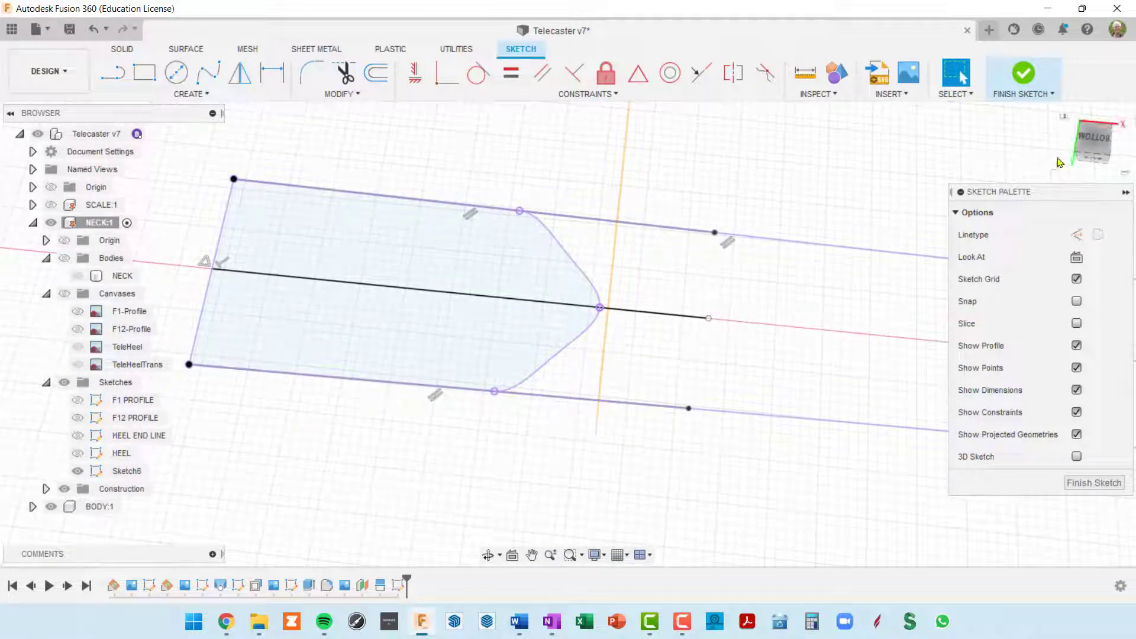
pyautogui.click(1092, 140)
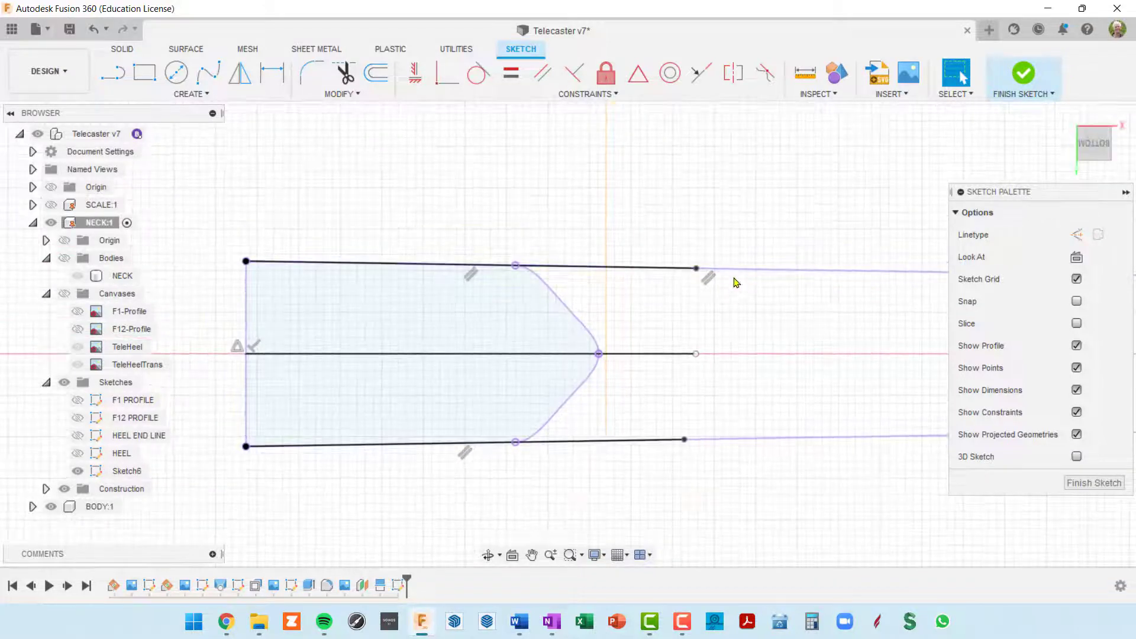
pyautogui.scroll(3, 710, 222)
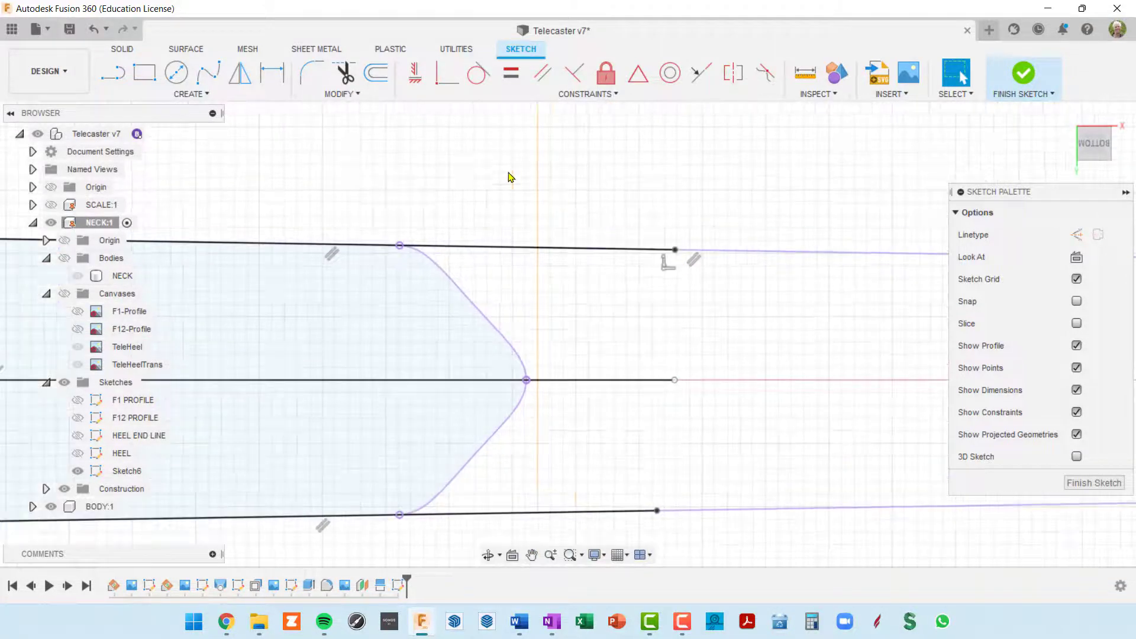
pyautogui.click(416, 74)
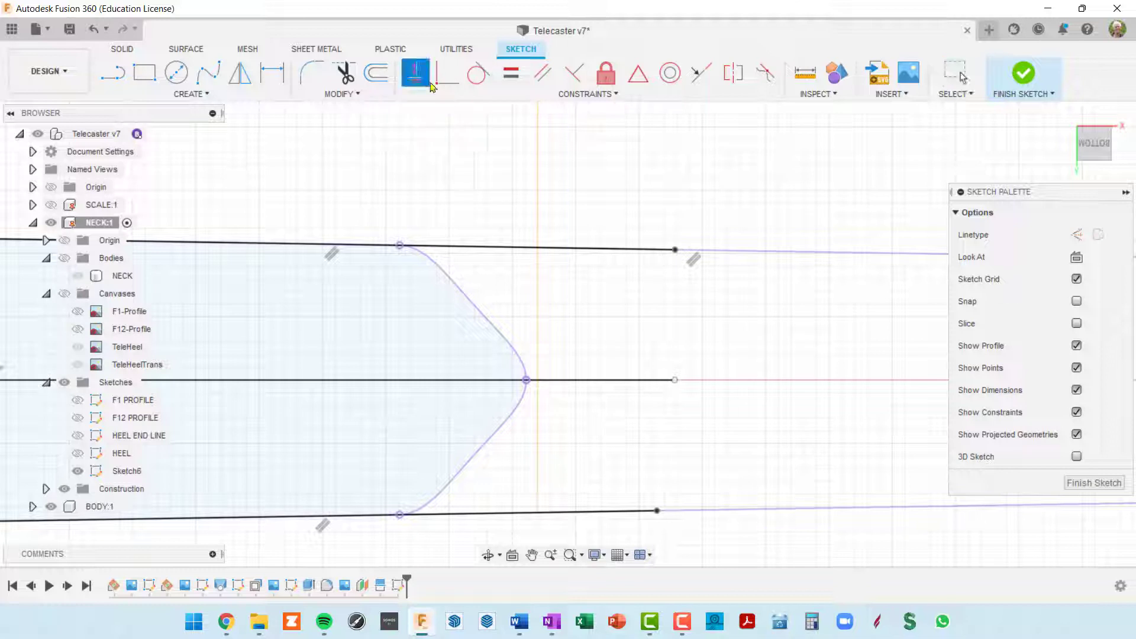
pyautogui.click(676, 251)
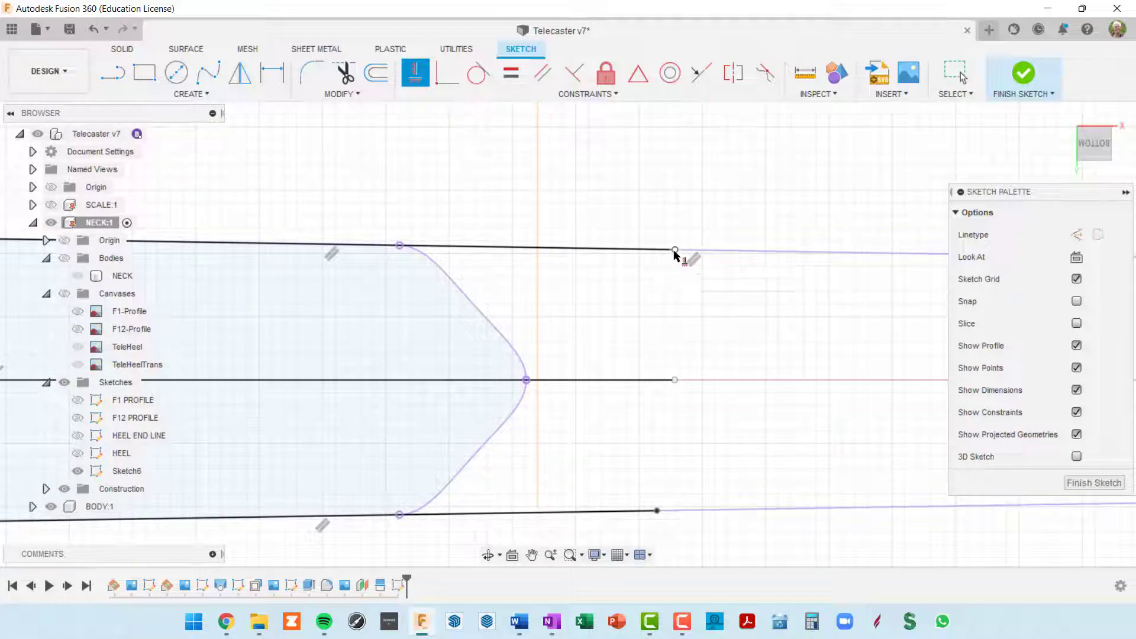
pyautogui.click(675, 381)
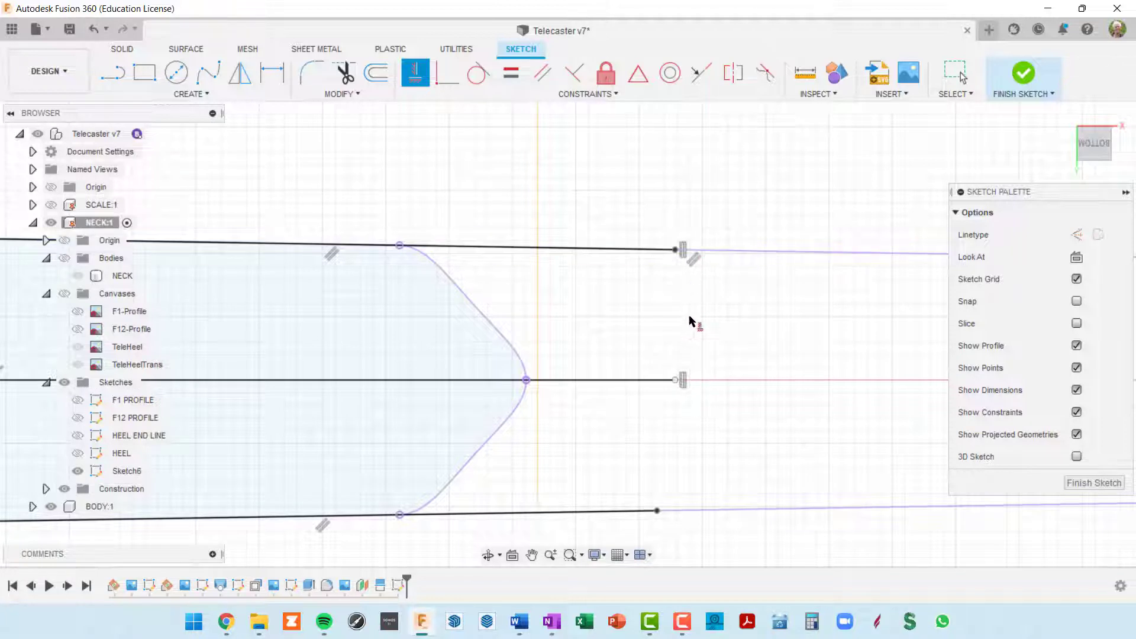
pyautogui.click(675, 381)
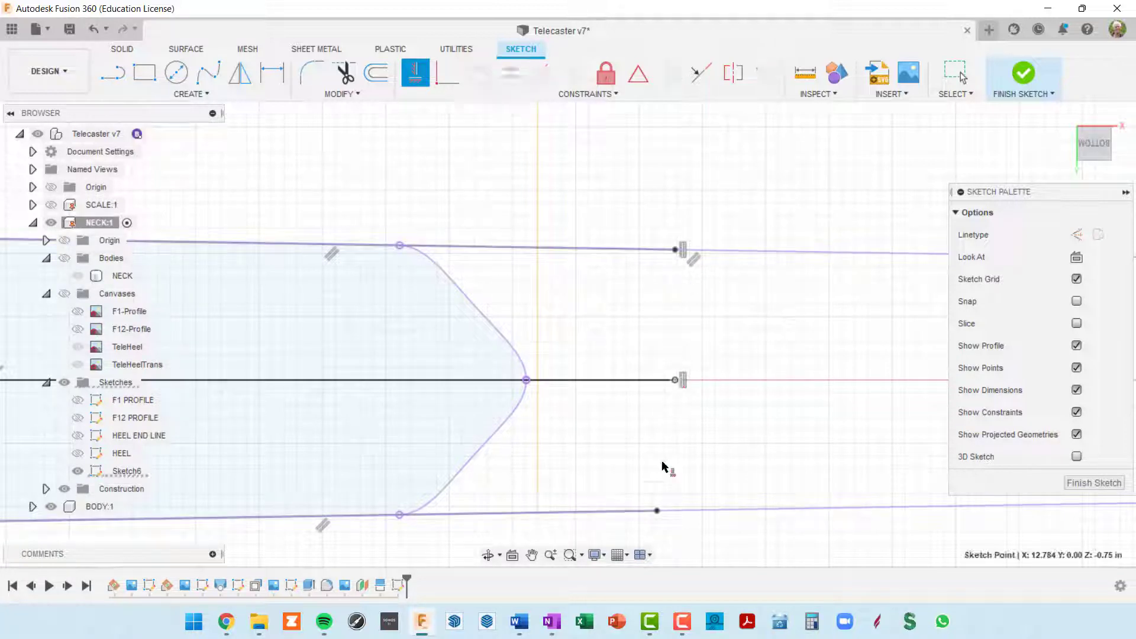
pyautogui.click(657, 513)
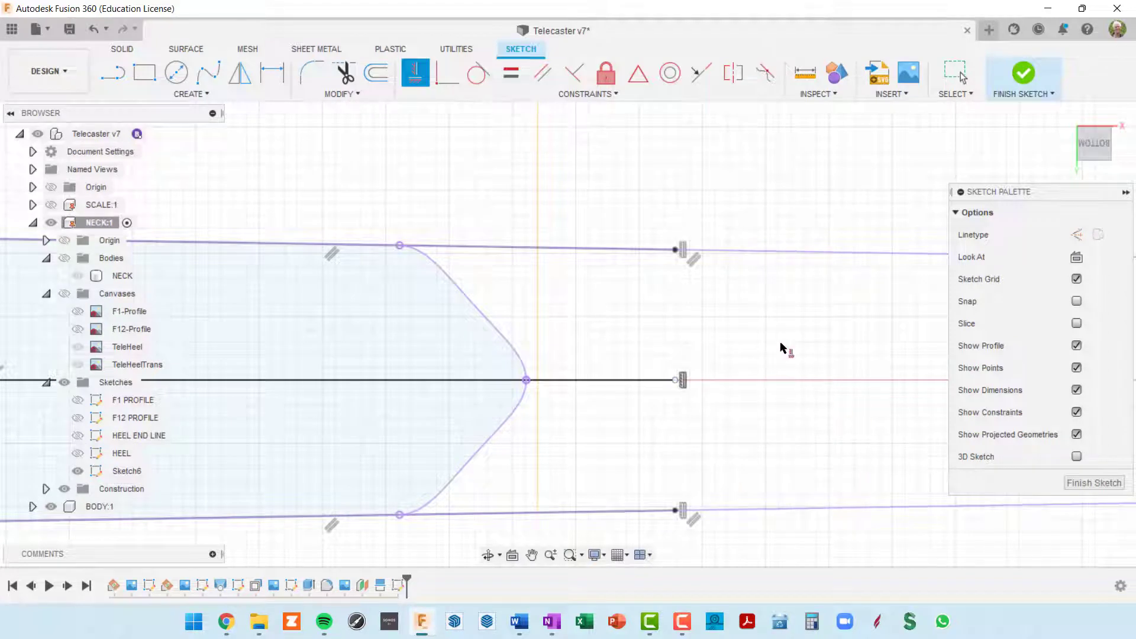
pyautogui.moveTo(774, 282); pyautogui.dragTo(758, 274, button='middle')
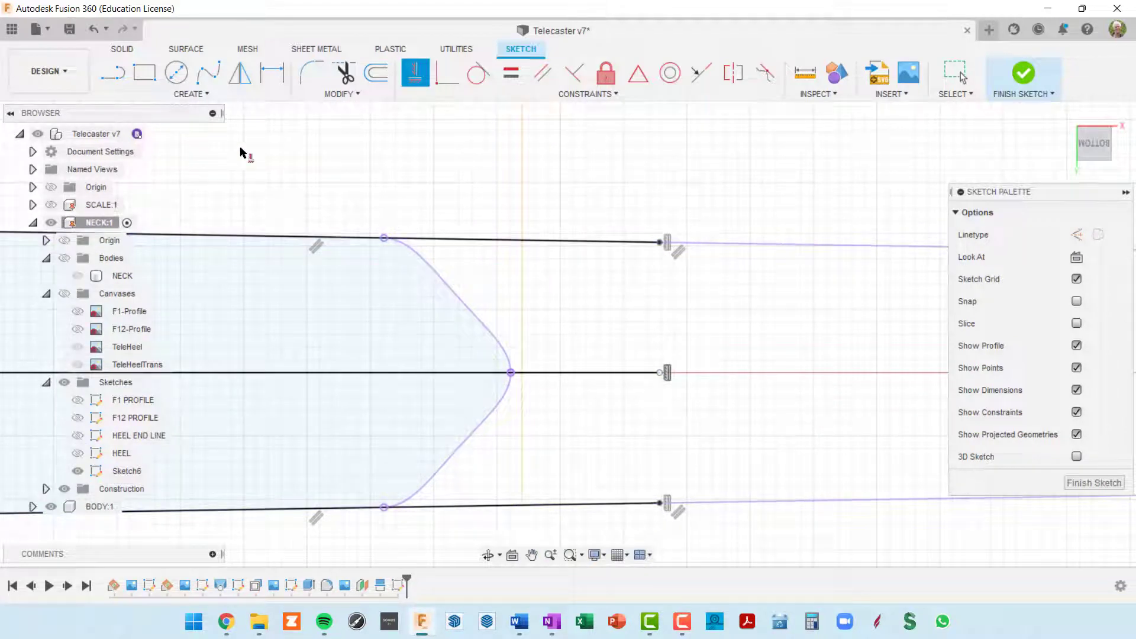
# Draw two construction lines joining the centre line's free end to the free ends of the two side lines
pyautogui.click(124, 85)
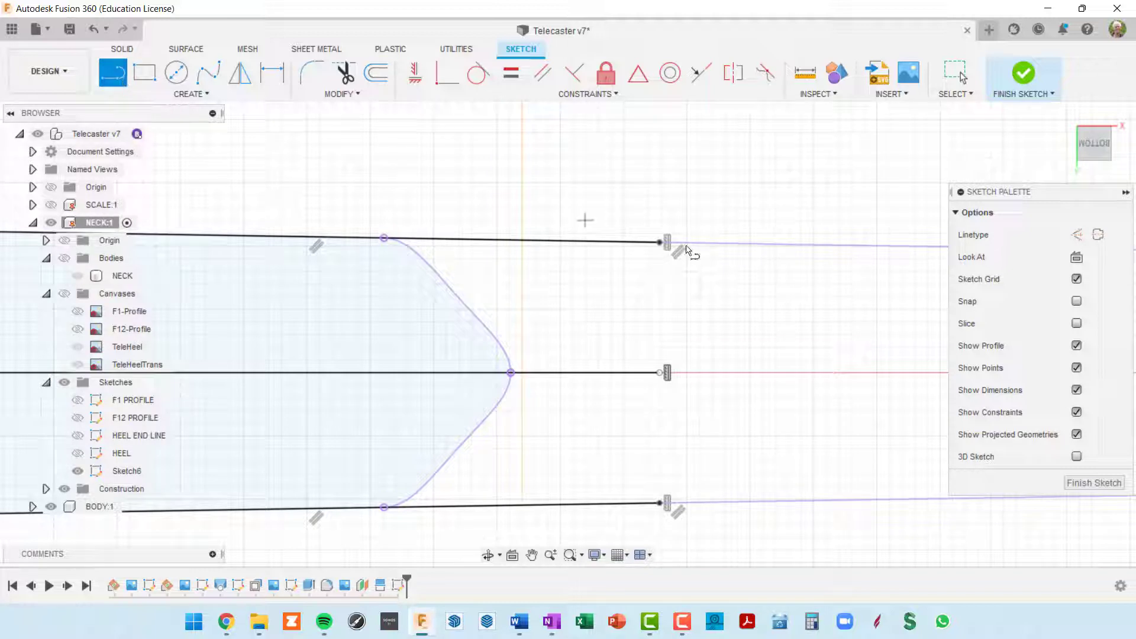
pyautogui.click(1078, 236)
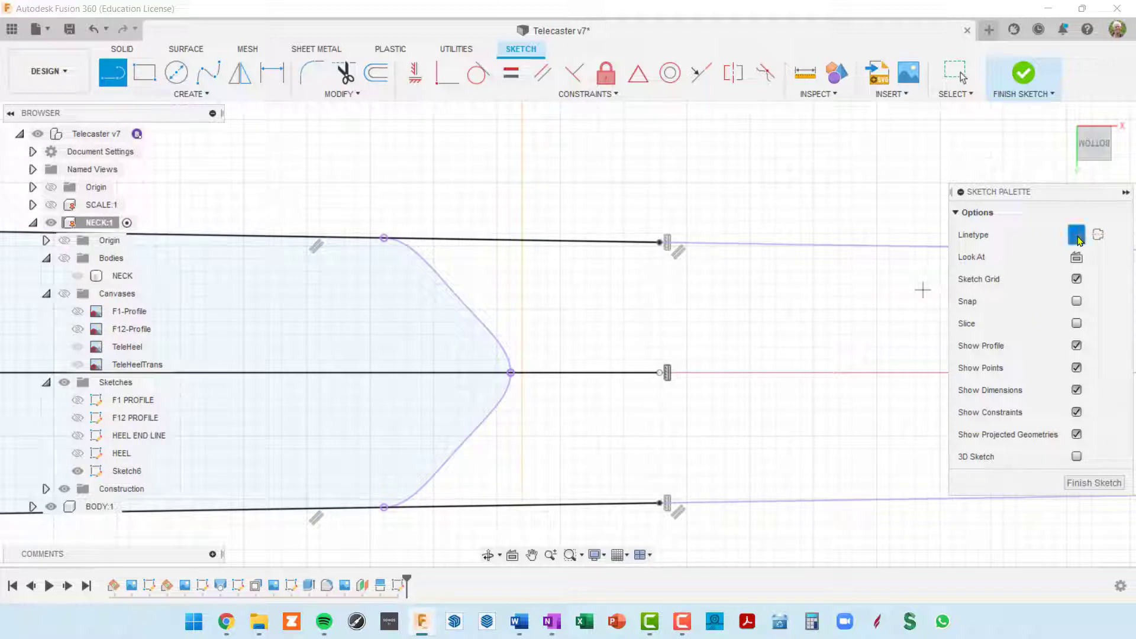
pyautogui.click(659, 373)
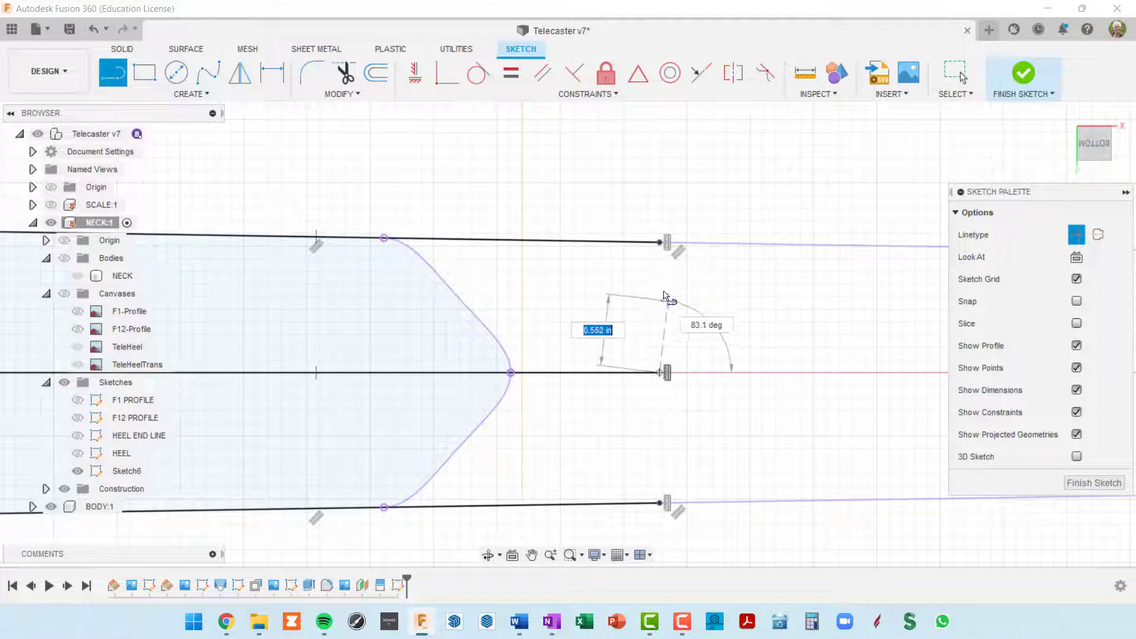
pyautogui.click(660, 242)
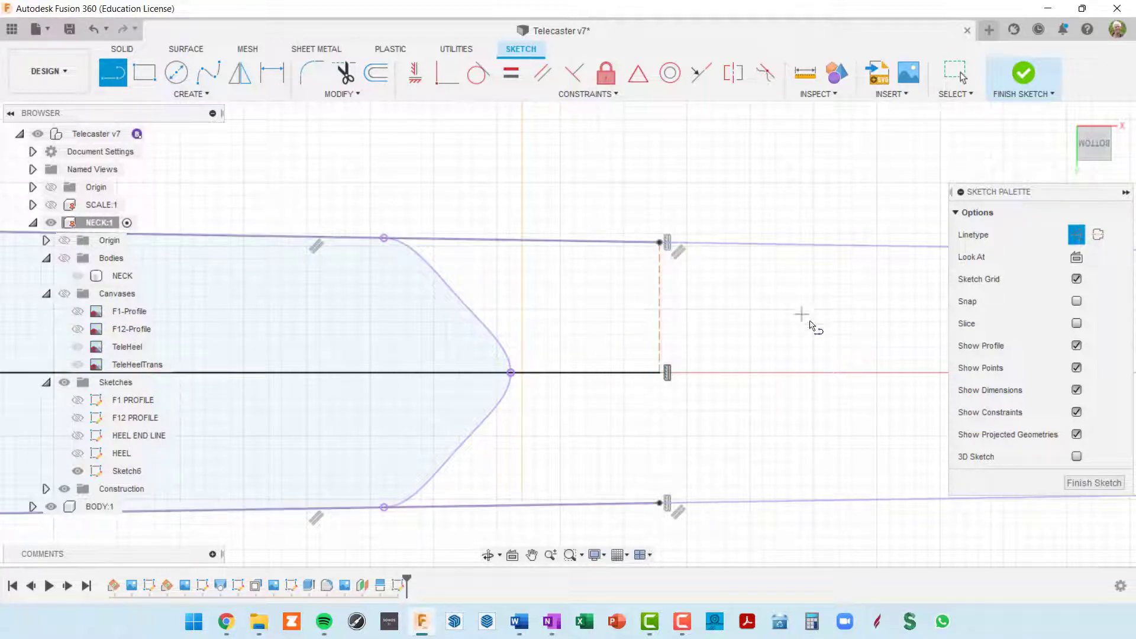
pyautogui.click(660, 373)
pyautogui.click(661, 504)
pyautogui.scroll(-3, 662, 441)
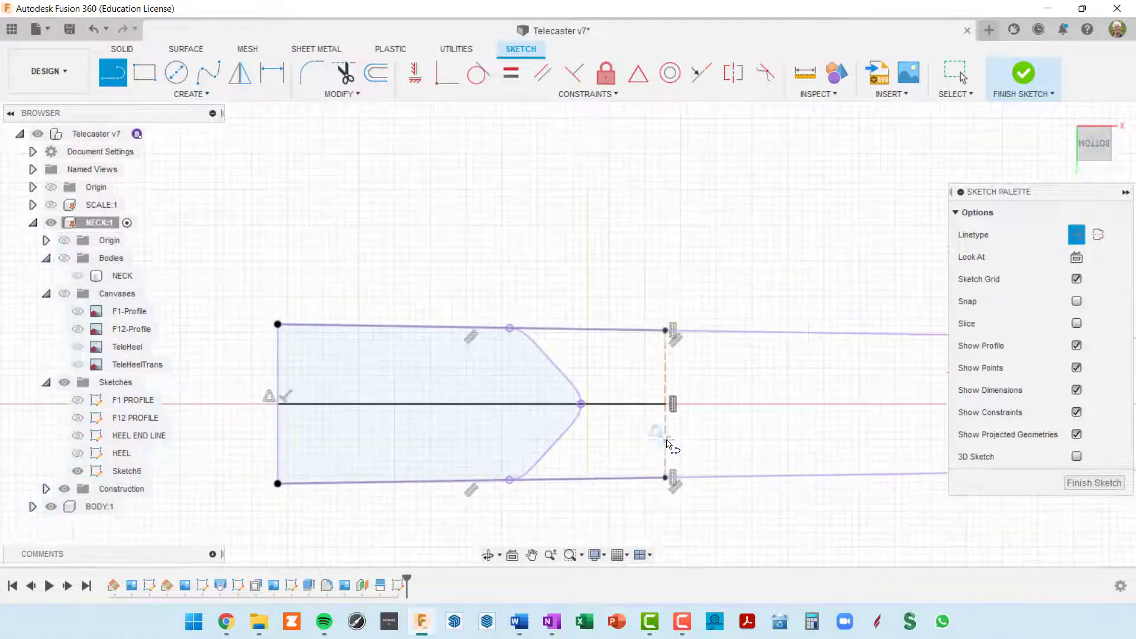
# Draw two construction lines along the heel end edge, from its midpoint to each of its corners
pyautogui.moveTo(661, 441); pyautogui.dragTo(998, 323, button='middle')
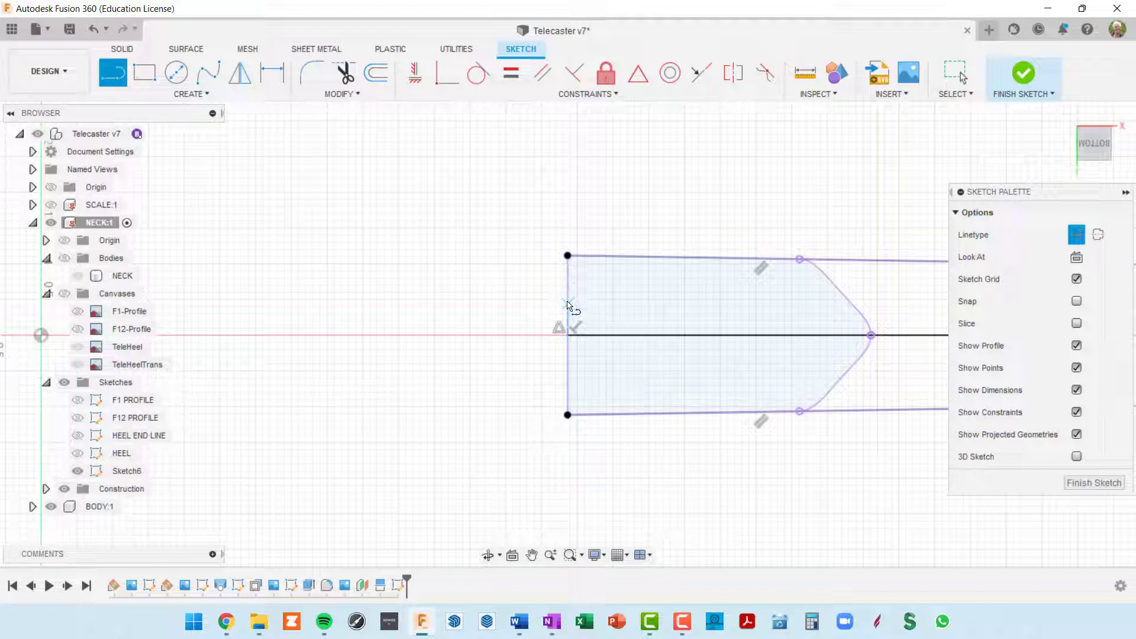
pyautogui.click(567, 336)
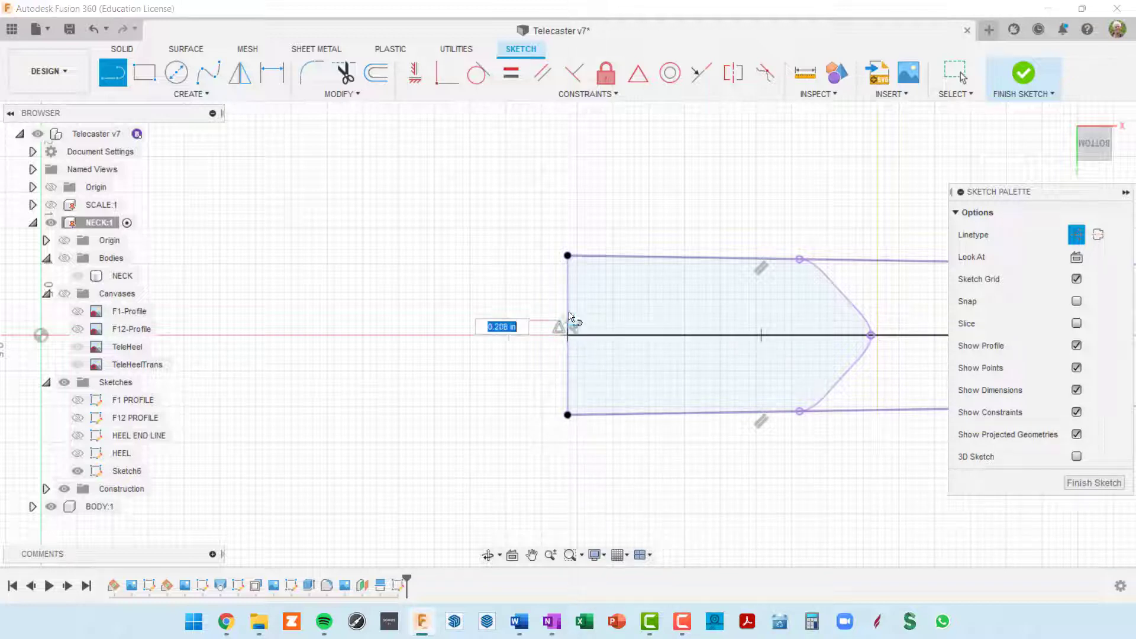
pyautogui.click(567, 256)
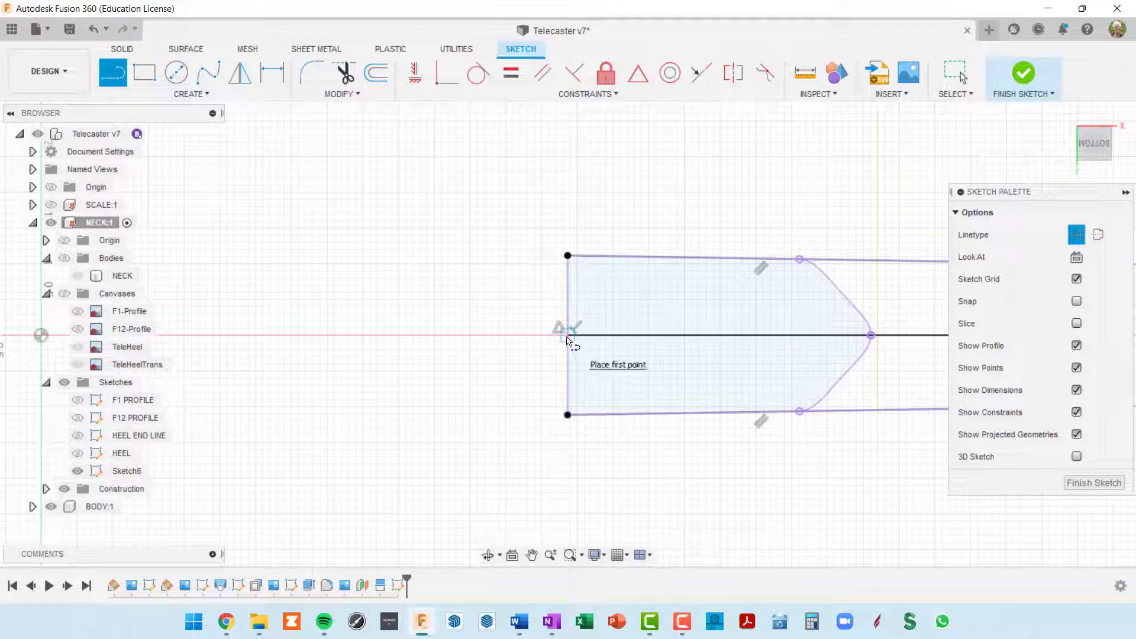
pyautogui.click(567, 336)
pyautogui.click(568, 415)
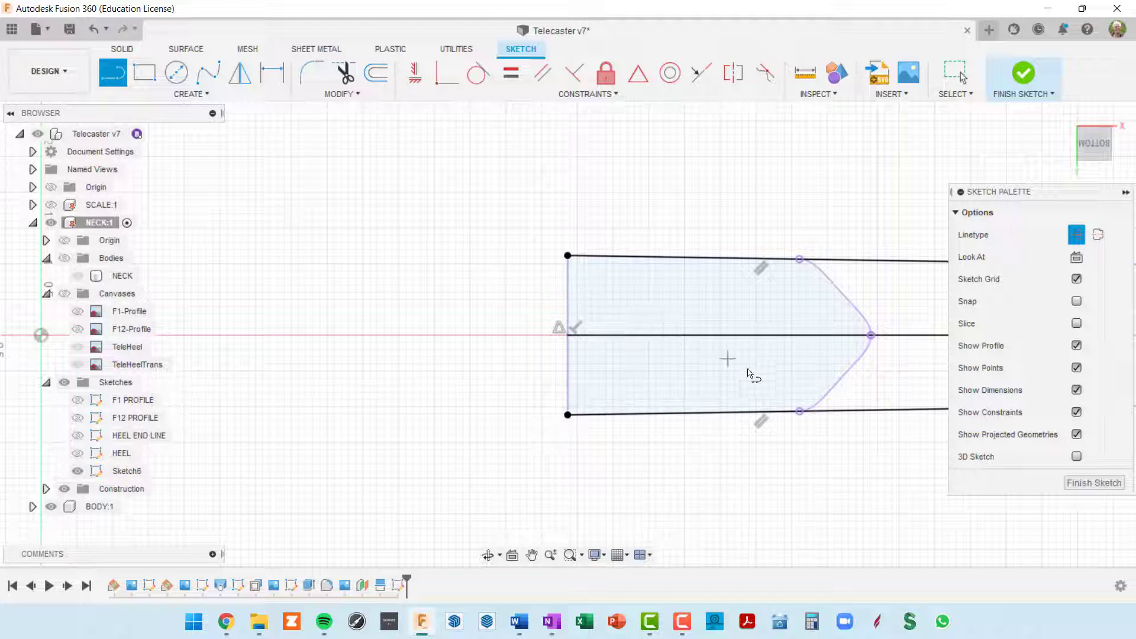
pyautogui.moveTo(728, 359); pyautogui.dragTo(584, 347, button='middle')
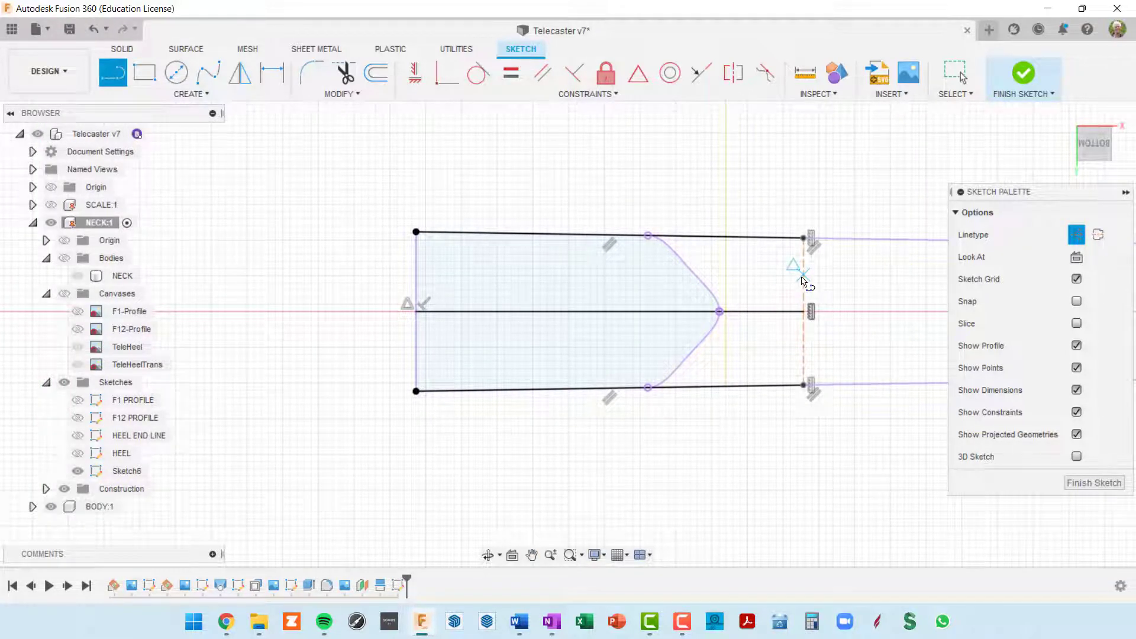
# Draw two lengthwise construction lines joining the midpoints of the heel-end construction segments to the midpoints of the opposite segments past the transition
pyautogui.click(417, 273)
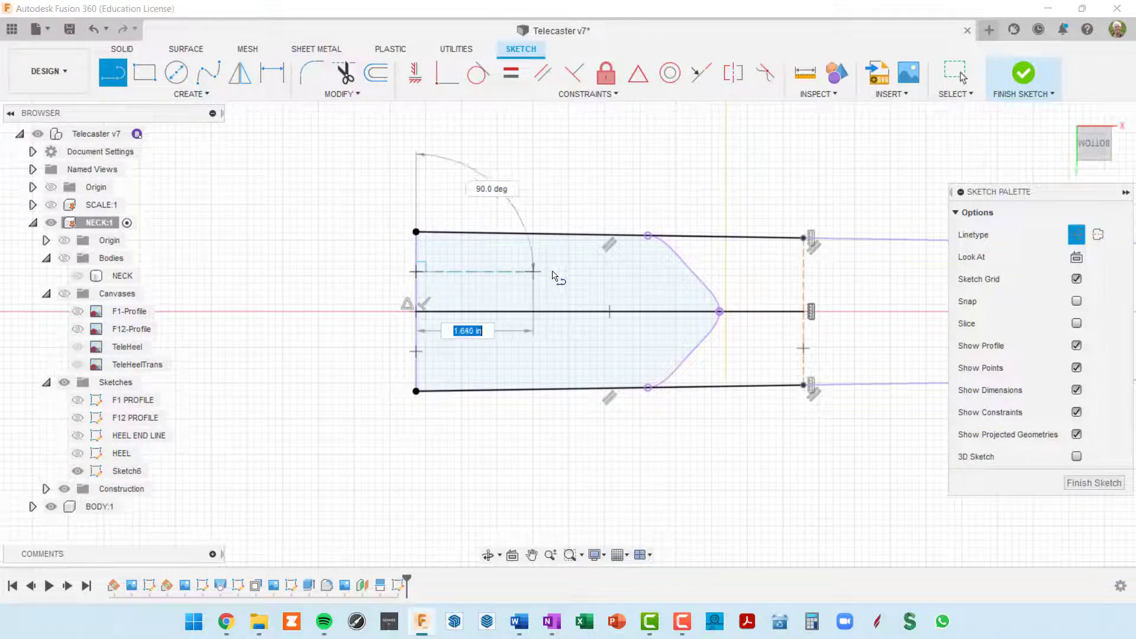
pyautogui.click(804, 278)
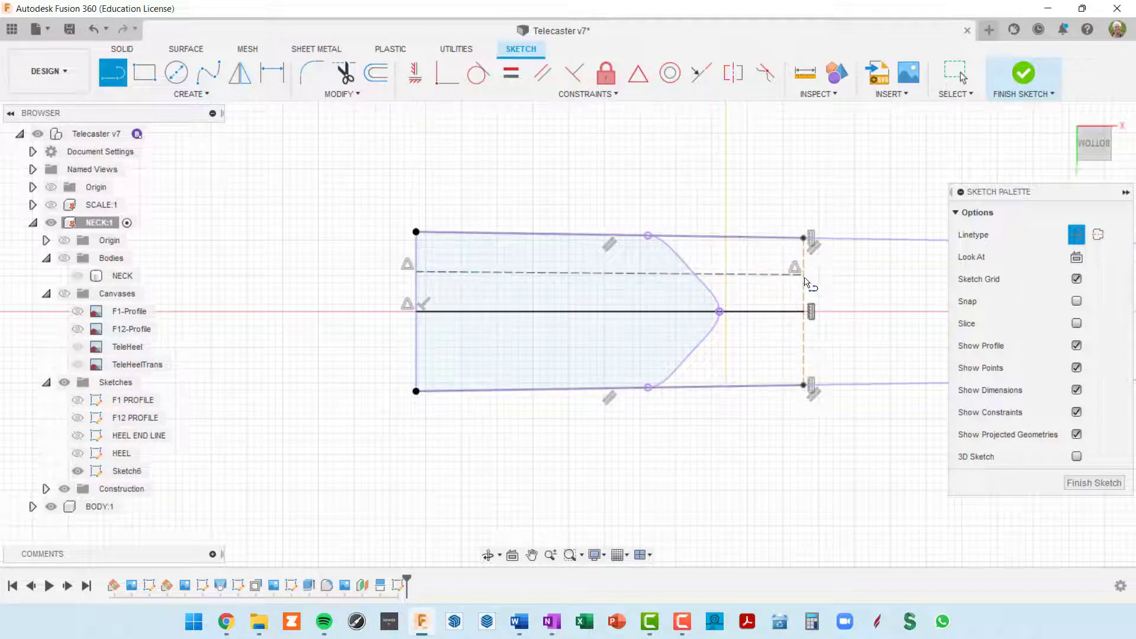
pyautogui.click(416, 351)
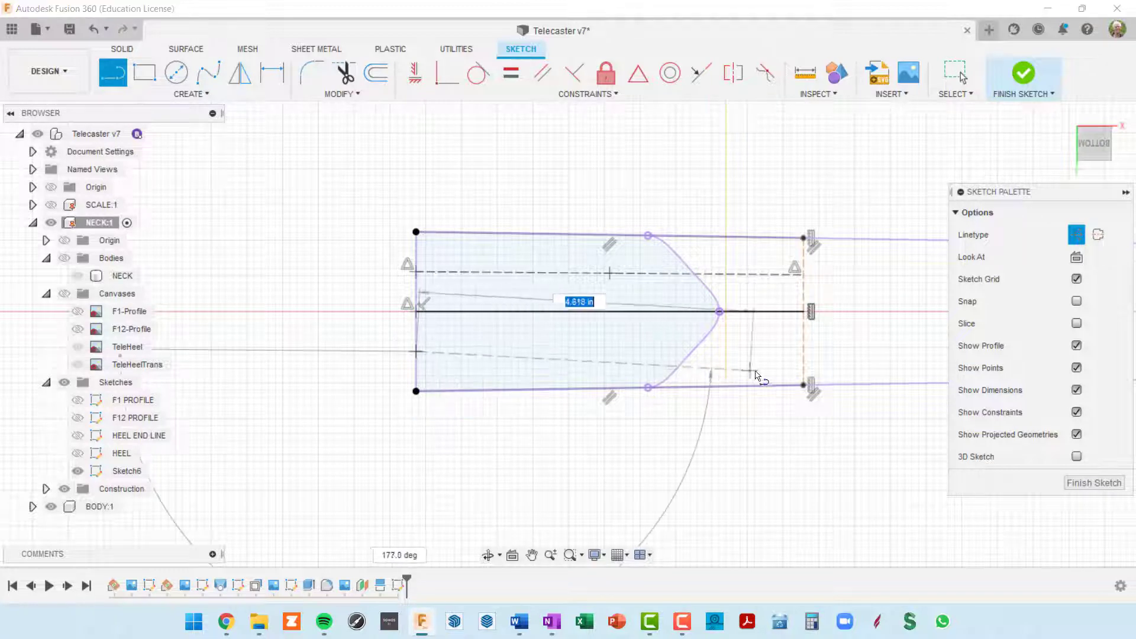
pyautogui.click(803, 351)
pyautogui.press('Escape')
pyautogui.moveTo(792, 462); pyautogui.dragTo(764, 438, button='middle')
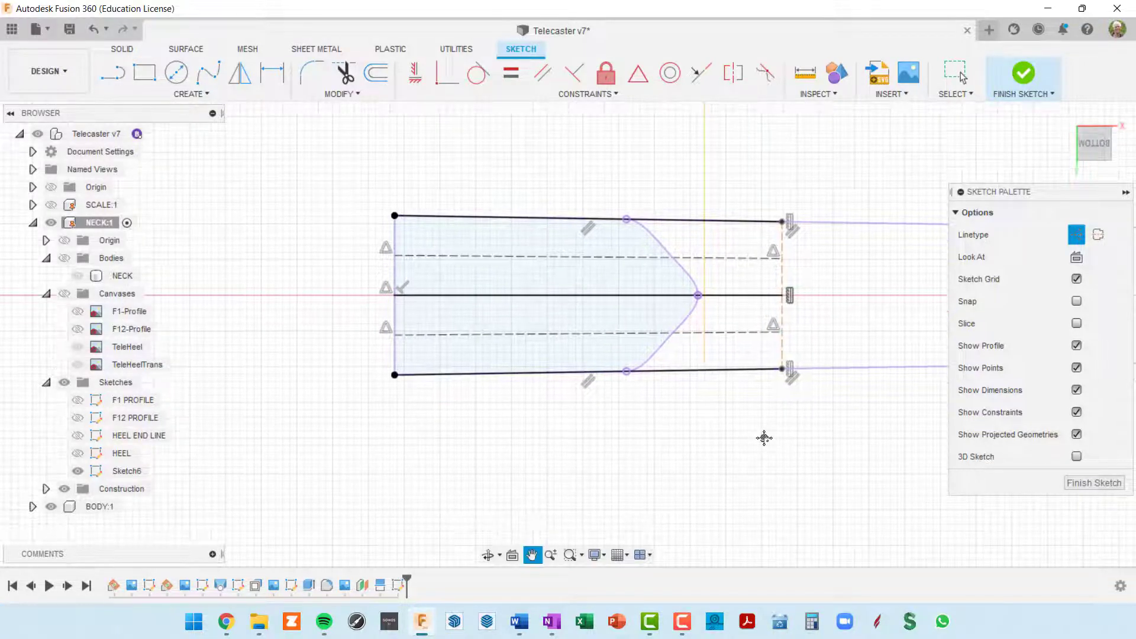
pyautogui.press('l')
pyautogui.scroll(3, 677, 347)
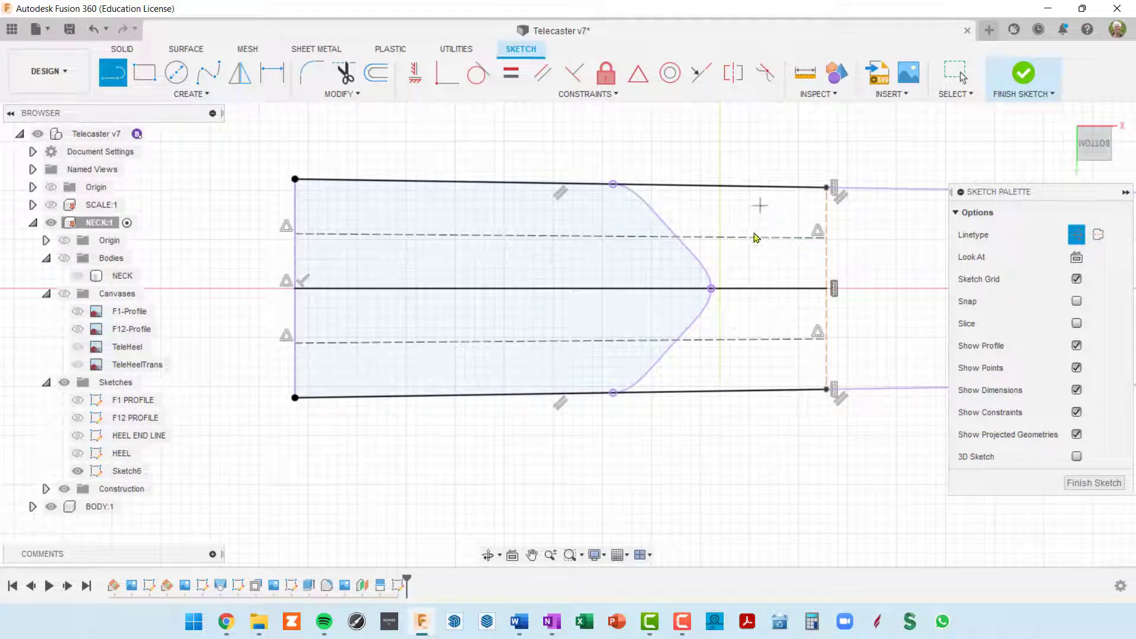
pyautogui.press('Escape')
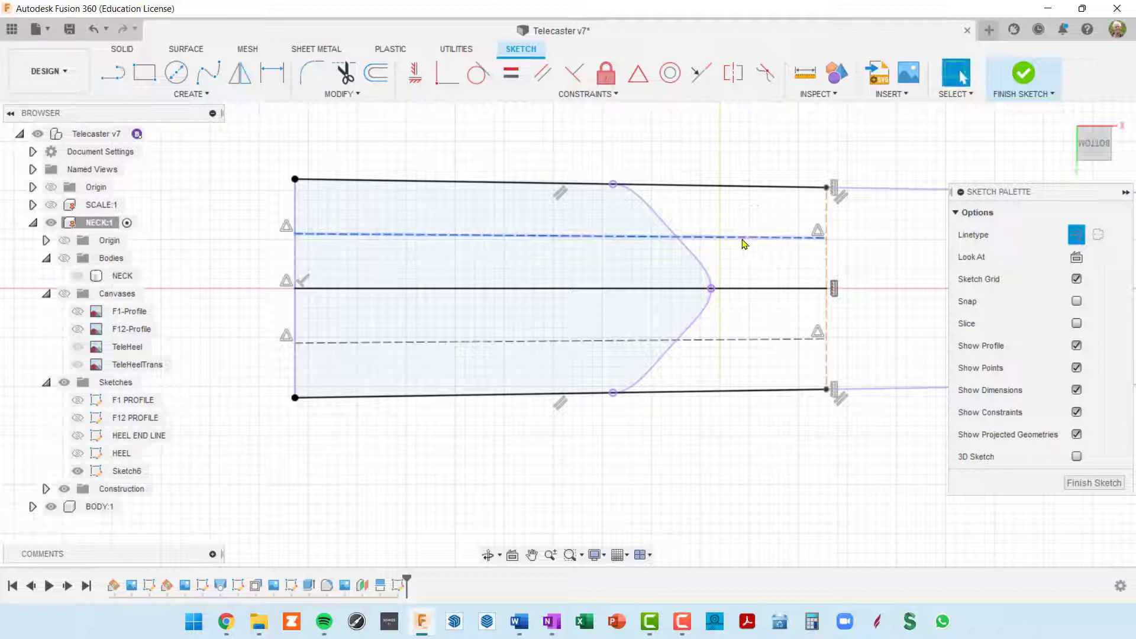
# Convert the two intermediate lengthwise construction lines, on either side of the centre line, to normal sketch lines
pyautogui.click(744, 241)
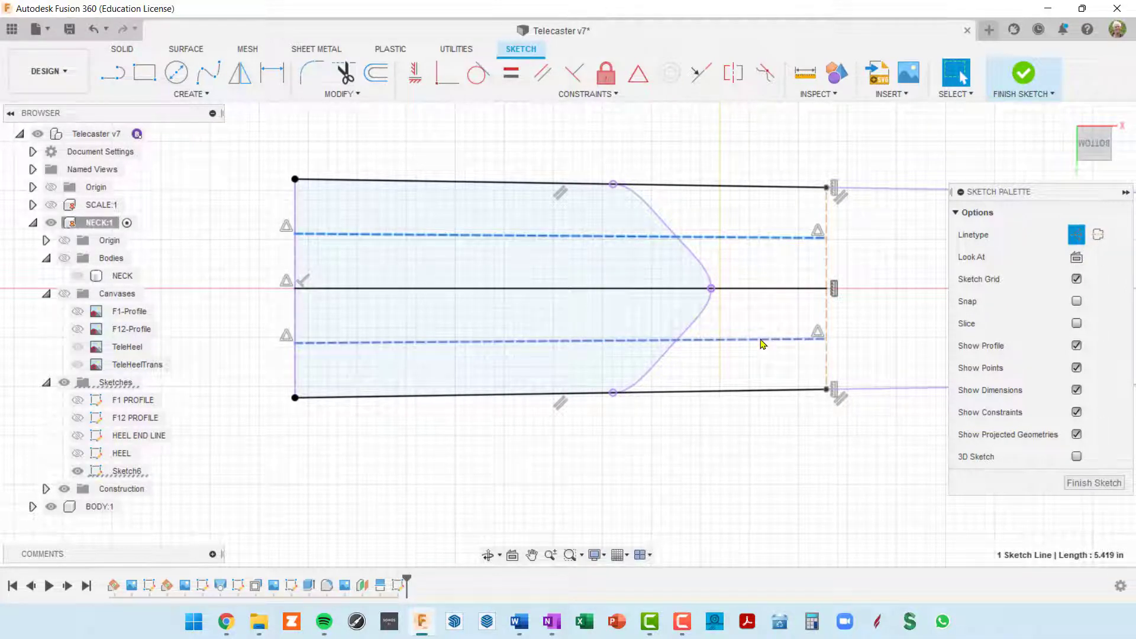
pyautogui.keyDown('shift'); pyautogui.click(762, 341); pyautogui.keyUp('shift')
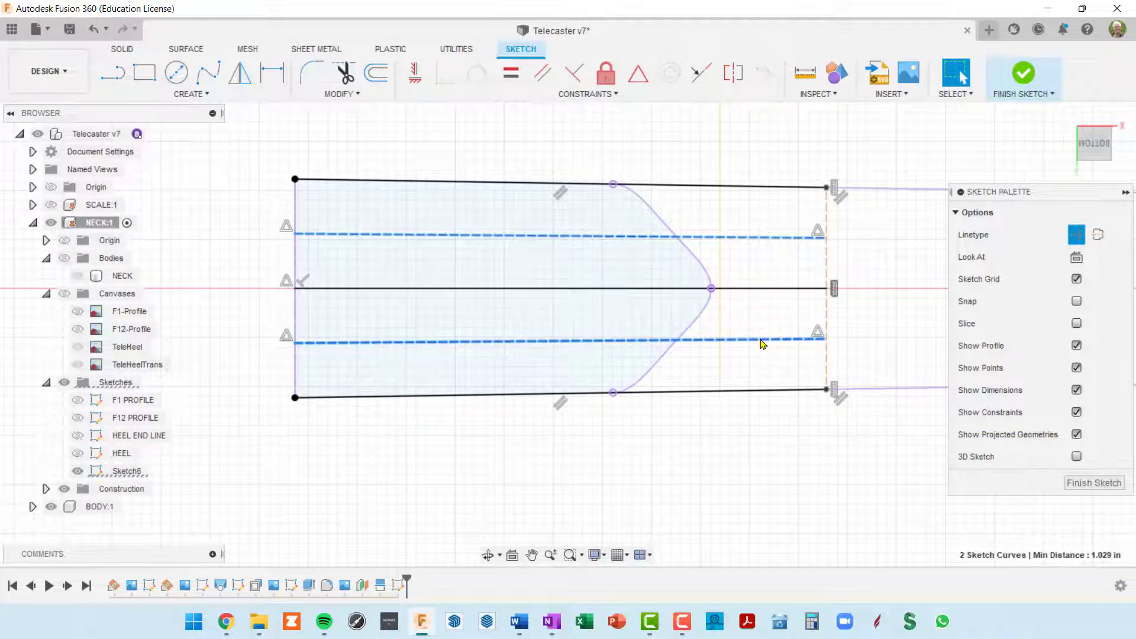
pyautogui.click(1078, 236)
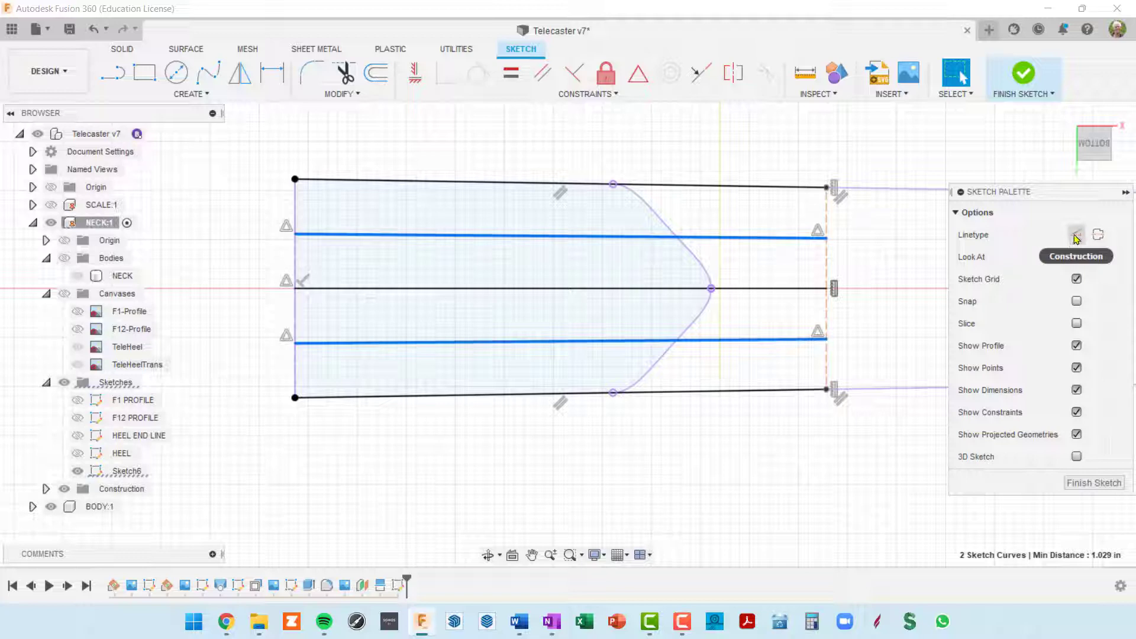
# Finish the heel guide-line sketch and show the NECK body to check the lines against it
pyautogui.scroll(-1, 717, 429)
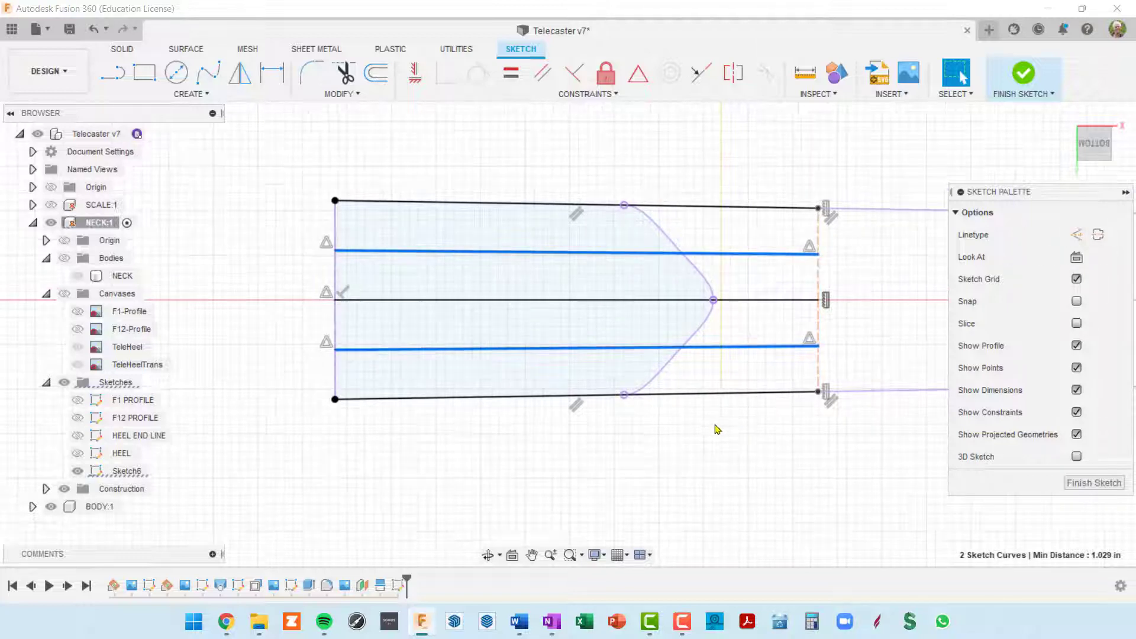
pyautogui.moveTo(718, 433)
pyautogui.keyDown('shift'); pyautogui.mouseDown(button='middle')
pyautogui.moveTo(748, 385)
pyautogui.moveTo(745, 356)
pyautogui.mouseUp(button='middle'); pyautogui.keyUp('shift')
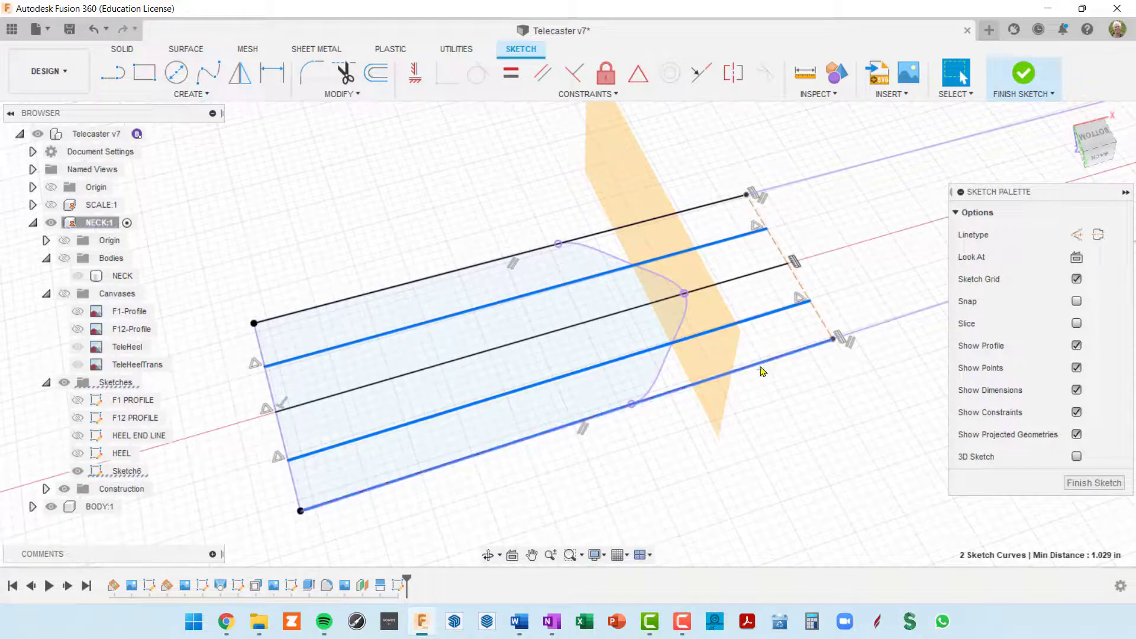
pyautogui.click(1094, 484)
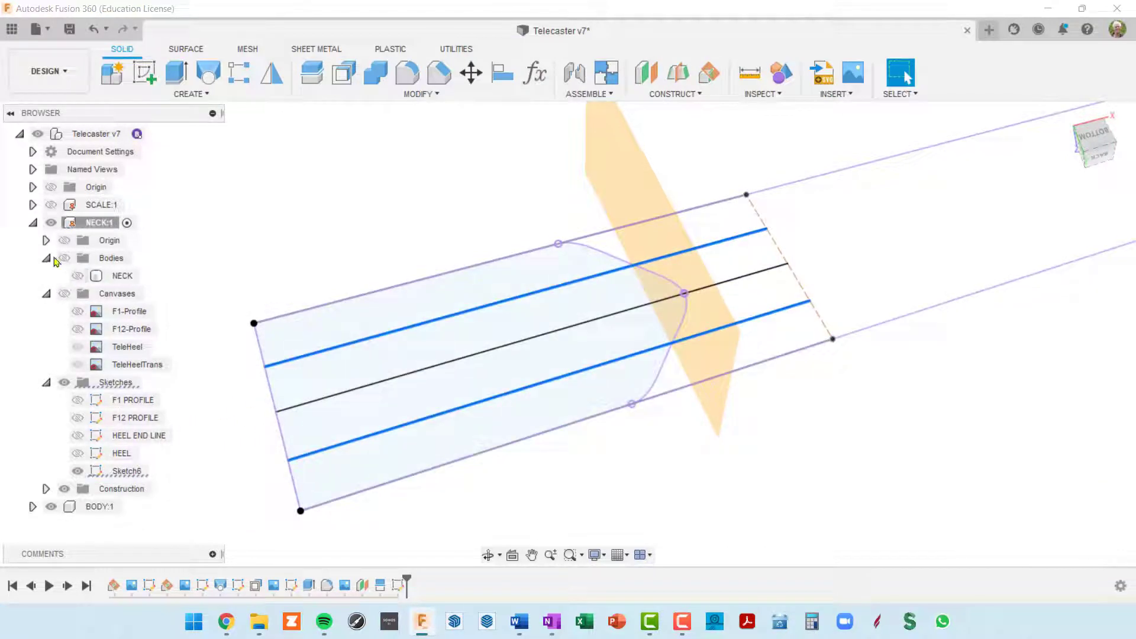
pyautogui.click(78, 277)
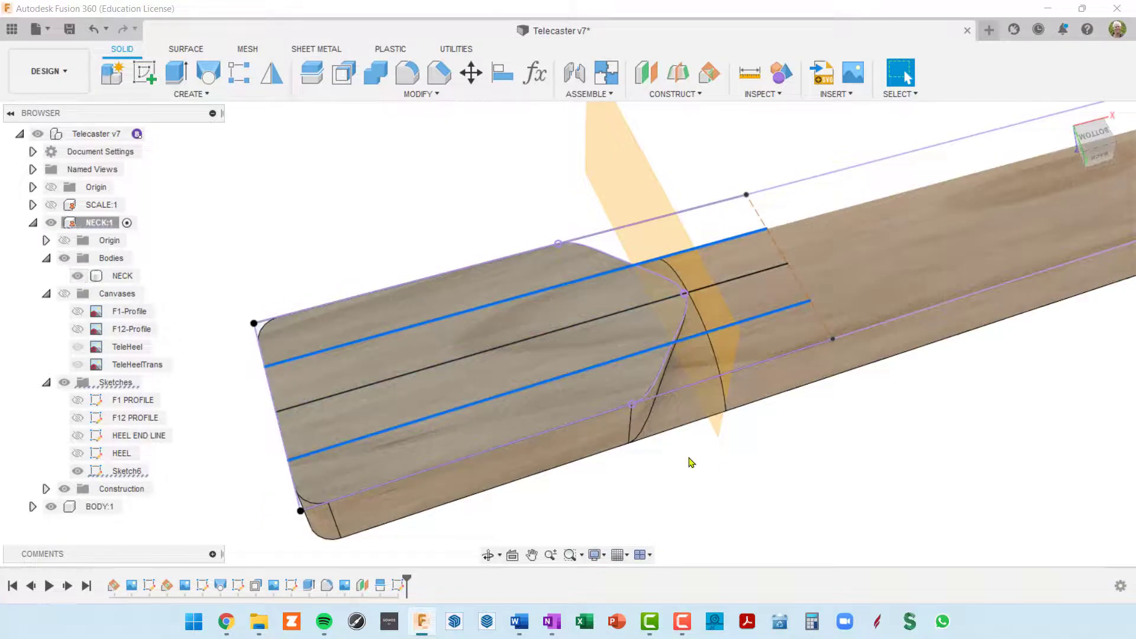
pyautogui.keyDown('shift'); pyautogui.moveTo(690, 462); pyautogui.dragTo(705, 421, button='middle'); pyautogui.keyUp('shift')
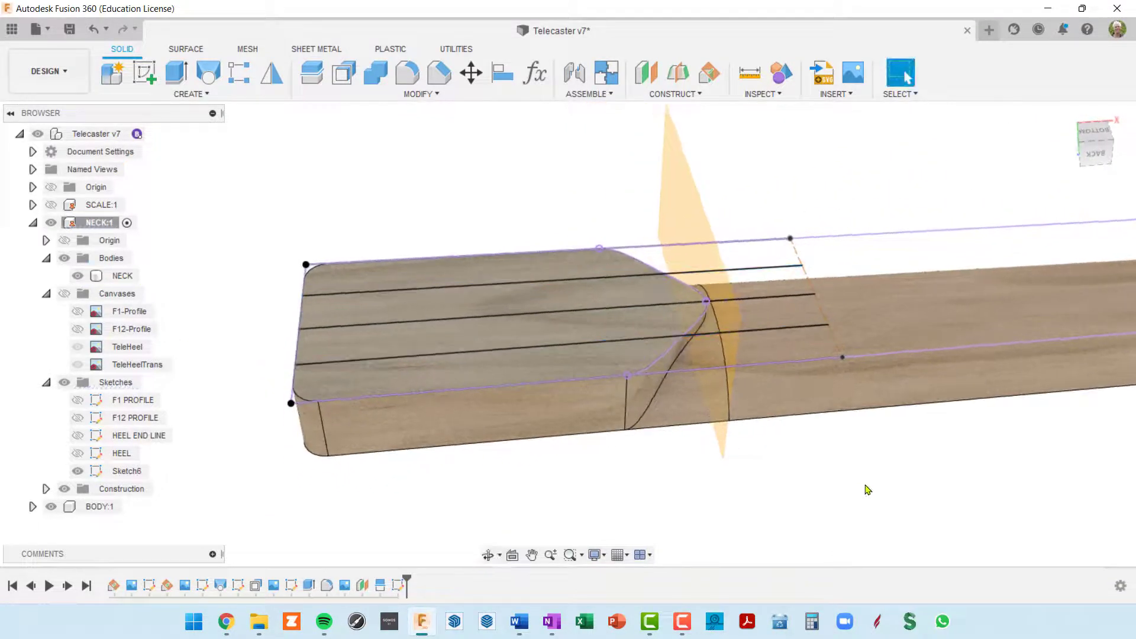
pyautogui.moveTo(877, 470); pyautogui.dragTo(819, 443, button='middle')
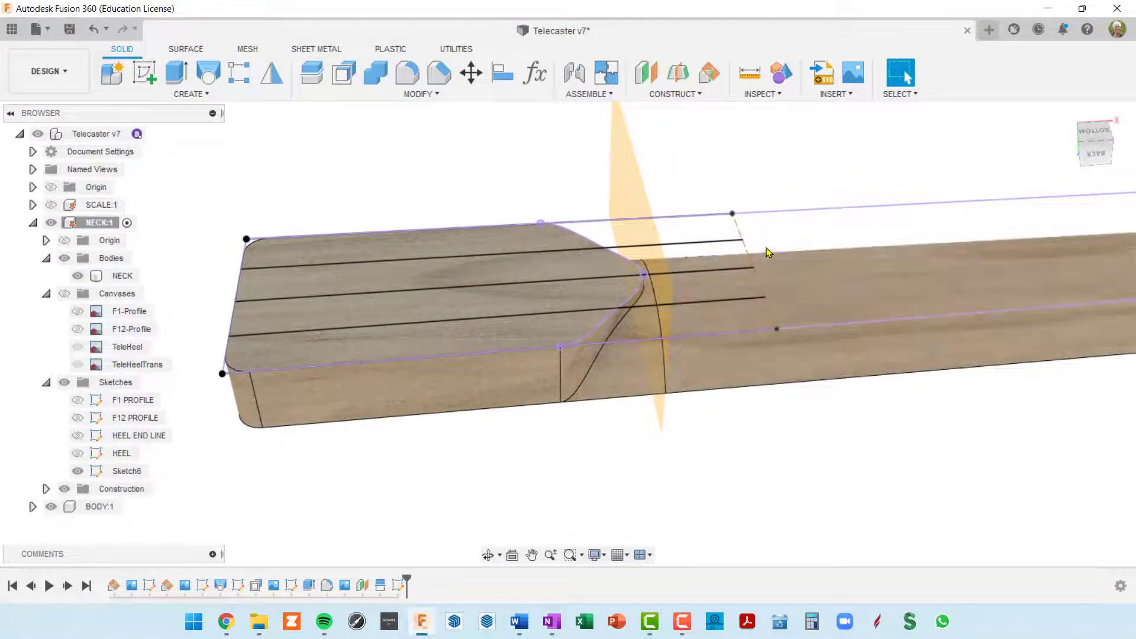
pyautogui.keyDown('shift'); pyautogui.moveTo(732, 237); pyautogui.dragTo(595, 306, button='middle'); pyautogui.keyUp('shift')
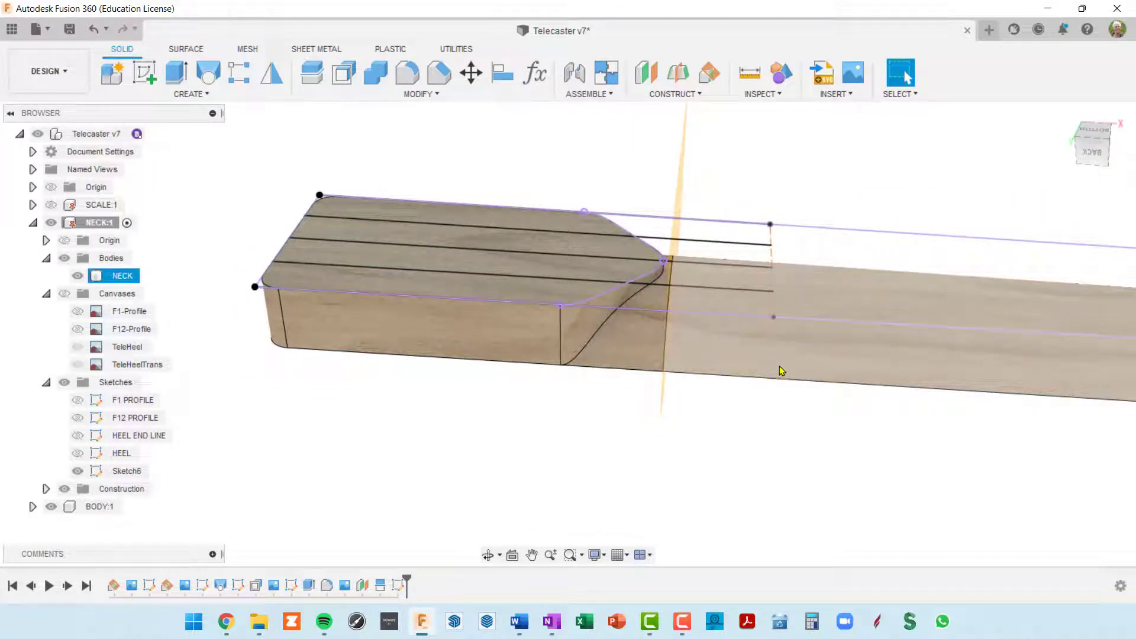
# Rename the finished guide-line sketch as HEEL LINES
pyautogui.click(118, 473)
pyautogui.click(122, 473)
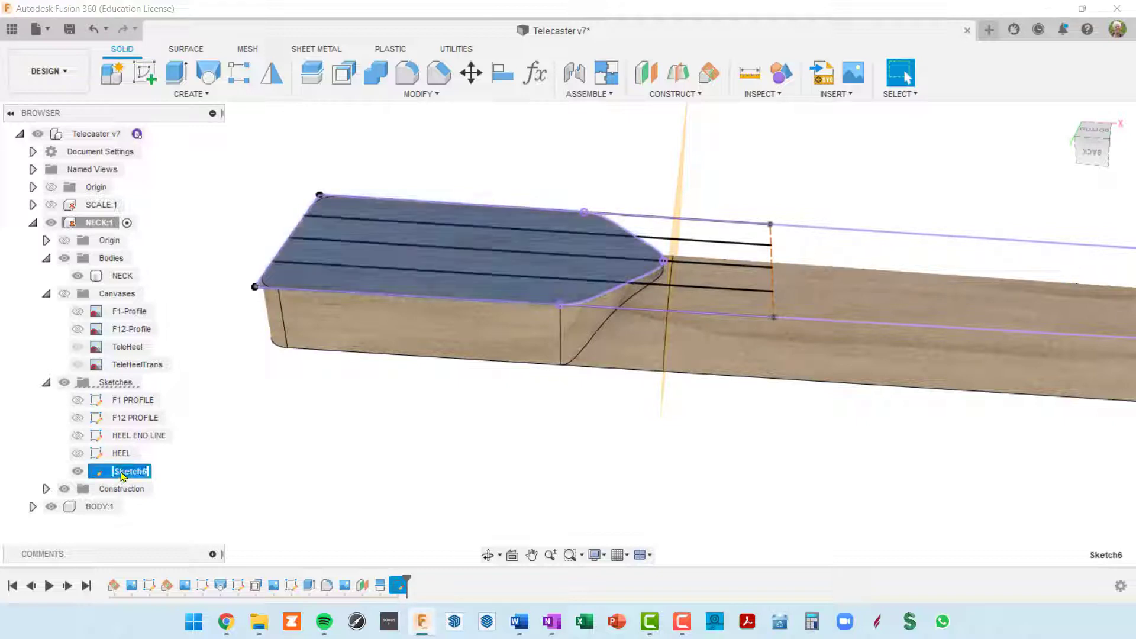
pyautogui.write('HEEL LINES')
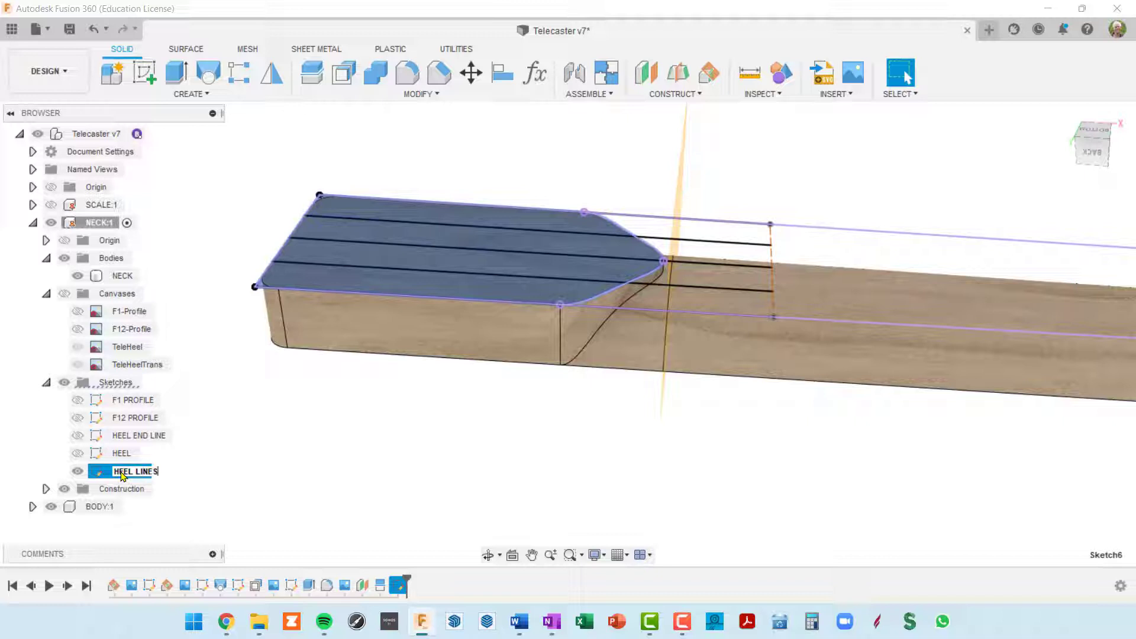
pyautogui.press('Return')
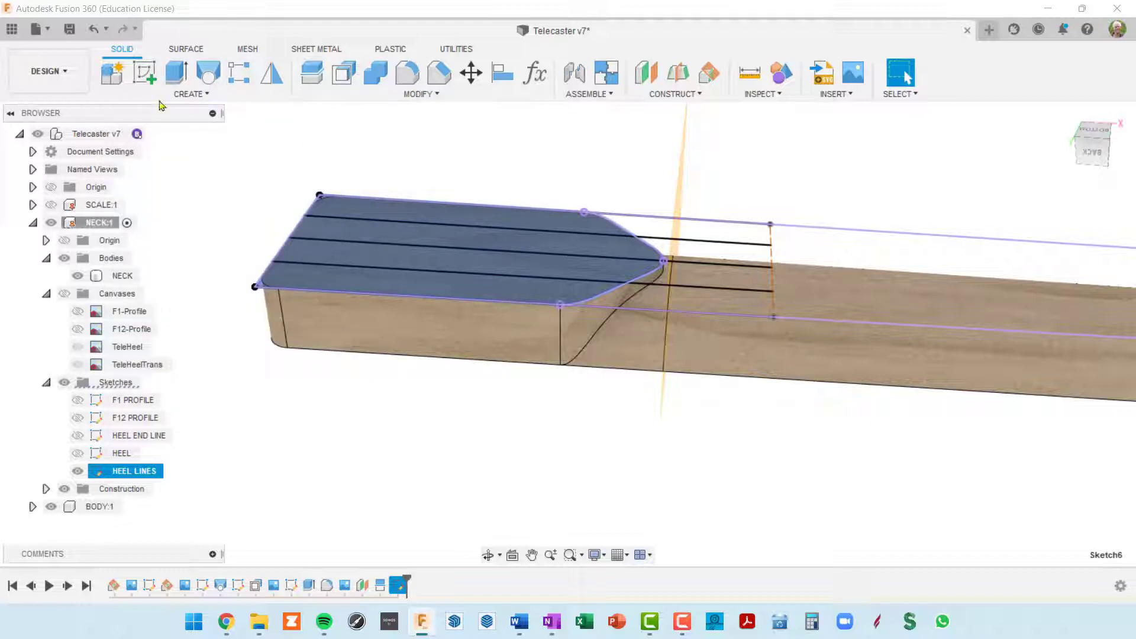
# Start a new sketch on the flat face of the neck's heel
pyautogui.click(145, 73)
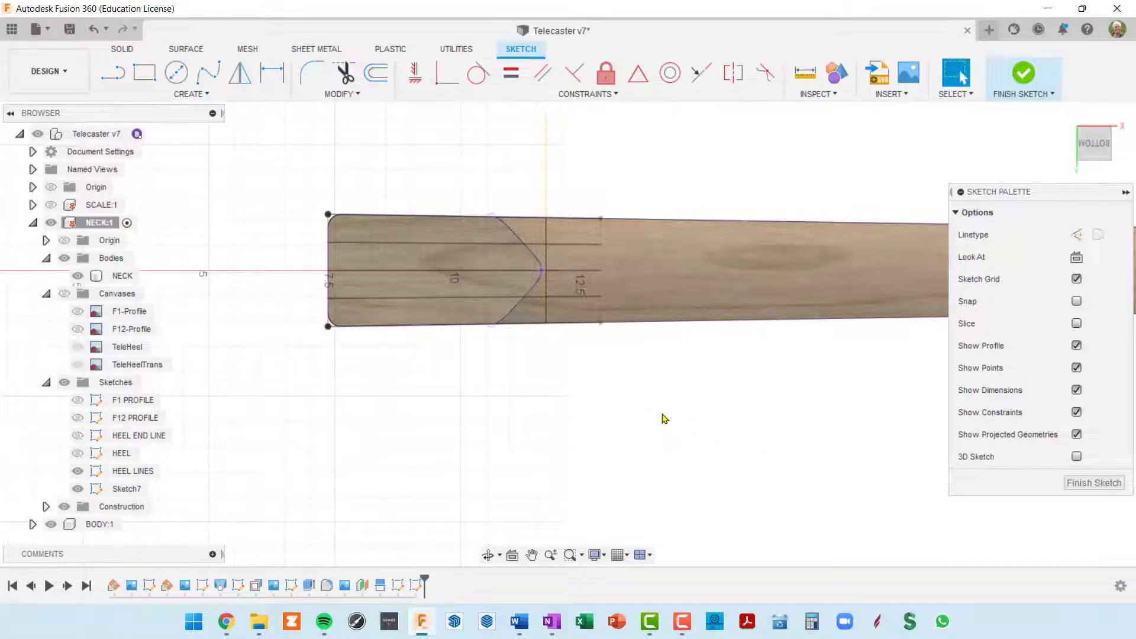
pyautogui.moveTo(663, 419)
pyautogui.keyDown('shift'); pyautogui.mouseDown(button='middle')
pyautogui.moveTo(649, 380)
pyautogui.moveTo(654, 339)
pyautogui.moveTo(634, 318)
pyautogui.moveTo(632, 410)
pyautogui.mouseUp(button='middle'); pyautogui.keyUp('shift')
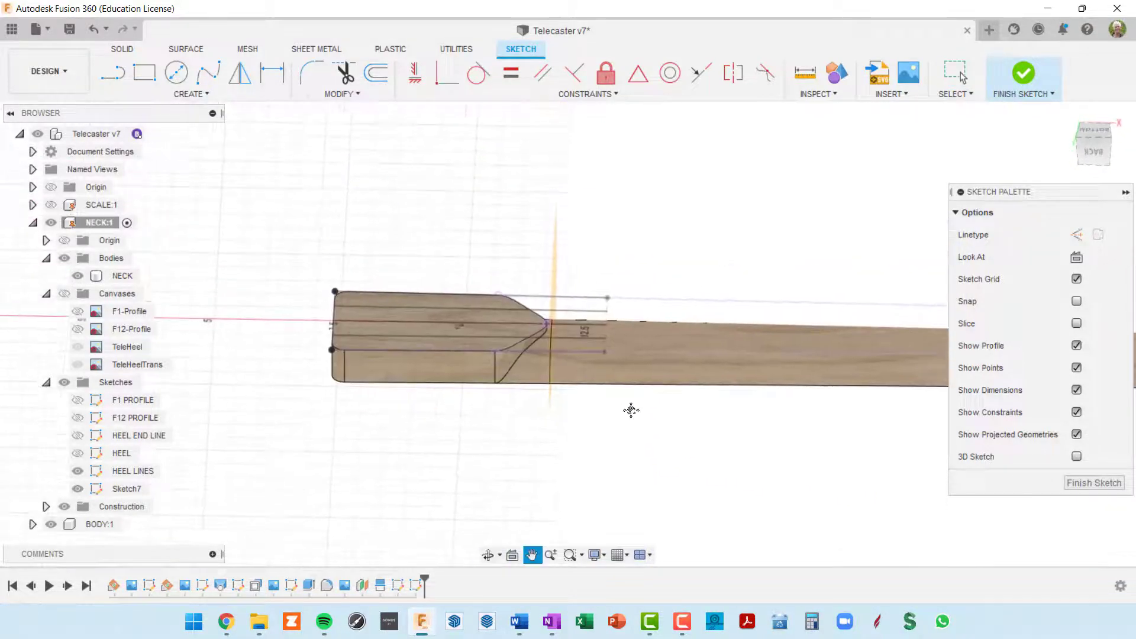
pyautogui.scroll(2, 547, 333)
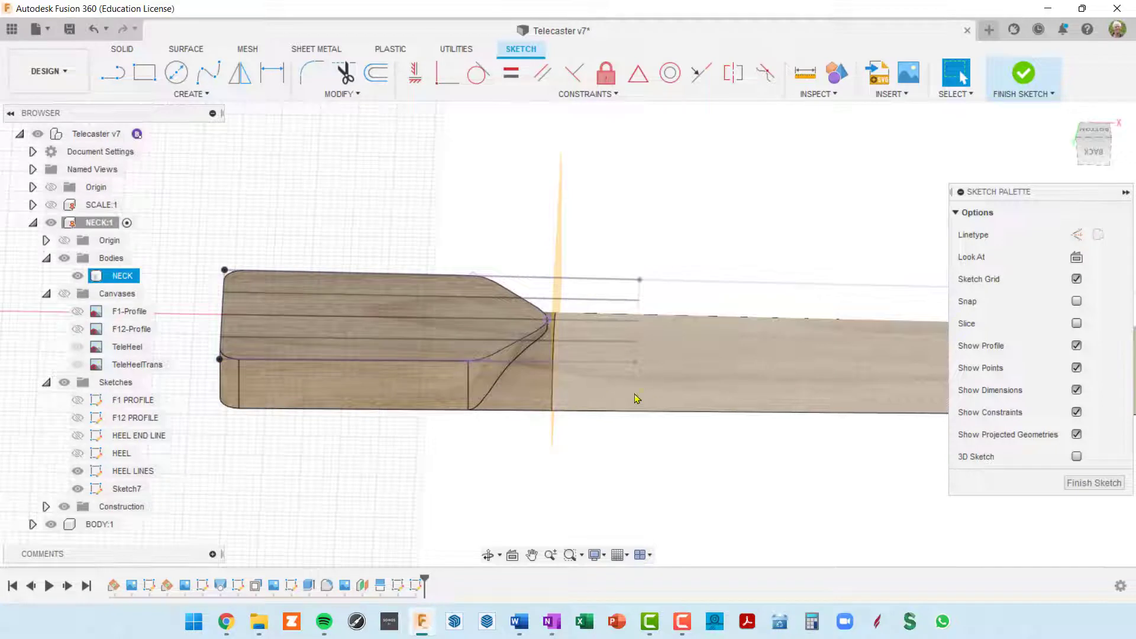
# Start Project To Surface with three target faces: the heel face, the long neck back and the short neck section beside the transition
pyautogui.click(205, 96)
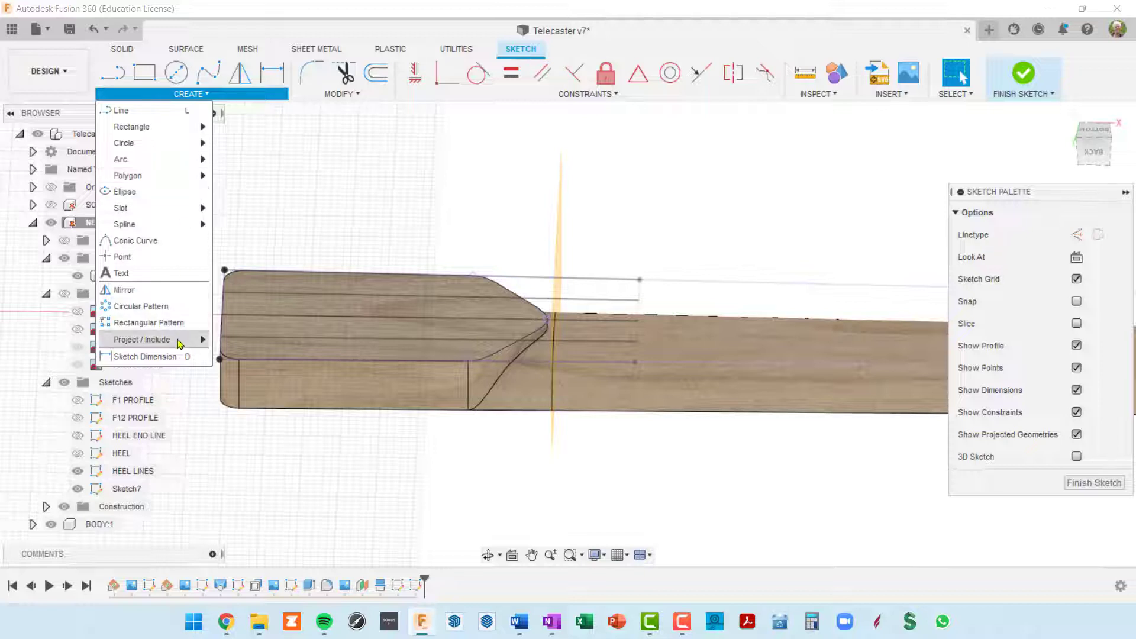
pyautogui.moveTo(179, 343)
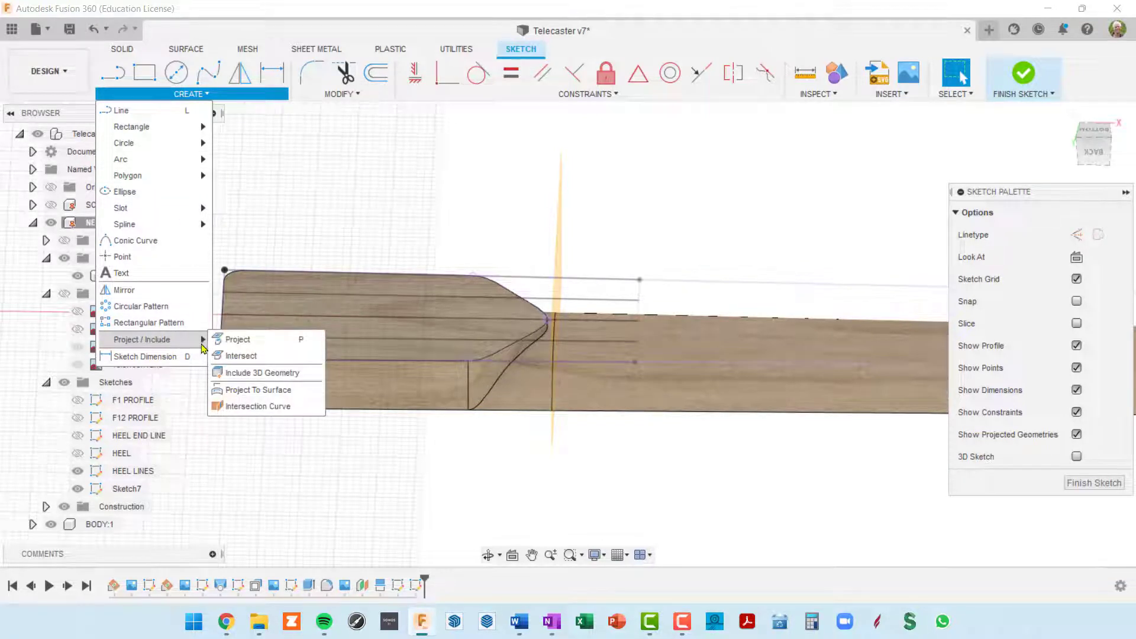
pyautogui.click(253, 391)
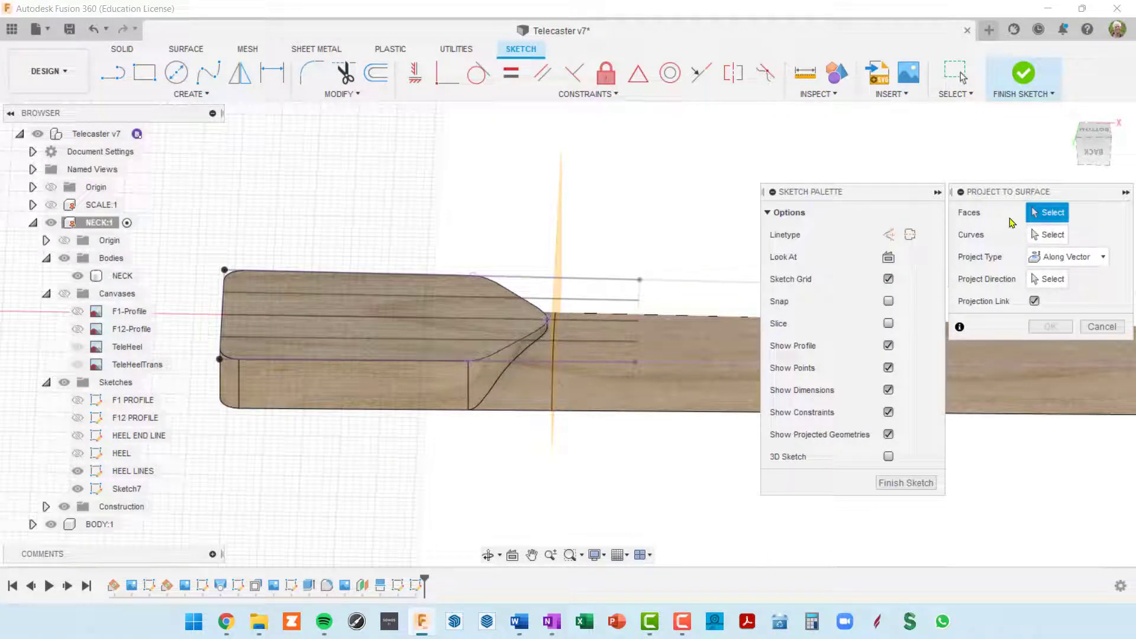
pyautogui.keyDown('shift'); pyautogui.moveTo(647, 325); pyautogui.dragTo(480, 359, button='middle'); pyautogui.keyUp('shift')
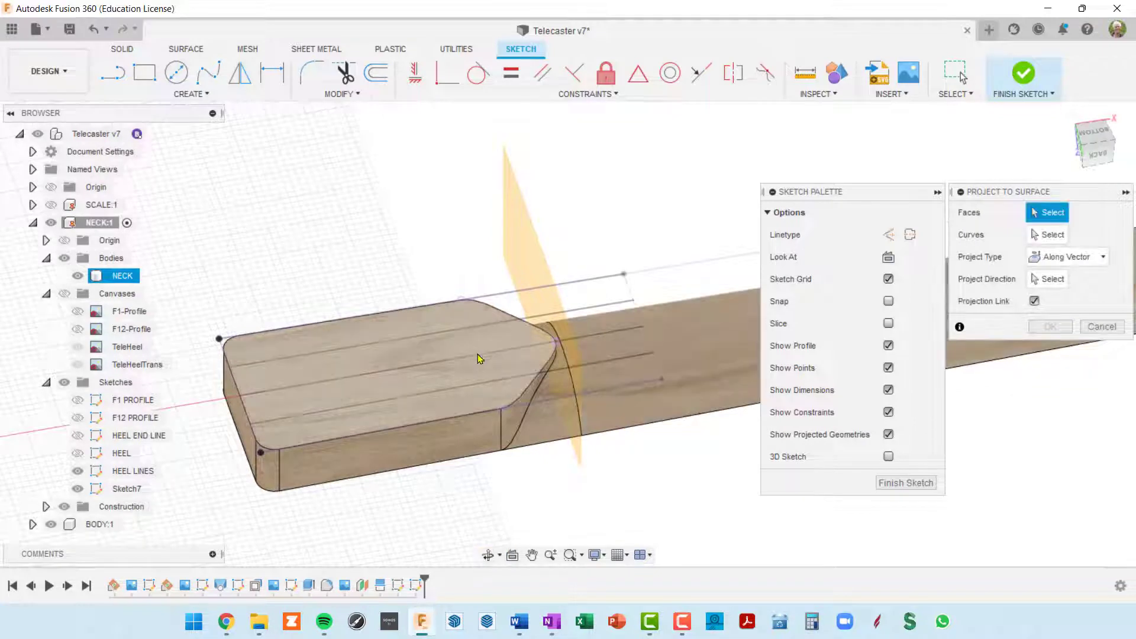
pyautogui.click(479, 367)
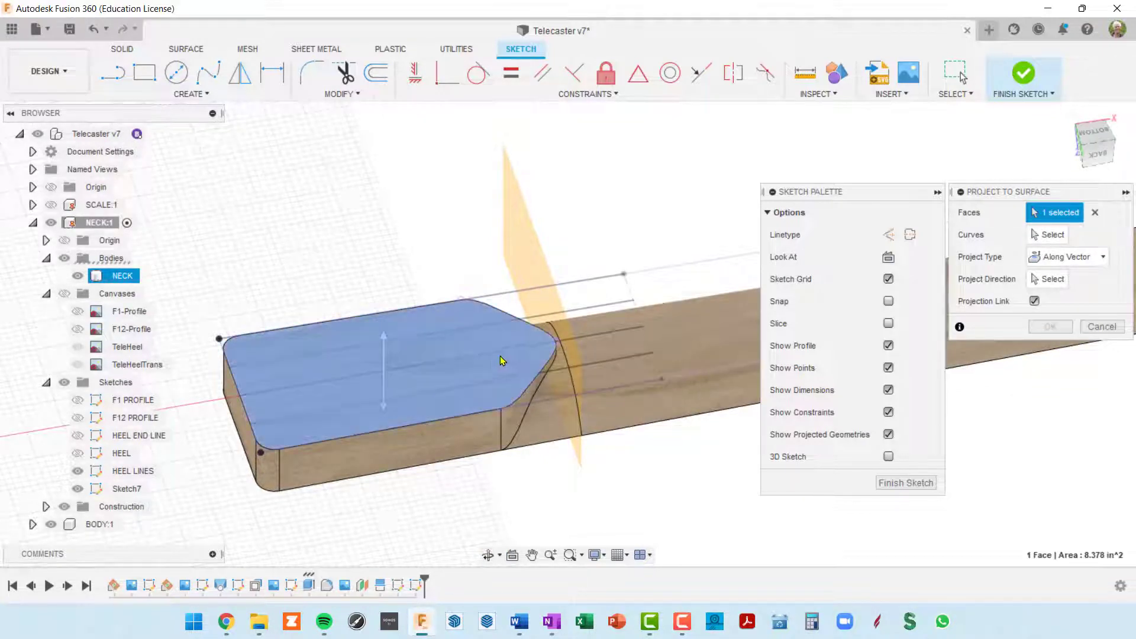
pyautogui.moveTo(606, 278); pyautogui.dragTo(466, 191, button='middle')
pyautogui.click(631, 256)
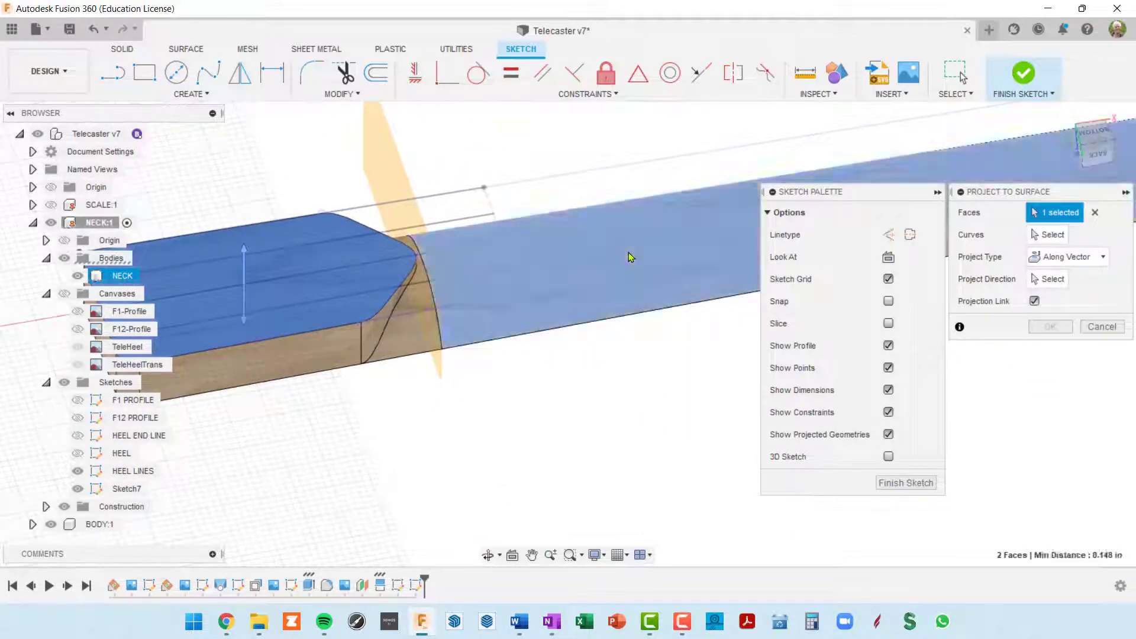
pyautogui.click(417, 344)
pyautogui.keyDown('shift'); pyautogui.moveTo(519, 357); pyautogui.dragTo(524, 334, button='middle'); pyautogui.keyUp('shift')
pyautogui.moveTo(417, 329); pyautogui.dragTo(521, 325, button='middle')
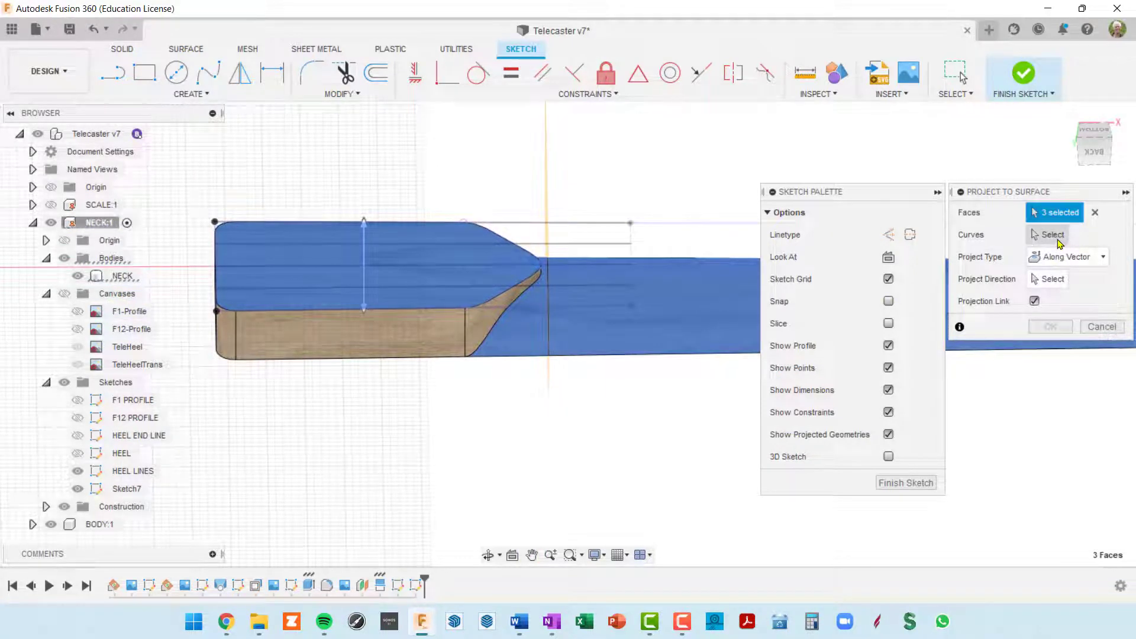
# Select all five lengthwise lines of the HEEL LINES sketch as the curves to project
pyautogui.click(1054, 235)
pyautogui.keyDown('shift'); pyautogui.moveTo(619, 334); pyautogui.dragTo(584, 270, button='middle'); pyautogui.keyUp('shift')
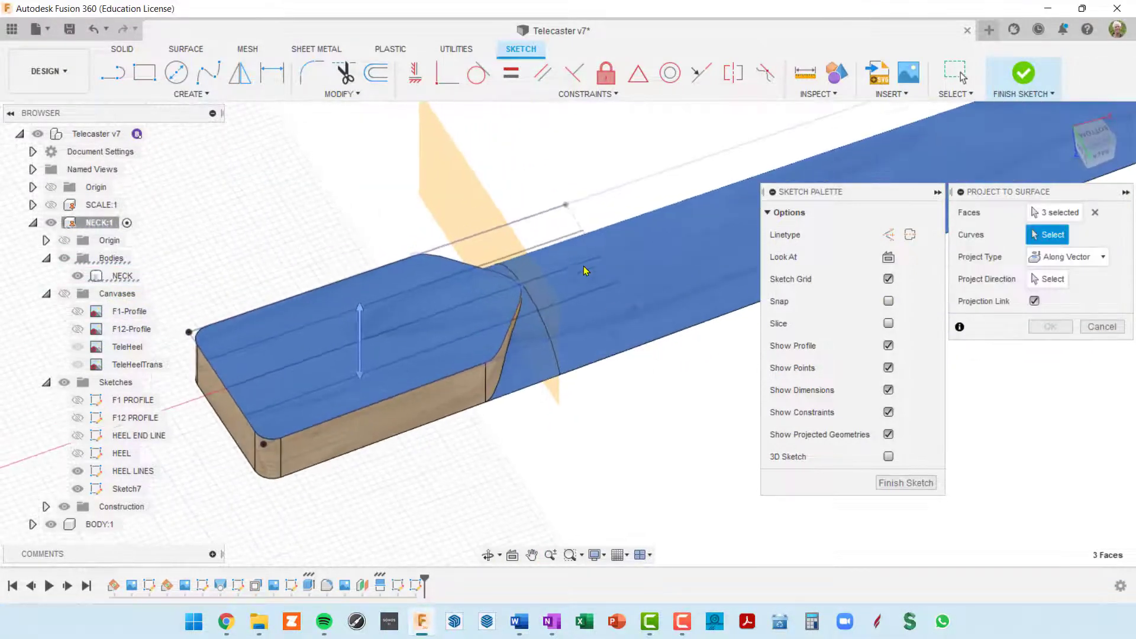
pyautogui.click(535, 215)
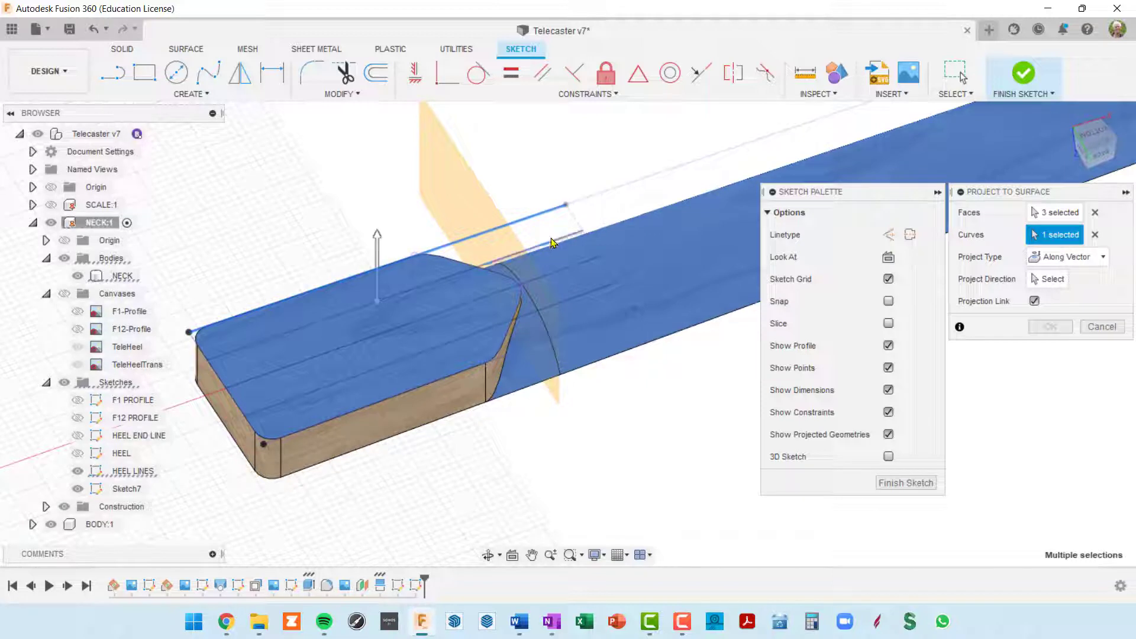
pyautogui.click(551, 242)
pyautogui.click(595, 297)
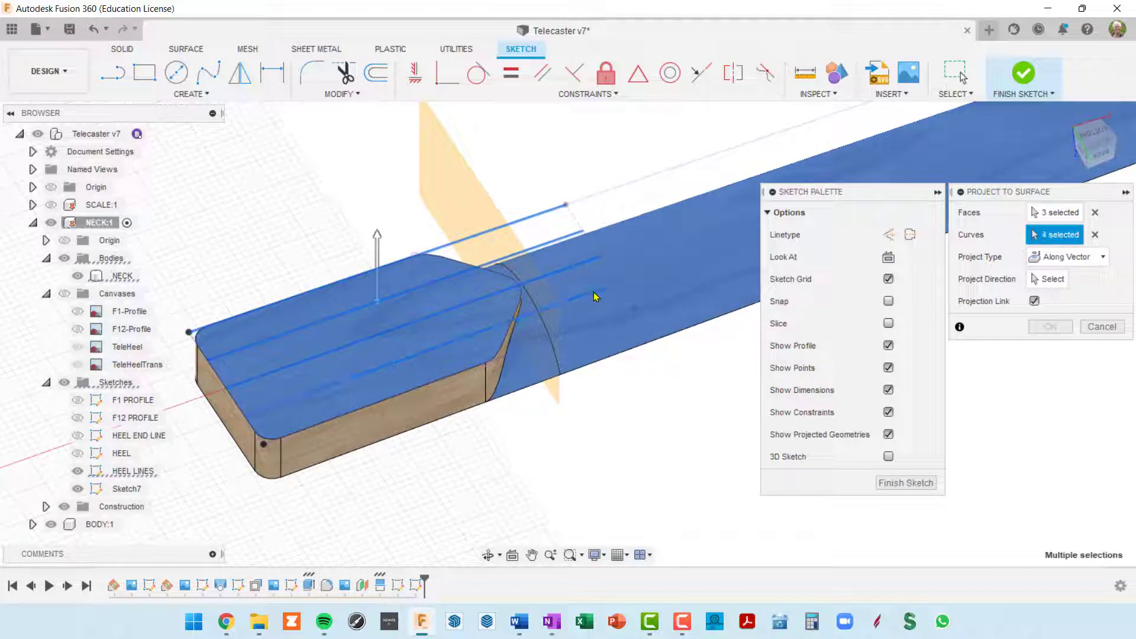
pyautogui.click(601, 324)
pyautogui.click(632, 309)
# Project the five lines Along Vector, using the vertical edge at the heel's end corner as the direction, and apply the projection
pyautogui.click(1104, 260)
pyautogui.click(1081, 297)
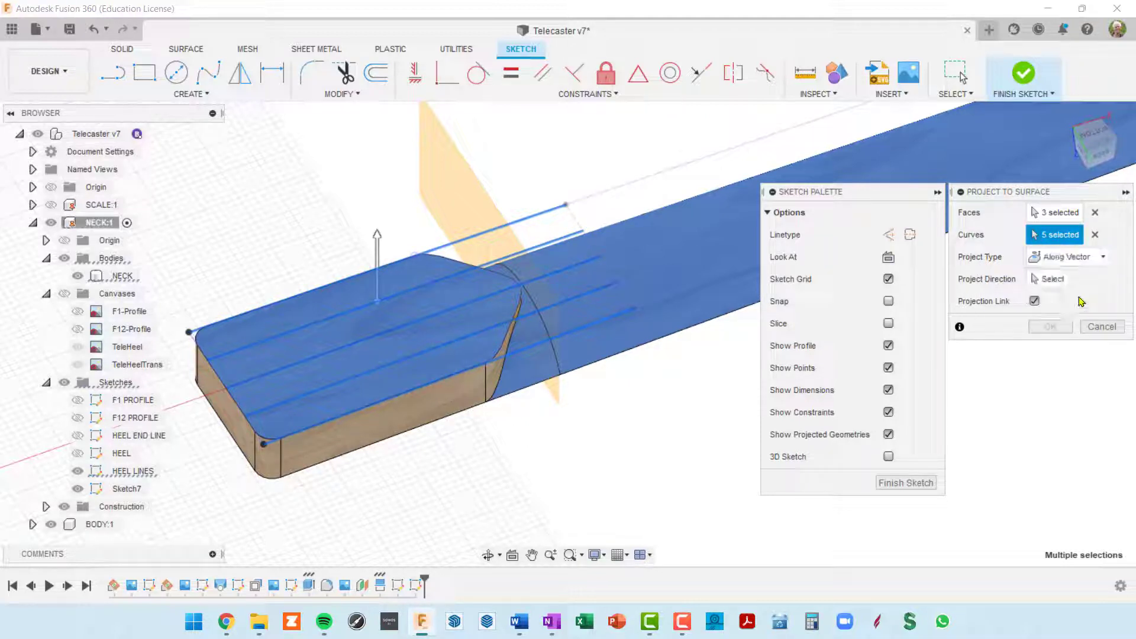
pyautogui.keyDown('shift'); pyautogui.moveTo(438, 398); pyautogui.dragTo(712, 320, button='middle'); pyautogui.keyUp('shift')
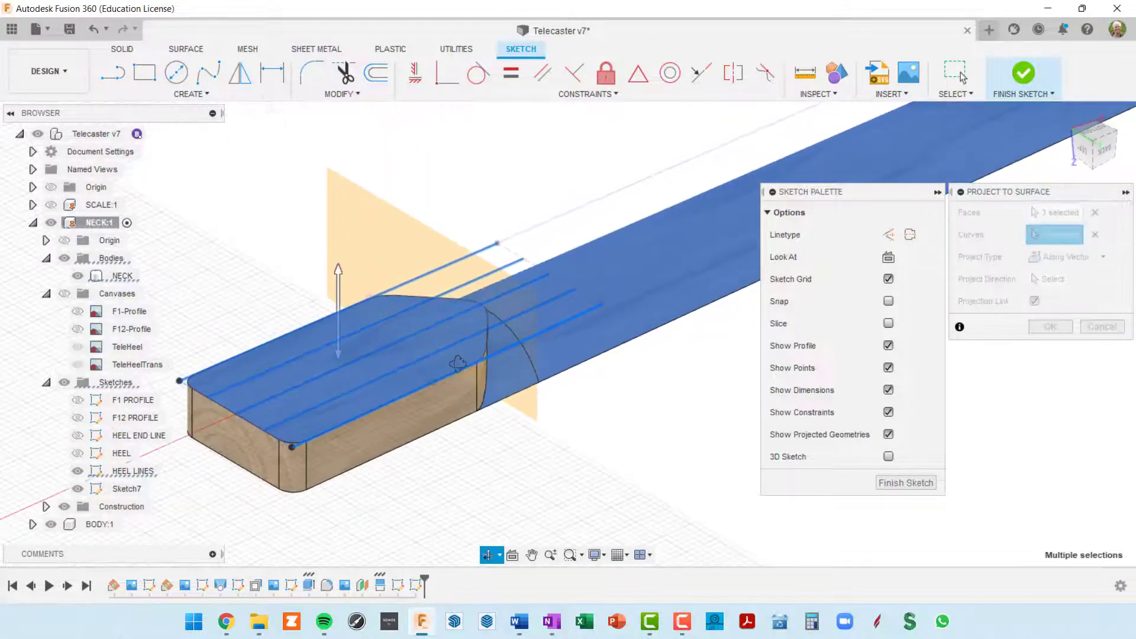
pyautogui.click(1050, 279)
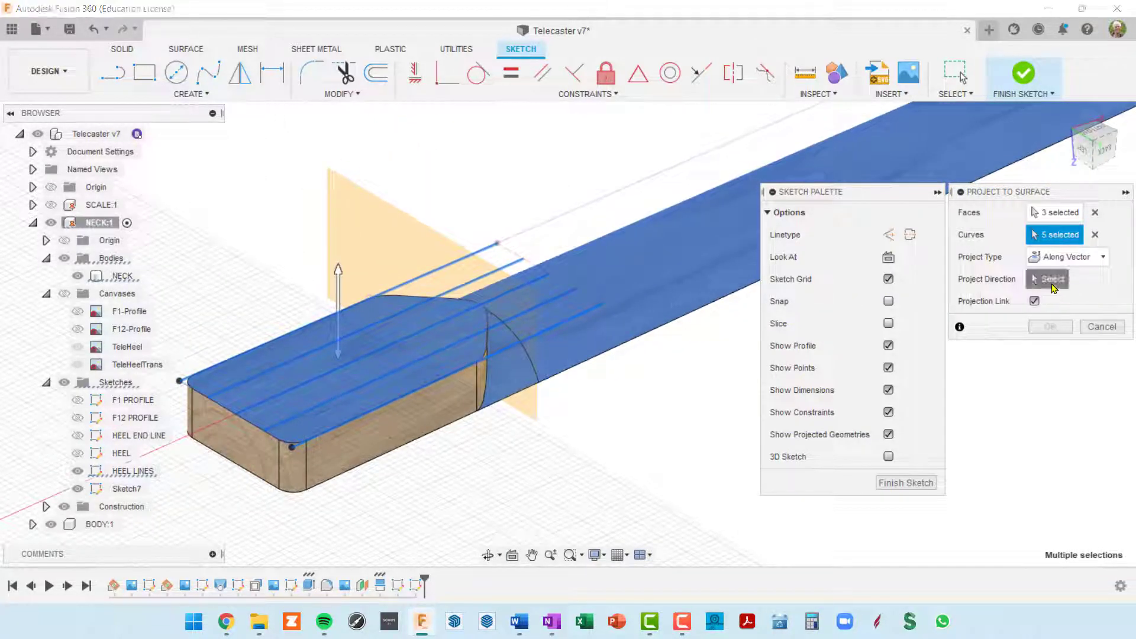
pyautogui.moveTo(490, 401); pyautogui.dragTo(615, 284, button='middle')
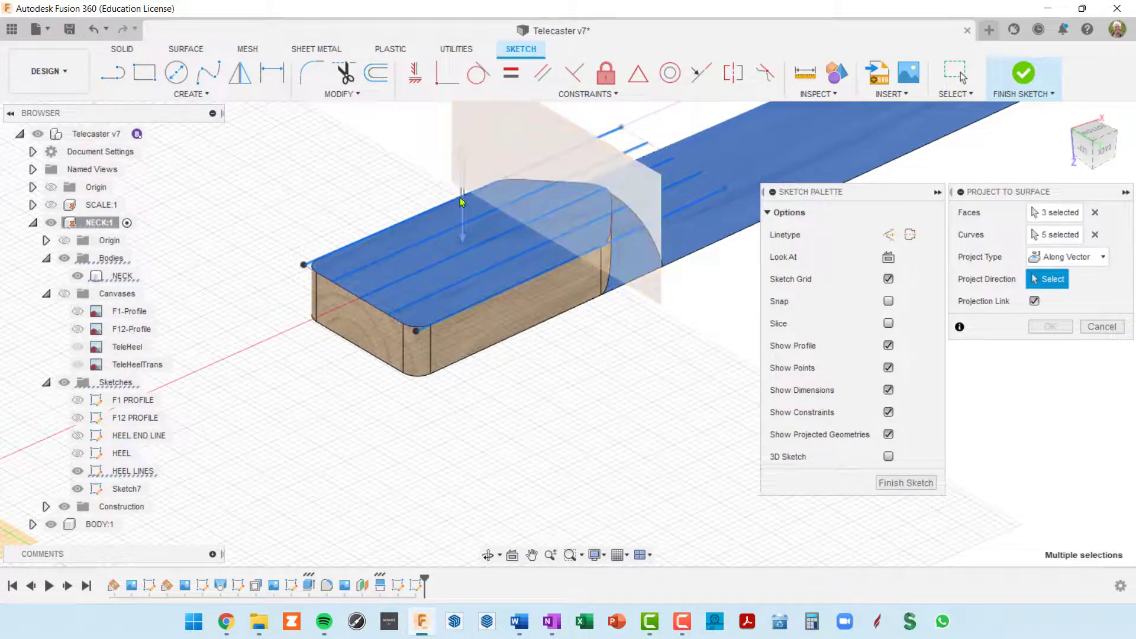
pyautogui.click(405, 358)
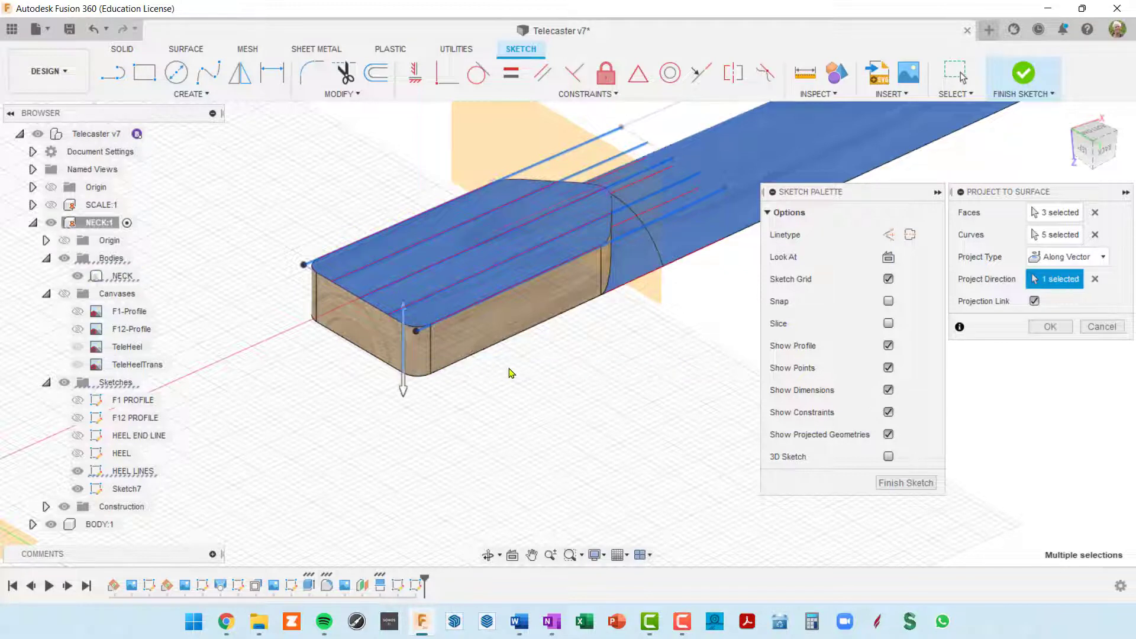
pyautogui.keyDown('shift'); pyautogui.moveTo(570, 344); pyautogui.dragTo(430, 318, button='middle'); pyautogui.keyUp('shift')
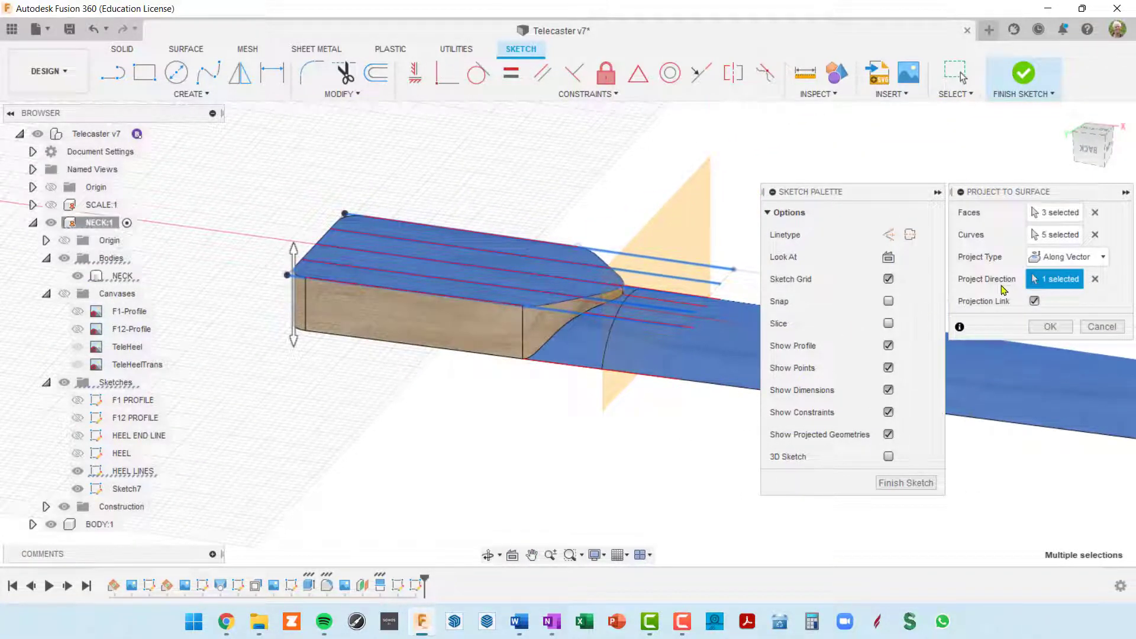
pyautogui.keyDown('shift'); pyautogui.moveTo(580, 290); pyautogui.dragTo(656, 285, button='middle'); pyautogui.keyUp('shift')
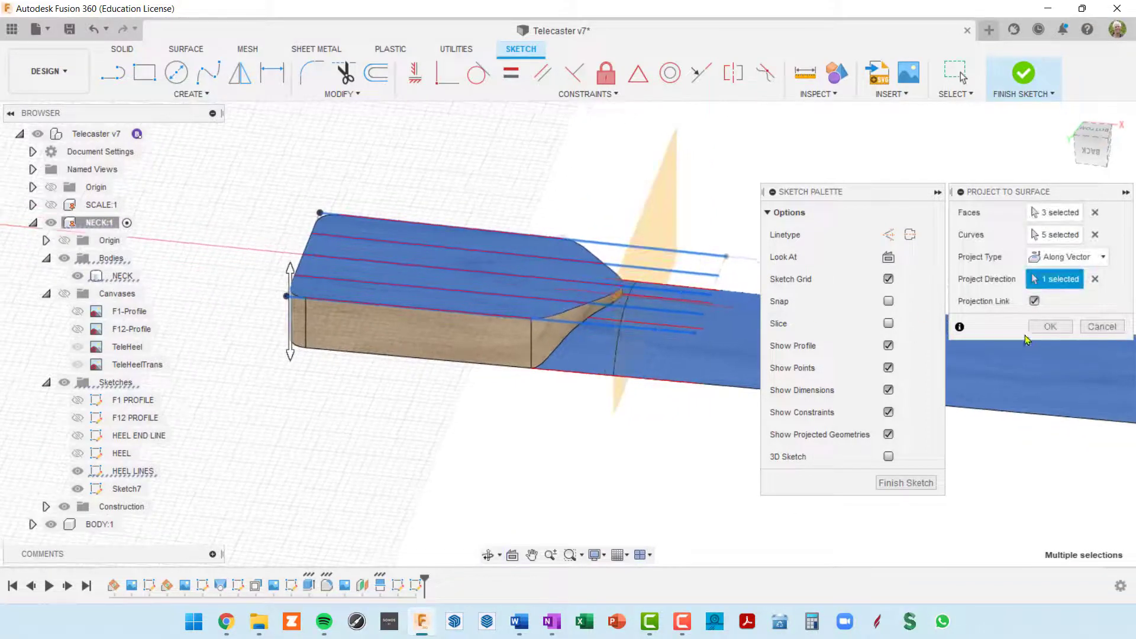
pyautogui.click(1040, 328)
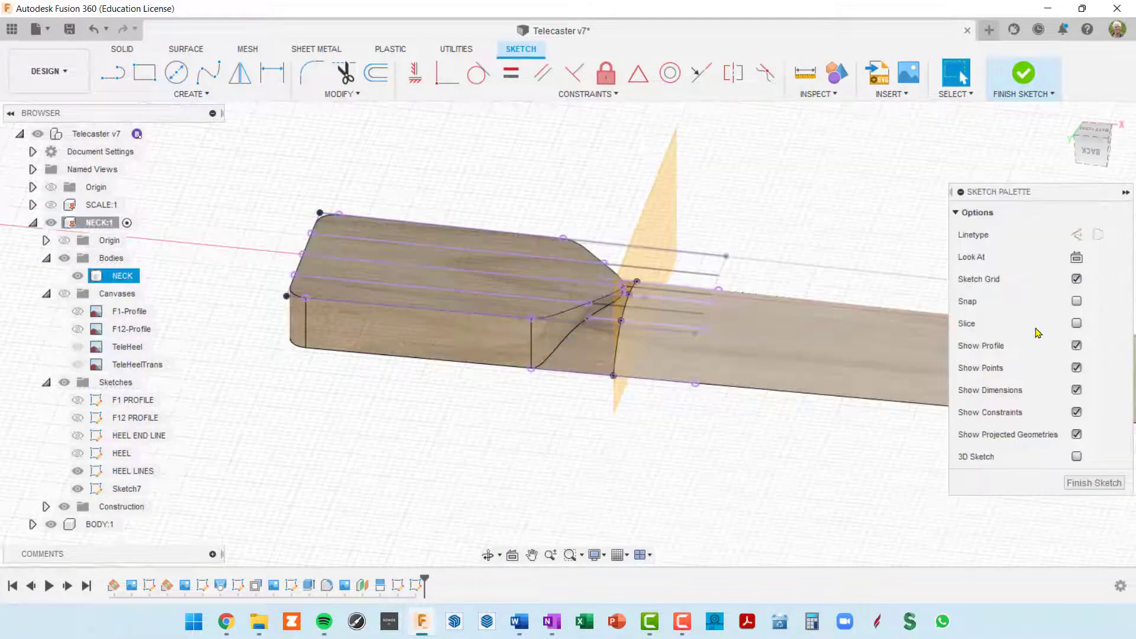
# Hide the HEEL LINES sketch and inspect the projected lines on the heel and neck back
pyautogui.click(95, 472)
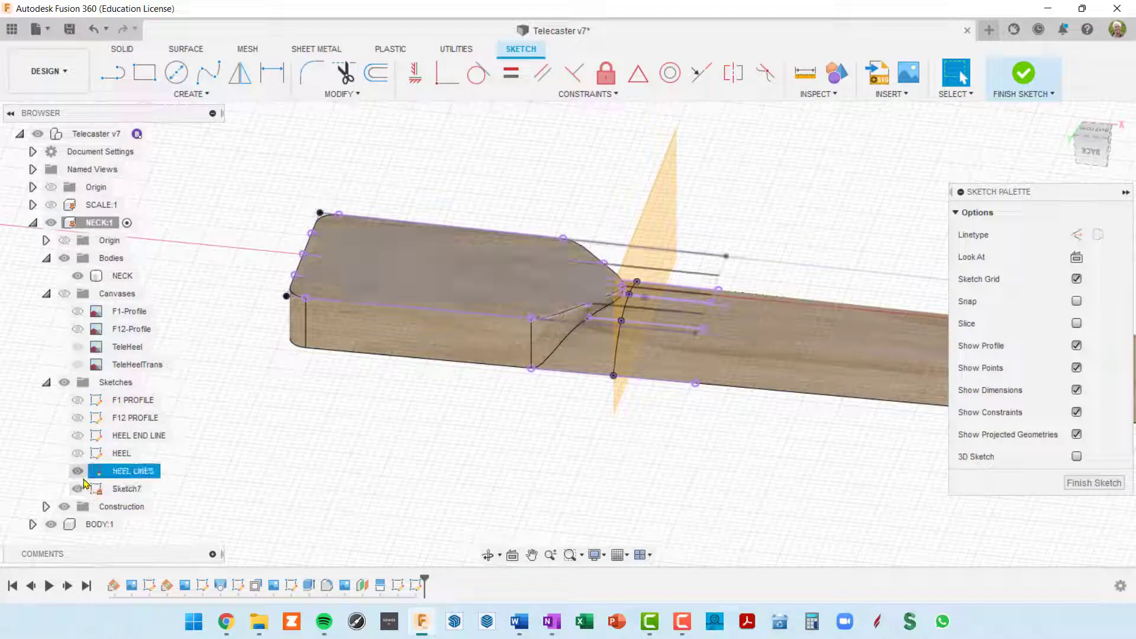
pyautogui.click(78, 472)
pyautogui.scroll(3, 581, 326)
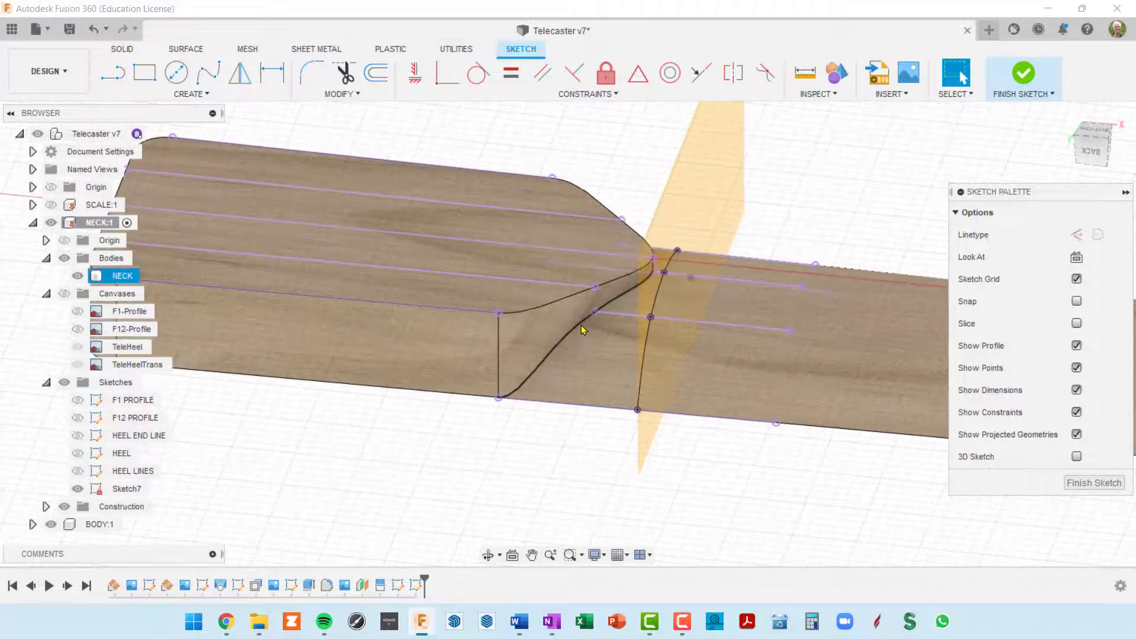
pyautogui.scroll(-3, 584, 326)
pyautogui.keyDown('shift'); pyautogui.moveTo(584, 326); pyautogui.dragTo(529, 318, button='middle'); pyautogui.keyUp('shift')
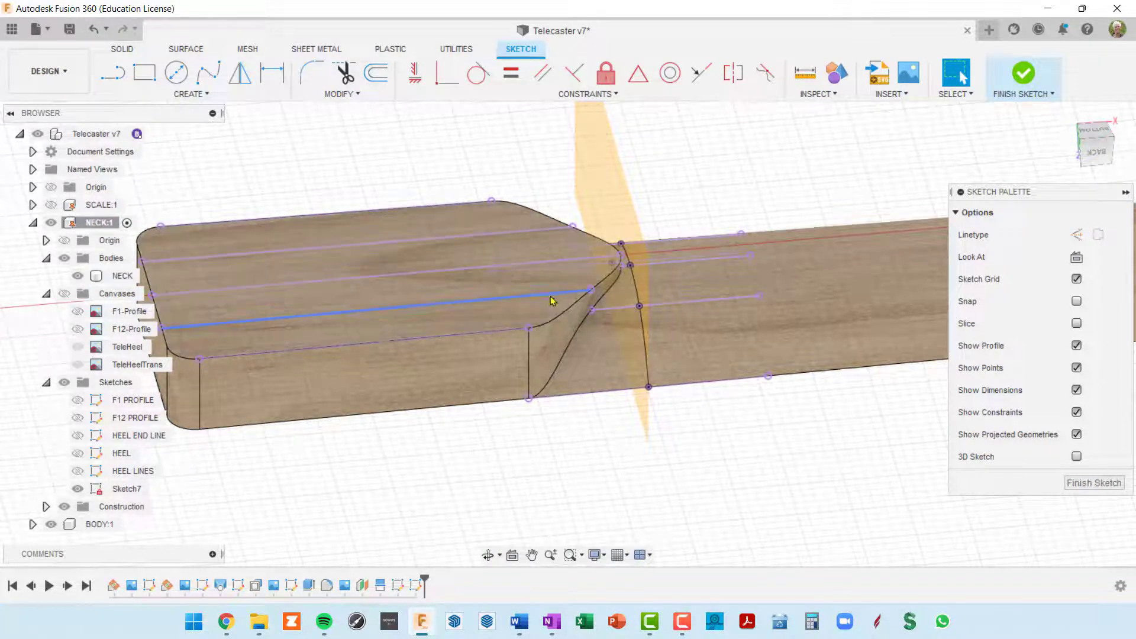
pyautogui.click(715, 333)
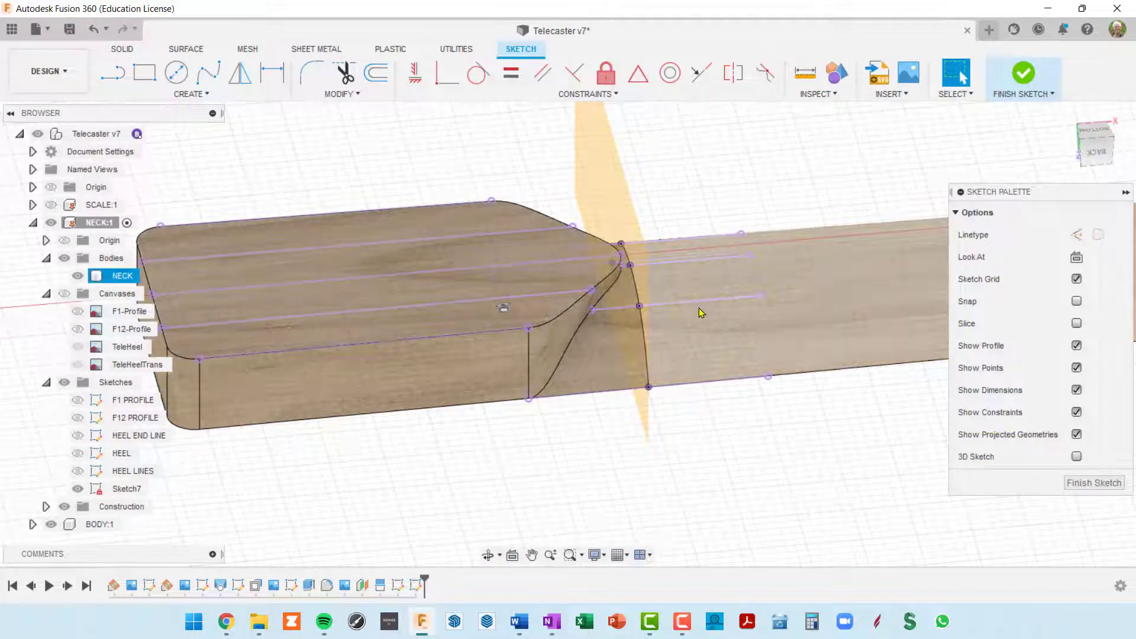
pyautogui.moveTo(702, 310)
pyautogui.keyDown('shift'); pyautogui.mouseDown(button='middle')
pyautogui.moveTo(732, 325)
pyautogui.moveTo(657, 335)
pyautogui.moveTo(686, 324)
pyautogui.mouseUp(button='middle'); pyautogui.keyUp('shift')
pyautogui.press('Escape')
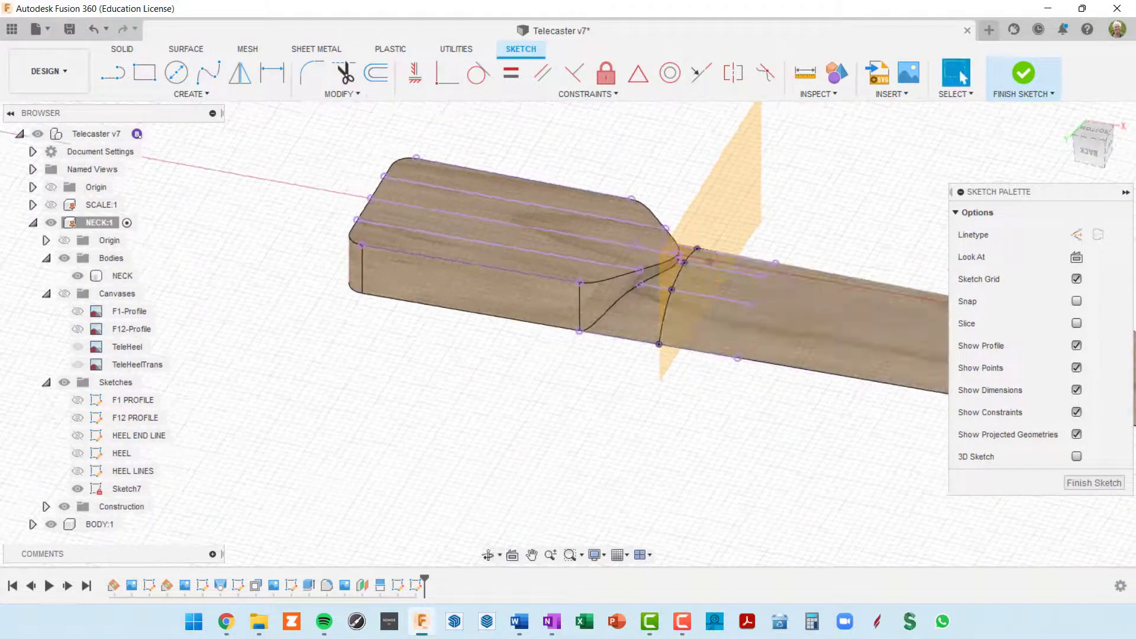
# Rename the current sketch as HEEL LINES PROJECTED
pyautogui.click(122, 496)
pyautogui.click(119, 490)
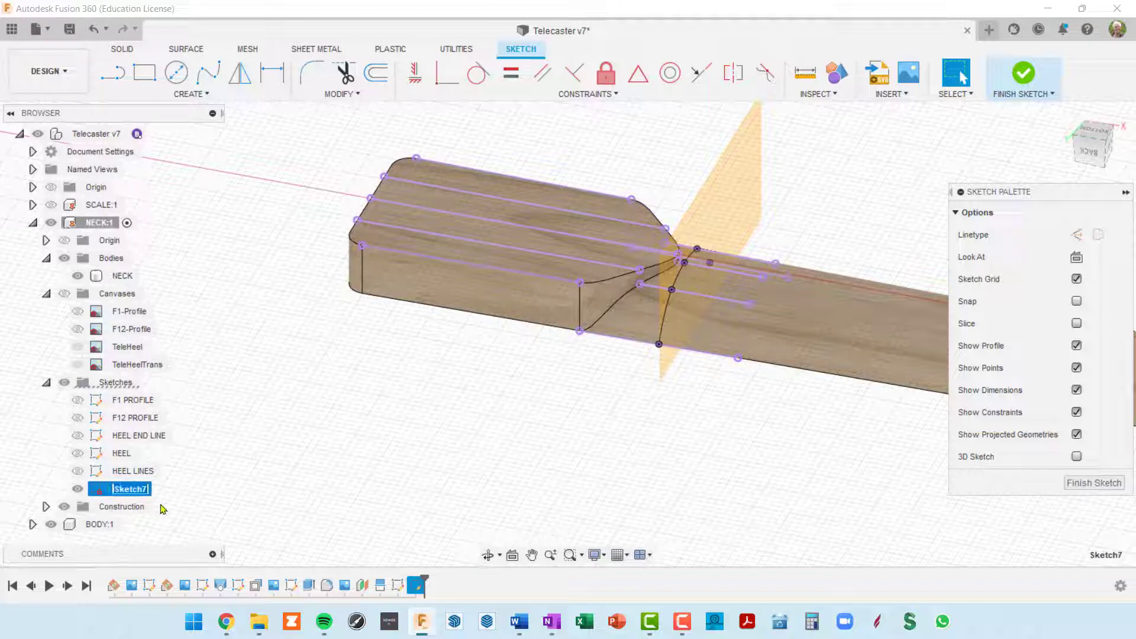
pyautogui.write('HEEL LINES PROJECTED')
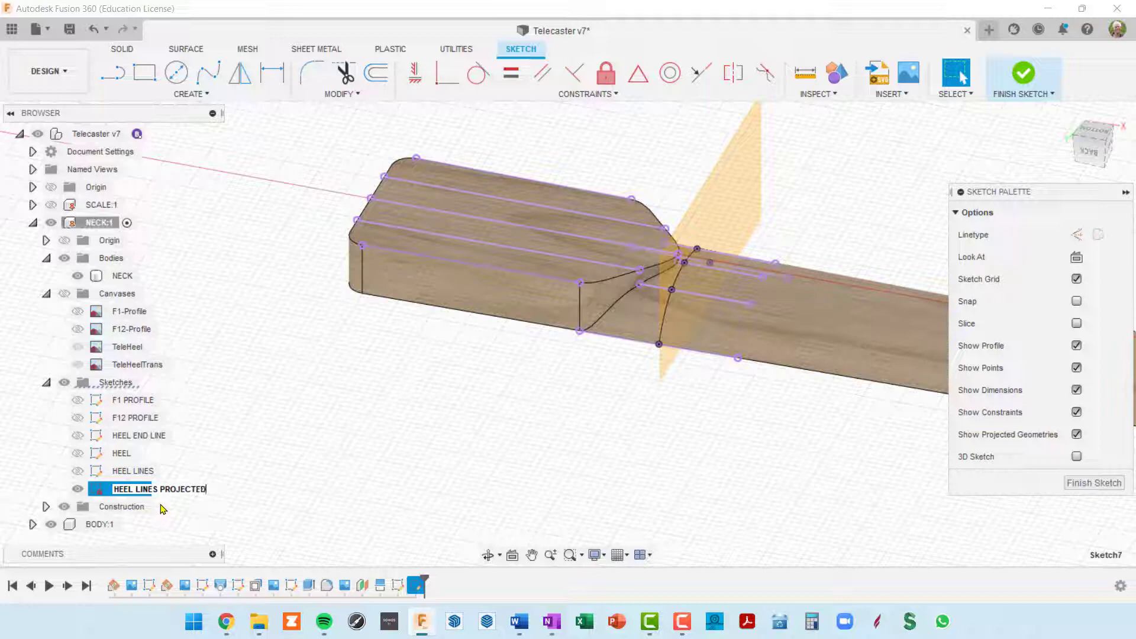
pyautogui.press('Return')
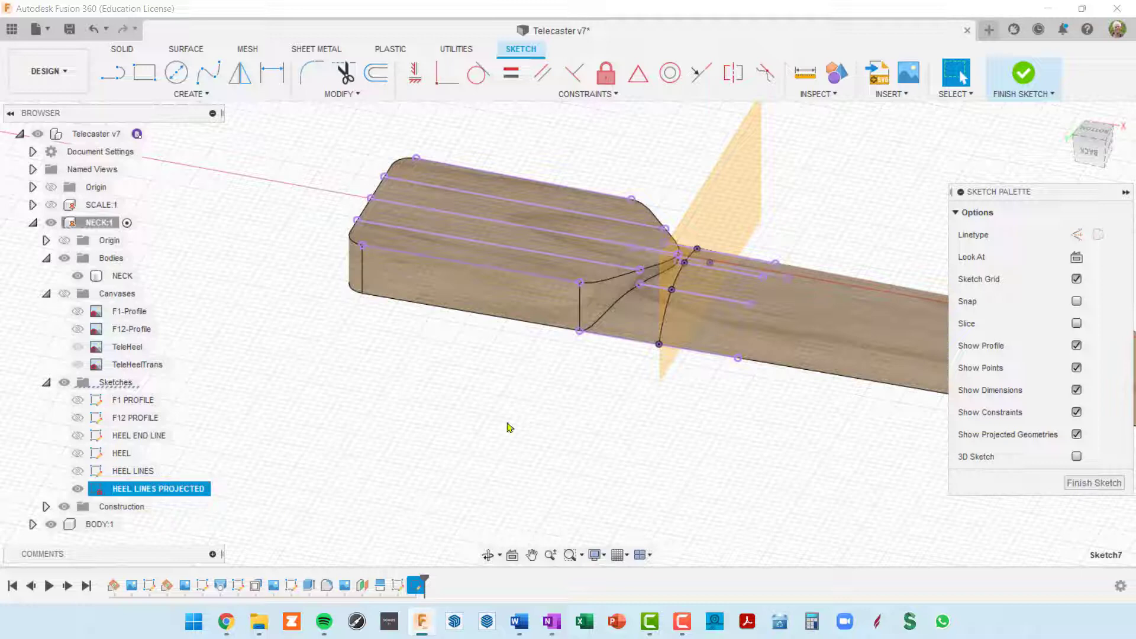
# Examine the projected lines around the transition and hide the neck's construction planes
pyautogui.keyDown('shift'); pyautogui.moveTo(510, 428); pyautogui.dragTo(679, 327, button='middle'); pyautogui.keyUp('shift')
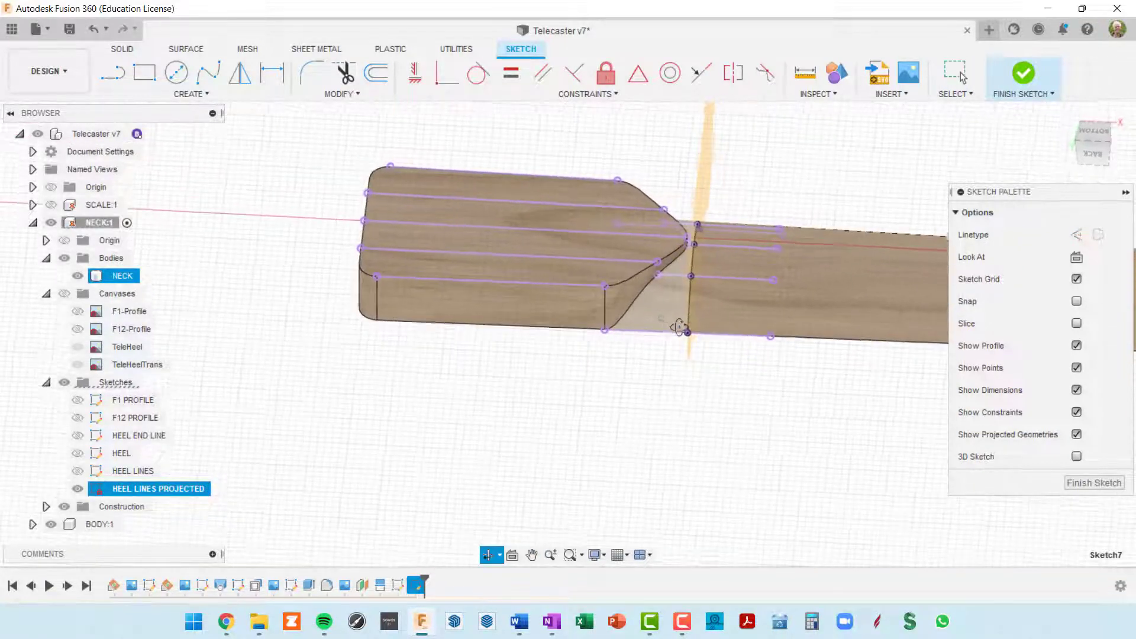
pyautogui.scroll(3, 687, 278)
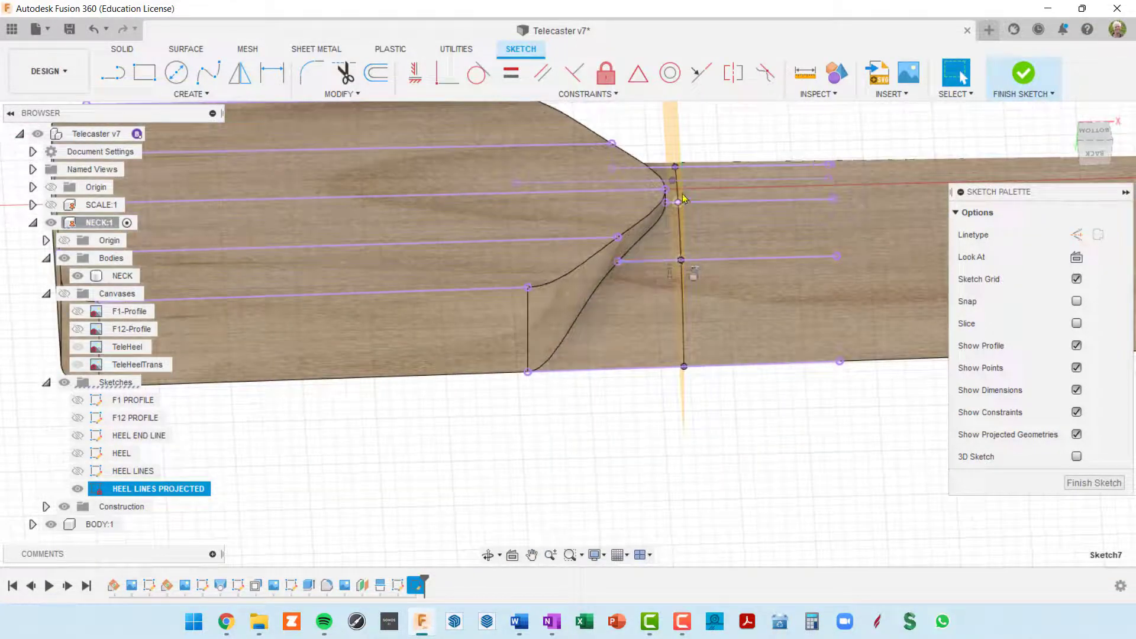
pyautogui.click(714, 269)
pyautogui.moveTo(714, 269)
pyautogui.keyDown('shift'); pyautogui.mouseDown(button='middle')
pyautogui.moveTo(704, 277)
pyautogui.moveTo(681, 261)
pyautogui.moveTo(749, 290)
pyautogui.moveTo(731, 297)
pyautogui.mouseUp(button='middle'); pyautogui.keyUp('shift')
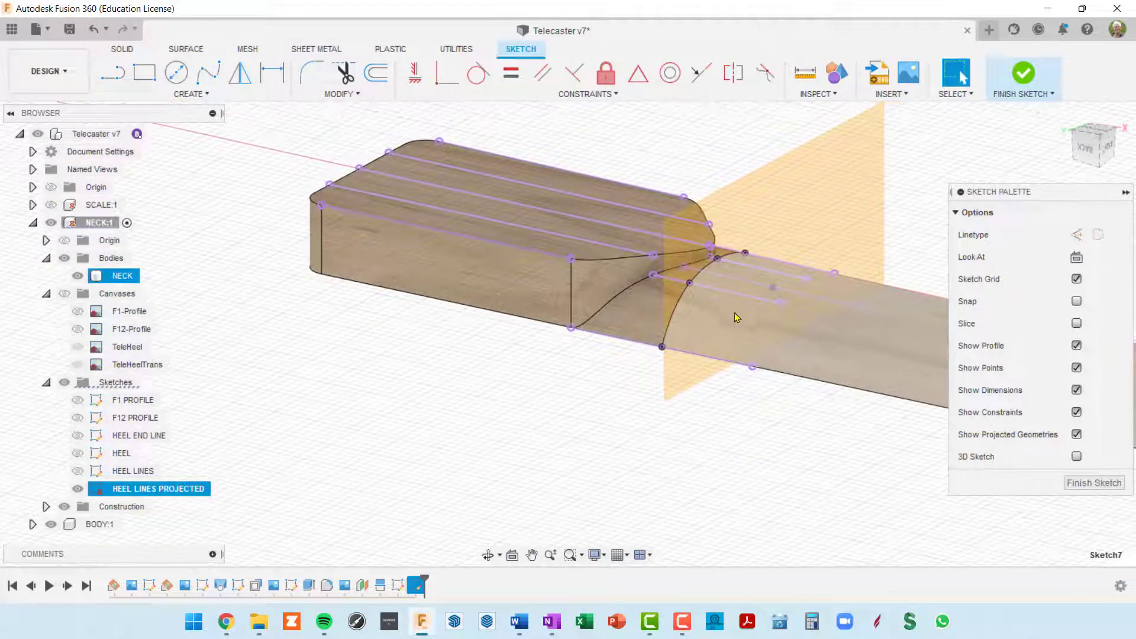
pyautogui.click(645, 362)
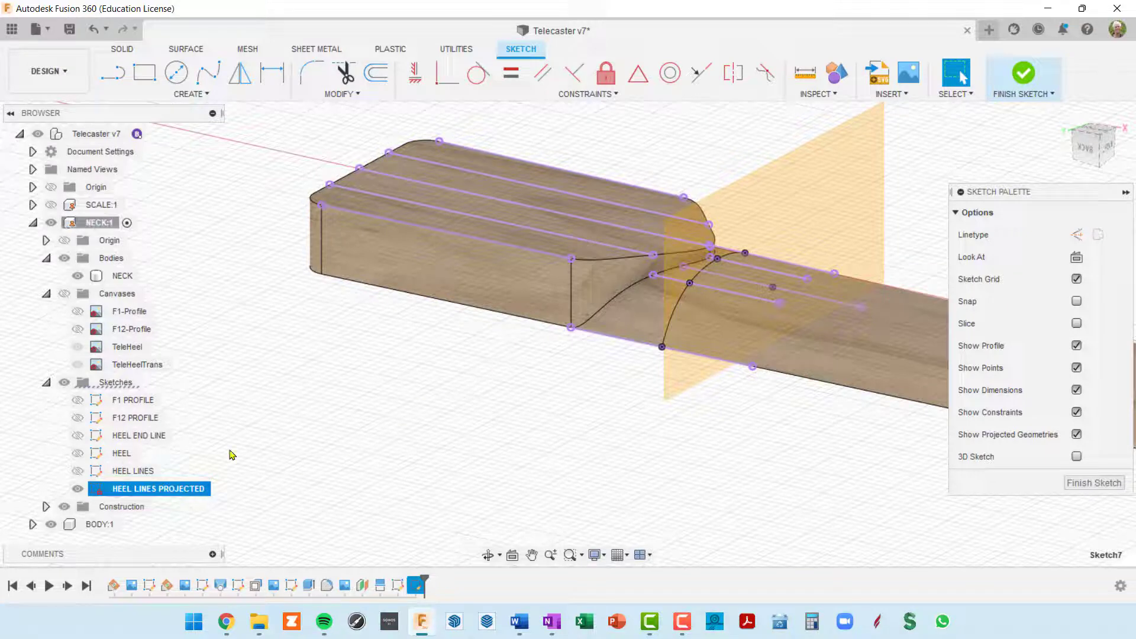
pyautogui.click(64, 507)
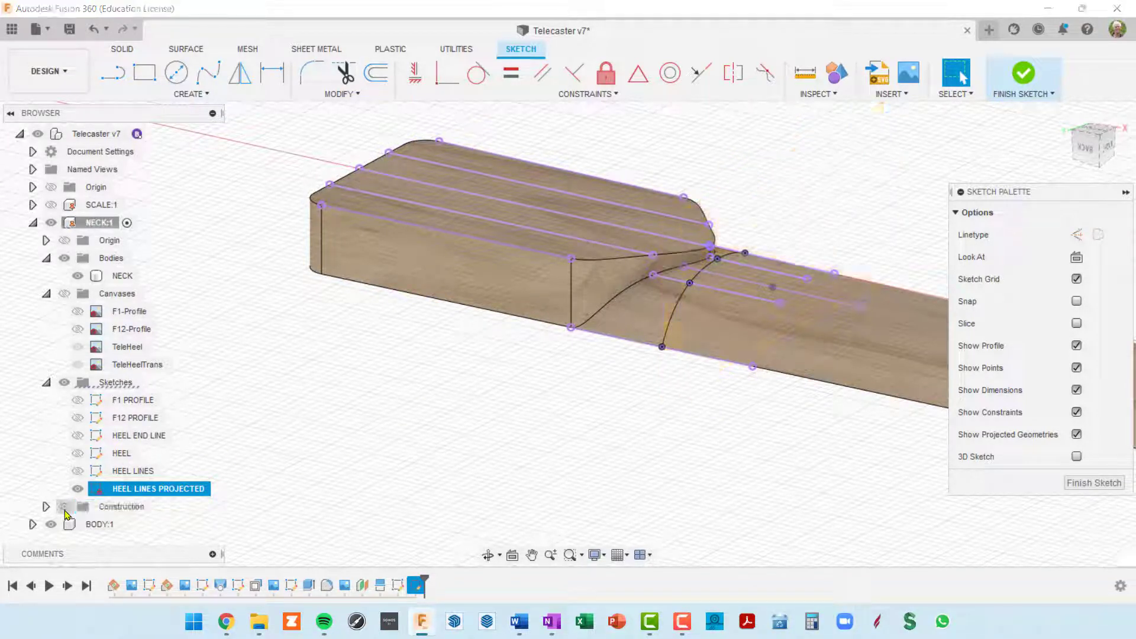
pyautogui.keyDown('shift'); pyautogui.moveTo(595, 364); pyautogui.dragTo(563, 360, button='middle'); pyautogui.keyUp('shift')
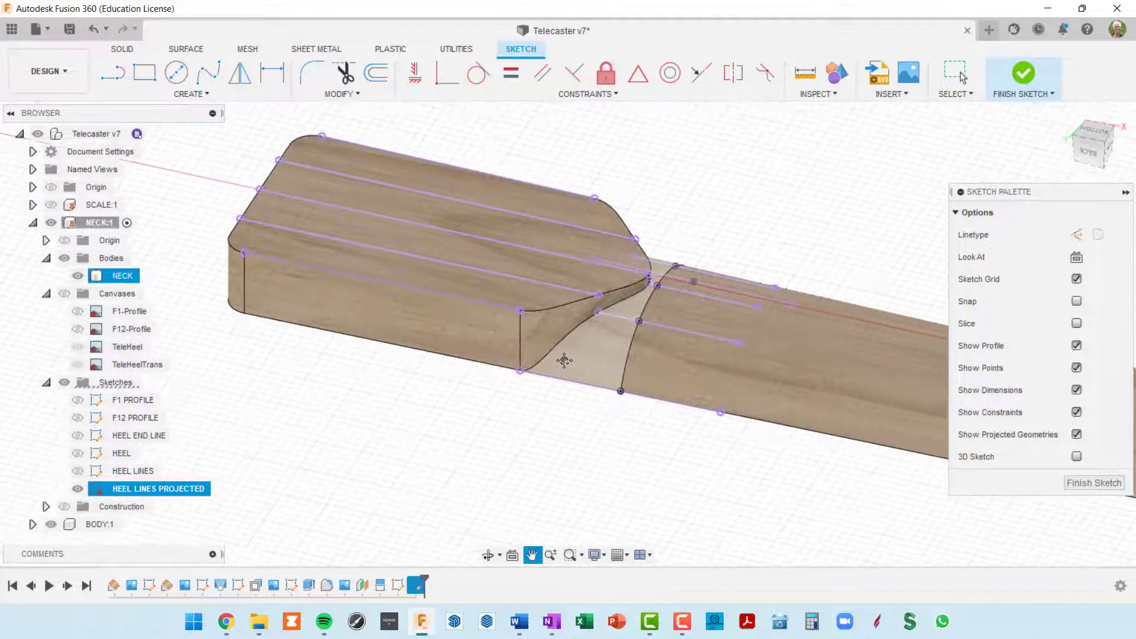
# Start the spline tool and enable 3D Sketch for the projected-lines sketch
pyautogui.click(203, 75)
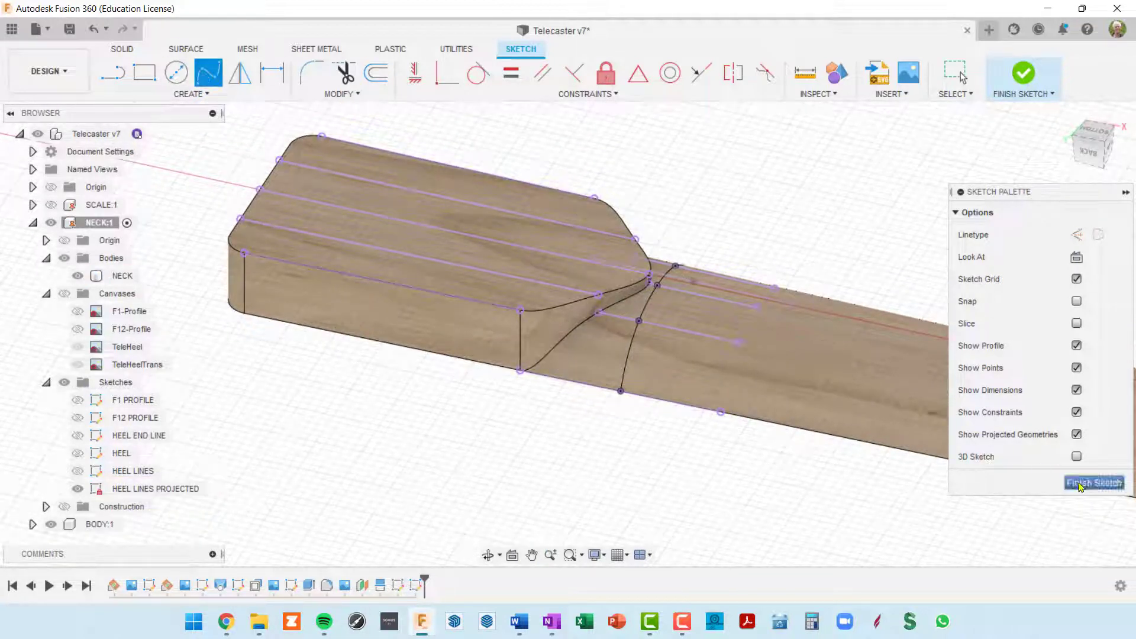
pyautogui.click(1077, 457)
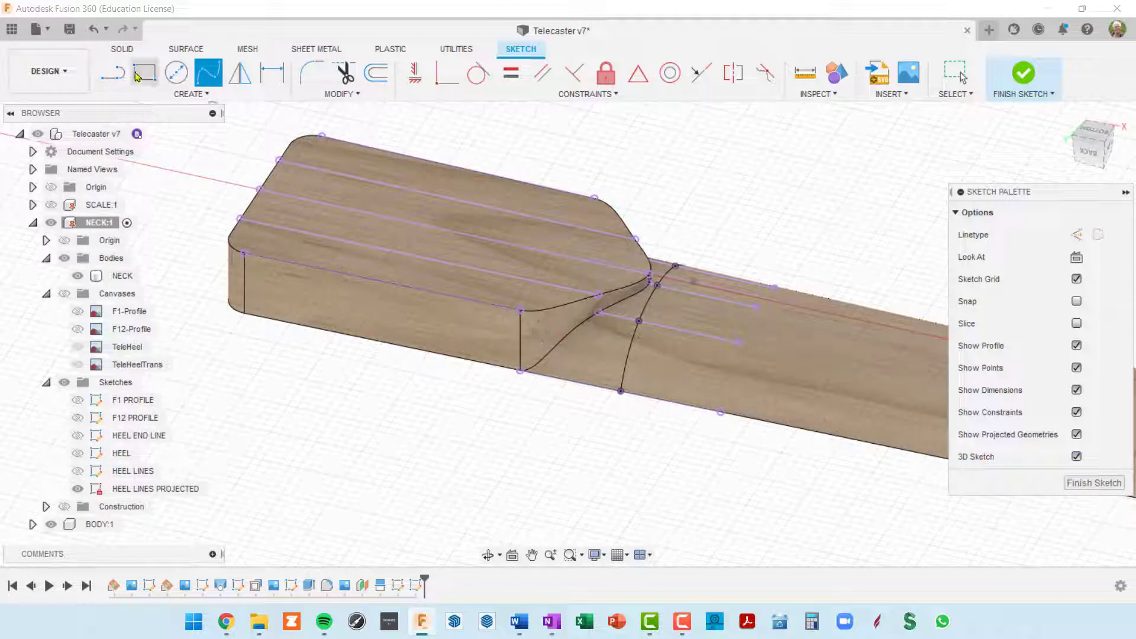
pyautogui.click(176, 72)
pyautogui.press('Escape')
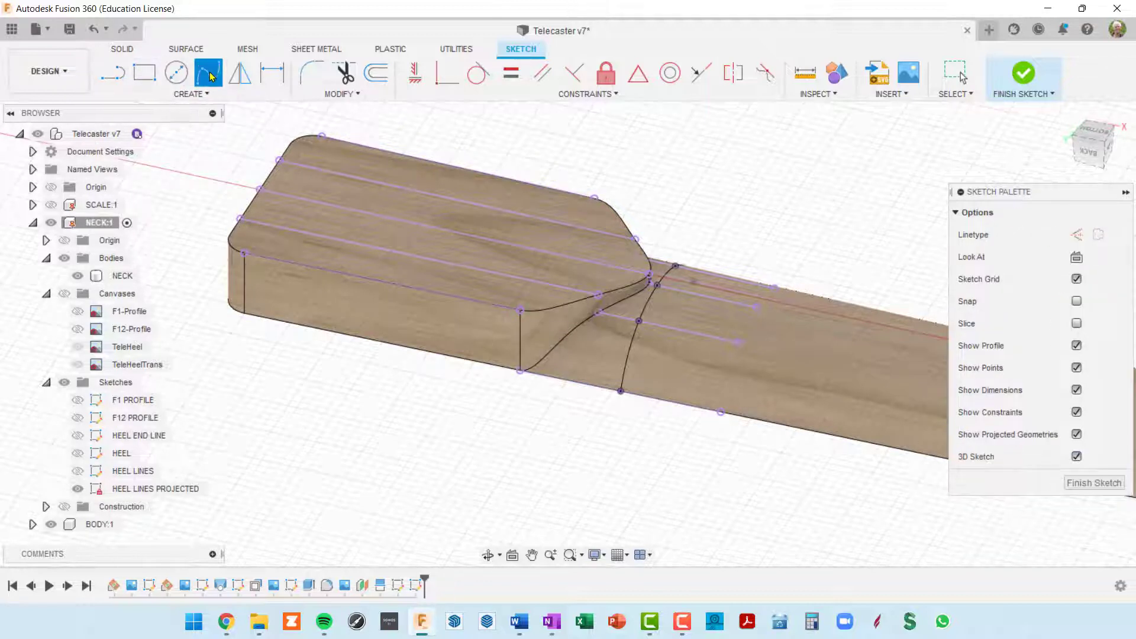
pyautogui.click(894, 342)
# Draw a two-point 3D spline from the heel face's near side corner to the near end of the curved line across the neck back
pyautogui.moveTo(688, 343); pyautogui.dragTo(572, 292, button='middle')
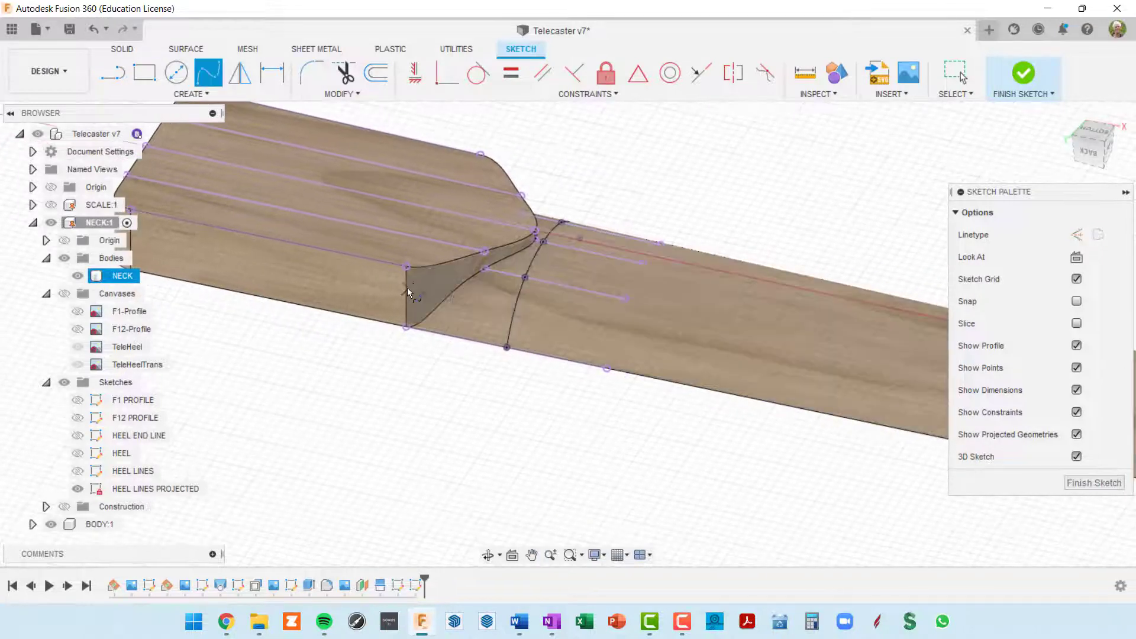
pyautogui.scroll(3, 417, 276)
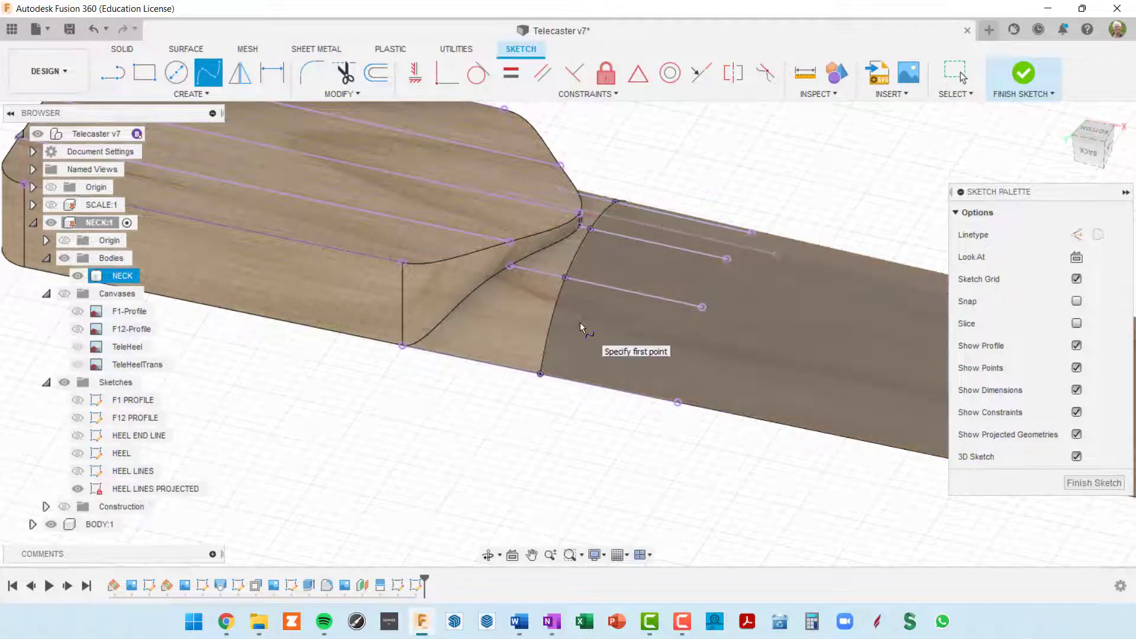
pyautogui.scroll(-2, 593, 324)
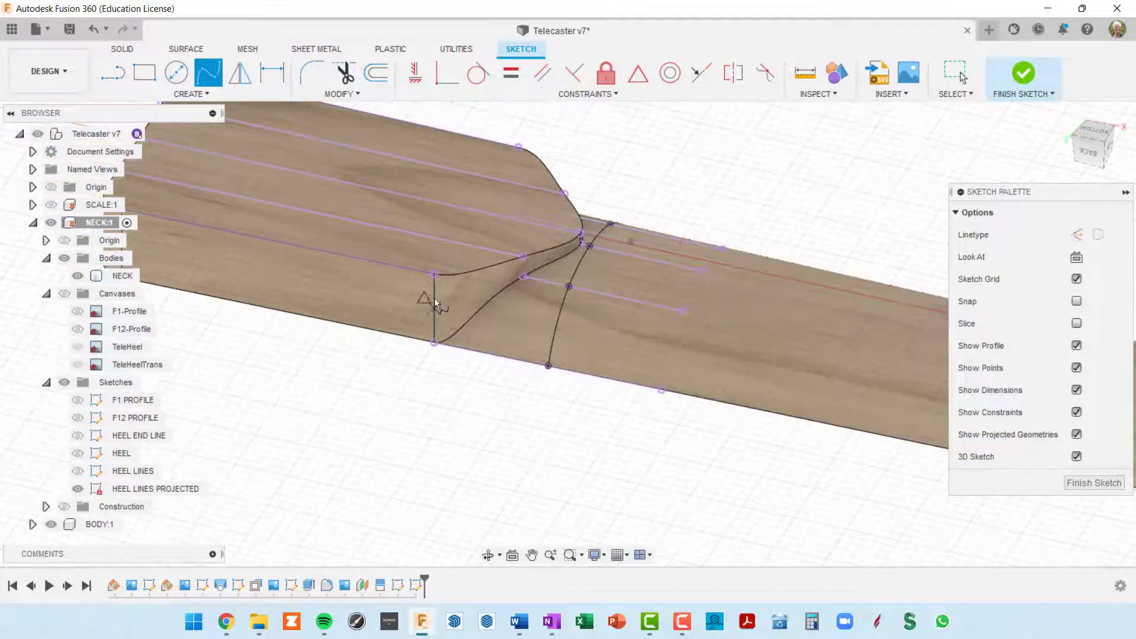
pyautogui.scroll(2, 435, 274)
pyautogui.scroll(2, 436, 275)
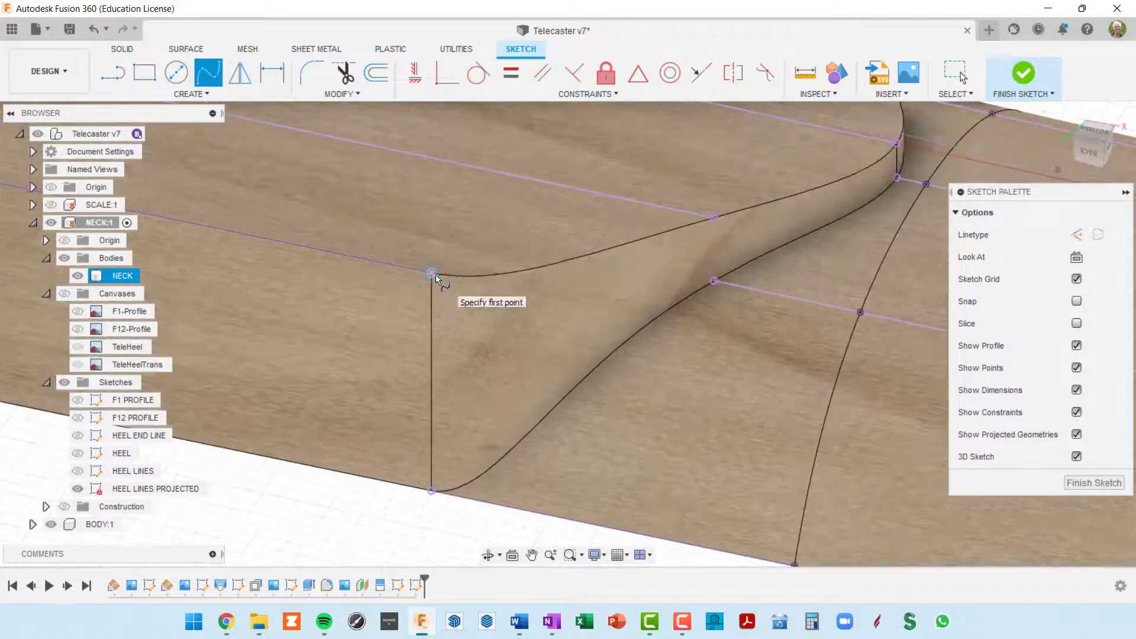
pyautogui.click(433, 273)
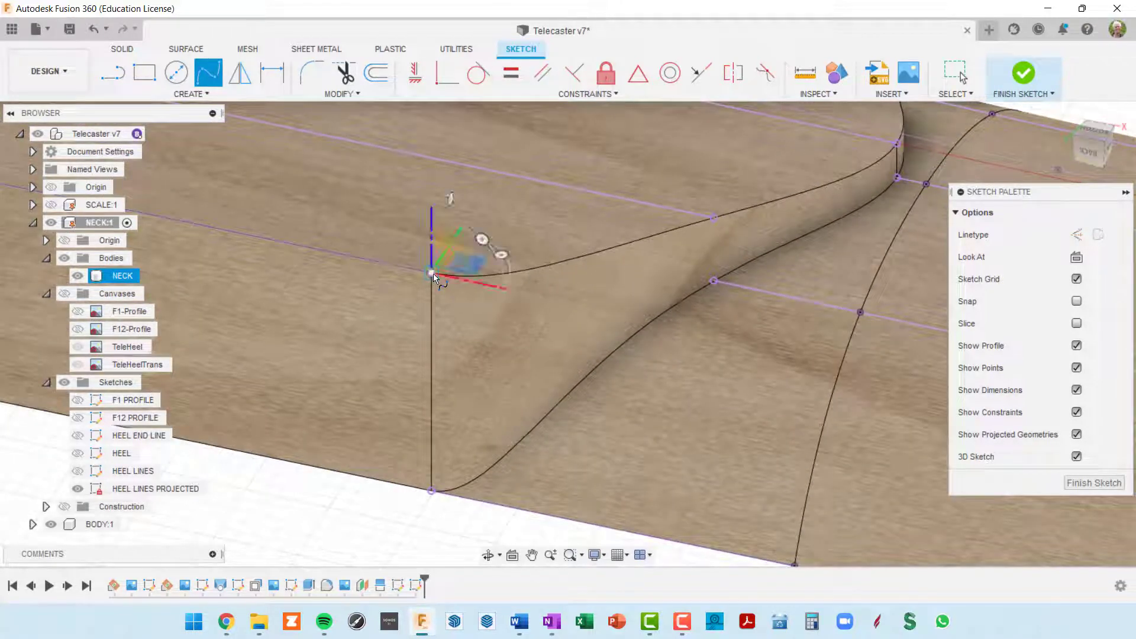
pyautogui.keyDown('shift'); pyautogui.moveTo(434, 273); pyautogui.dragTo(729, 438, button='middle'); pyautogui.keyUp('shift')
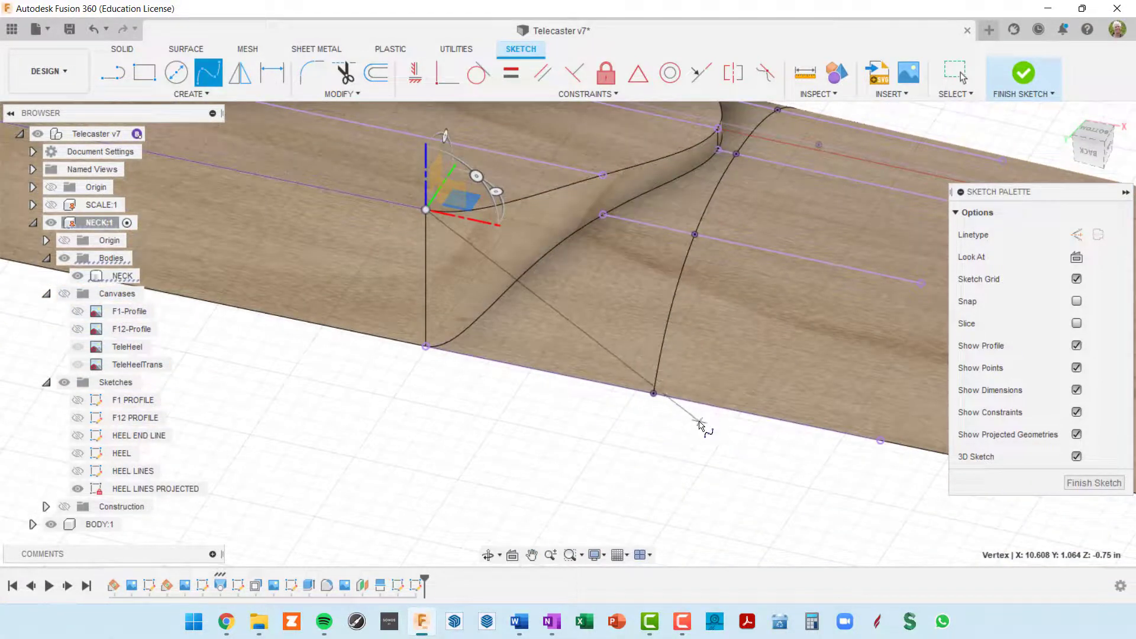
pyautogui.click(654, 395)
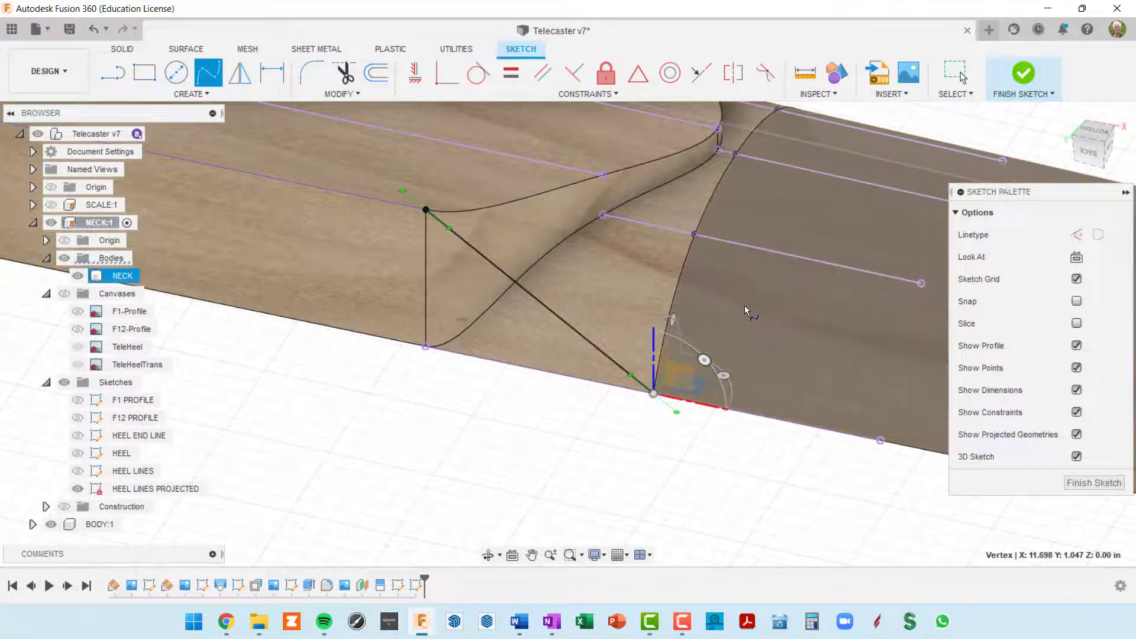
pyautogui.moveTo(720, 463); pyautogui.dragTo(701, 555, button='middle')
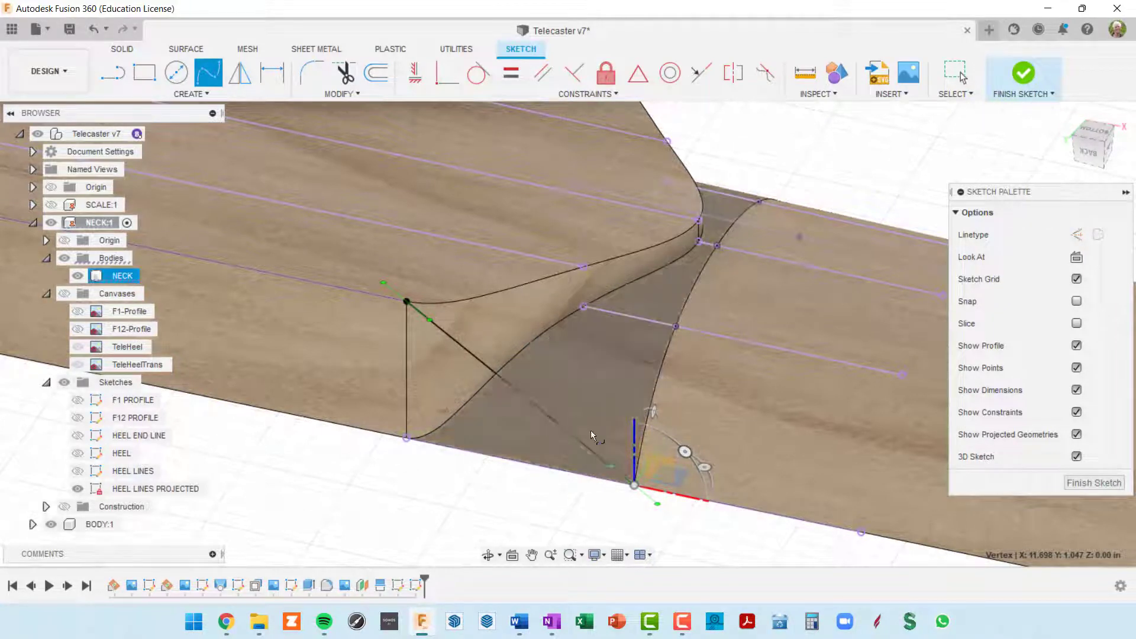
pyautogui.moveTo(709, 397); pyautogui.dragTo(668, 415, button='middle')
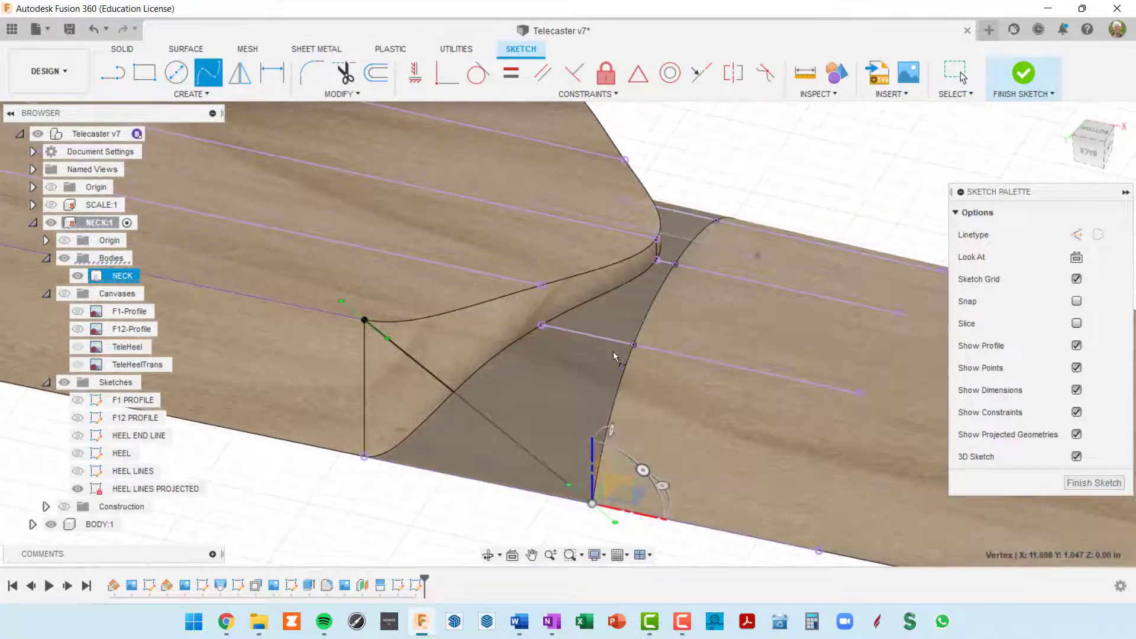
pyautogui.moveTo(613, 353); pyautogui.dragTo(595, 329, button='middle')
pyautogui.press('Escape')
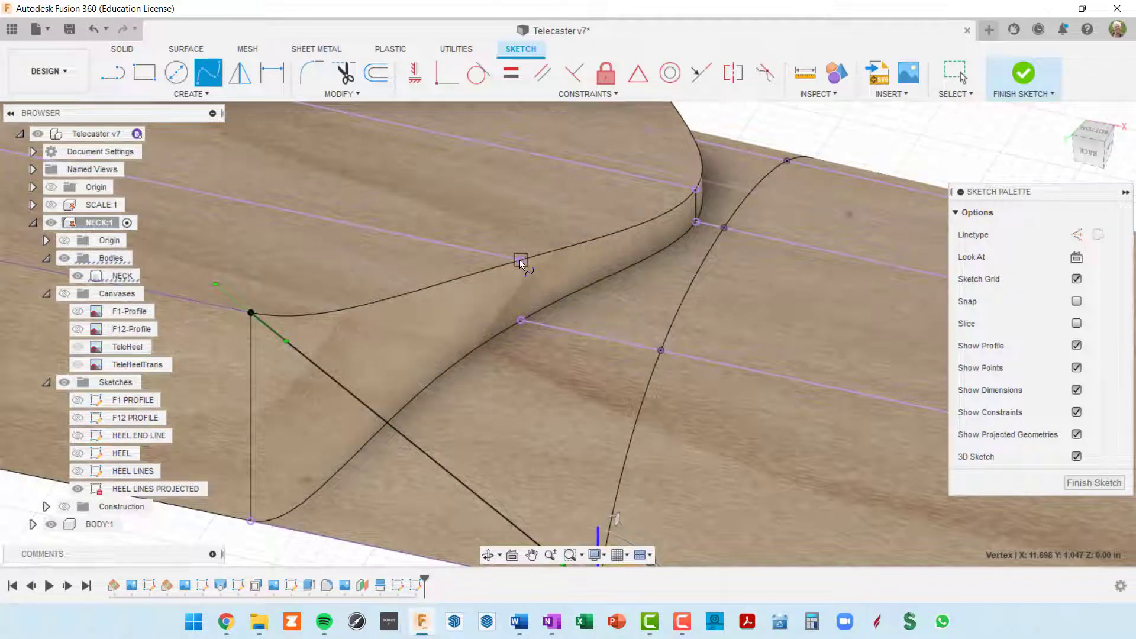
# Draw two-point 3D splines from the heel face's second and middle guide-line ends to the matching points on the neck-back curve
pyautogui.click(520, 261)
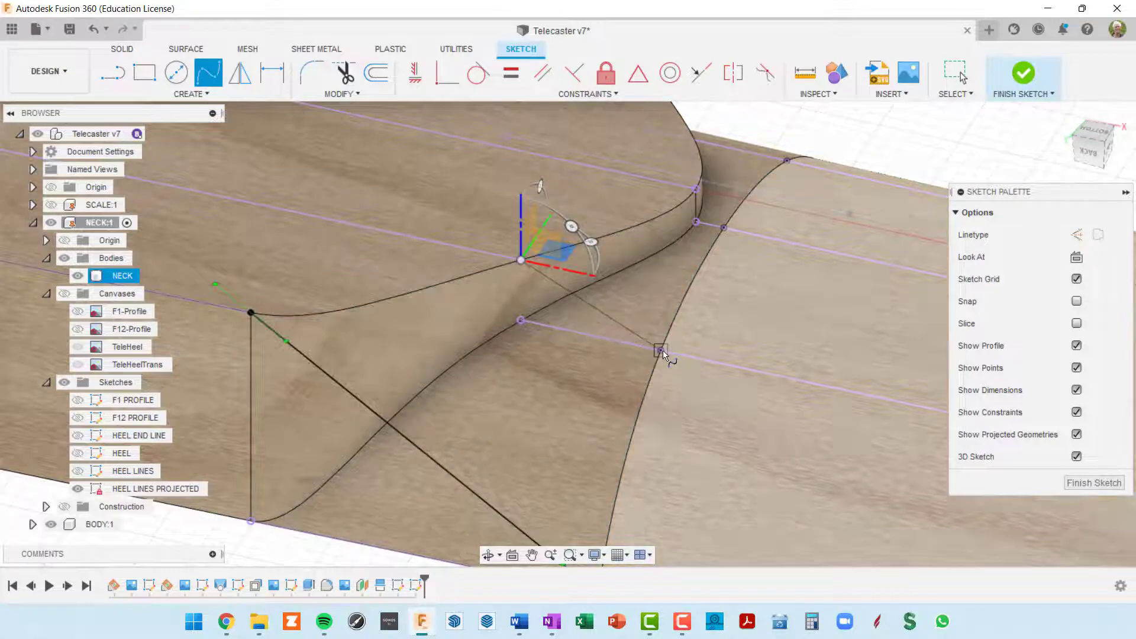
pyautogui.click(661, 350)
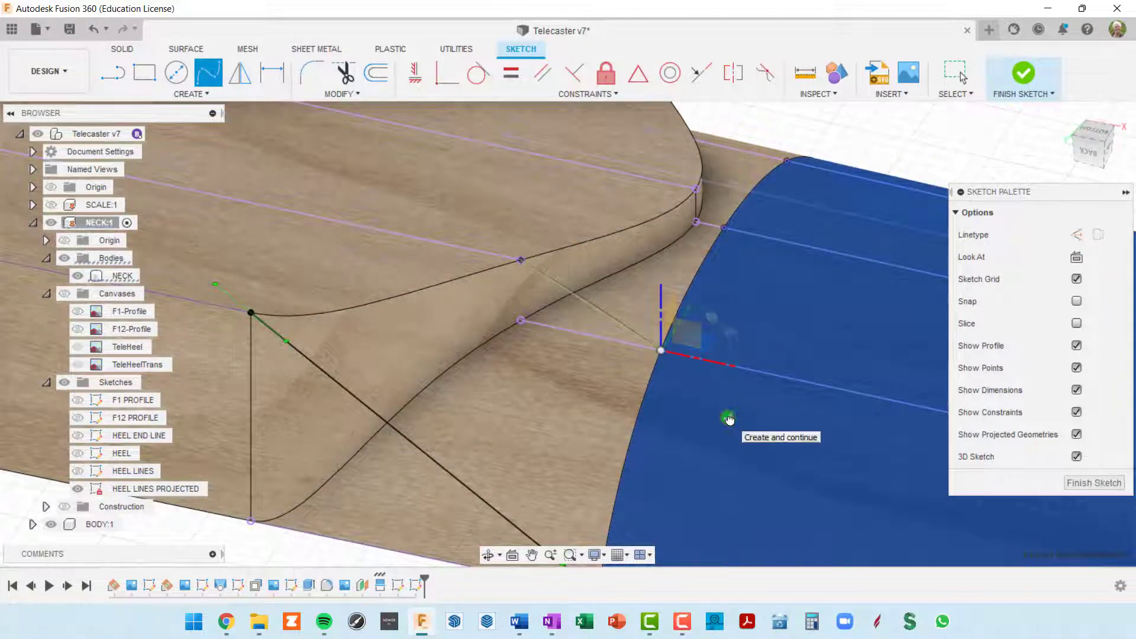
pyautogui.moveTo(730, 420)
pyautogui.mouseDown(button='middle')
pyautogui.moveTo(712, 322)
pyautogui.moveTo(655, 383)
pyautogui.moveTo(634, 293)
pyautogui.moveTo(616, 283)
pyautogui.mouseUp(button='middle')
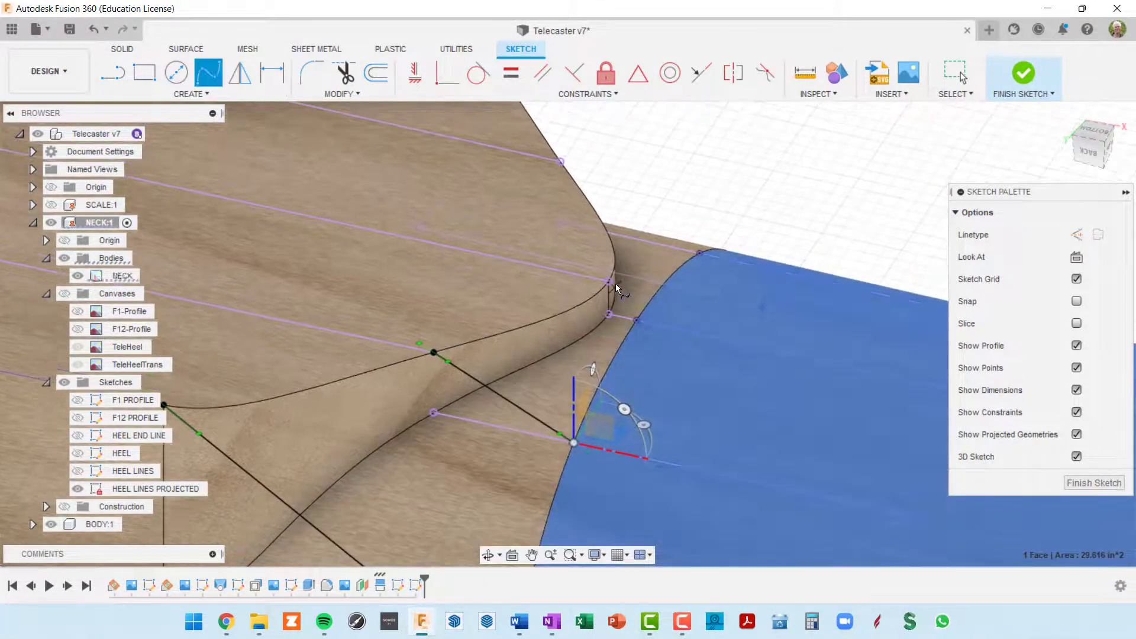
pyautogui.click(609, 282)
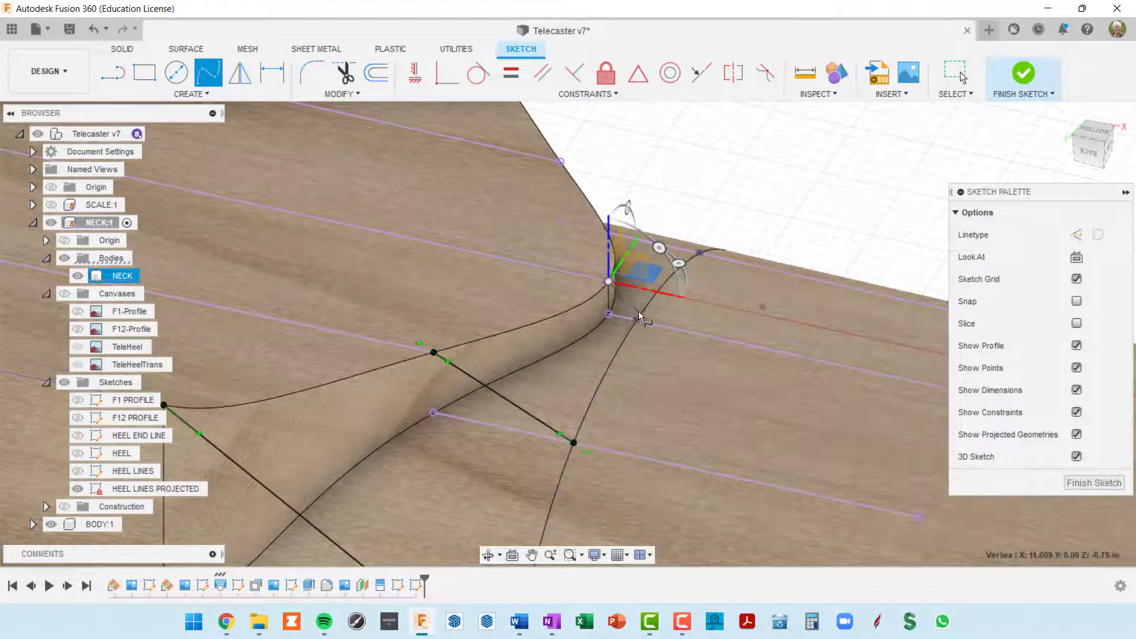
pyautogui.click(638, 319)
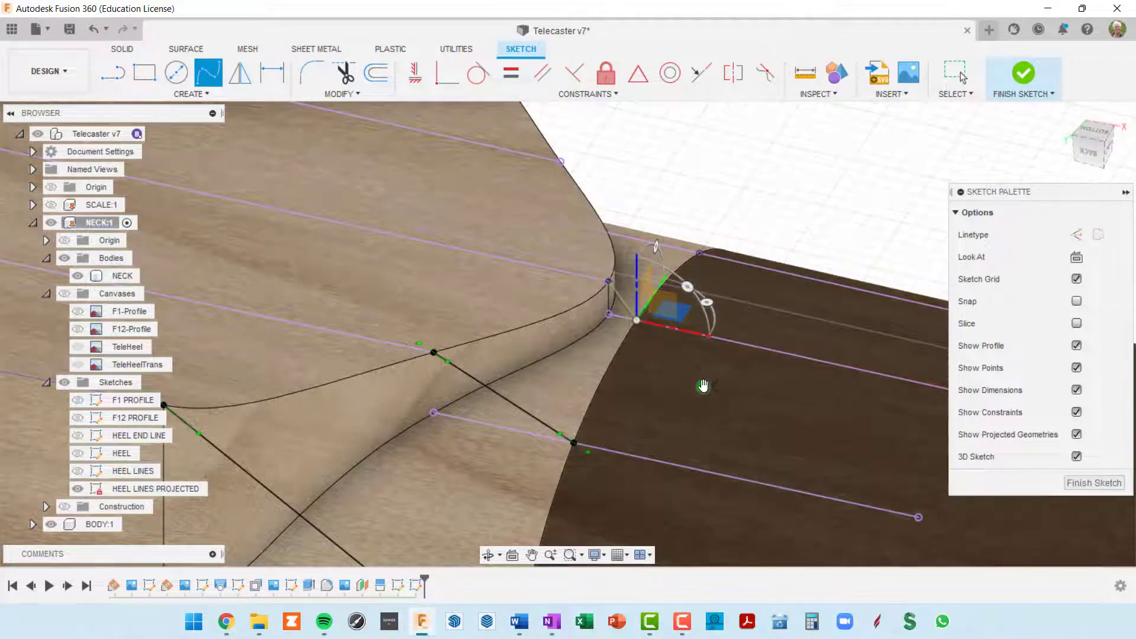
pyautogui.click(703, 387)
# Draw 3D splines joining the heel face's fourth guide-line end and far side corner to the matching points on the neck-back curve
pyautogui.keyDown('shift'); pyautogui.moveTo(772, 343); pyautogui.dragTo(638, 349, button='middle'); pyautogui.keyUp('shift')
pyautogui.click(654, 328)
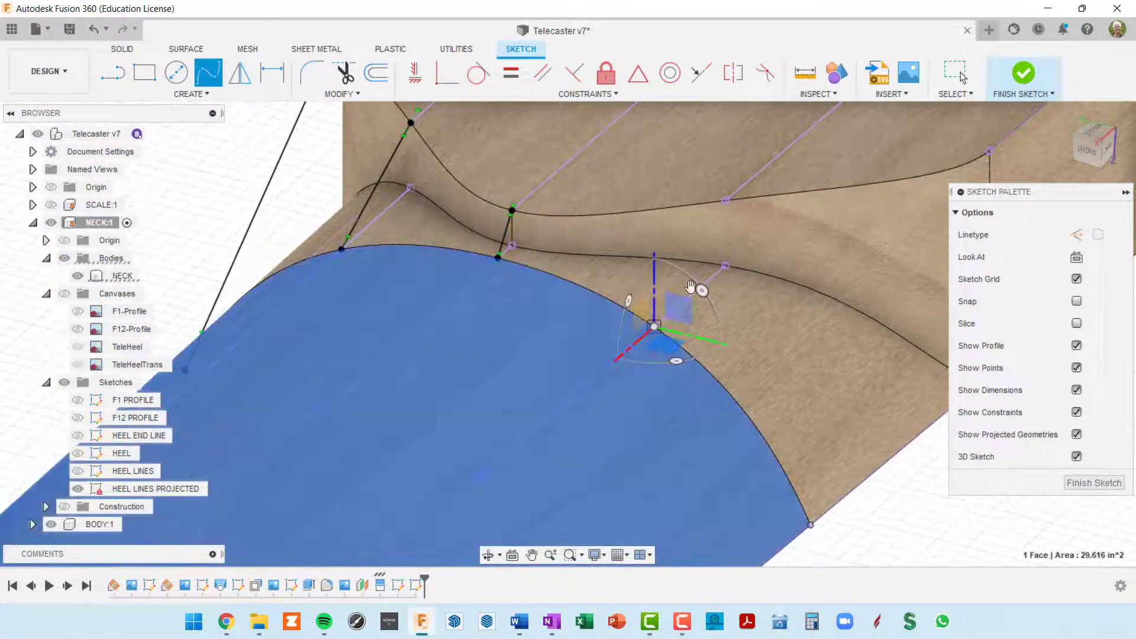
pyautogui.click(727, 202)
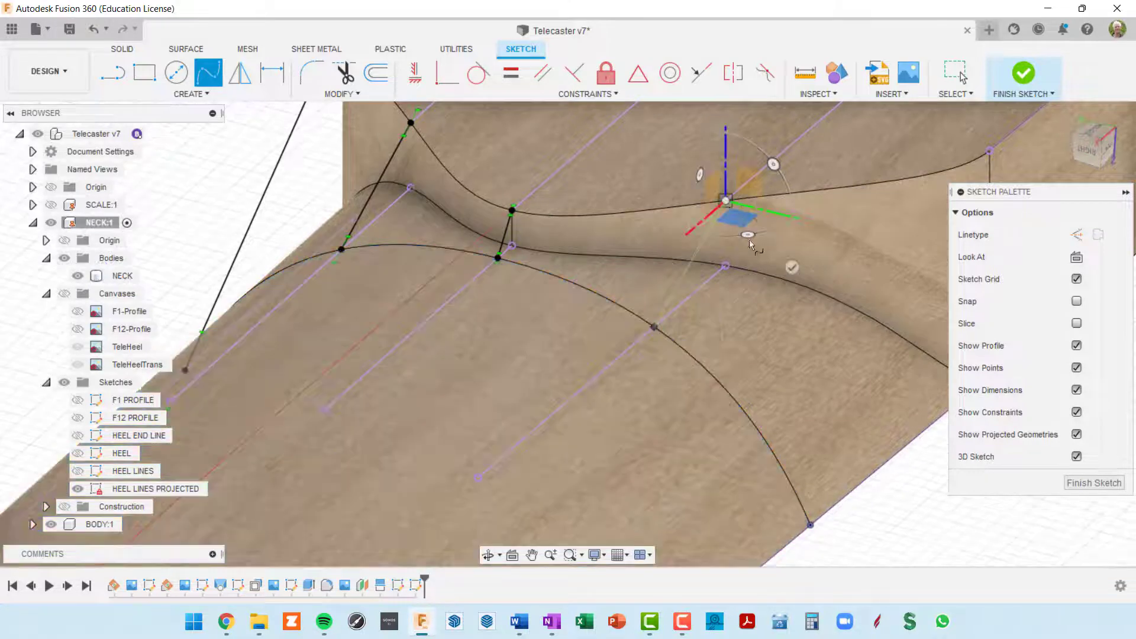
pyautogui.scroll(-2, 787, 303)
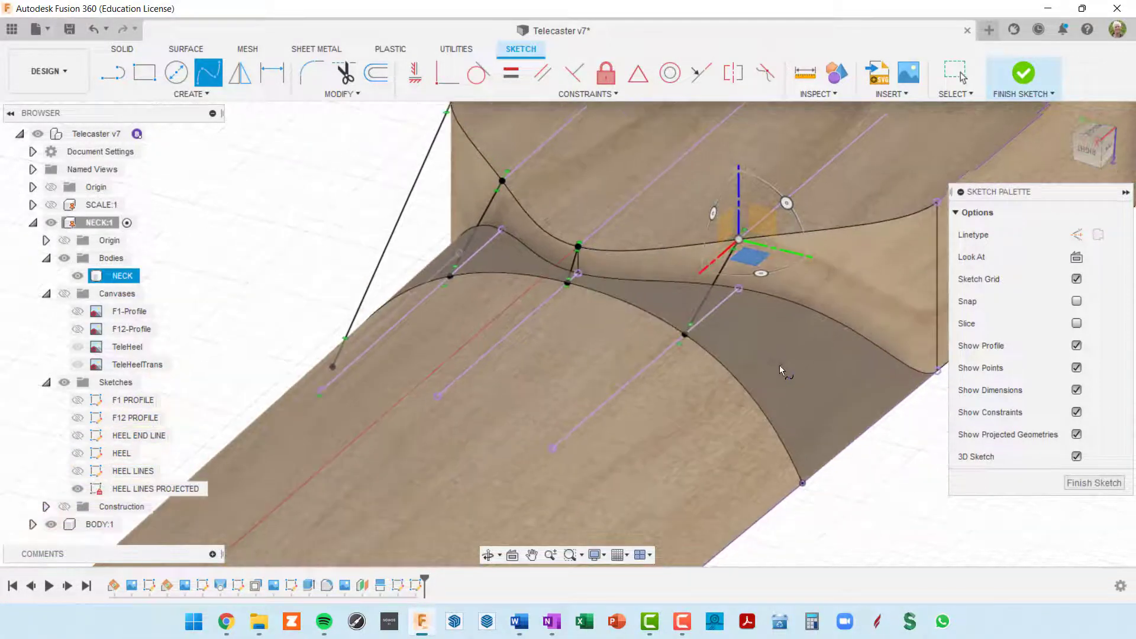
pyautogui.moveTo(779, 364); pyautogui.dragTo(648, 295, button='middle')
pyautogui.click(679, 382)
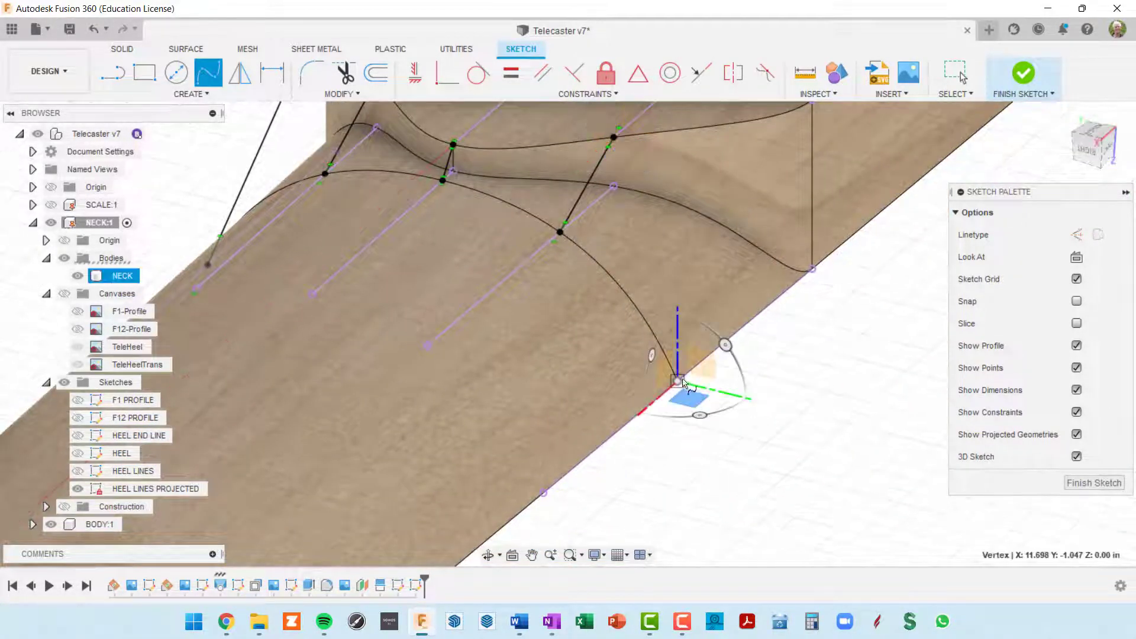
pyautogui.moveTo(809, 112); pyautogui.dragTo(779, 192, button='middle')
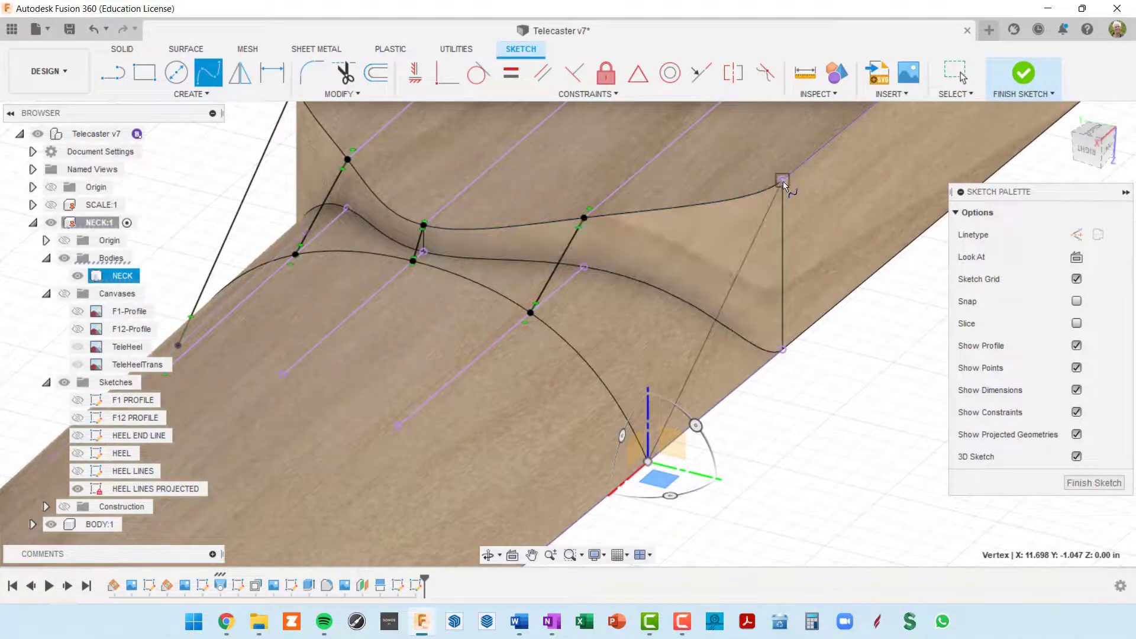
pyautogui.click(783, 180)
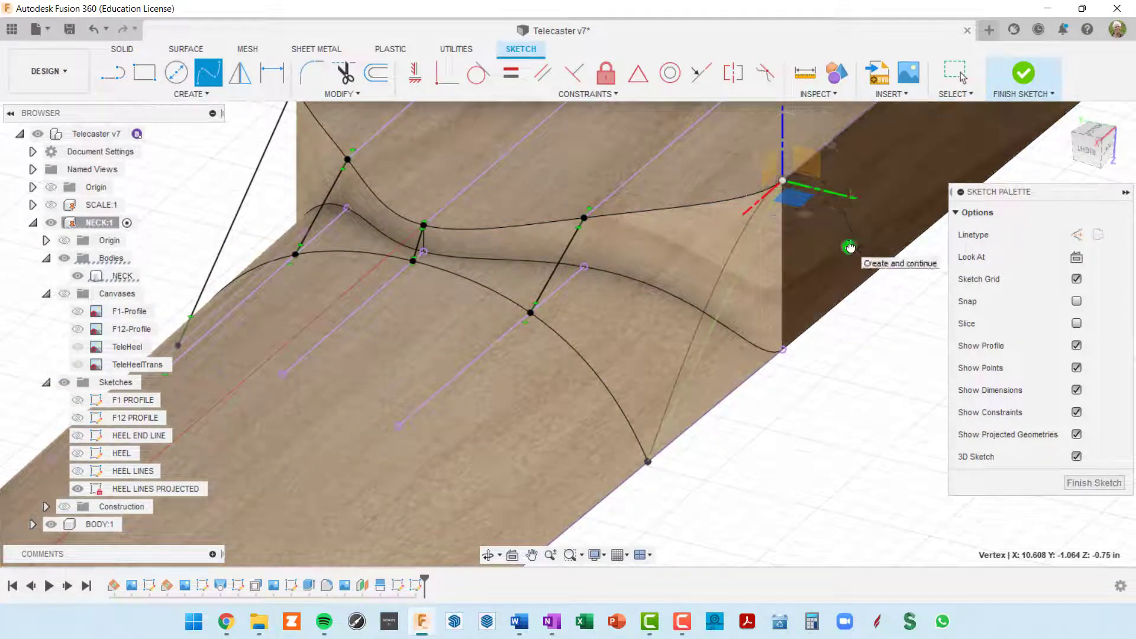
pyautogui.moveTo(852, 246)
pyautogui.keyDown('shift'); pyautogui.mouseDown(button='middle')
pyautogui.moveTo(817, 260)
pyautogui.moveTo(747, 350)
pyautogui.moveTo(792, 288)
pyautogui.moveTo(740, 254)
pyautogui.moveTo(665, 284)
pyautogui.moveTo(648, 251)
pyautogui.moveTo(671, 270)
pyautogui.mouseUp(button='middle'); pyautogui.keyUp('shift')
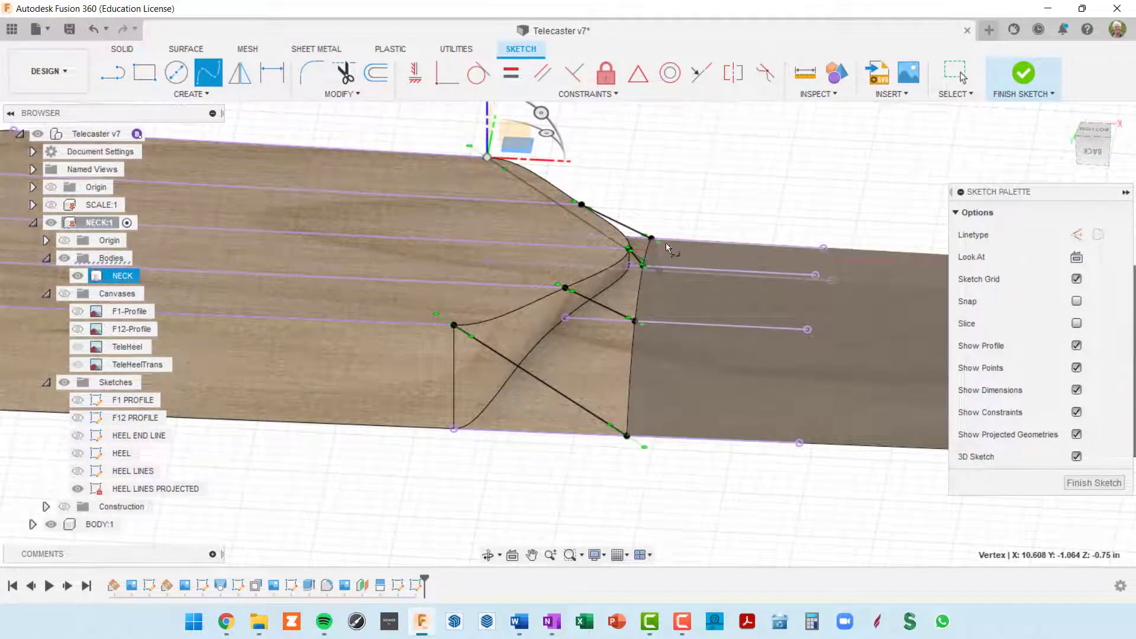
# Apply Tangent constraints between the near-side, second and middle splines and their projected lengthwise lines on the neck
pyautogui.click(479, 80)
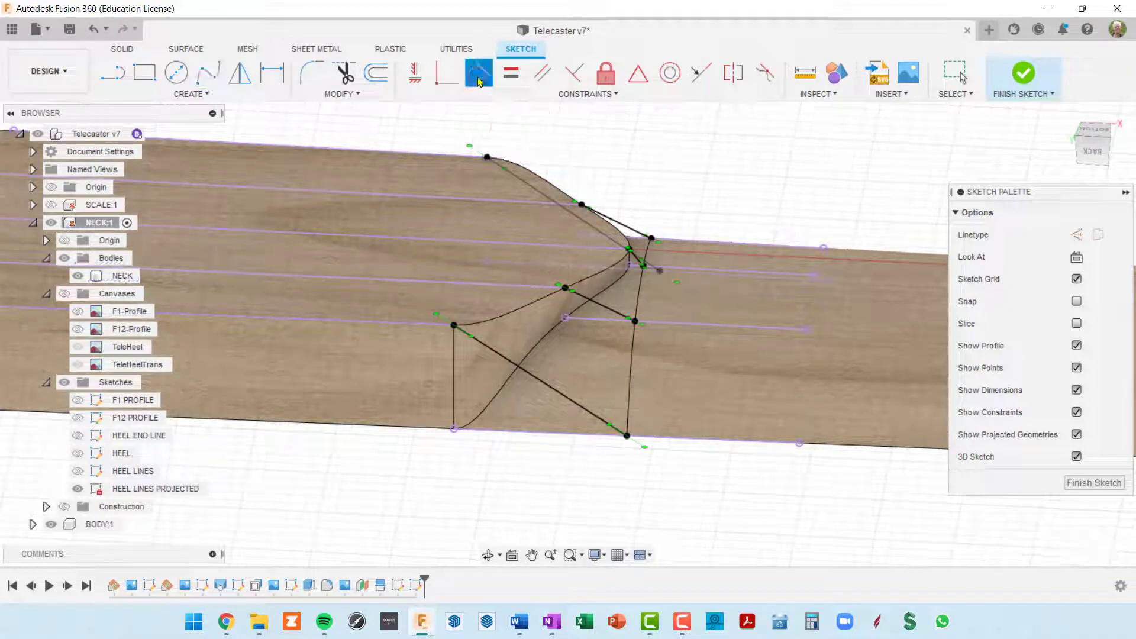
pyautogui.click(549, 389)
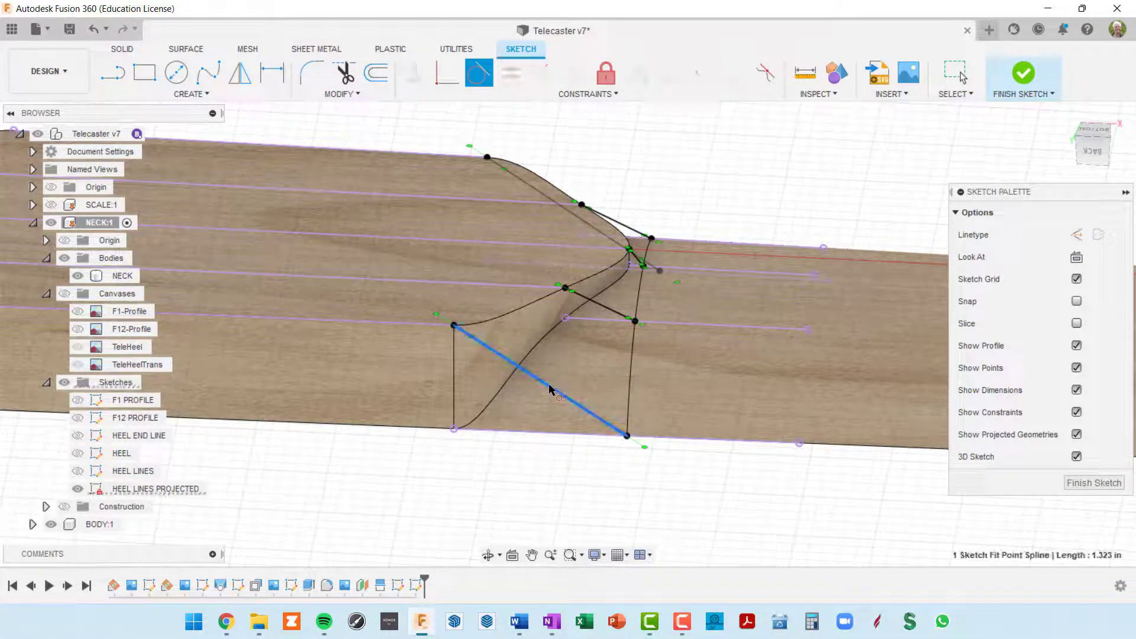
pyautogui.click(699, 443)
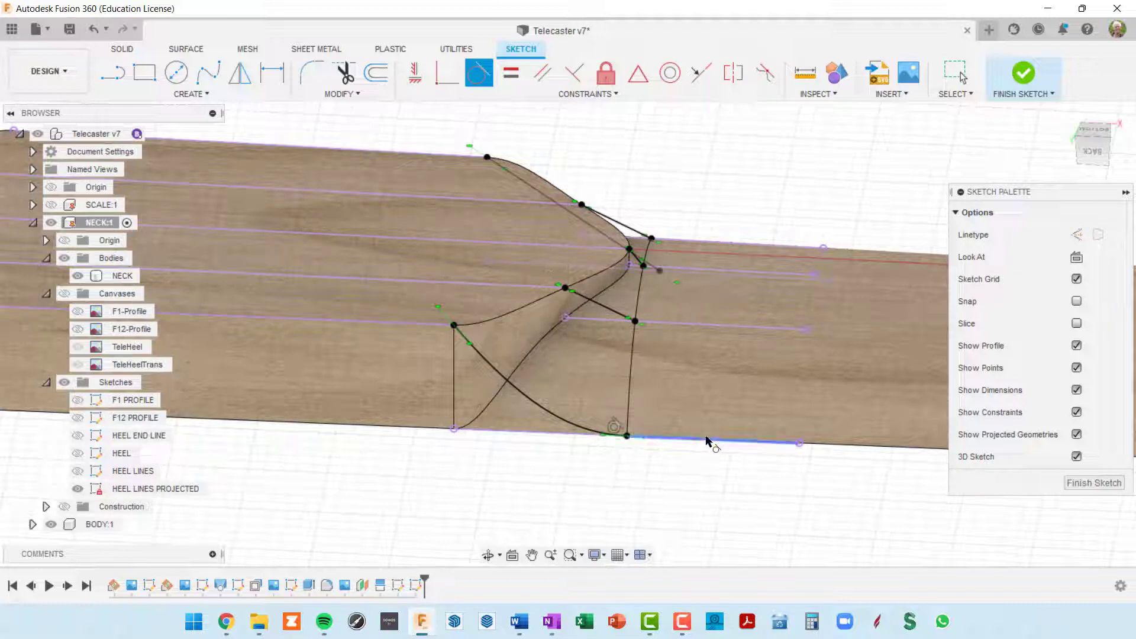
pyautogui.scroll(2, 608, 327)
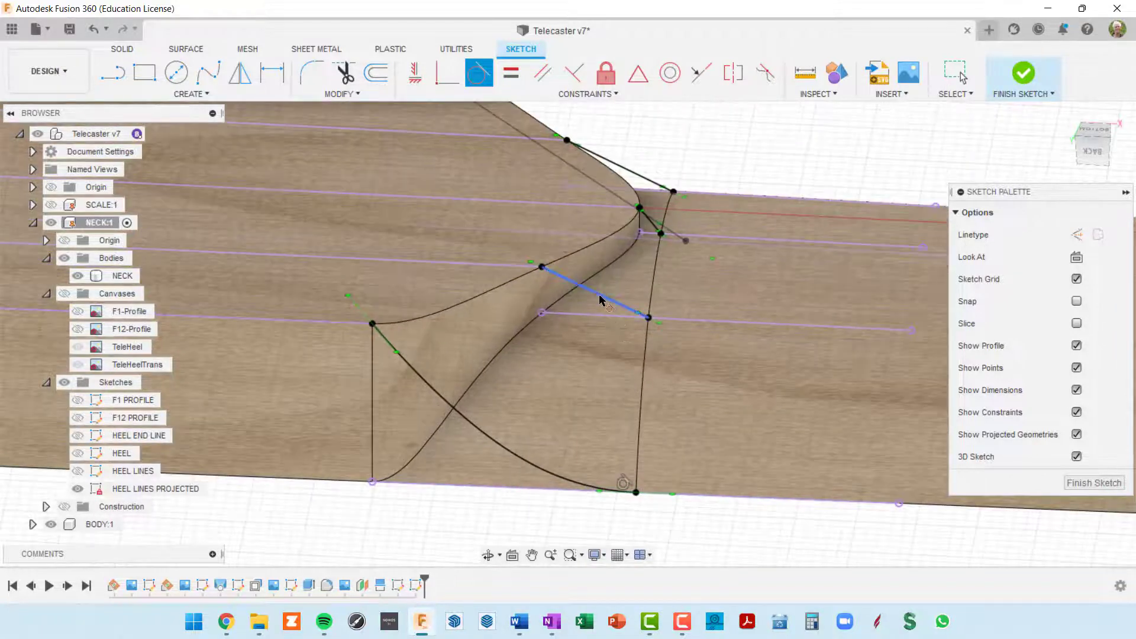
pyautogui.click(602, 301)
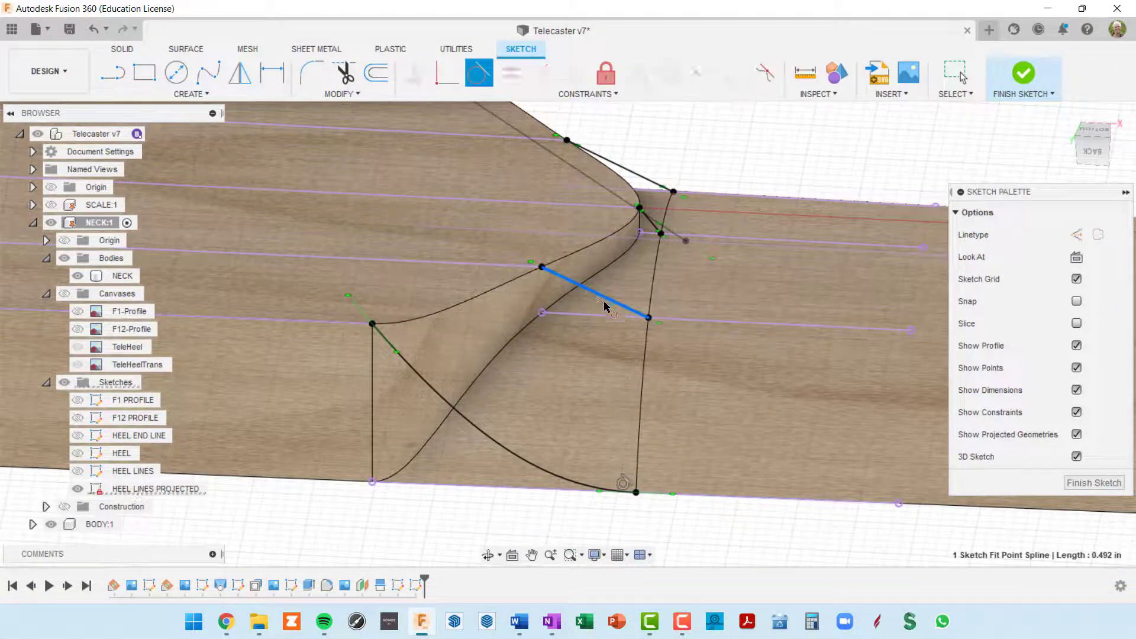
pyautogui.press('Escape')
pyautogui.moveTo(690, 320)
pyautogui.keyDown('shift'); pyautogui.mouseDown(button='middle')
pyautogui.moveTo(629, 355)
pyautogui.moveTo(582, 322)
pyautogui.mouseUp(button='middle'); pyautogui.keyUp('shift')
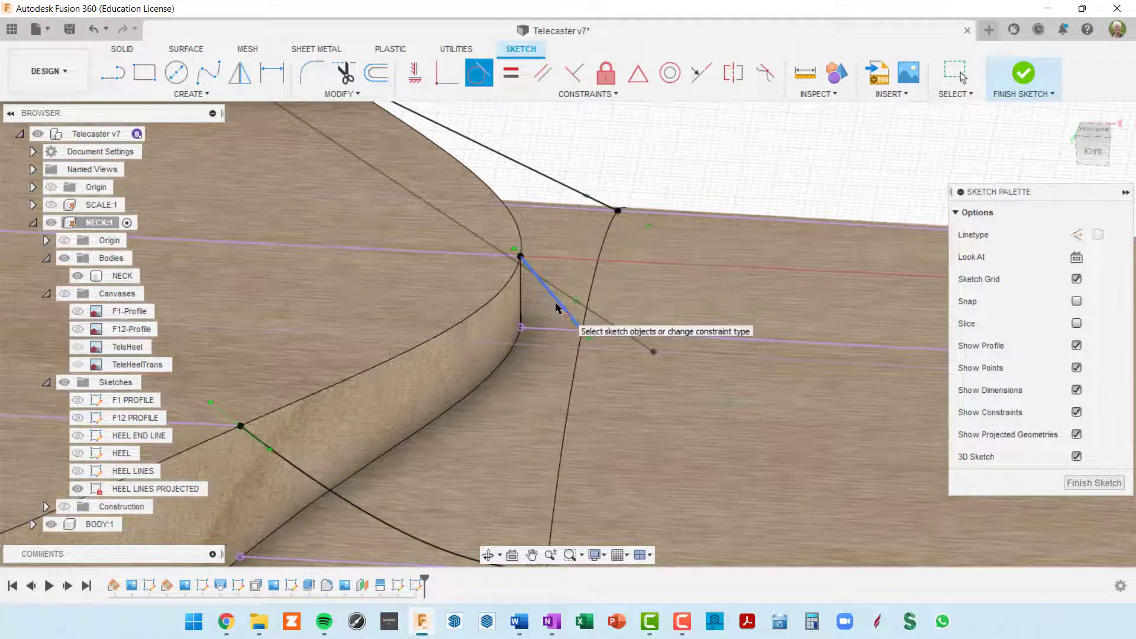
pyautogui.click(561, 306)
pyautogui.press('Escape')
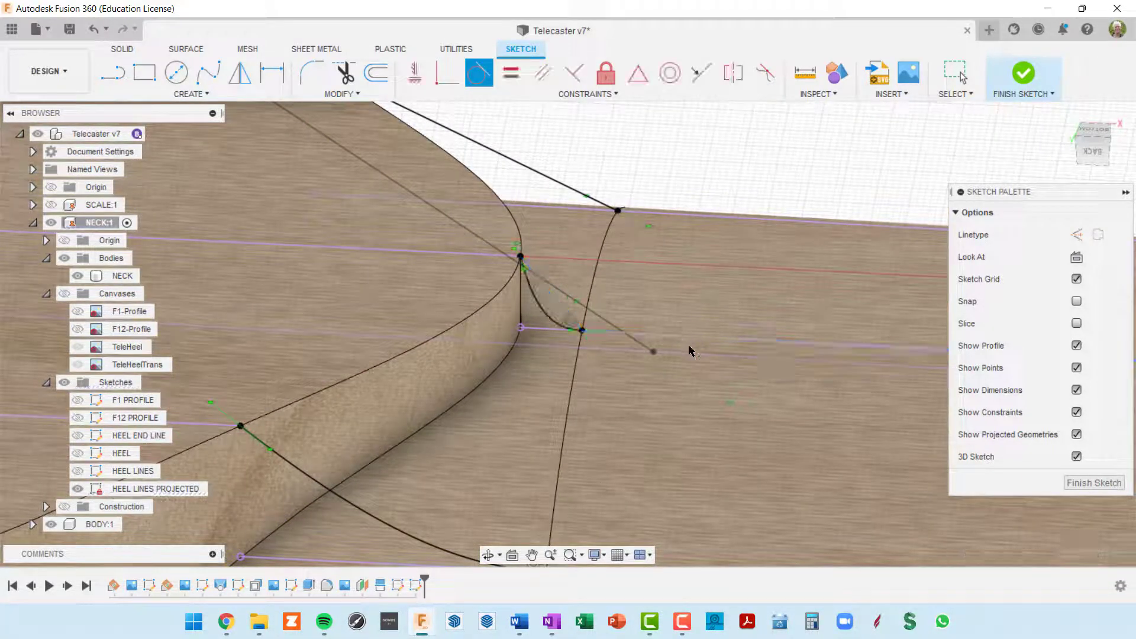
# Make the fourth and far-side splines tangent to their projected neck lines and finish the sketch
pyautogui.moveTo(657, 349)
pyautogui.keyDown('shift'); pyautogui.mouseDown(button='middle')
pyautogui.moveTo(699, 349)
pyautogui.moveTo(633, 331)
pyautogui.moveTo(518, 345)
pyautogui.moveTo(680, 292)
pyautogui.moveTo(604, 264)
pyautogui.moveTo(662, 285)
pyautogui.mouseUp(button='middle'); pyautogui.keyUp('shift')
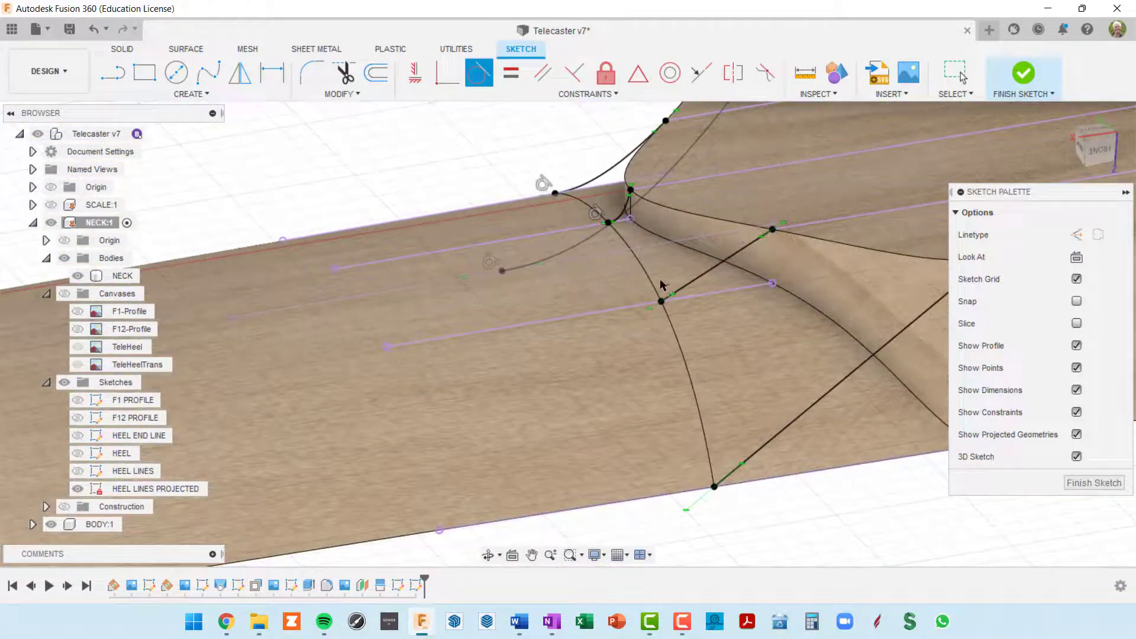
pyautogui.click(704, 280)
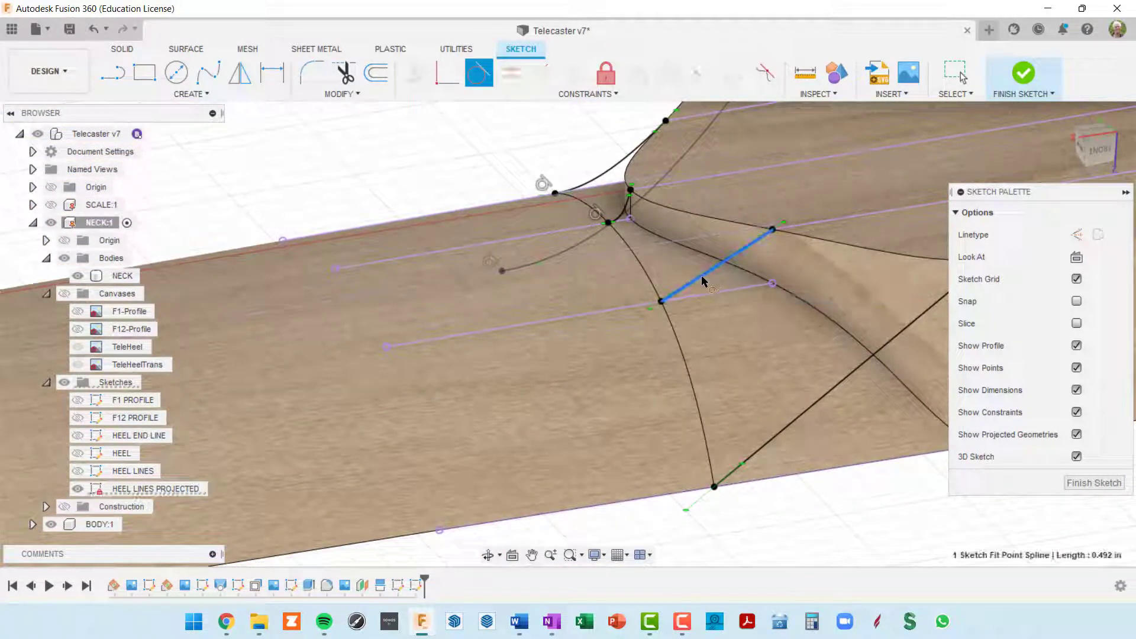
pyautogui.click(617, 309)
pyautogui.click(848, 383)
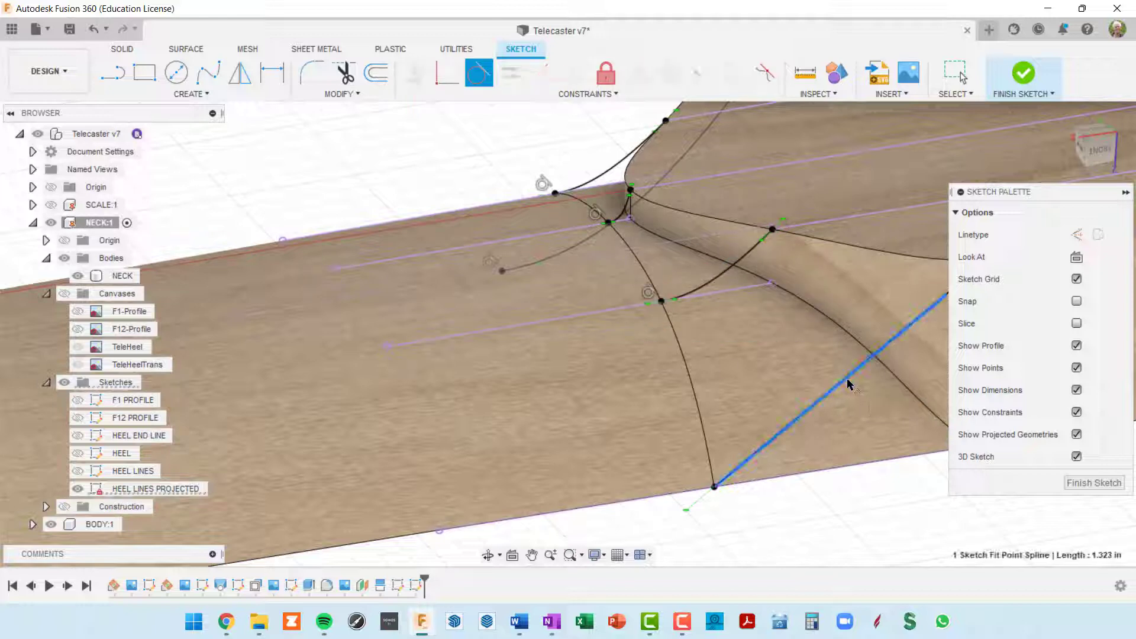
pyautogui.press('Escape')
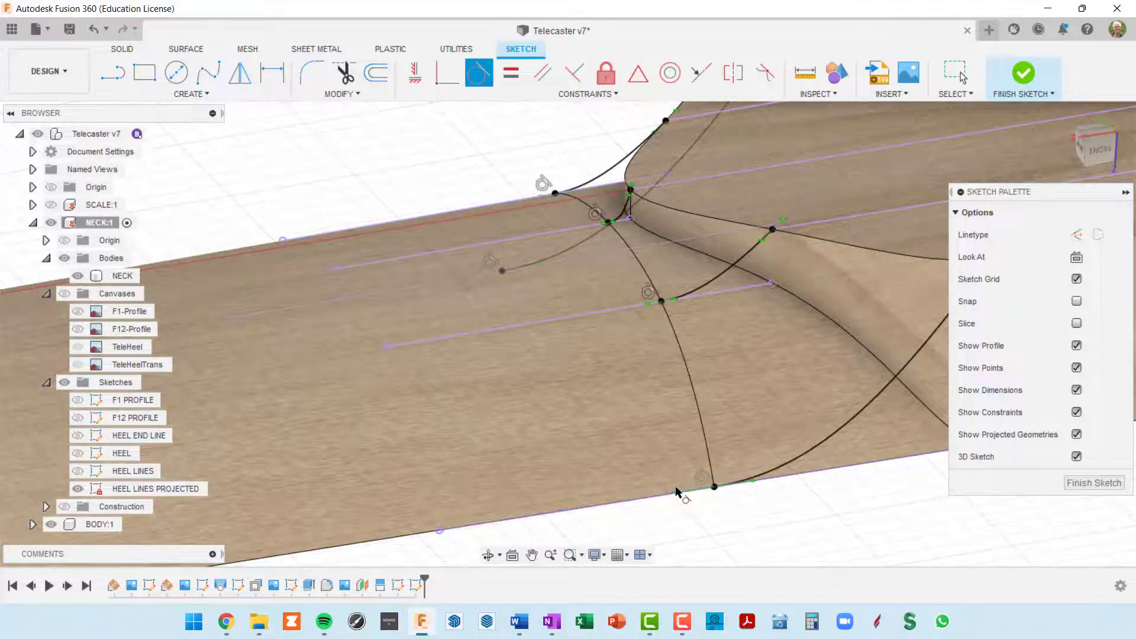
pyautogui.keyDown('shift'); pyautogui.moveTo(677, 495); pyautogui.dragTo(611, 302, button='middle'); pyautogui.keyUp('shift')
pyautogui.keyDown('shift'); pyautogui.moveTo(708, 223); pyautogui.dragTo(657, 296, button='middle'); pyautogui.keyUp('shift')
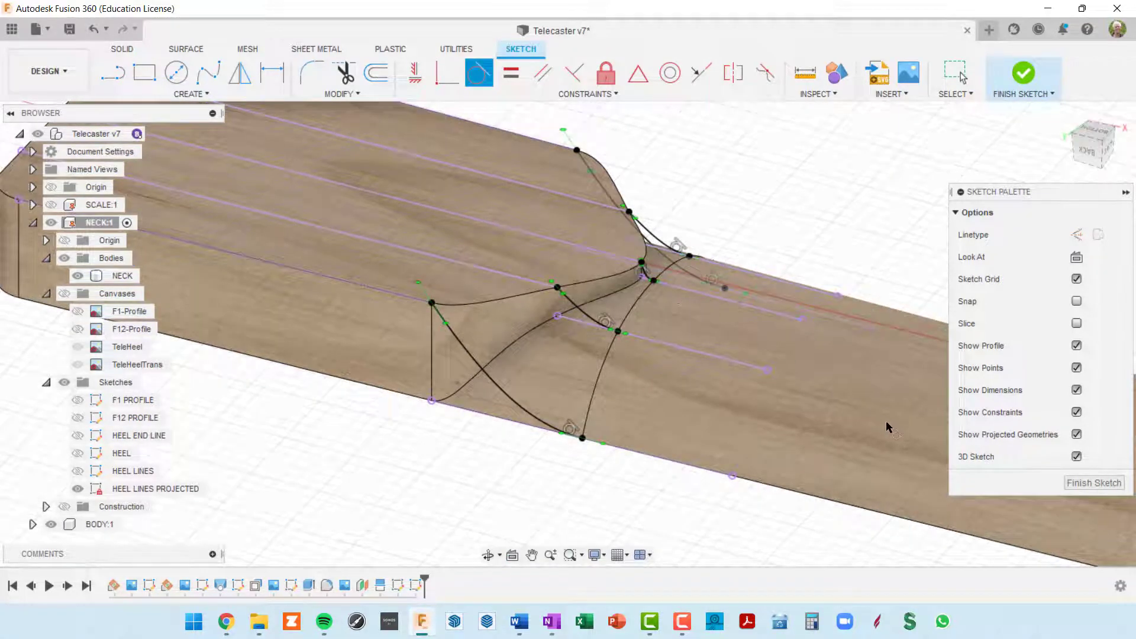
pyautogui.click(1100, 486)
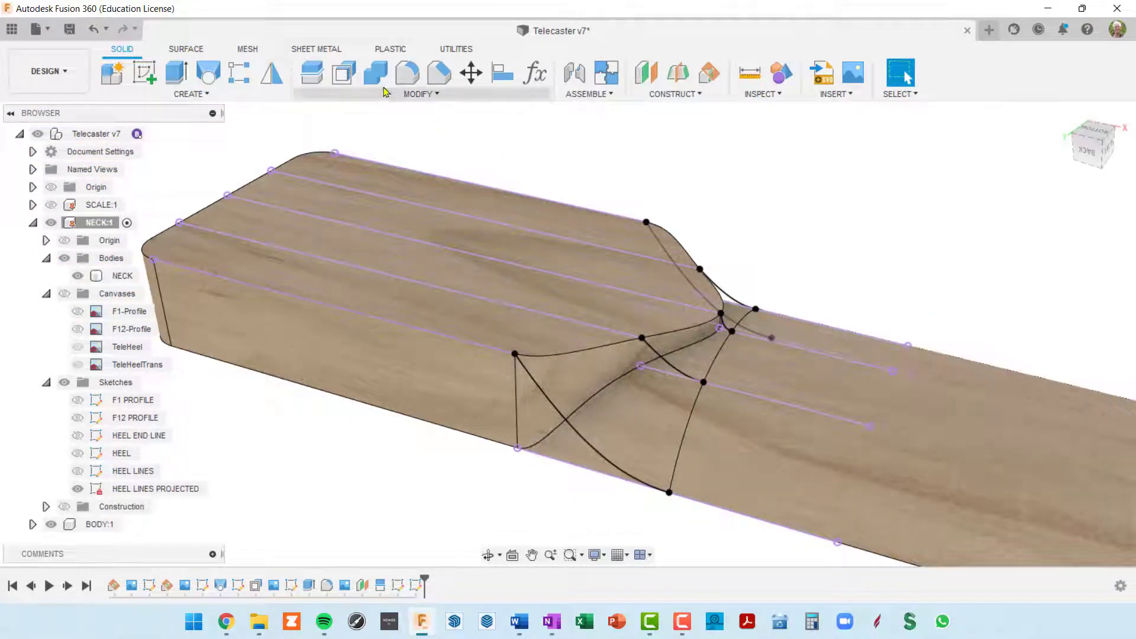
# Start a surface Loft with the near-side 3D spline and the second spline of the heel transition as the first two profiles
pyautogui.click(193, 49)
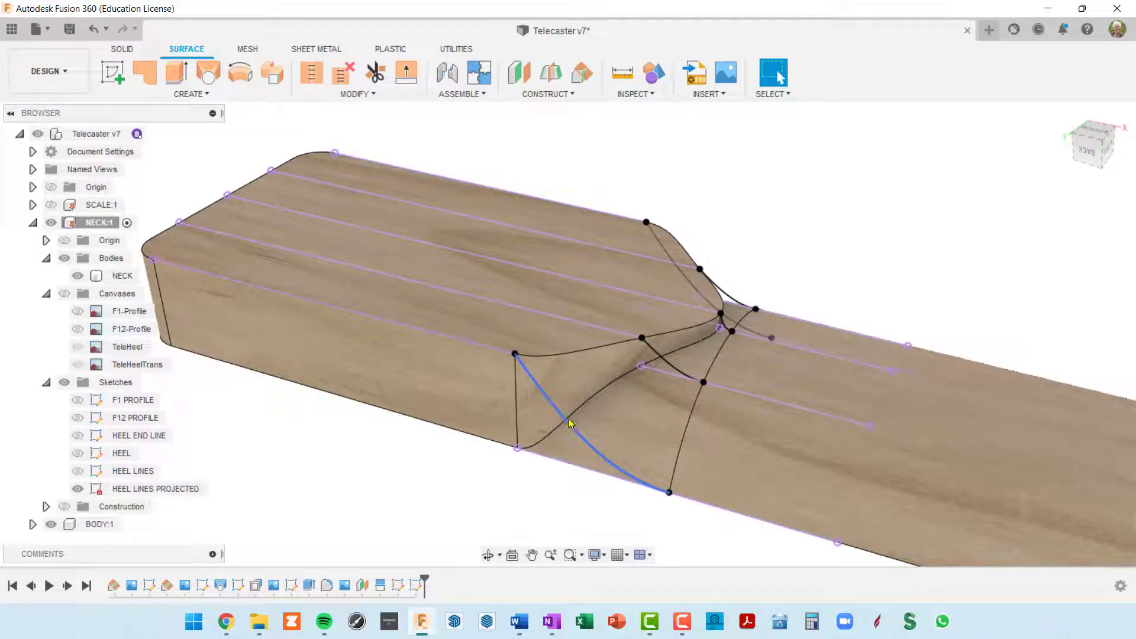
pyautogui.moveTo(651, 370); pyautogui.dragTo(592, 331, button='middle')
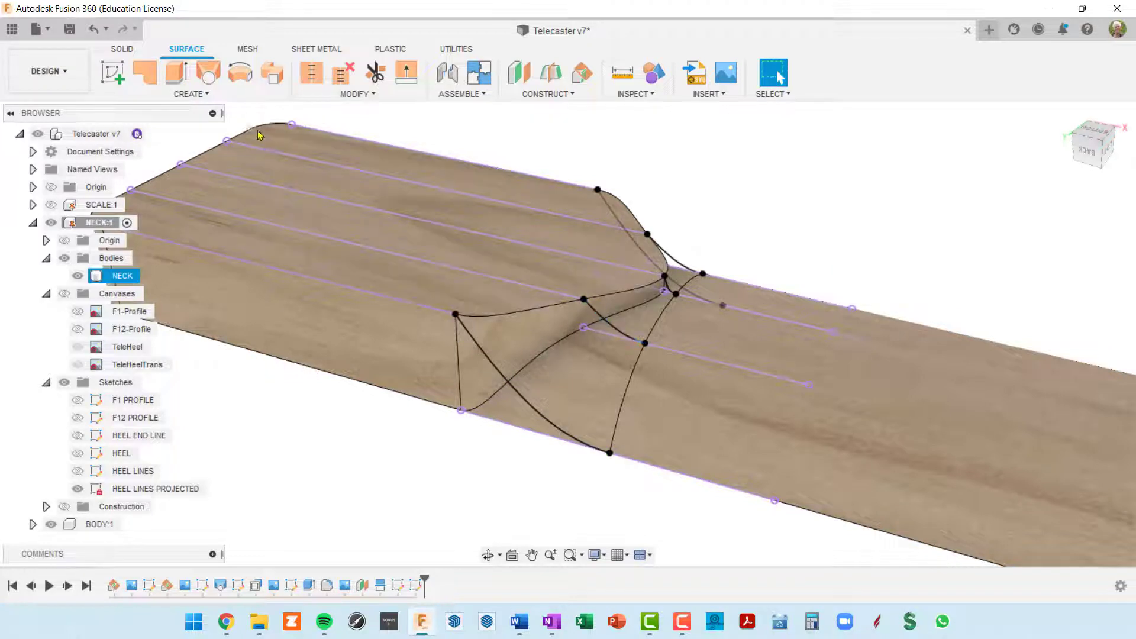
pyautogui.click(215, 80)
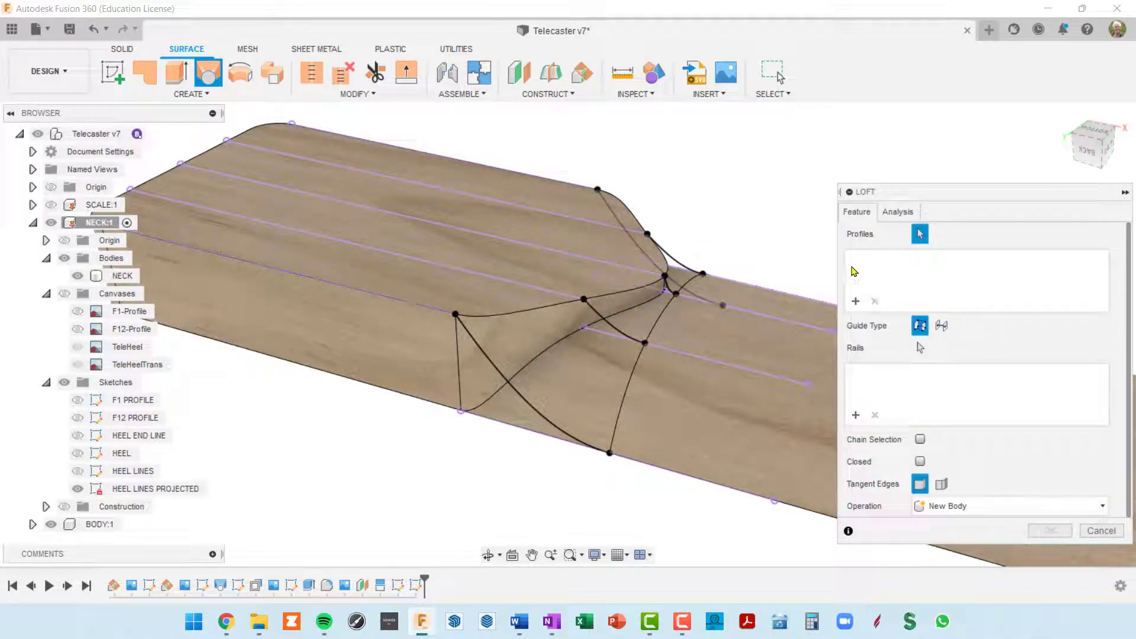
pyautogui.click(515, 394)
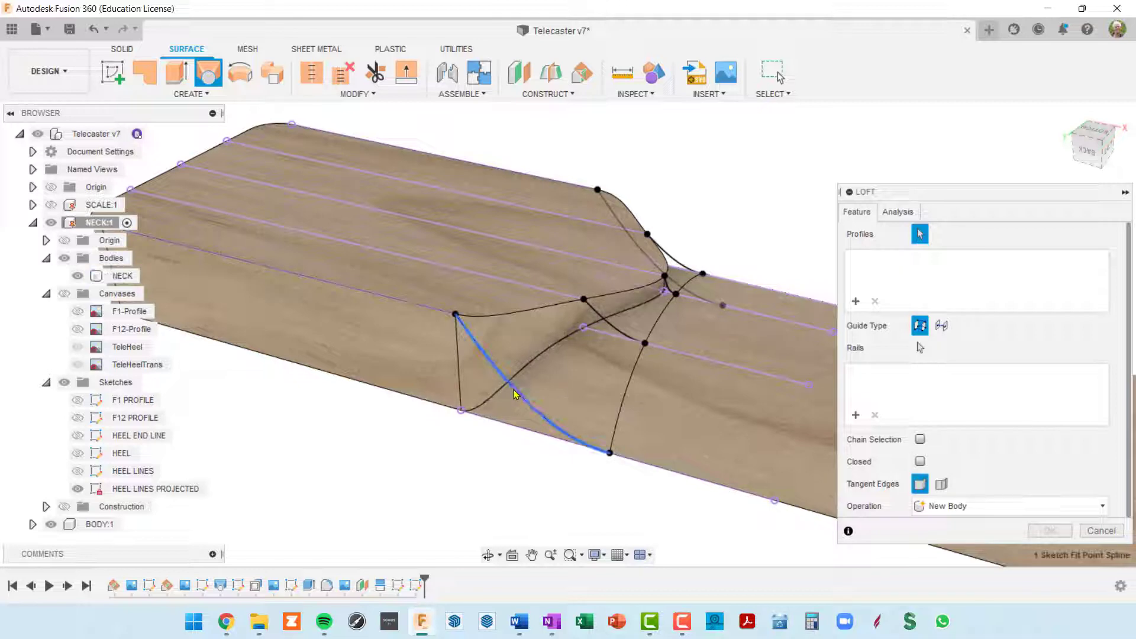
pyautogui.click(601, 318)
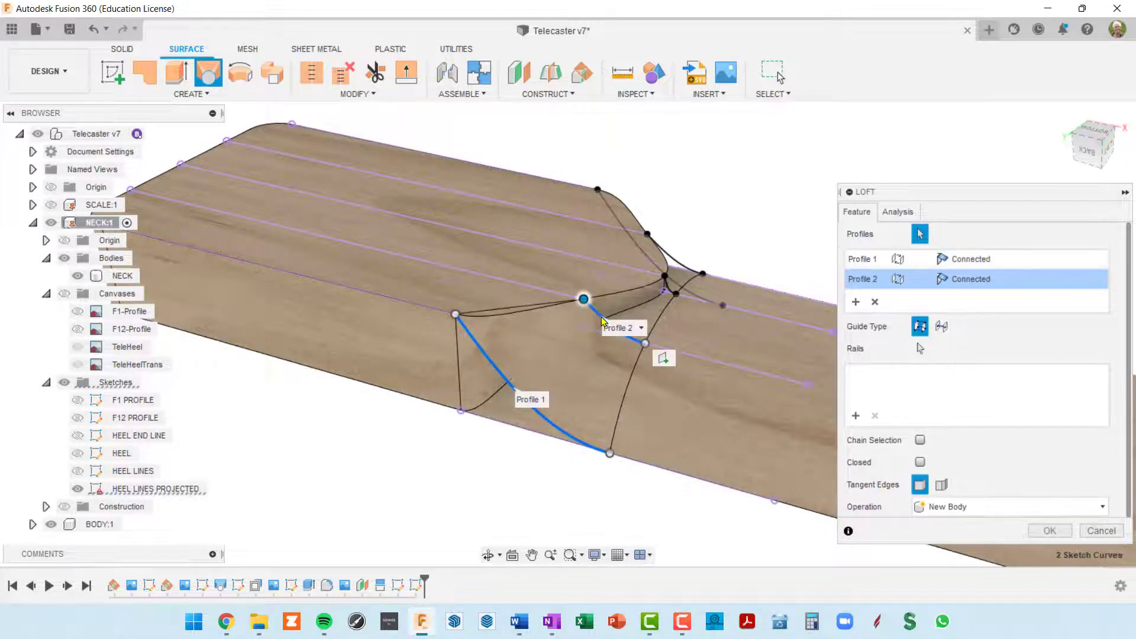
# Add the middle, fourth and far-side 3D splines in order as the remaining loft profiles
pyautogui.scroll(5, 602, 322)
pyautogui.scroll(-4, 639, 401)
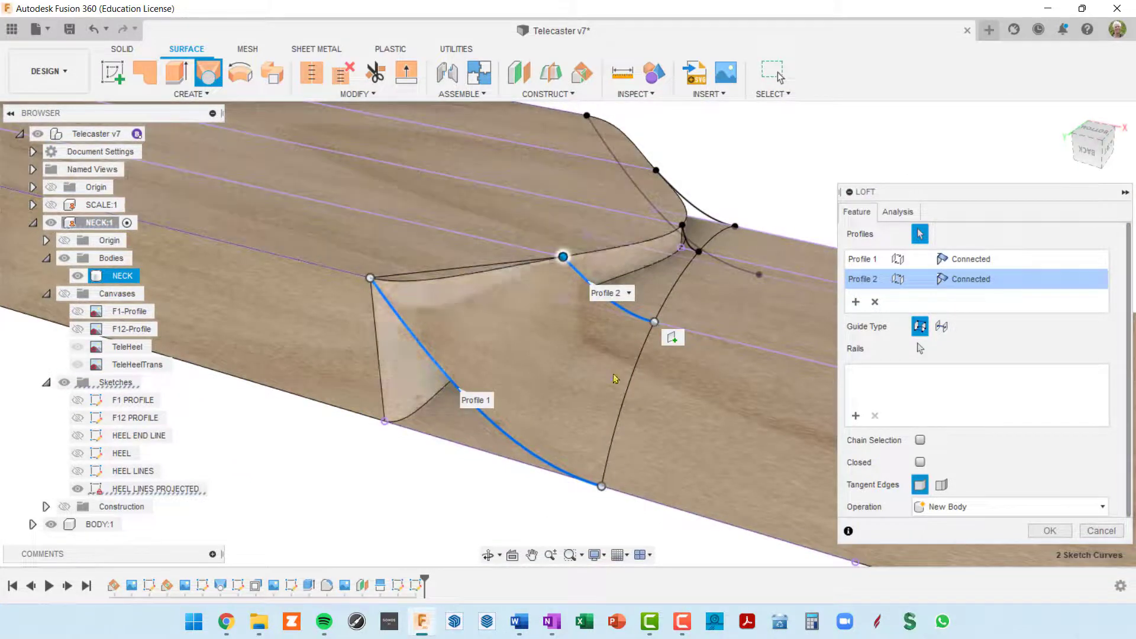
pyautogui.moveTo(672, 400); pyautogui.dragTo(604, 364, button='middle')
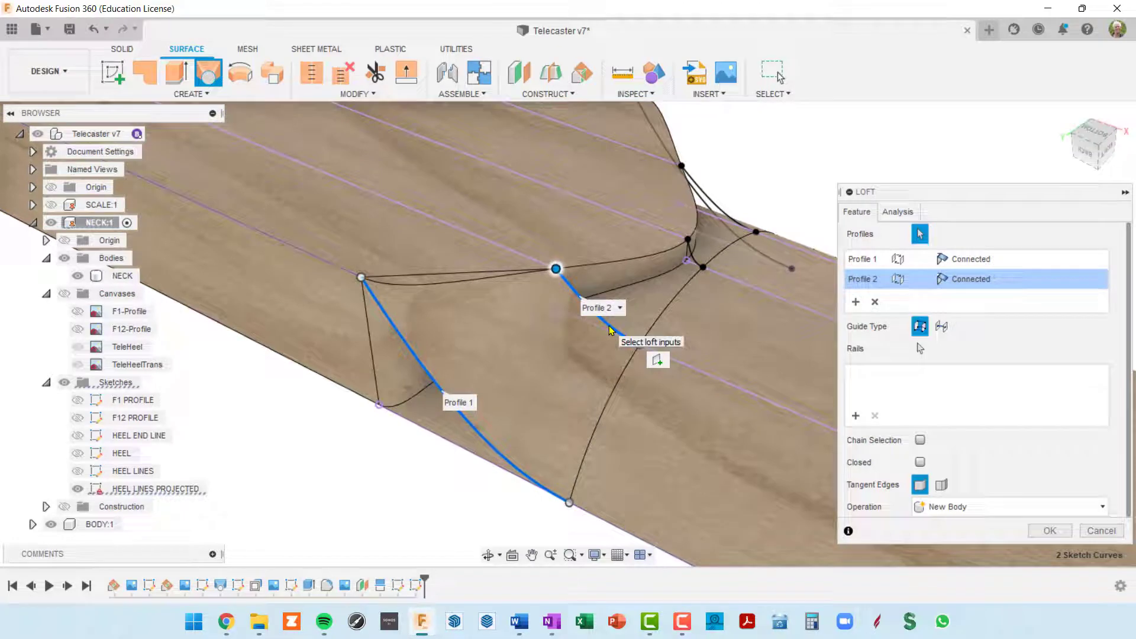
pyautogui.keyDown('shift'); pyautogui.moveTo(696, 272); pyautogui.dragTo(695, 258, button='middle'); pyautogui.keyUp('shift')
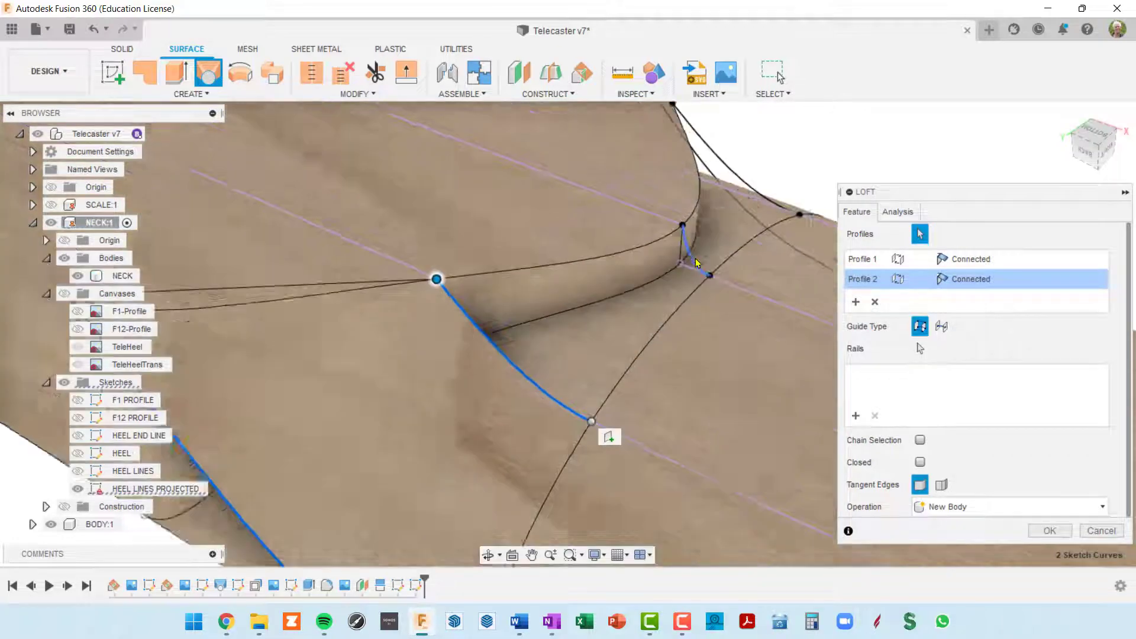
pyautogui.click(691, 258)
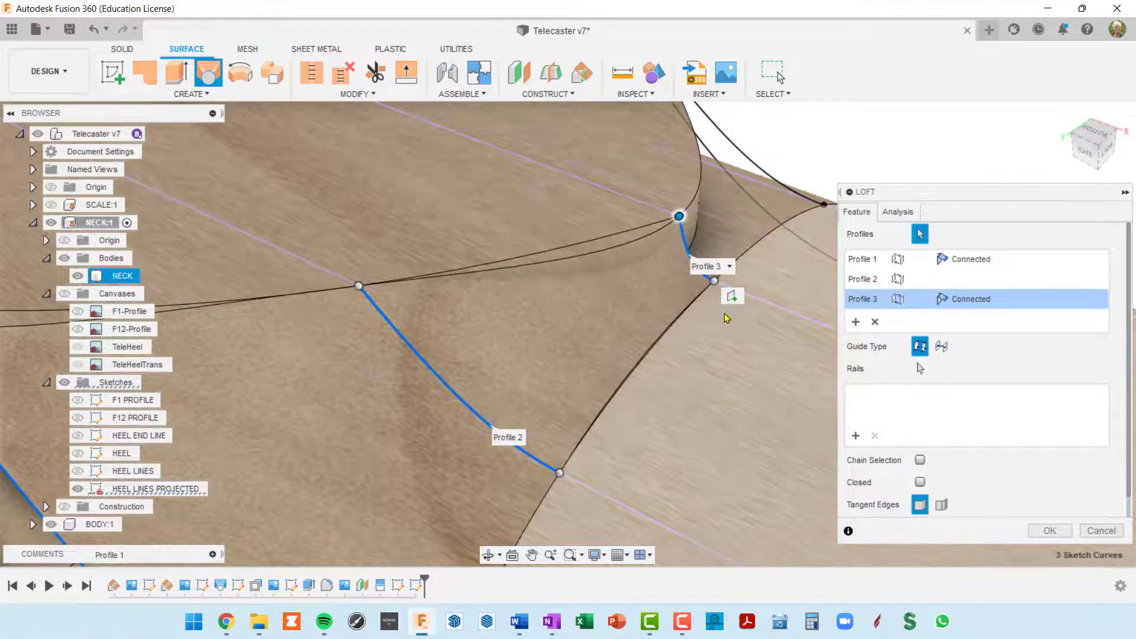
pyautogui.moveTo(713, 299); pyautogui.dragTo(533, 445, button='middle')
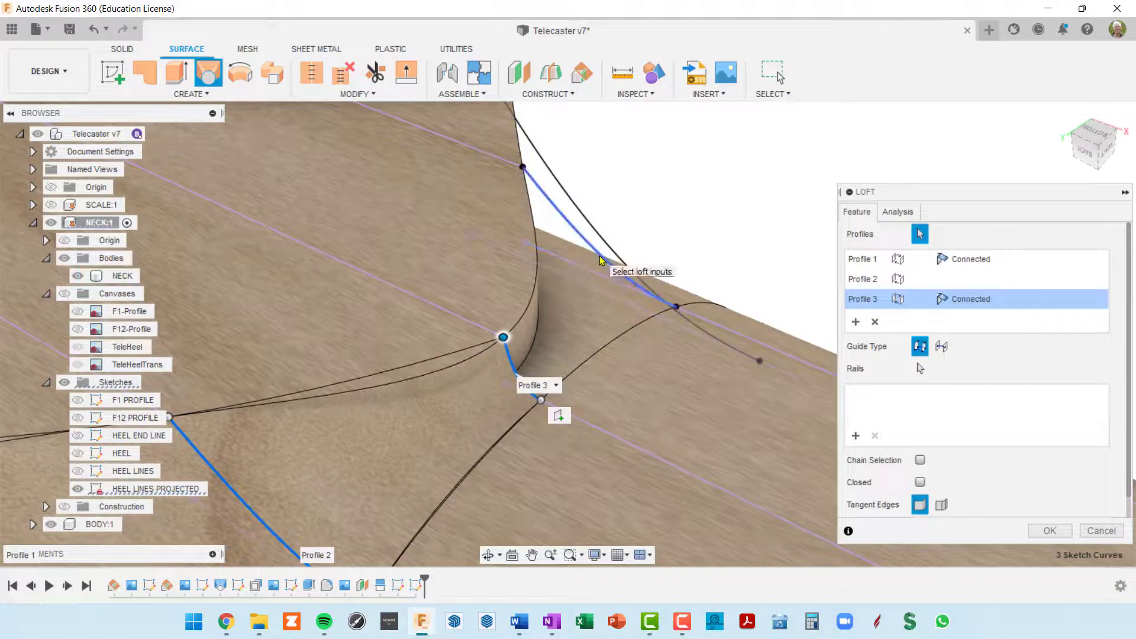
pyautogui.click(601, 261)
pyautogui.keyDown('shift'); pyautogui.moveTo(604, 263); pyautogui.dragTo(345, 213, button='middle'); pyautogui.keyUp('shift')
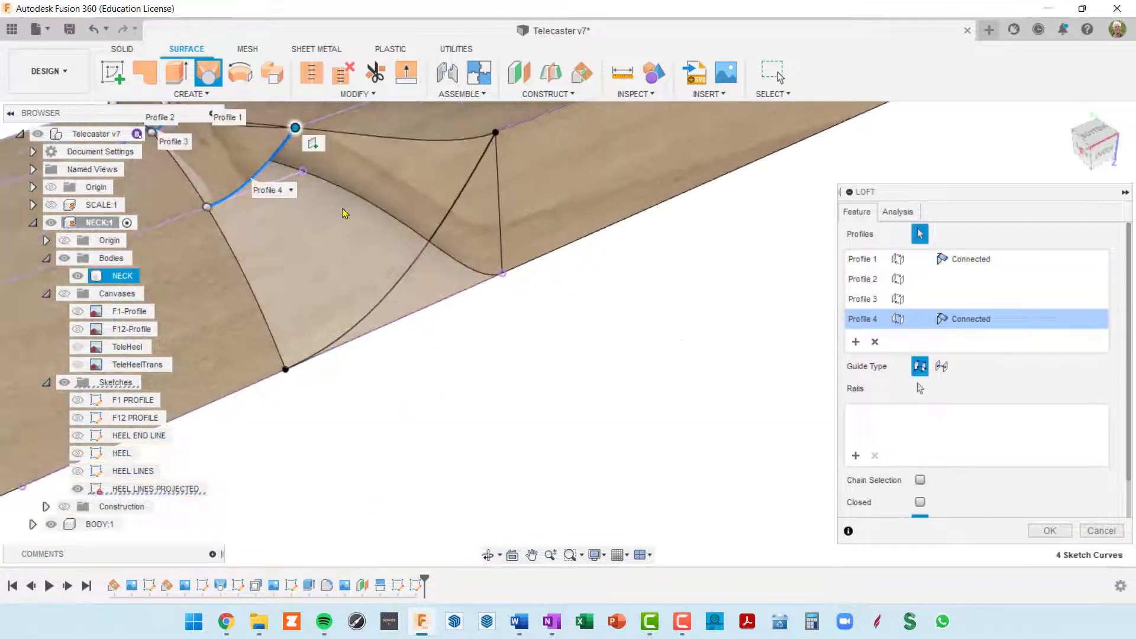
pyautogui.click(437, 252)
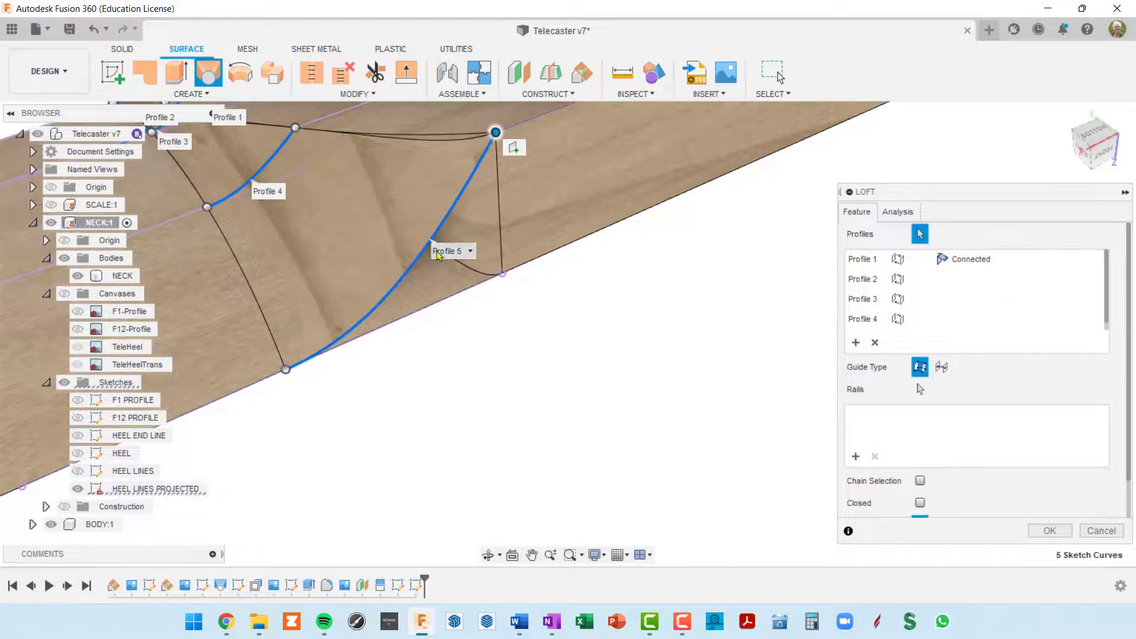
pyautogui.keyDown('shift'); pyautogui.moveTo(437, 252); pyautogui.dragTo(558, 254, button='middle'); pyautogui.keyUp('shift')
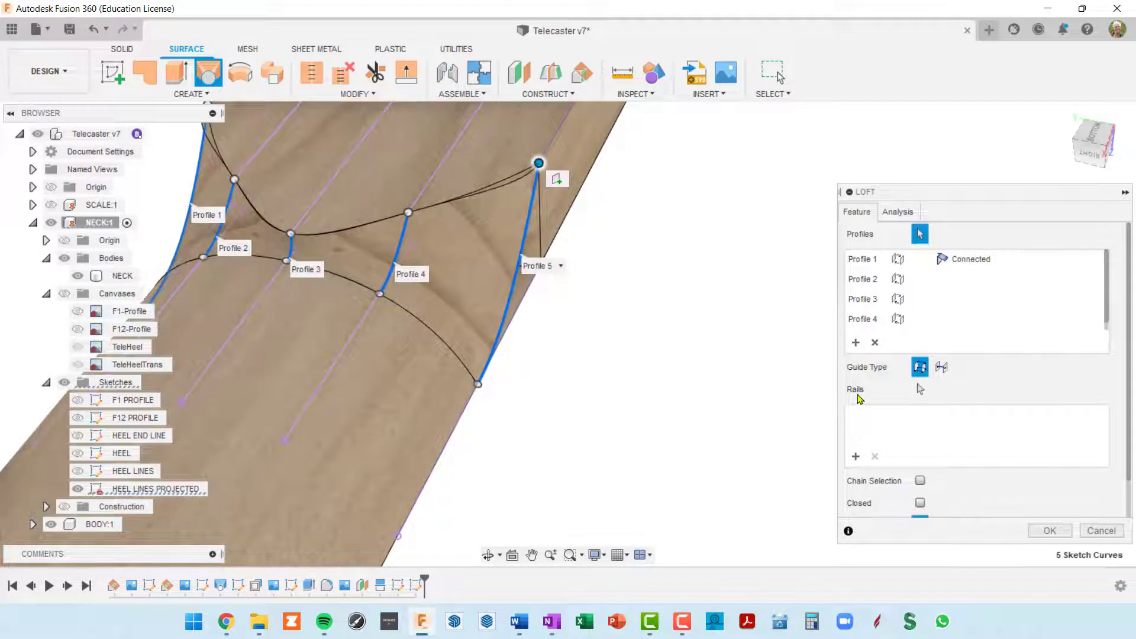
# Add the neck-back curve and the heel's curved outline edge as loft rails, and create the surface as a new body
pyautogui.click(858, 462)
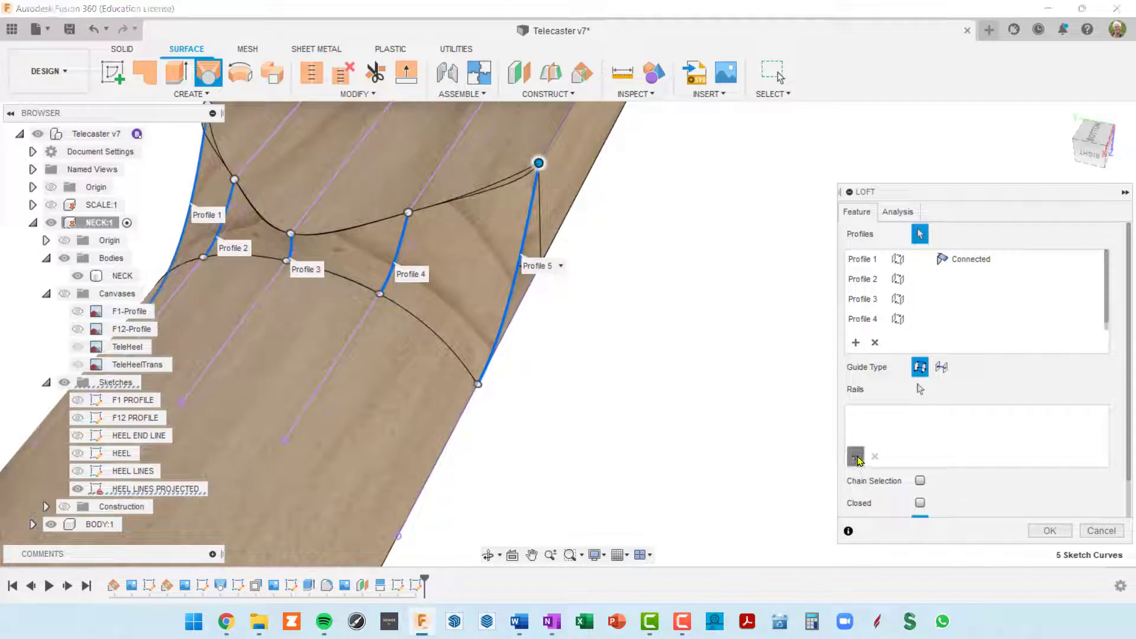
pyautogui.click(422, 325)
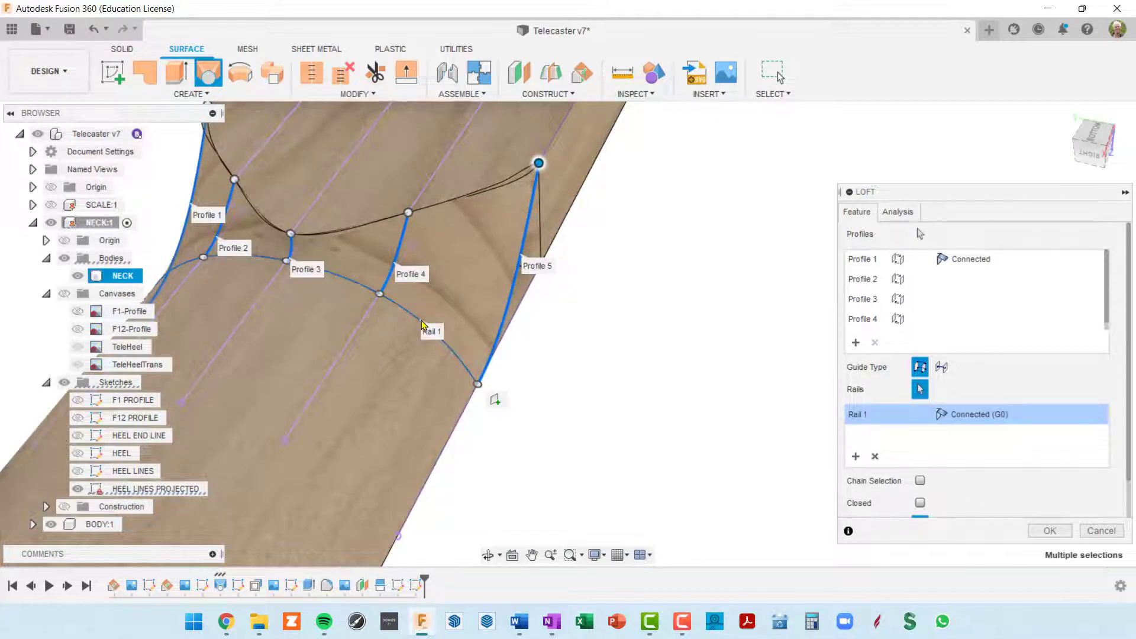
pyautogui.keyDown('shift'); pyautogui.moveTo(397, 320); pyautogui.dragTo(351, 294, button='middle'); pyautogui.keyUp('shift')
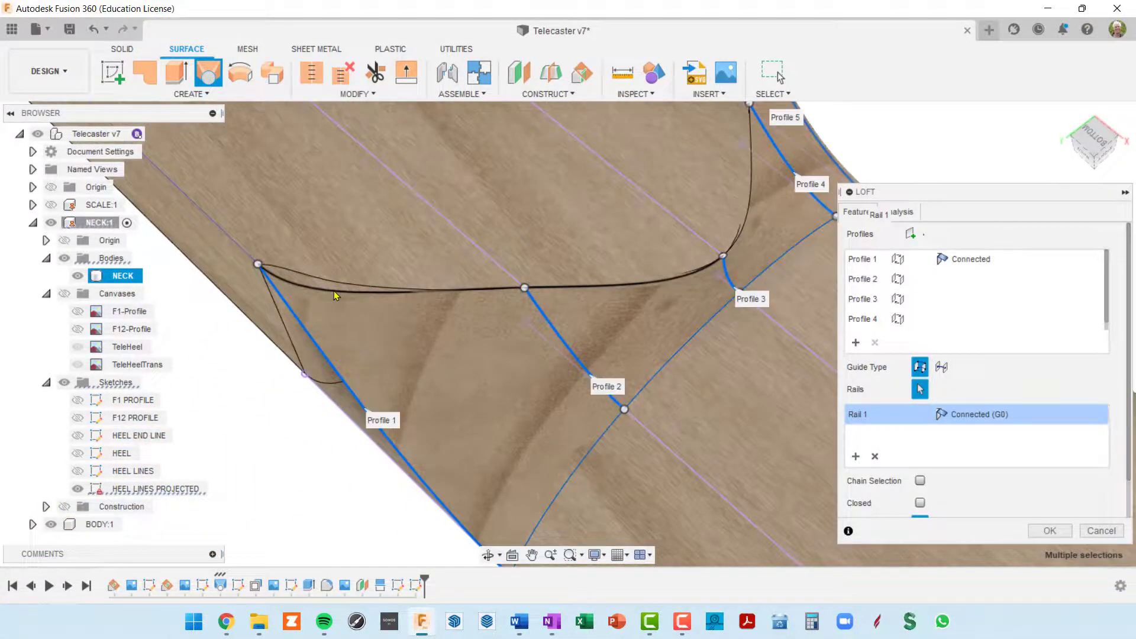
pyautogui.click(335, 296)
pyautogui.keyDown('shift'); pyautogui.moveTo(569, 341); pyautogui.dragTo(464, 246, button='middle'); pyautogui.keyUp('shift')
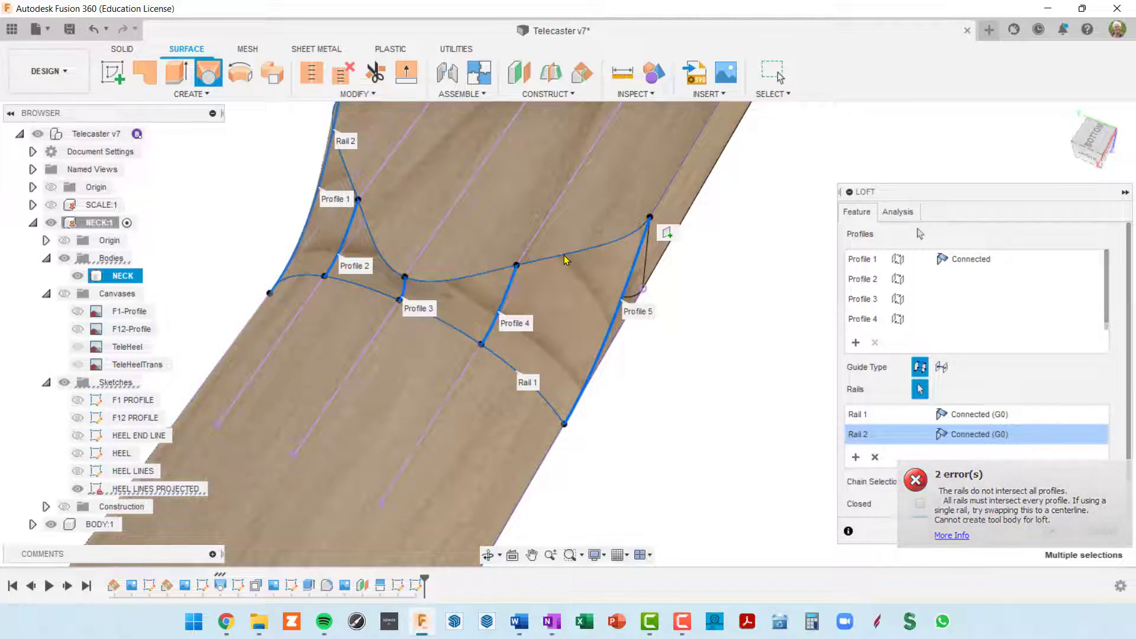
pyautogui.keyDown('shift'); pyautogui.moveTo(565, 260); pyautogui.dragTo(679, 144, button='middle'); pyautogui.keyUp('shift')
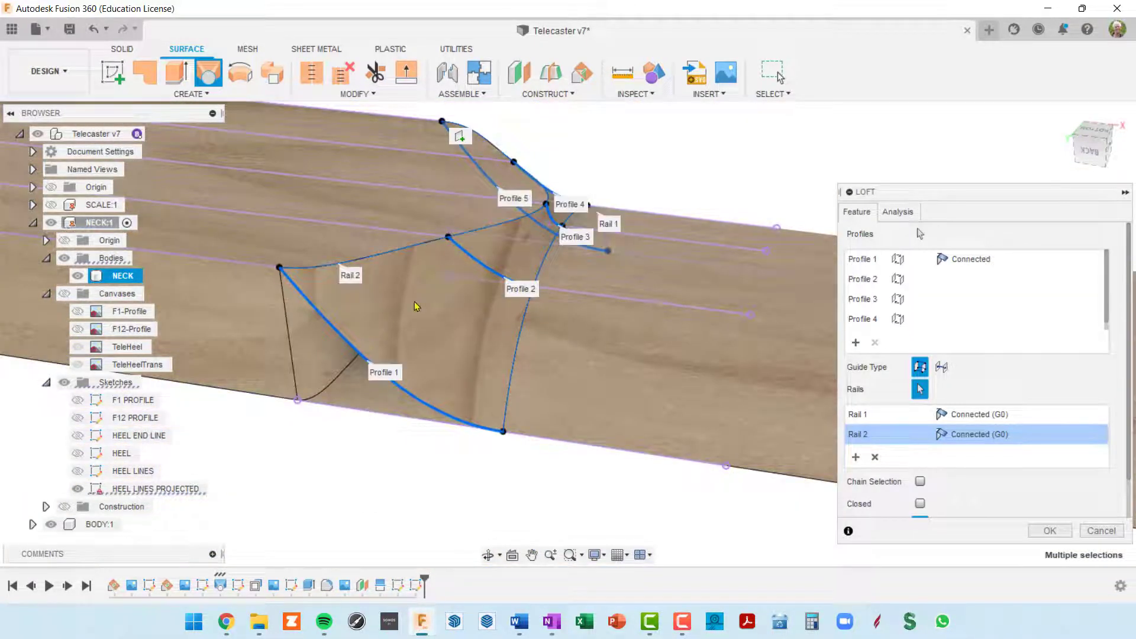
pyautogui.keyDown('shift'); pyautogui.moveTo(507, 349); pyautogui.dragTo(312, 192, button='middle'); pyautogui.keyUp('shift')
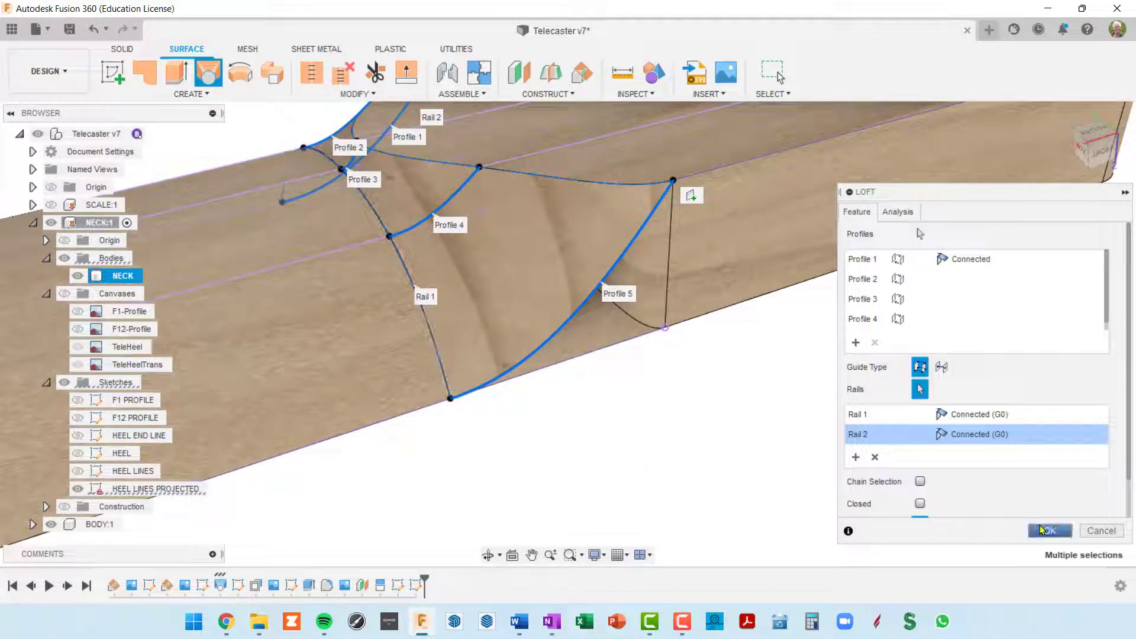
pyautogui.click(1044, 531)
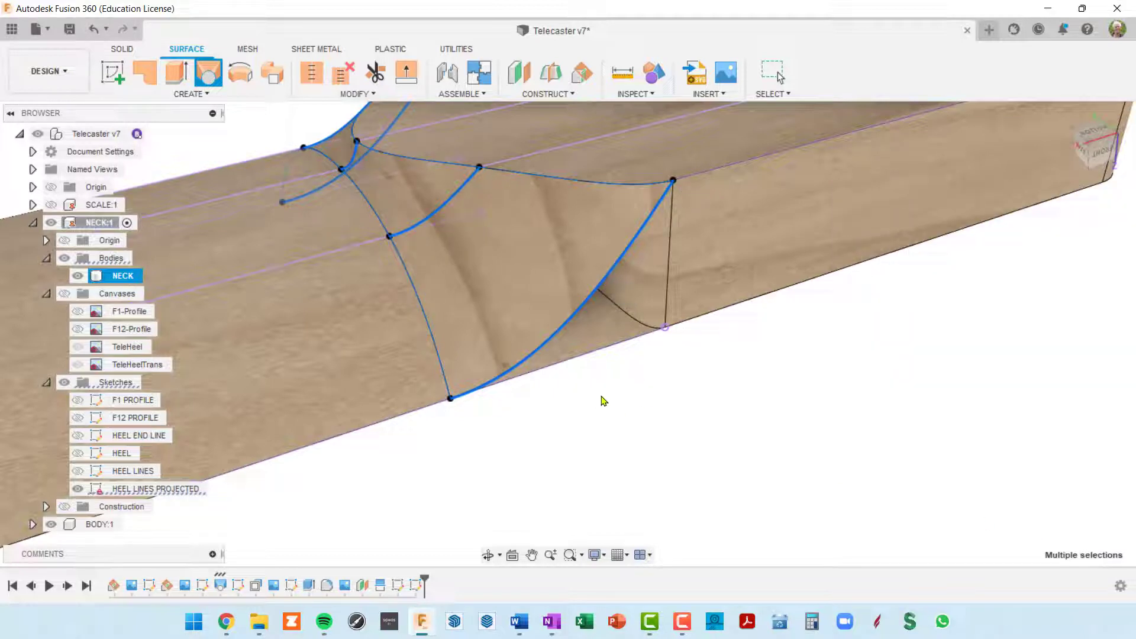
# Patch the far-side triangular gap between loft edge, vertical heel edge and lower neck edge as a new body, with chaining off
pyautogui.scroll(-5, 529, 407)
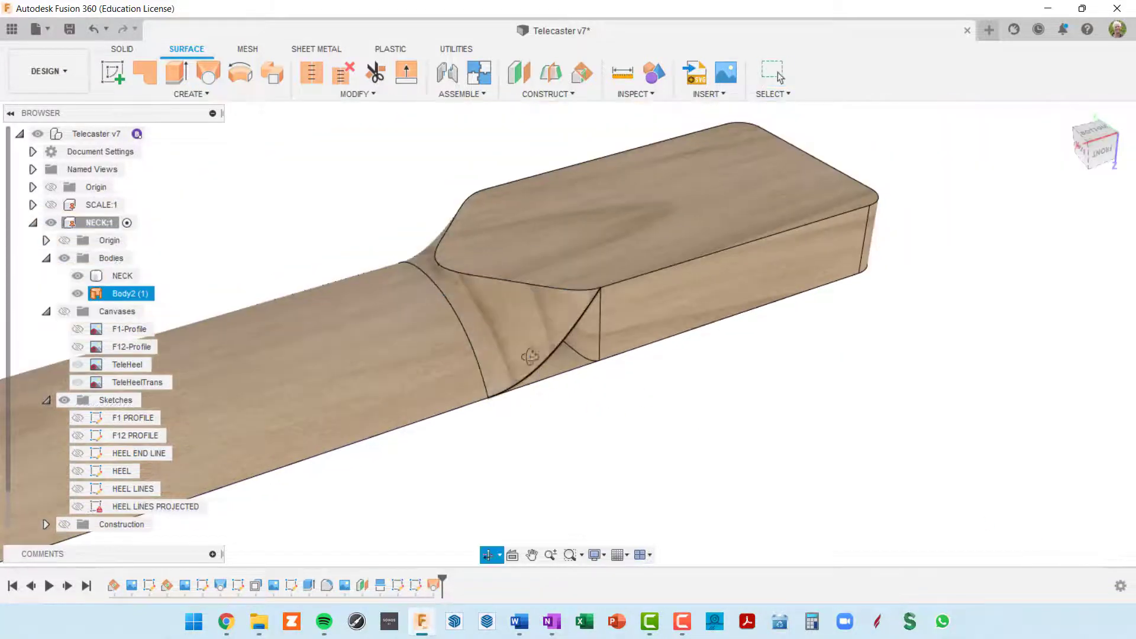
pyautogui.keyDown('shift'); pyautogui.moveTo(531, 356); pyautogui.dragTo(543, 362, button='middle'); pyautogui.keyUp('shift')
pyautogui.scroll(5, 544, 364)
pyautogui.press('Escape')
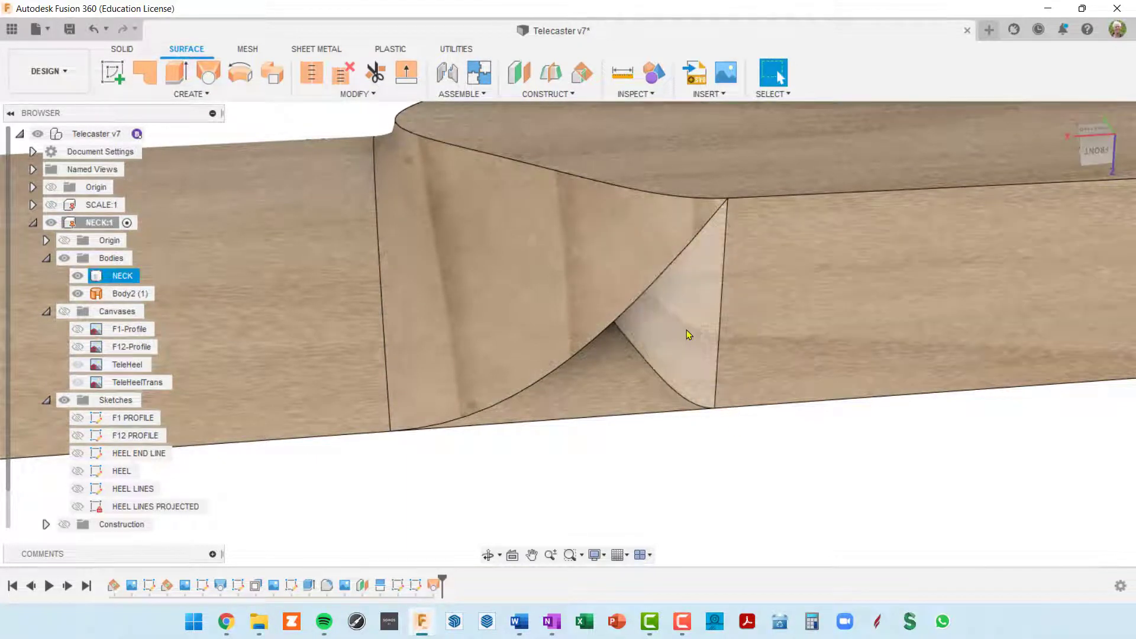
pyautogui.keyDown('shift'); pyautogui.moveTo(663, 352); pyautogui.dragTo(685, 343, button='middle'); pyautogui.keyUp('shift')
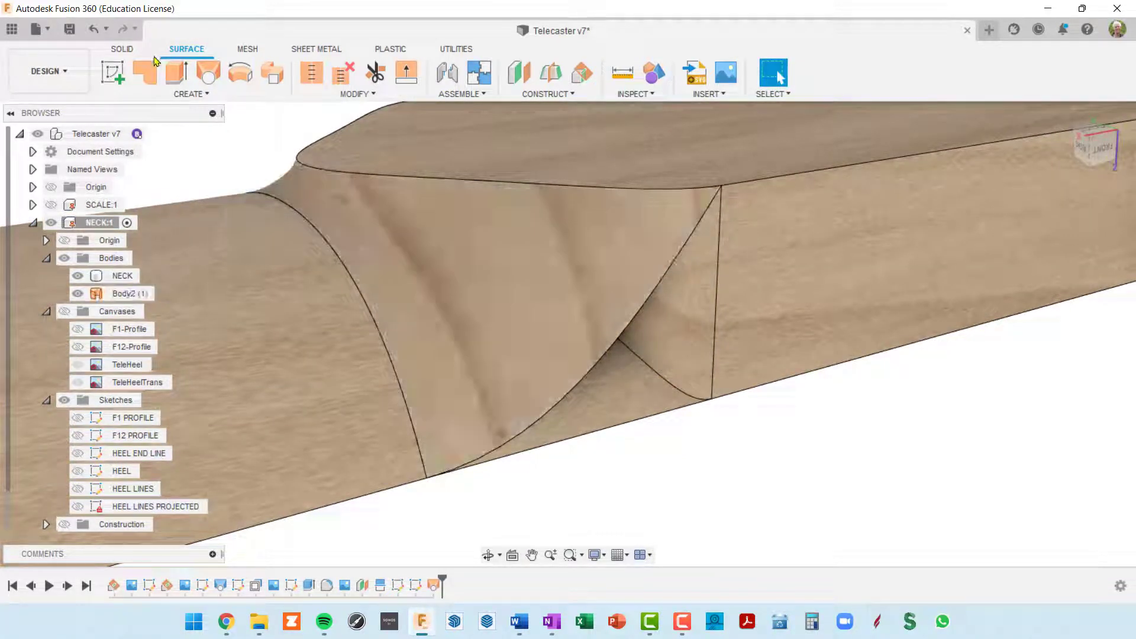
pyautogui.click(145, 74)
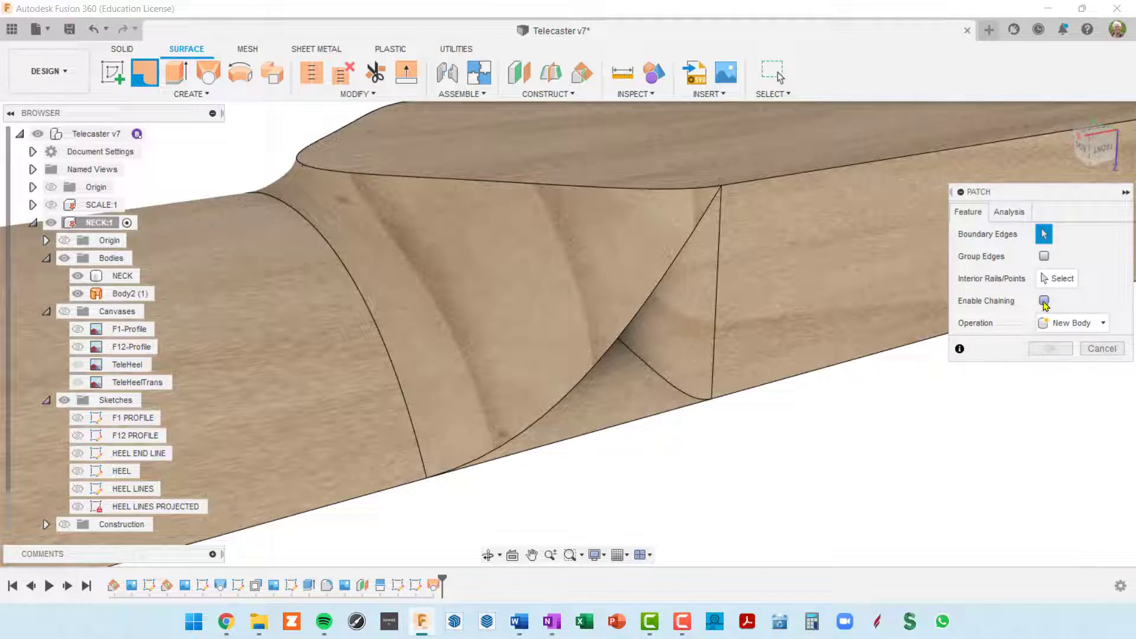
pyautogui.click(653, 301)
pyautogui.click(716, 316)
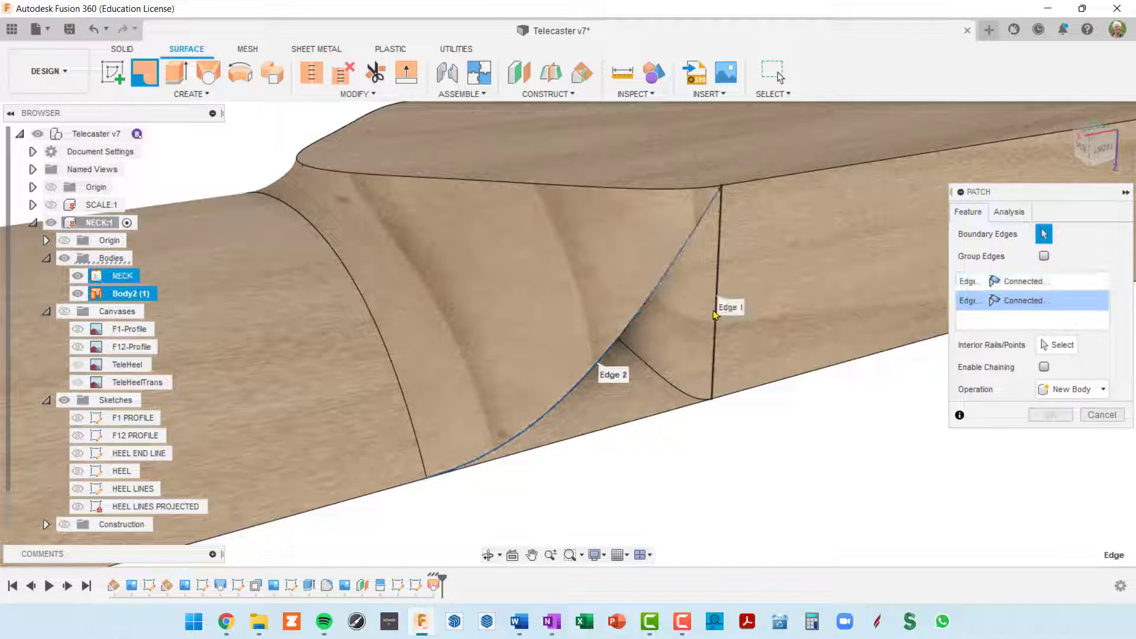
pyautogui.click(649, 419)
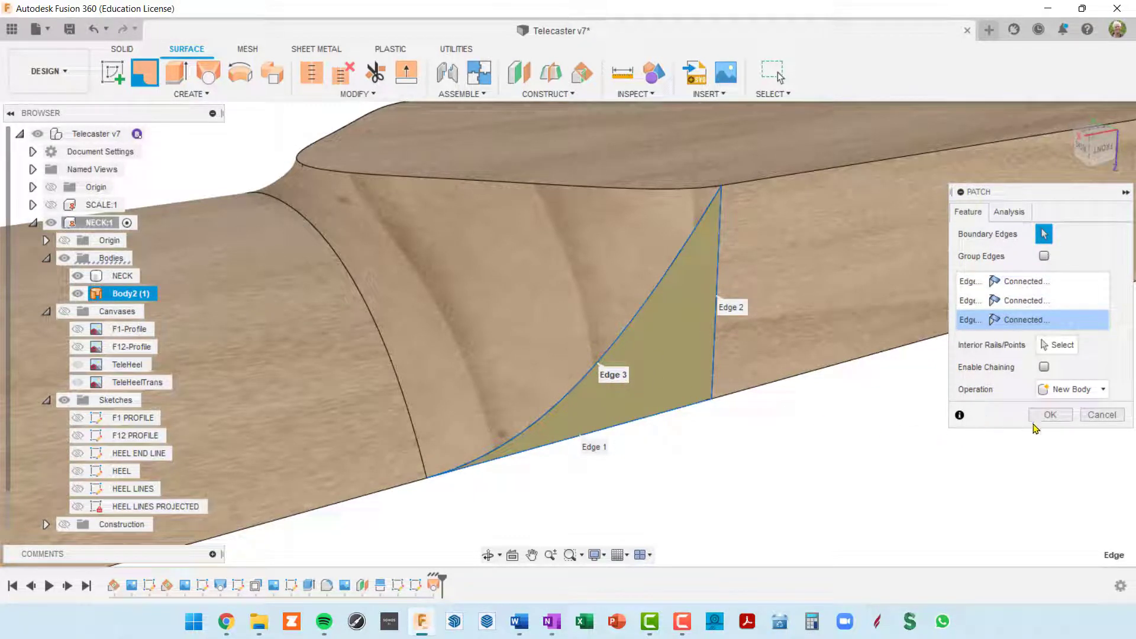
pyautogui.click(1065, 420)
# Patch the matching near-side triangular gap using its vertical heel edge, loft edge and lower neck edge as boundaries
pyautogui.keyDown('shift'); pyautogui.moveTo(507, 345); pyautogui.dragTo(690, 352, button='middle'); pyautogui.keyUp('shift')
pyautogui.moveTo(580, 329); pyautogui.dragTo(801, 151, button='middle')
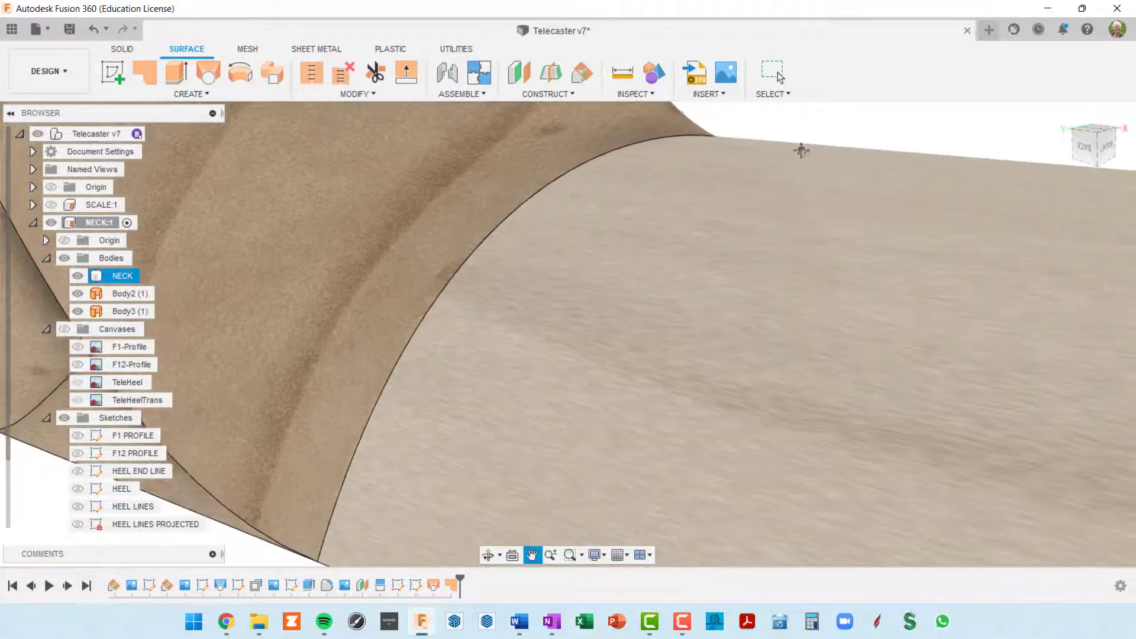
pyautogui.scroll(-5, 731, 225)
pyautogui.moveTo(614, 296); pyautogui.dragTo(648, 297, button='middle')
pyautogui.scroll(4, 535, 261)
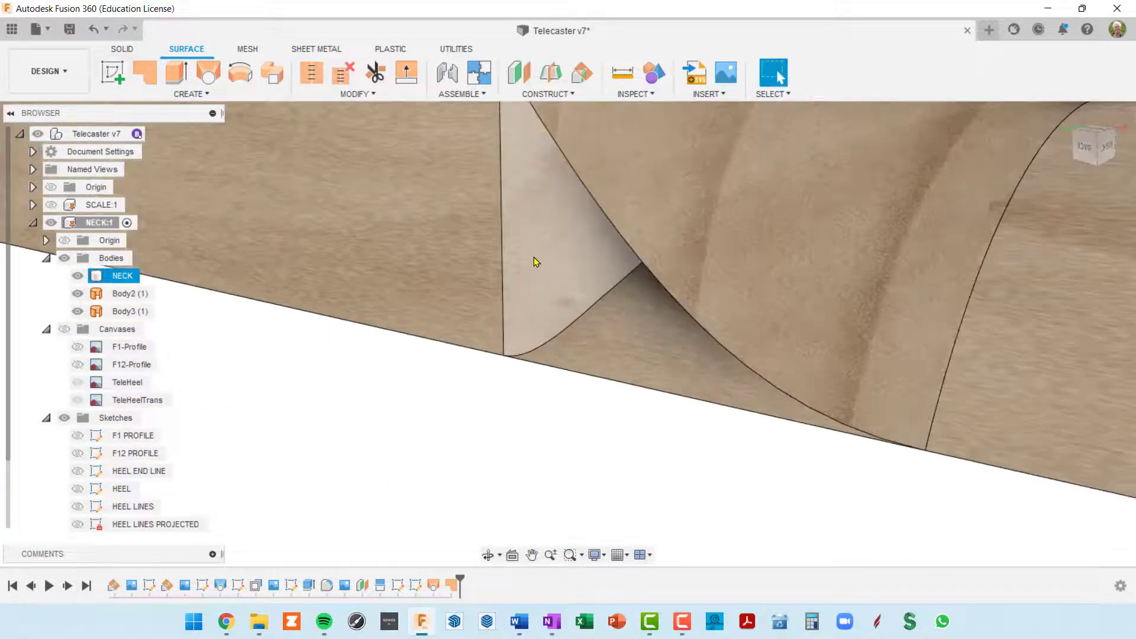
pyautogui.click(144, 72)
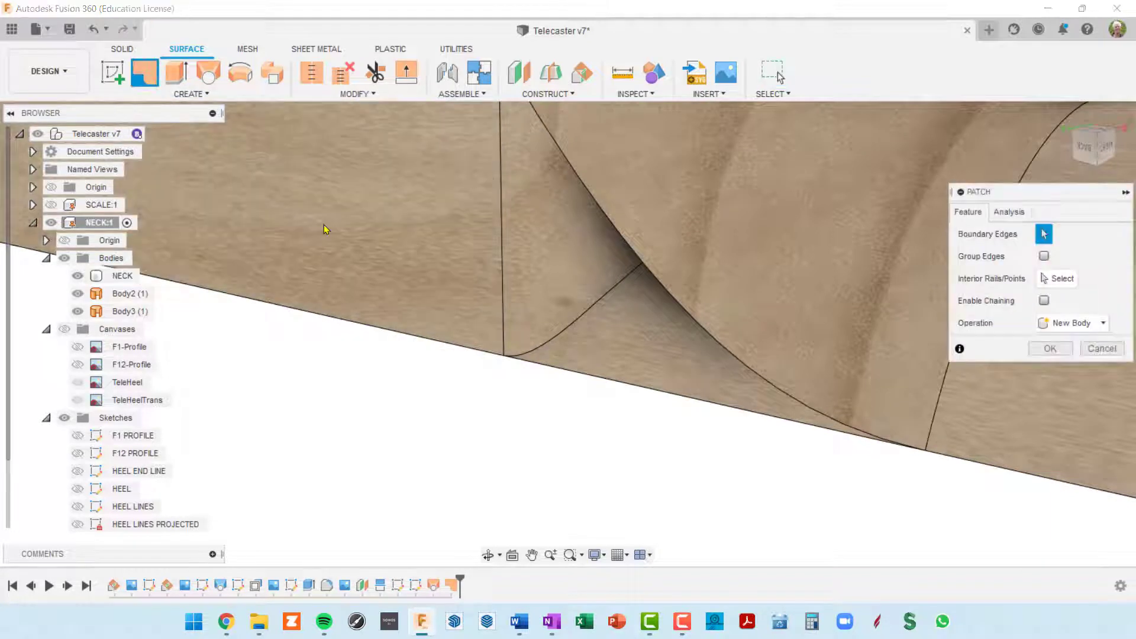
pyautogui.click(504, 298)
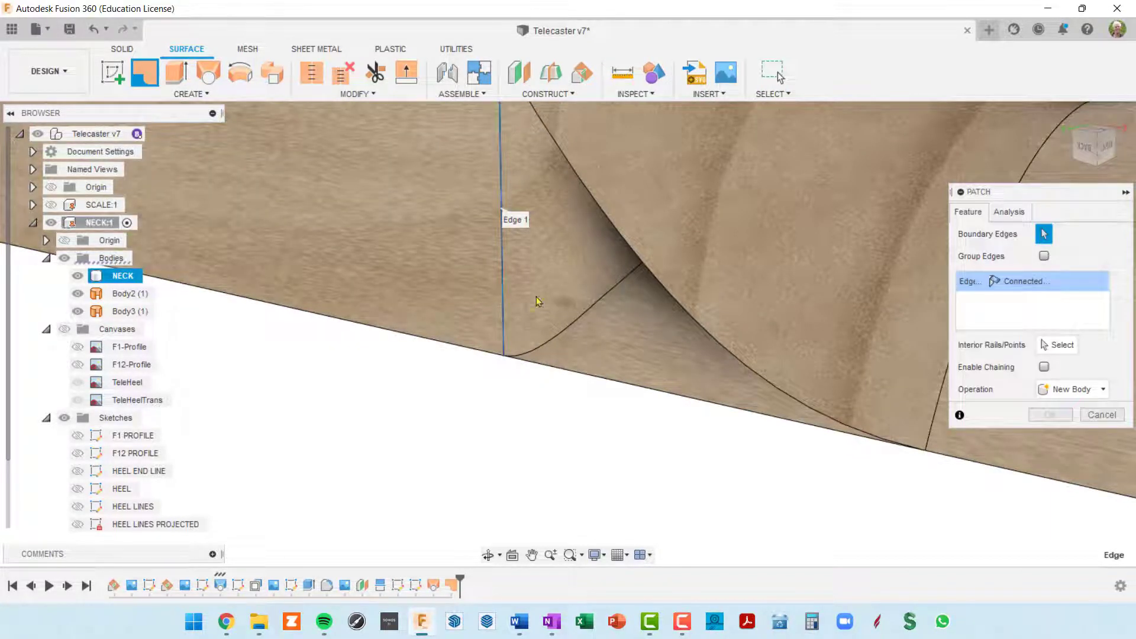
pyautogui.click(658, 285)
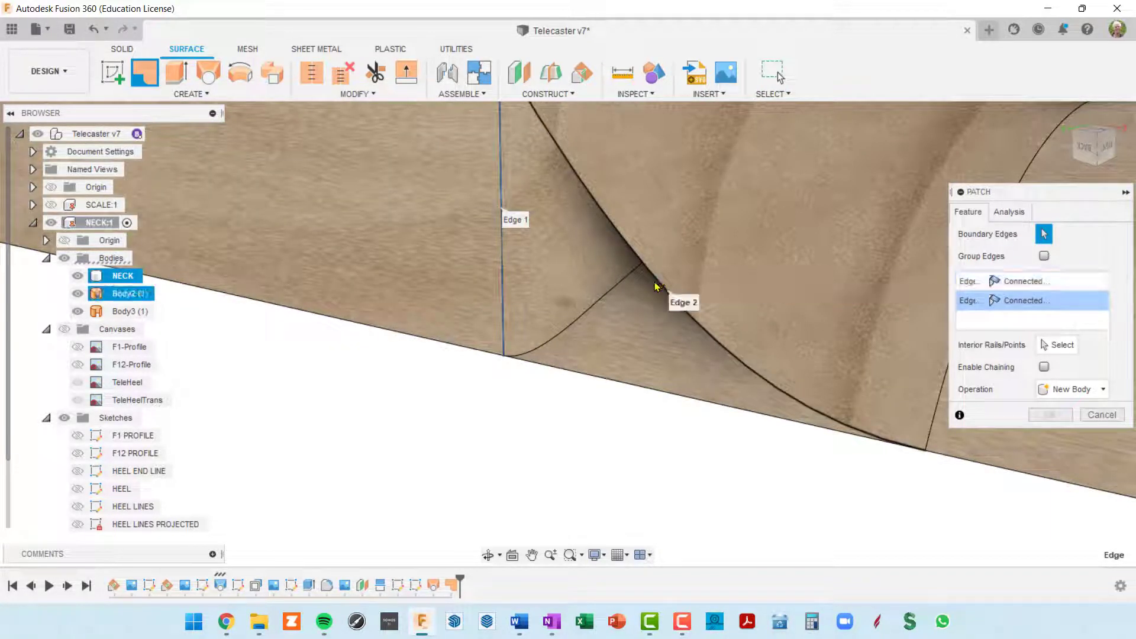
pyautogui.click(616, 385)
pyautogui.scroll(-5, 616, 385)
pyautogui.keyDown('shift'); pyautogui.moveTo(630, 399); pyautogui.dragTo(618, 411, button='middle'); pyautogui.keyUp('shift')
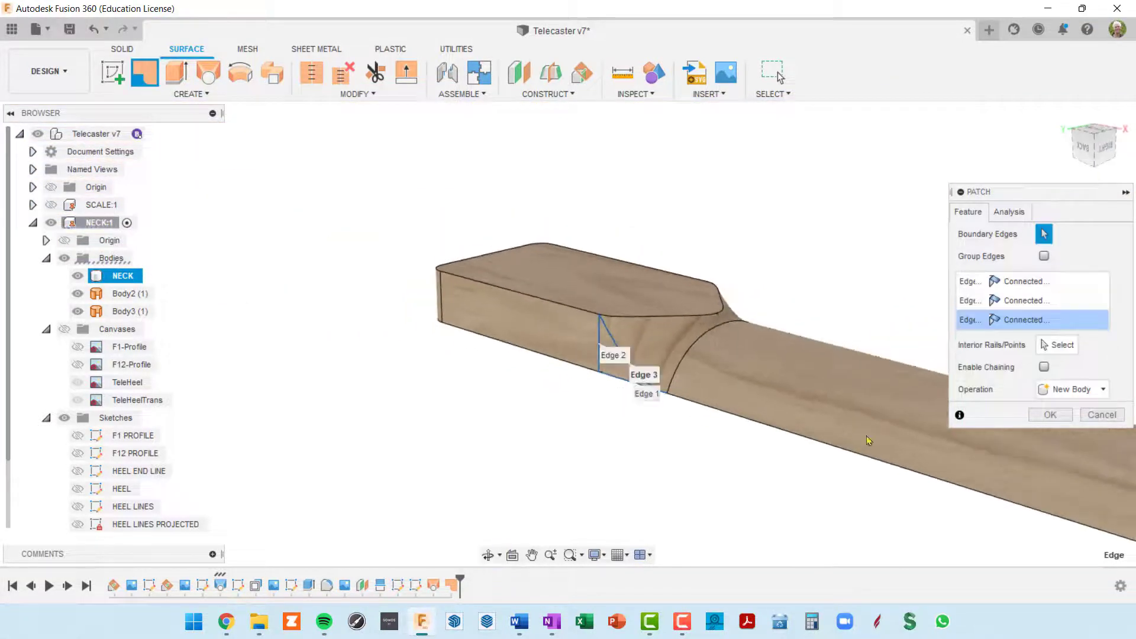
pyautogui.click(1051, 415)
# Reverse the normal of the Body3 triangular patch on the front side of the heel transition
pyautogui.keyDown('shift'); pyautogui.moveTo(895, 399); pyautogui.dragTo(502, 403, button='middle'); pyautogui.keyUp('shift')
pyautogui.scroll(4, 678, 464)
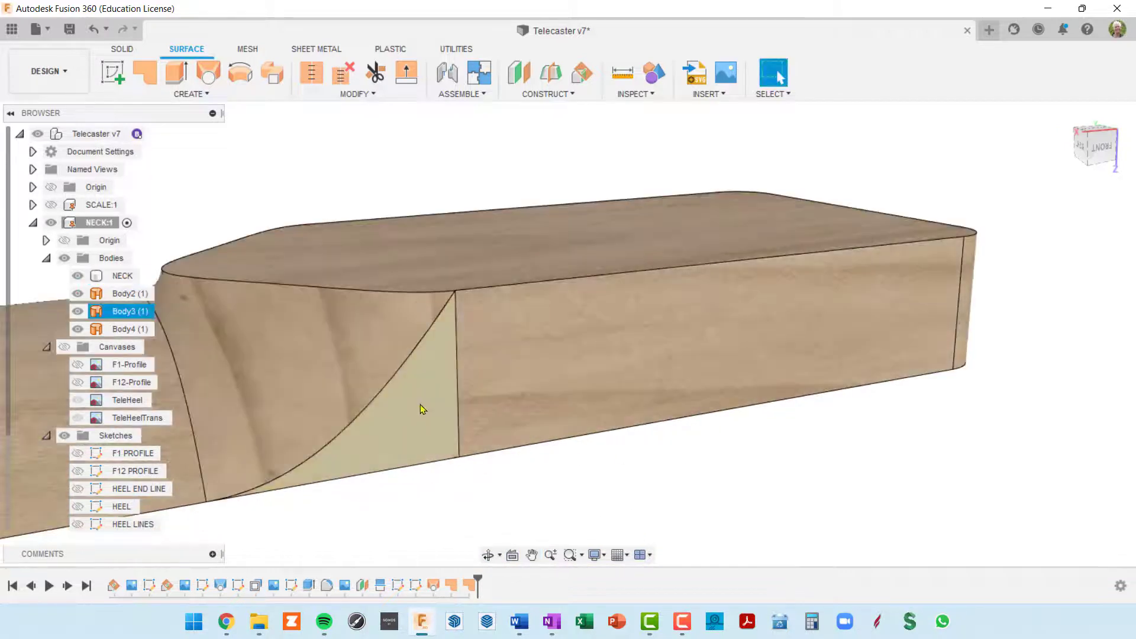
pyautogui.scroll(-2, 421, 409)
pyautogui.moveTo(457, 365); pyautogui.dragTo(548, 292, button='middle')
pyautogui.click(522, 347)
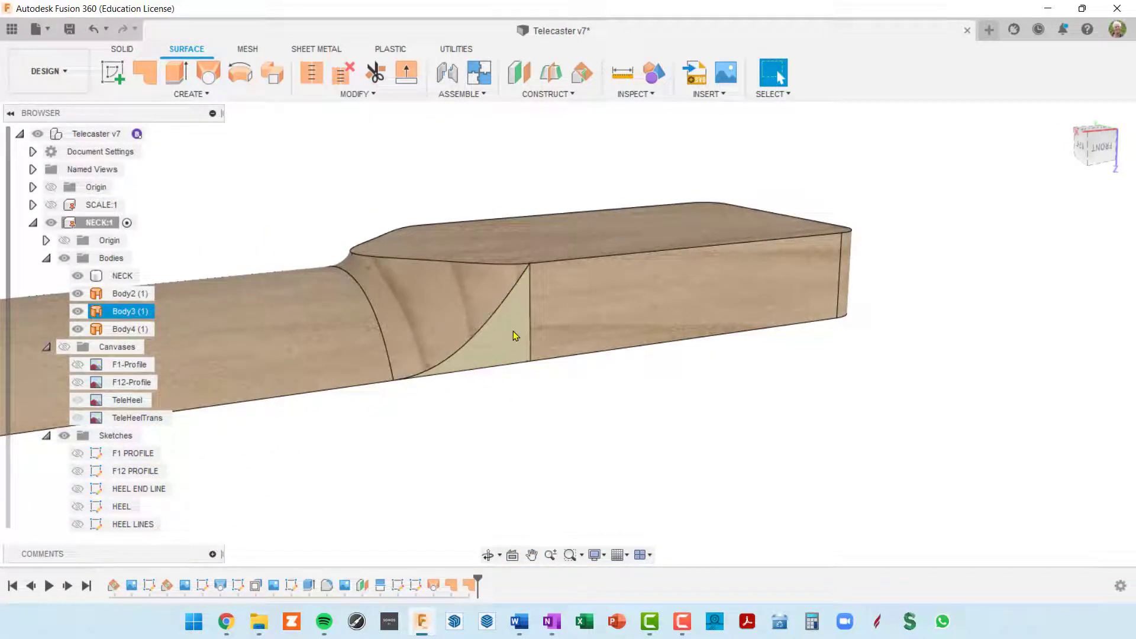
pyautogui.click(373, 97)
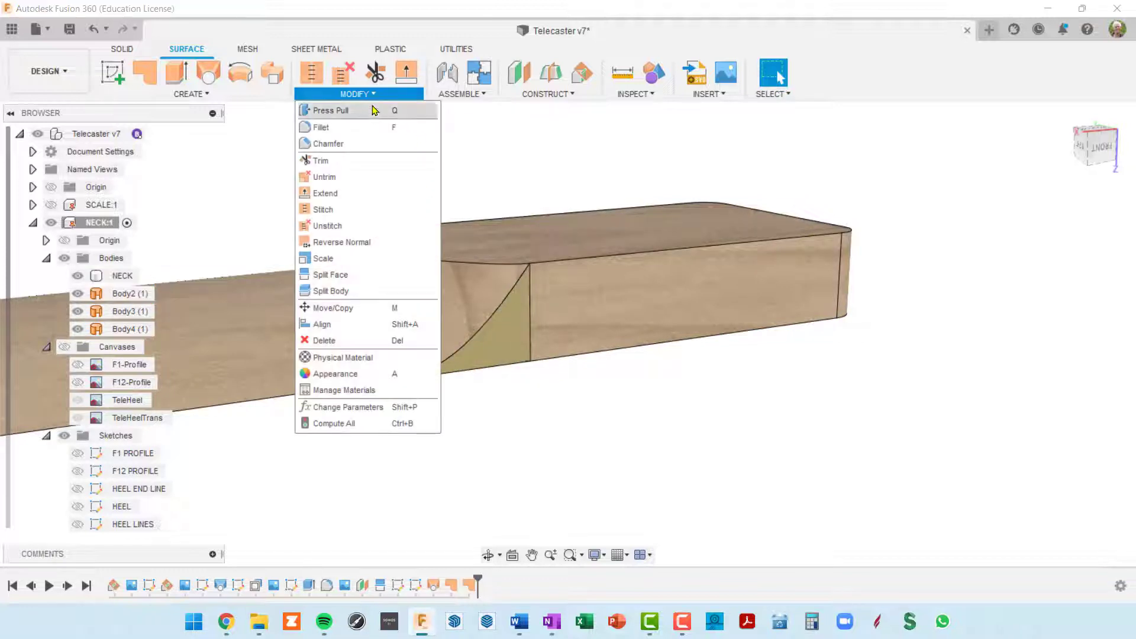
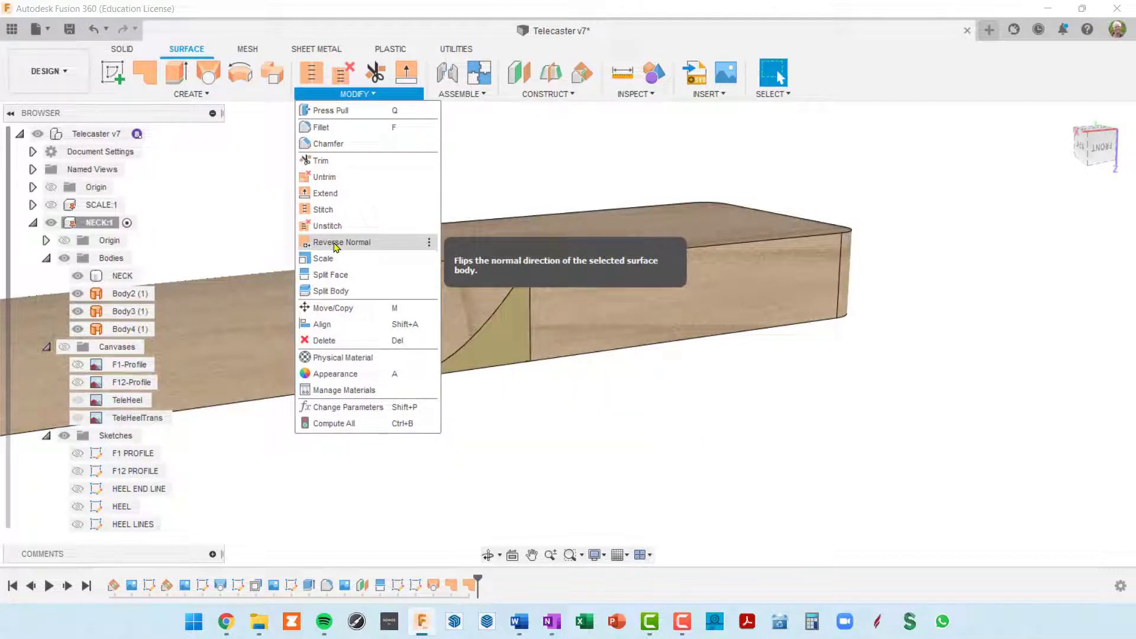
pyautogui.click(337, 242)
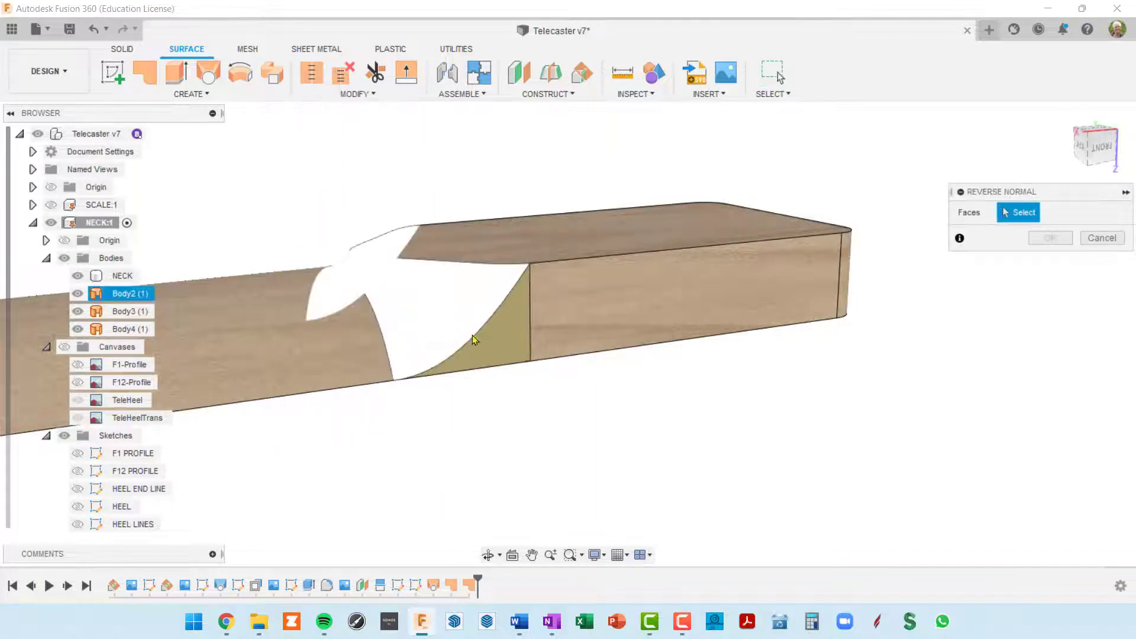
pyautogui.click(508, 350)
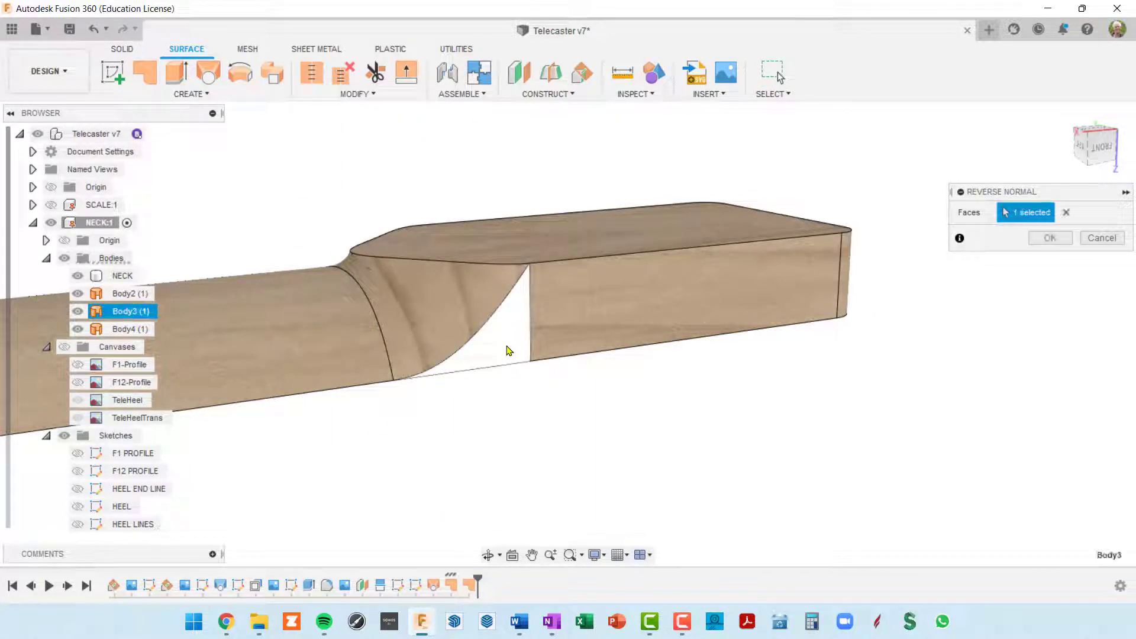
pyautogui.click(1045, 238)
pyautogui.click(470, 322)
pyautogui.scroll(10, 504, 347)
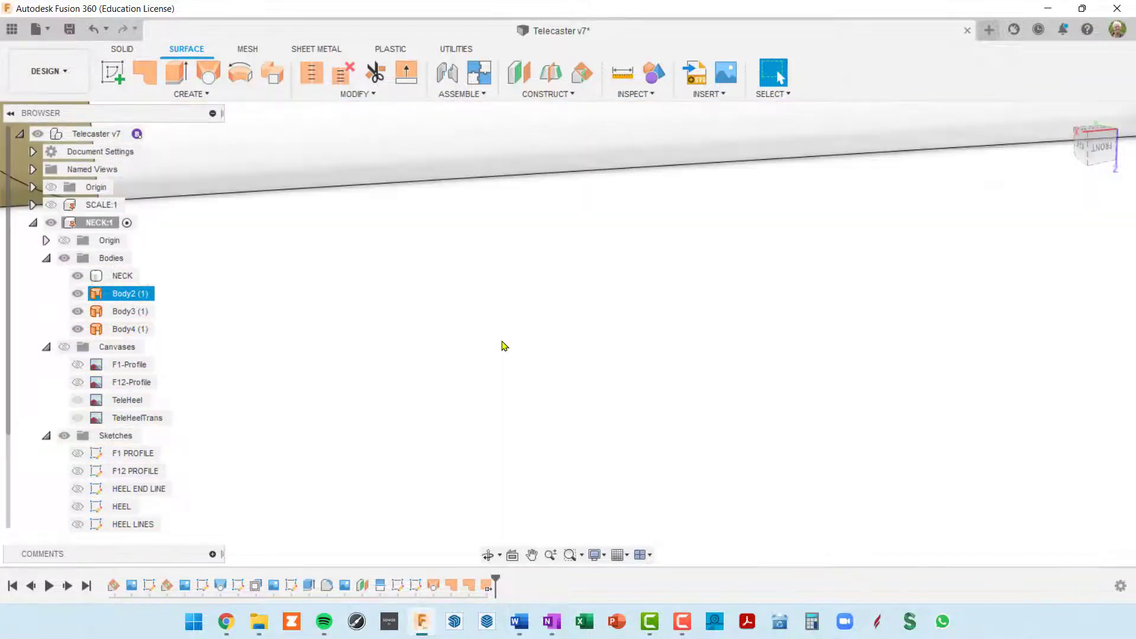
pyautogui.scroll(-8, 504, 346)
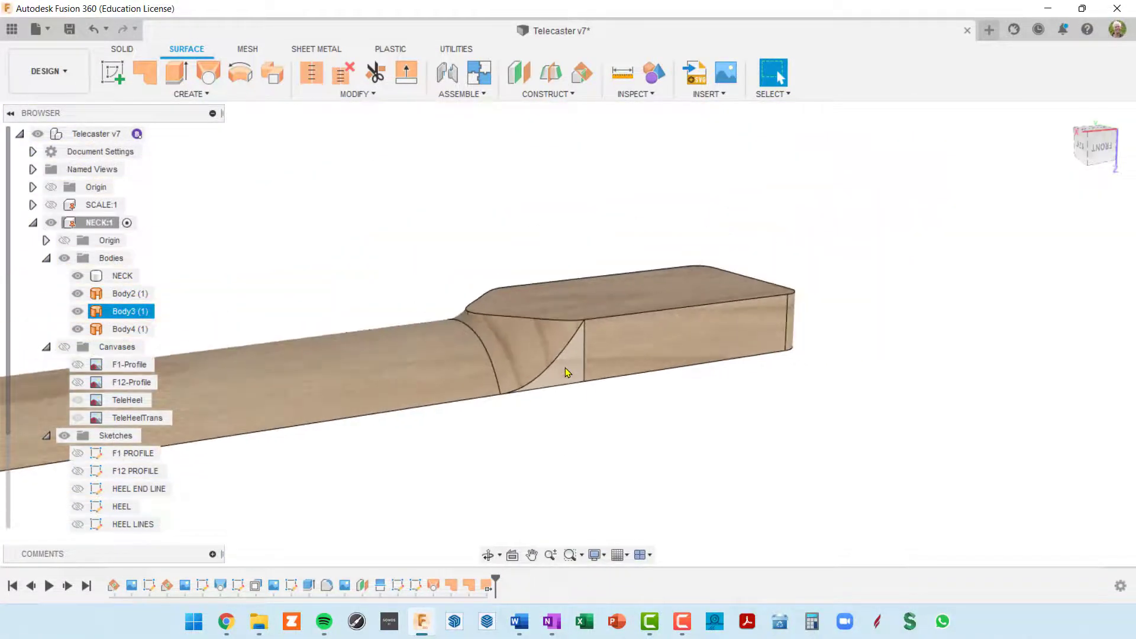
pyautogui.keyDown('shift'); pyautogui.moveTo(567, 372); pyautogui.dragTo(629, 296, button='middle'); pyautogui.keyUp('shift')
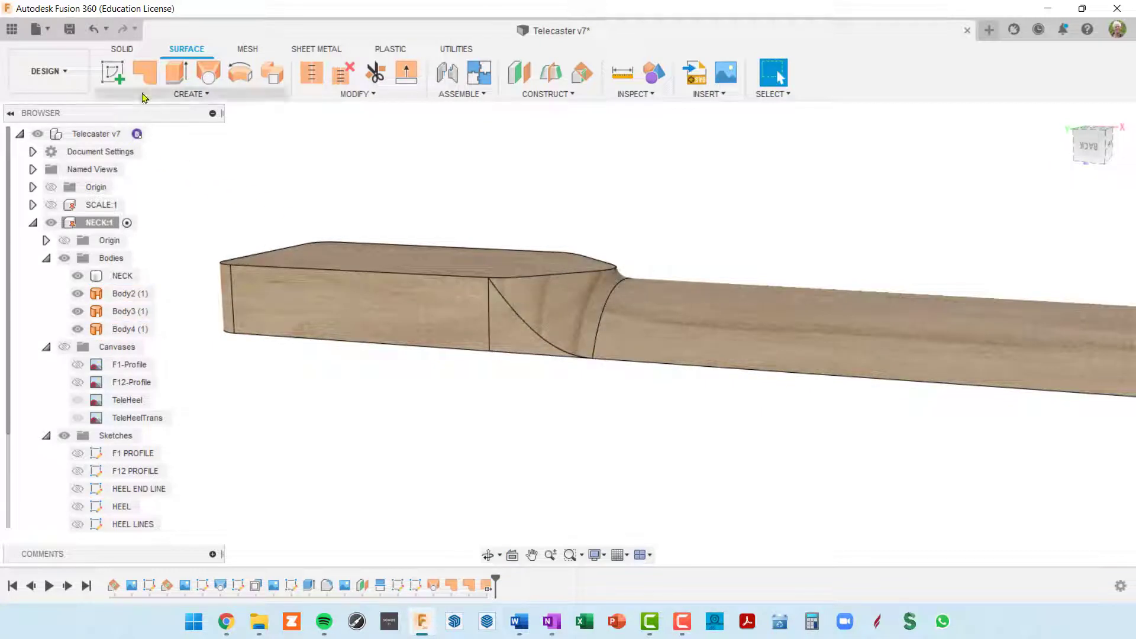
# Hide the NECK body and toggle each loft and patch surface off and on, leaving only the three surface bodies shown
pyautogui.click(123, 50)
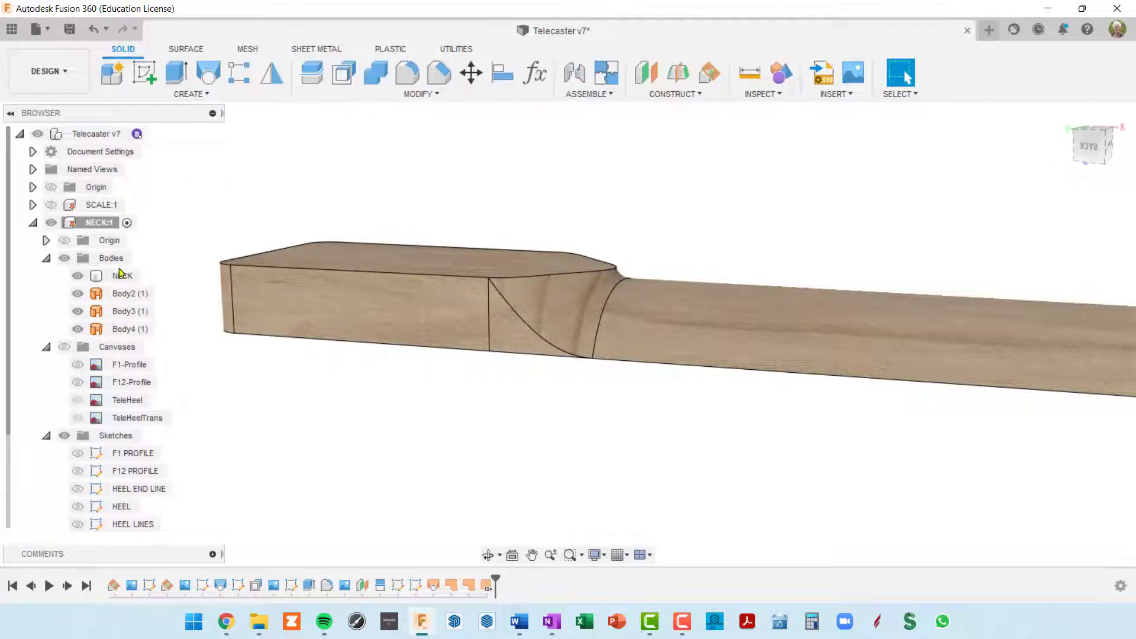
pyautogui.click(86, 277)
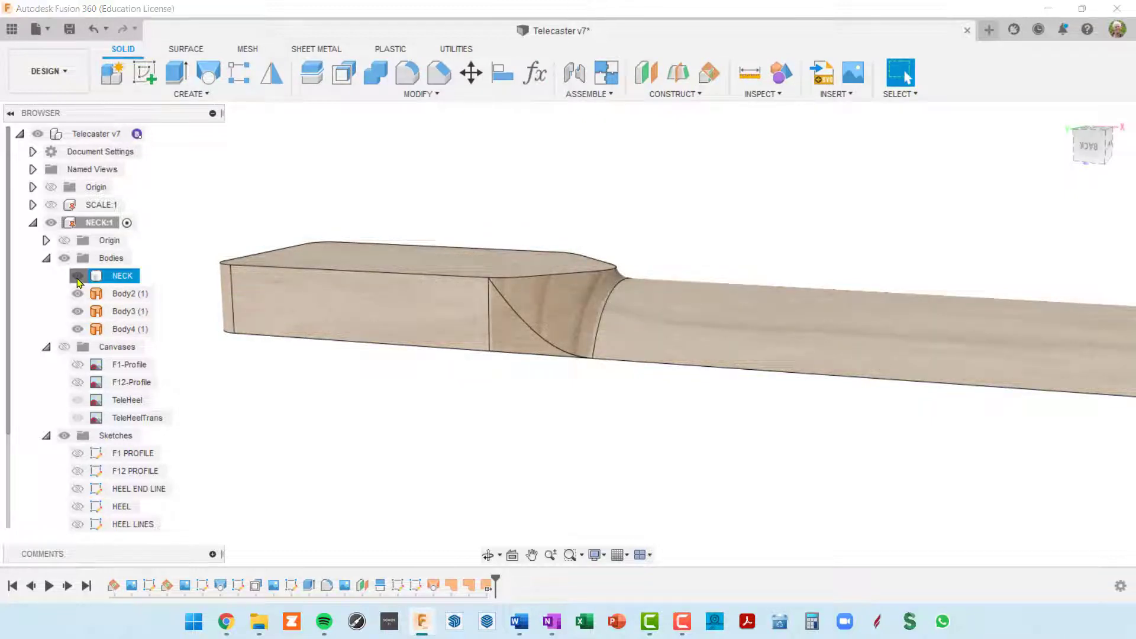
pyautogui.click(77, 277)
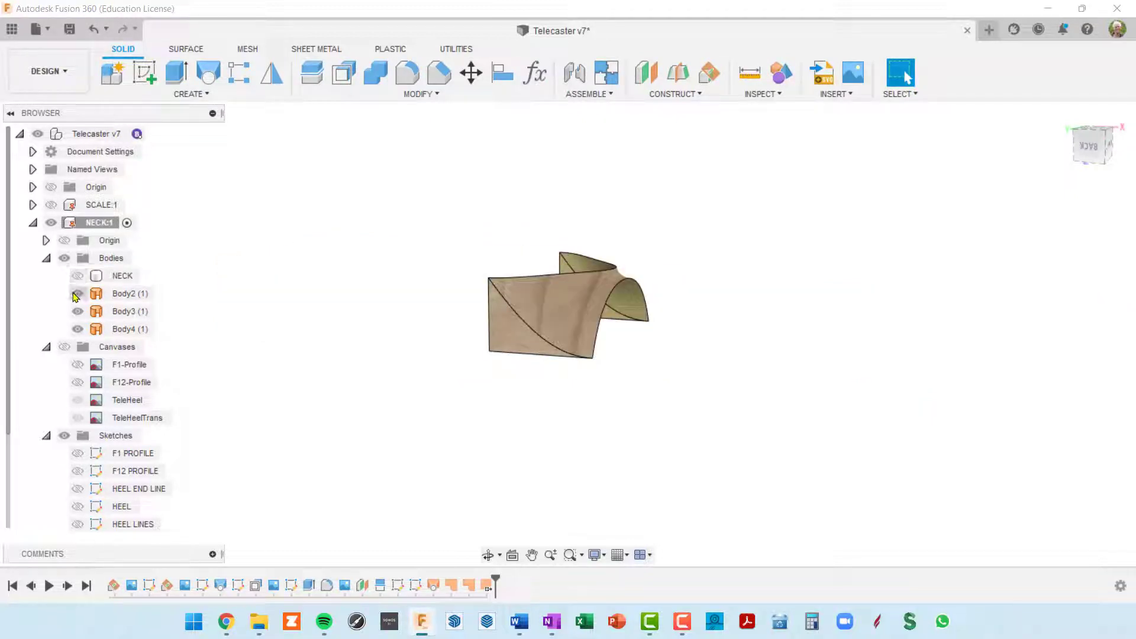
pyautogui.click(78, 295)
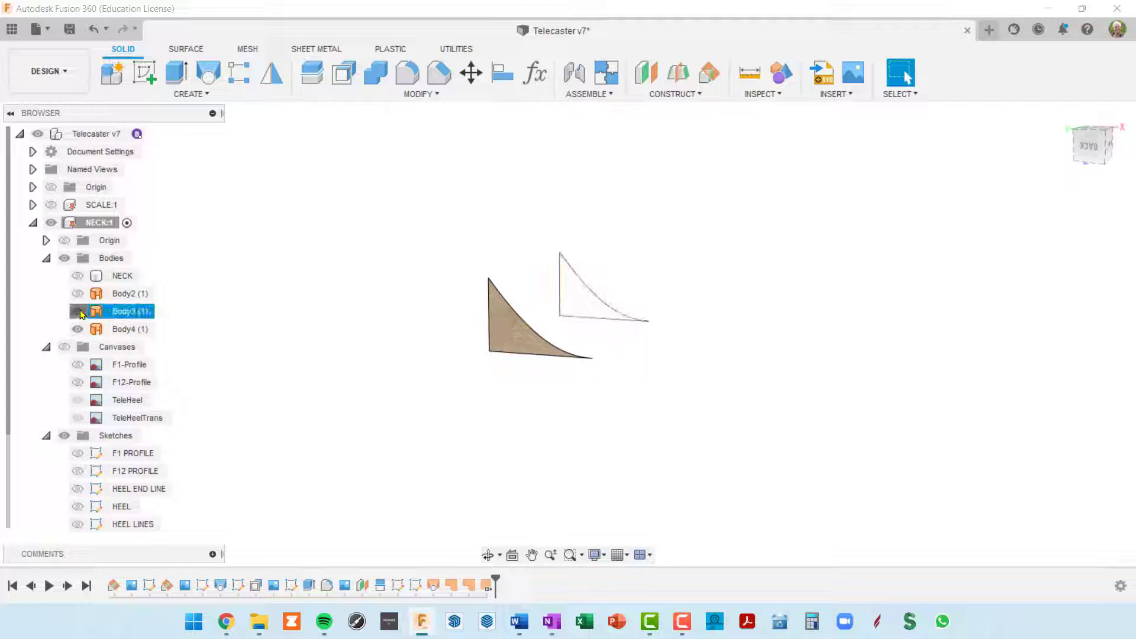
pyautogui.click(78, 312)
pyautogui.click(78, 329)
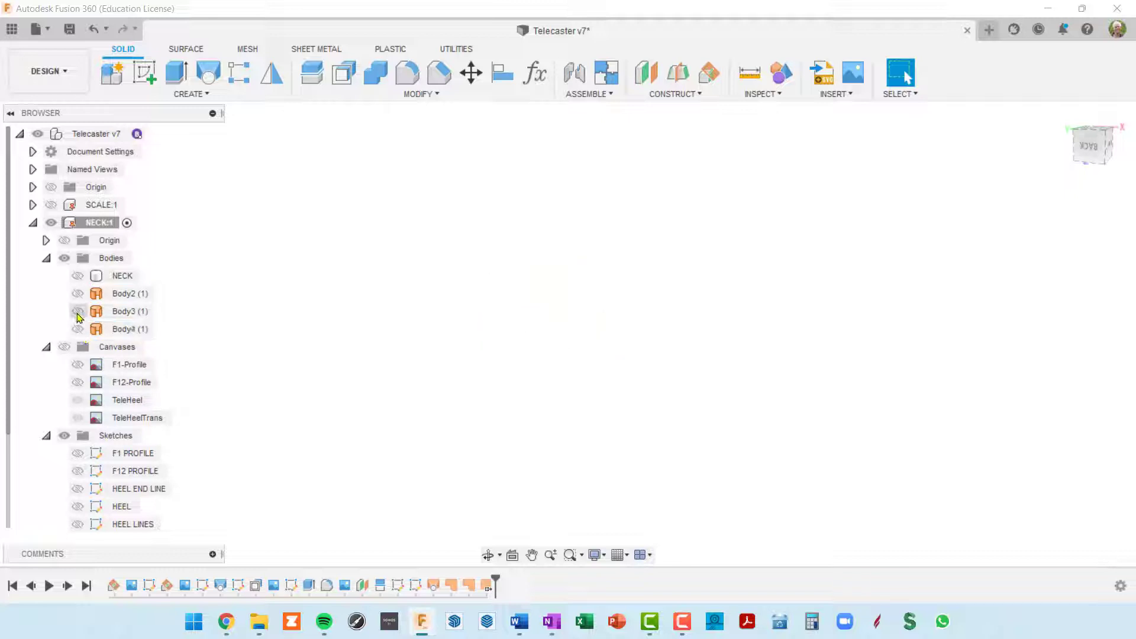
pyautogui.click(78, 312)
pyautogui.click(78, 329)
pyautogui.click(78, 294)
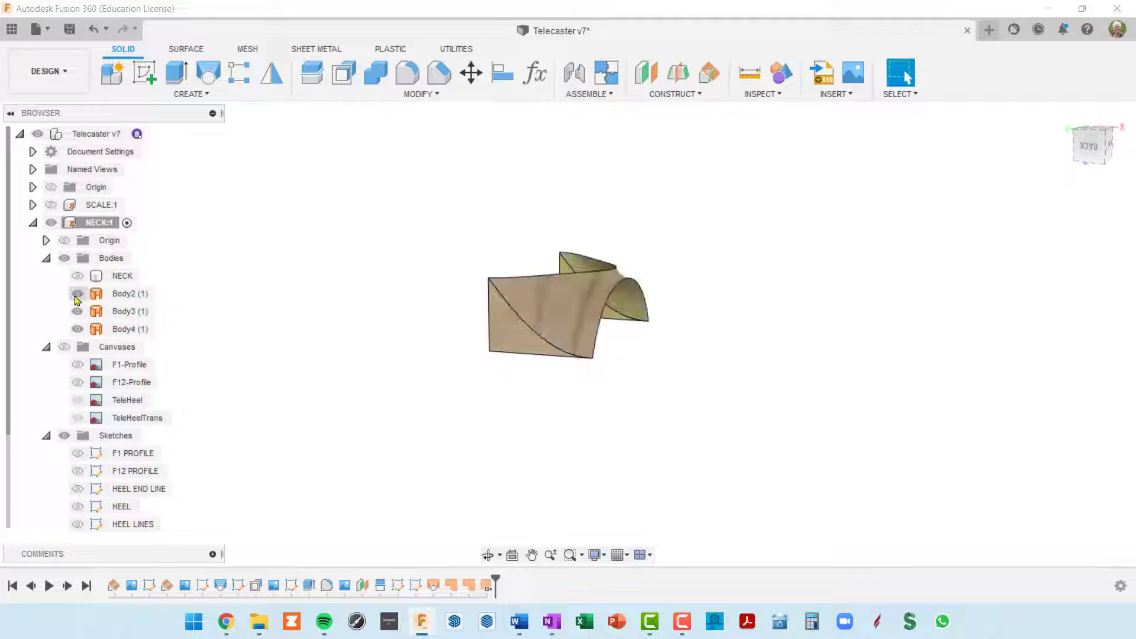
pyautogui.keyDown('shift'); pyautogui.moveTo(637, 332); pyautogui.dragTo(481, 264, button='middle'); pyautogui.keyUp('shift')
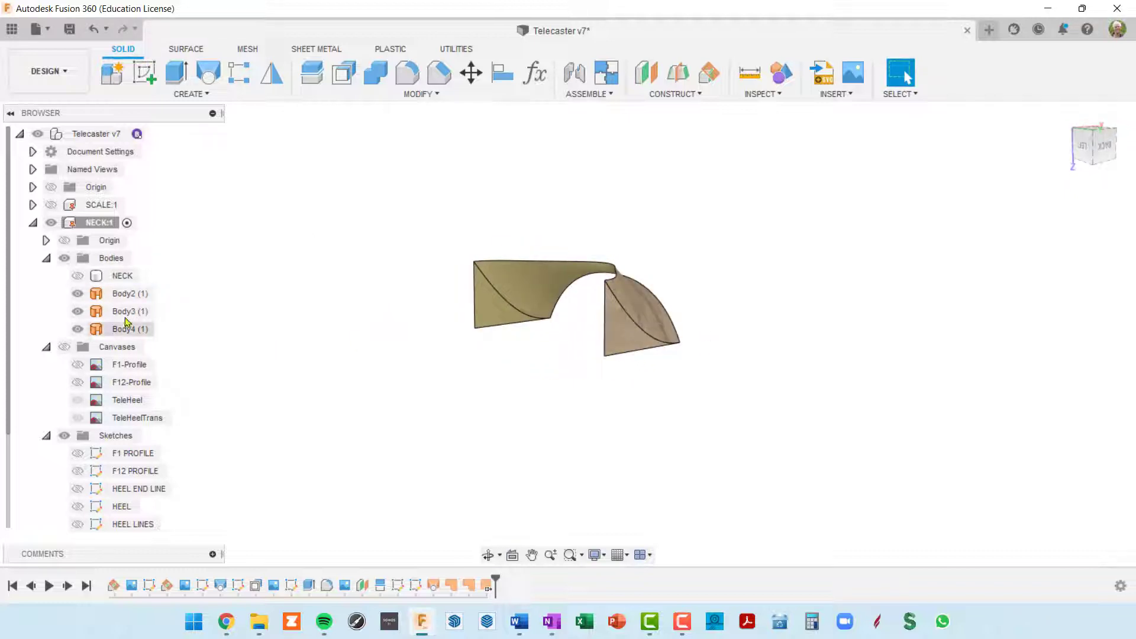
# Stitch the lofted transition surface and both triangular patches into a new body with a 0.004 in tolerance
pyautogui.click(186, 51)
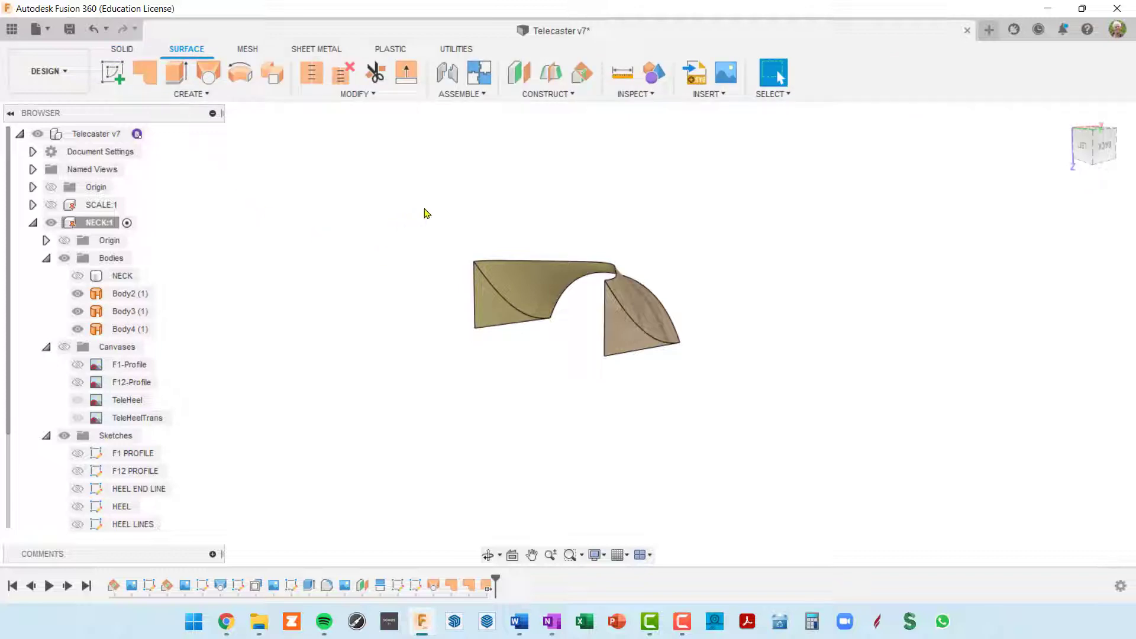
pyautogui.moveTo(418, 202); pyautogui.dragTo(786, 428)
pyautogui.keyDown('shift'); pyautogui.moveTo(761, 399); pyautogui.dragTo(670, 389, button='middle'); pyautogui.keyUp('shift')
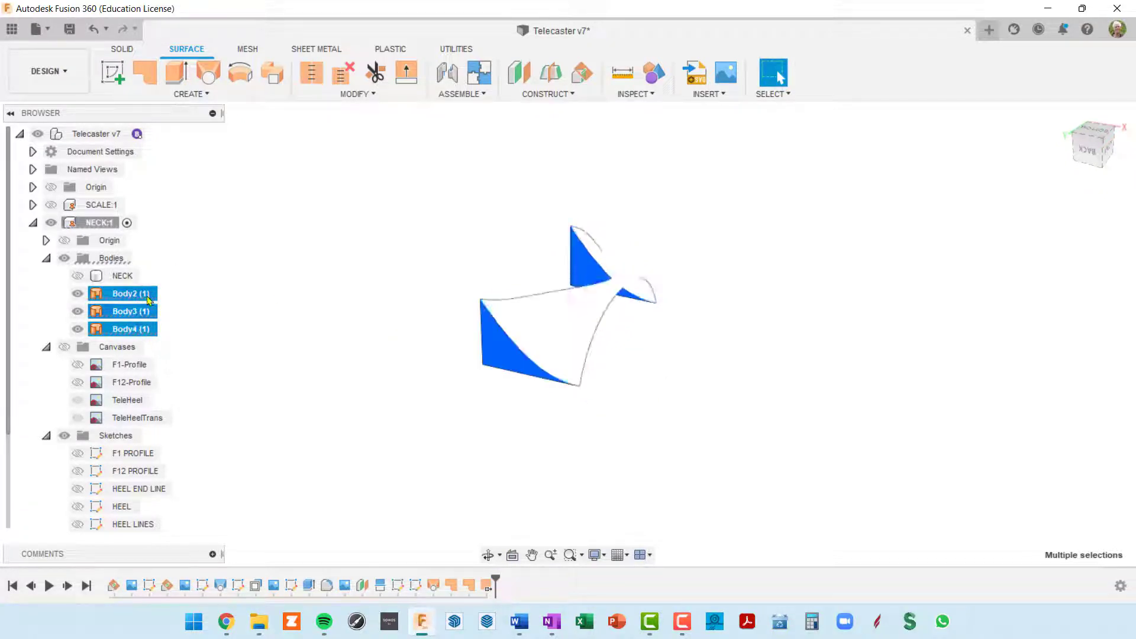
pyautogui.click(312, 73)
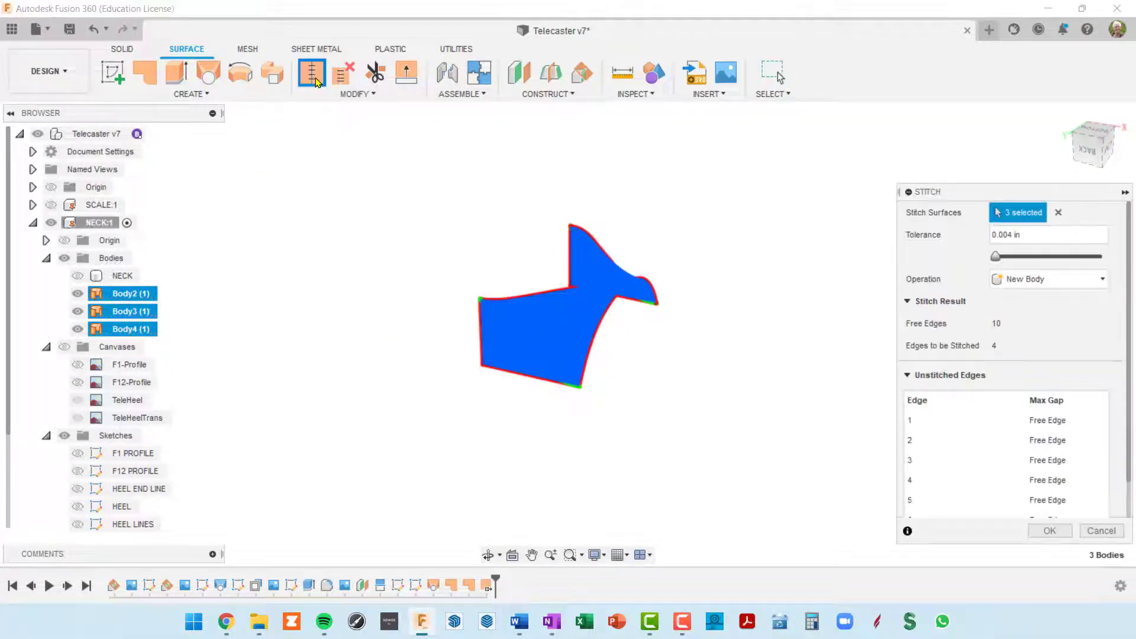
pyautogui.click(1060, 532)
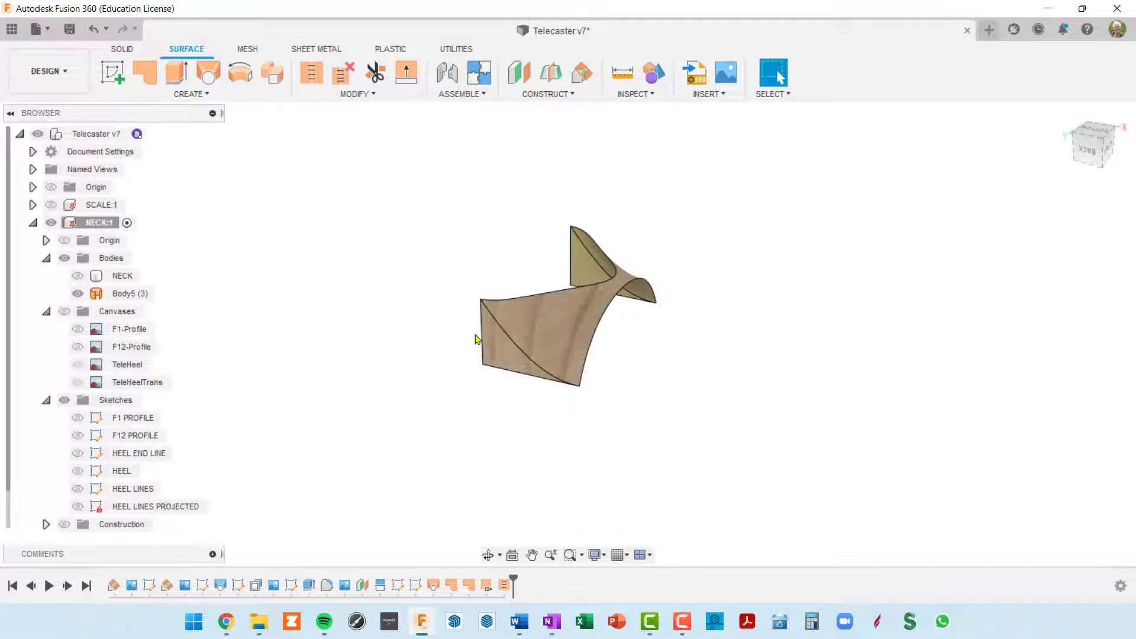
pyautogui.keyDown('shift'); pyautogui.moveTo(600, 375); pyautogui.dragTo(480, 319, button='middle'); pyautogui.keyUp('shift')
pyautogui.press('Escape')
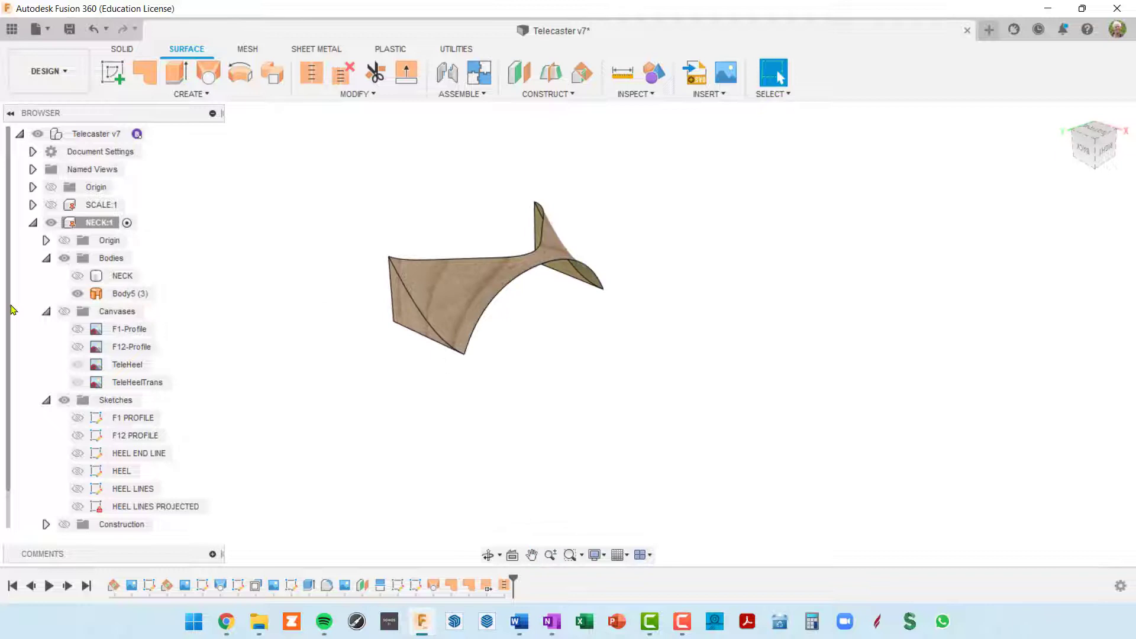
# Show the NECK body again alongside the stitched transition surface
pyautogui.click(77, 278)
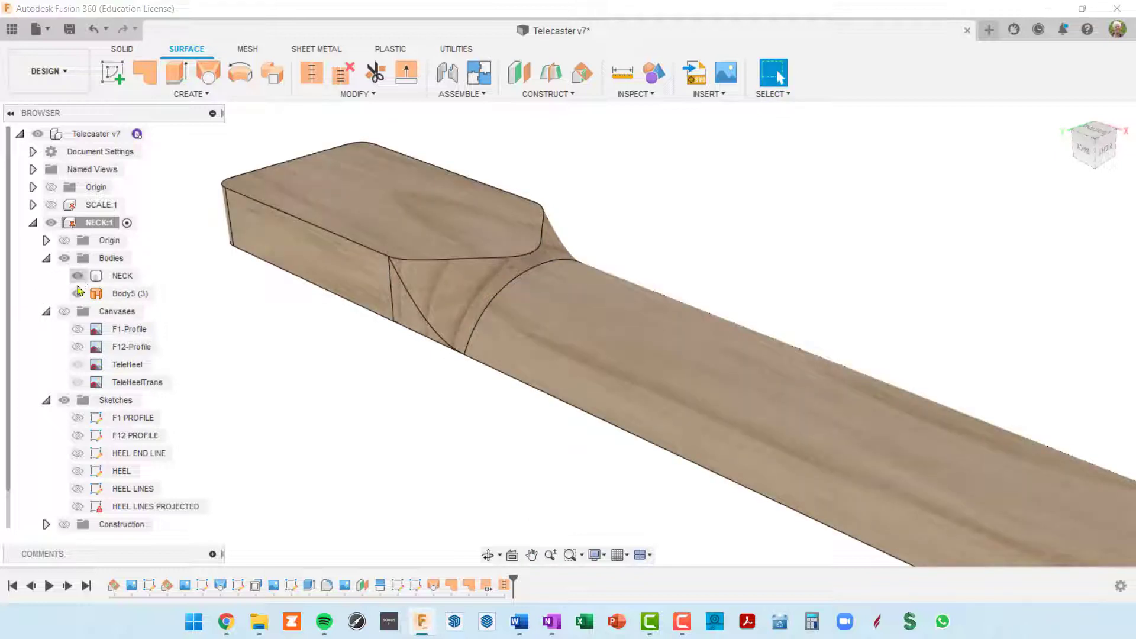
pyautogui.scroll(-3, 410, 401)
pyautogui.keyDown('shift'); pyautogui.moveTo(432, 381); pyautogui.dragTo(496, 302, button='middle'); pyautogui.keyUp('shift')
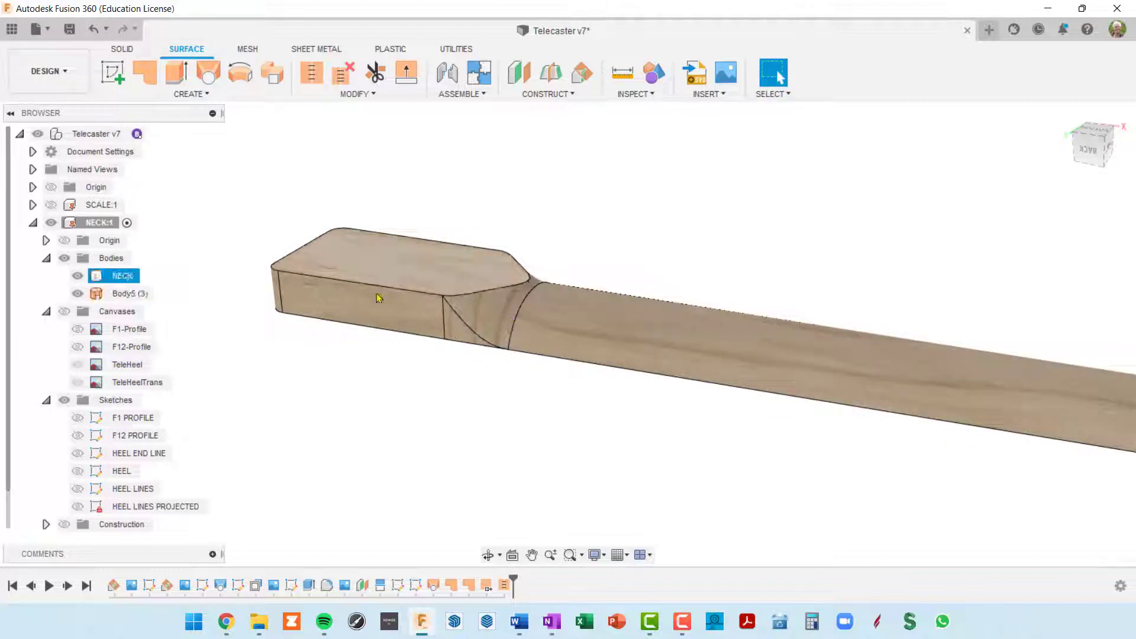
pyautogui.scroll(-5, 367, 294)
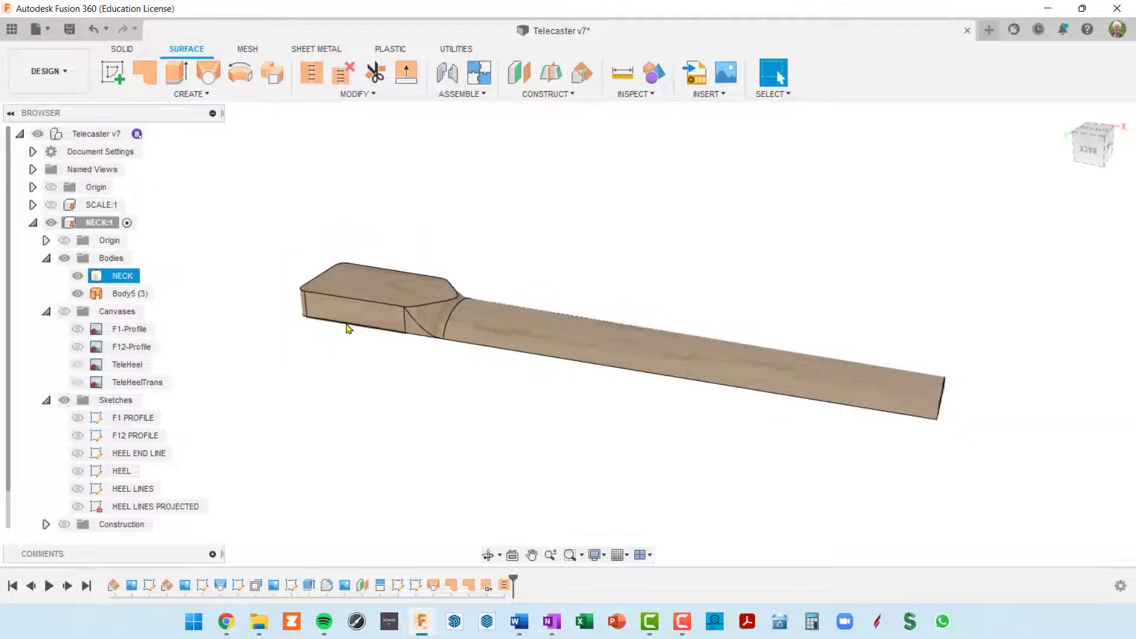
# Try to stitch the NECK body and the stitched transition surface together as a new body
pyautogui.moveTo(250, 217); pyautogui.dragTo(897, 424)
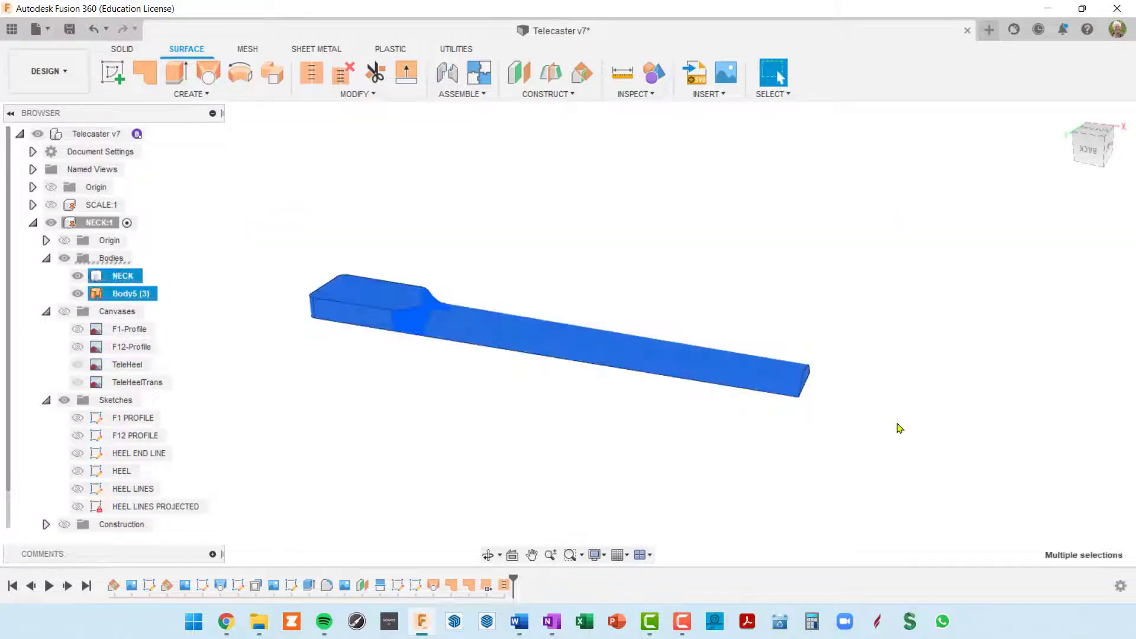
pyautogui.click(314, 81)
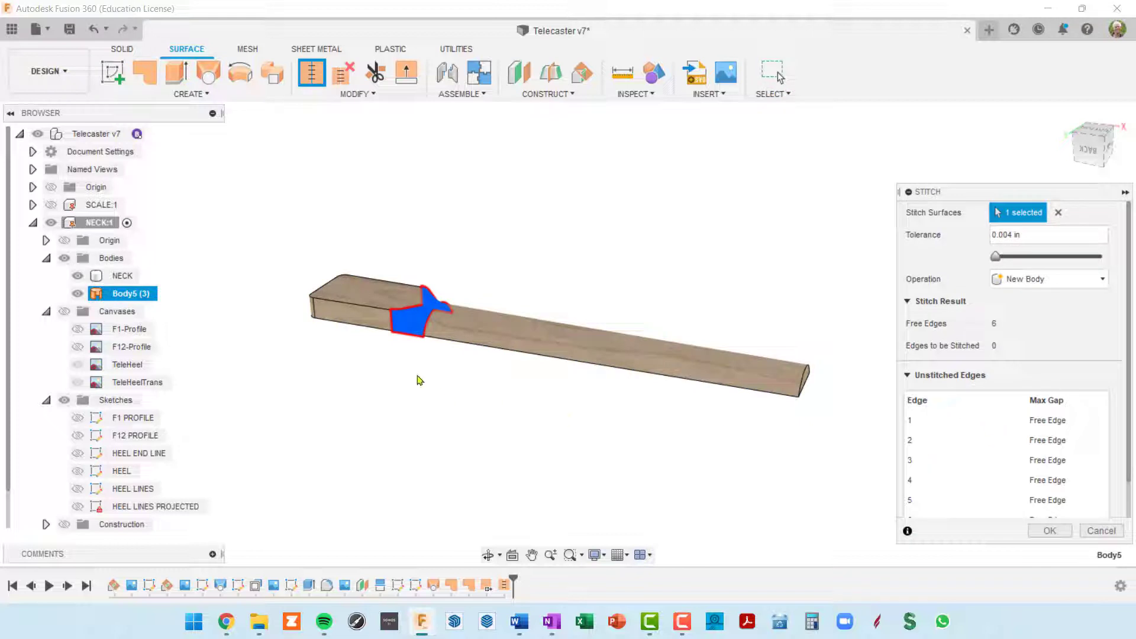
pyautogui.scroll(4, 418, 380)
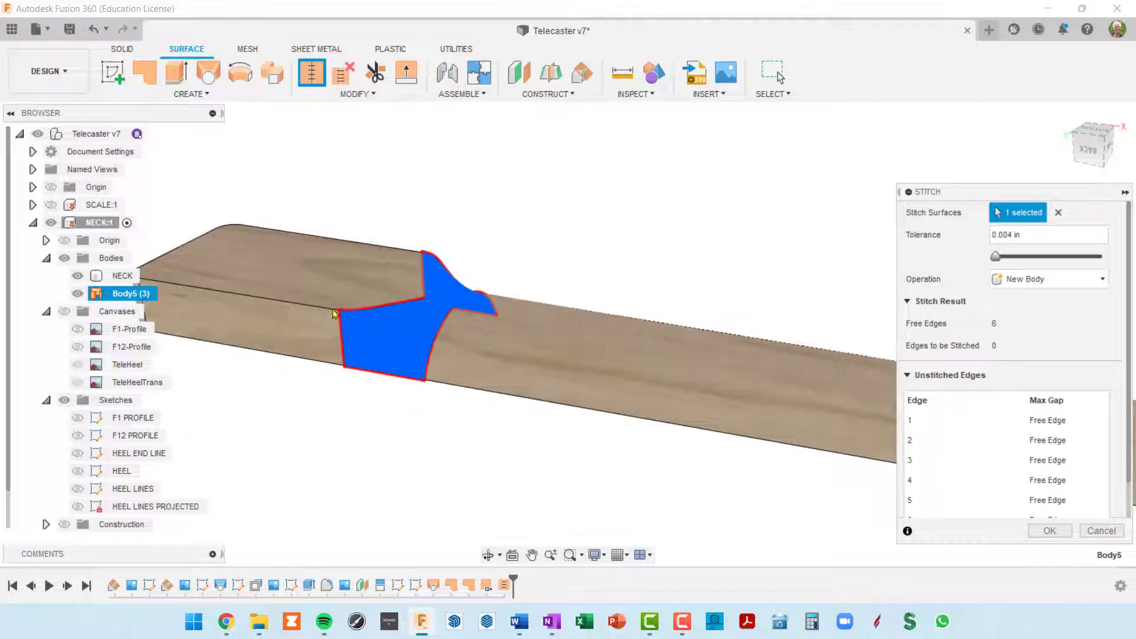
pyautogui.click(1052, 535)
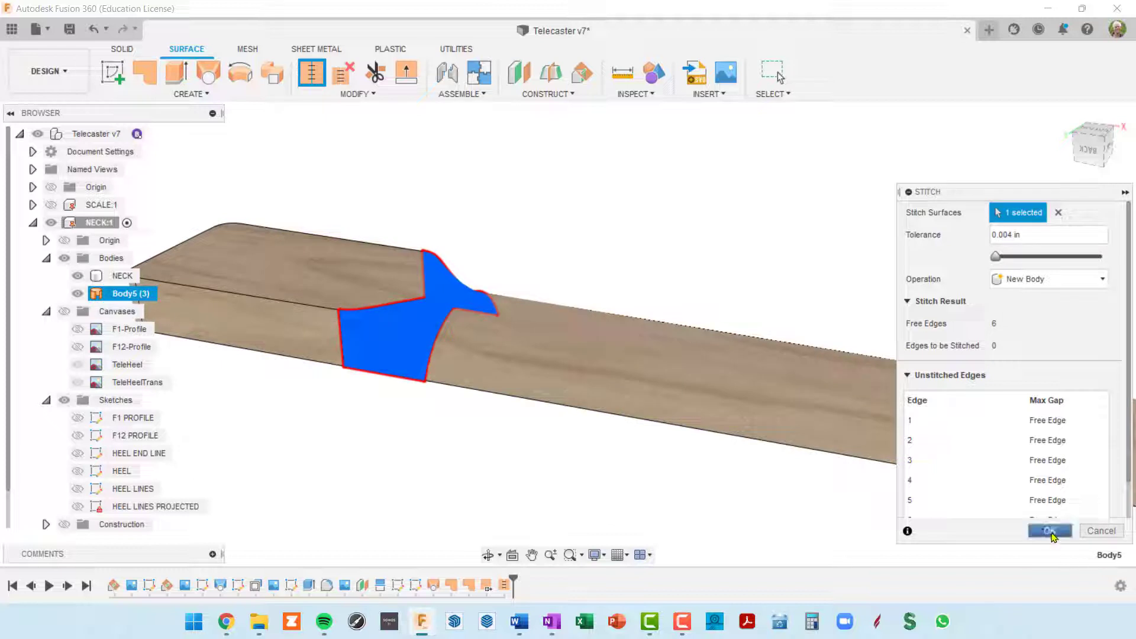
pyautogui.click(1096, 530)
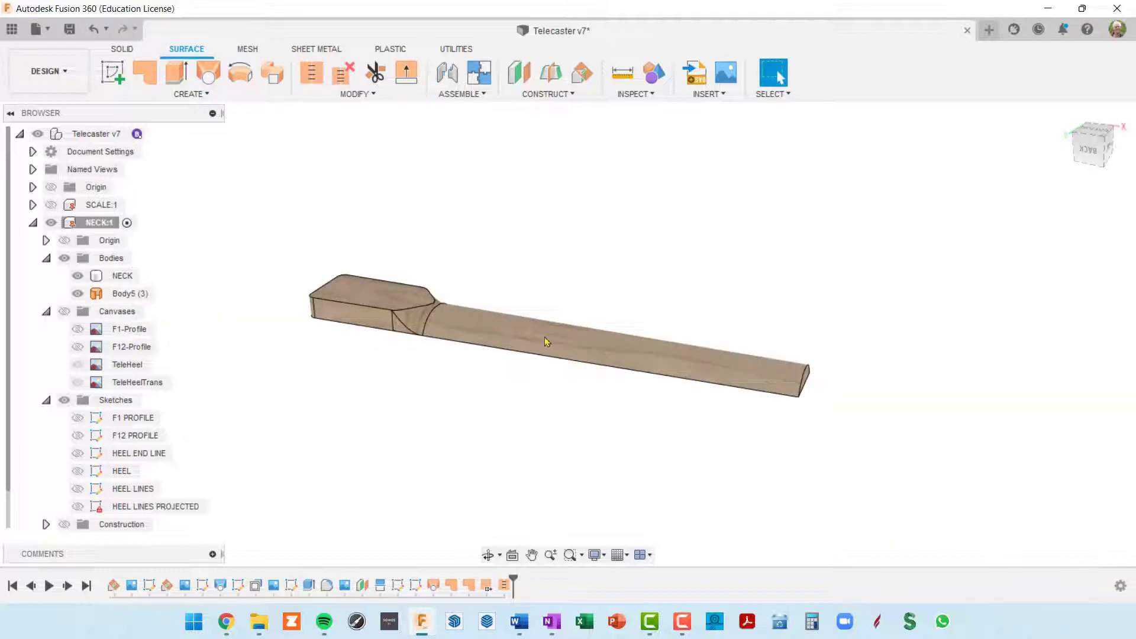
# Hide the stitched transition surface and select the NECK body's curved side face on the heel, above the neck's transition area
pyautogui.scroll(3, 367, 312)
pyautogui.scroll(-2, 367, 311)
pyautogui.scroll(-1, 256, 278)
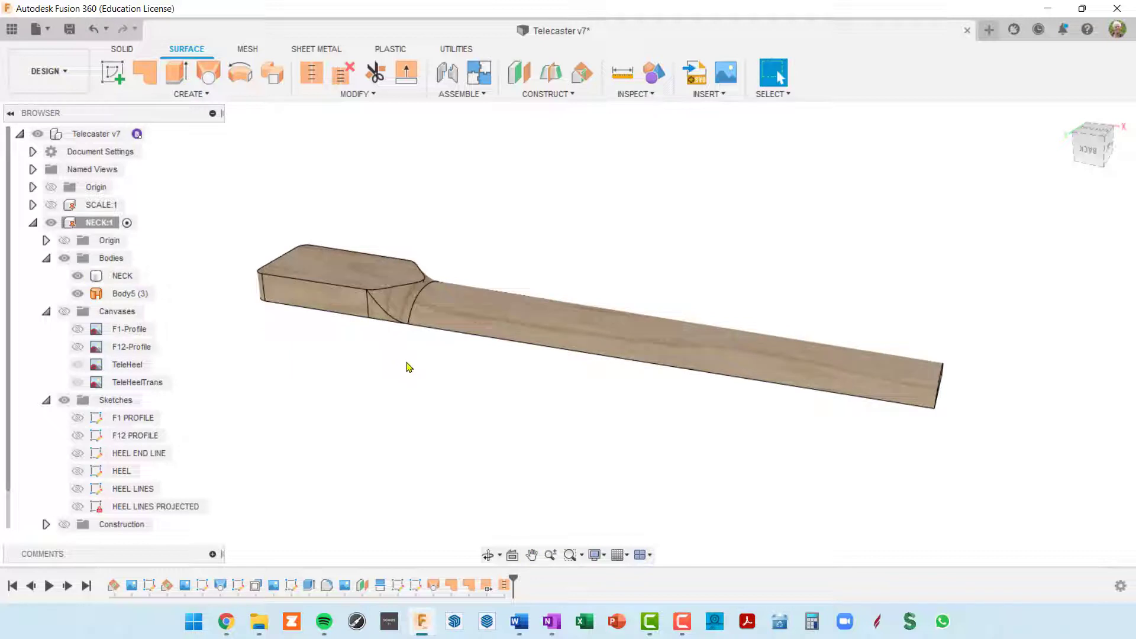
pyautogui.click(78, 294)
pyautogui.click(121, 276)
pyautogui.scroll(3, 381, 315)
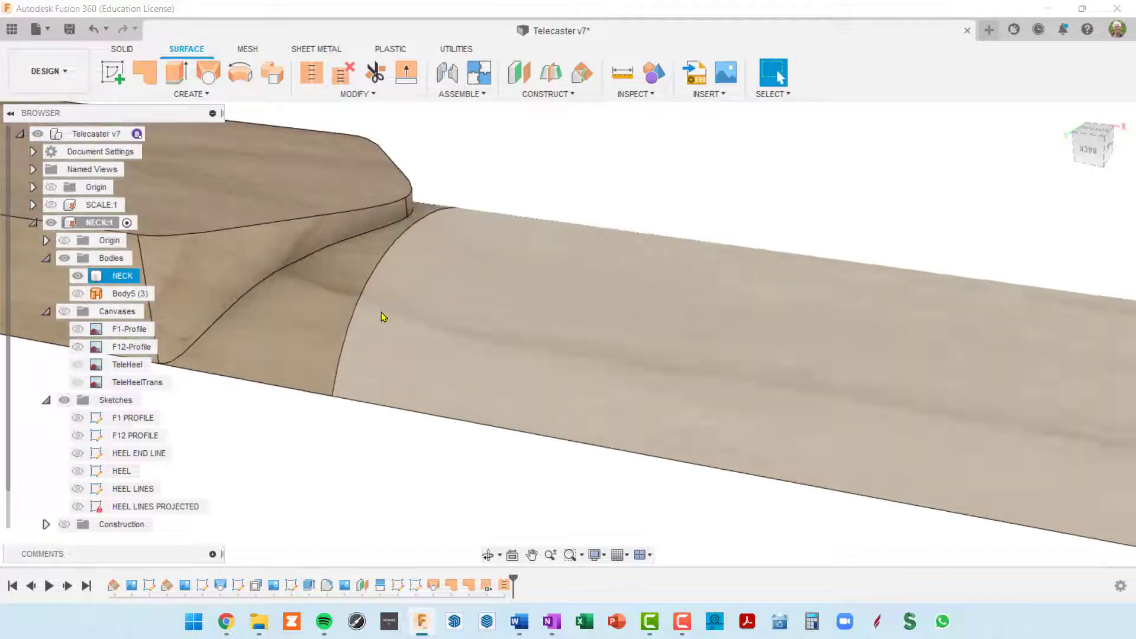
pyautogui.scroll(-2, 343, 302)
pyautogui.moveTo(342, 301); pyautogui.dragTo(490, 274, button='middle')
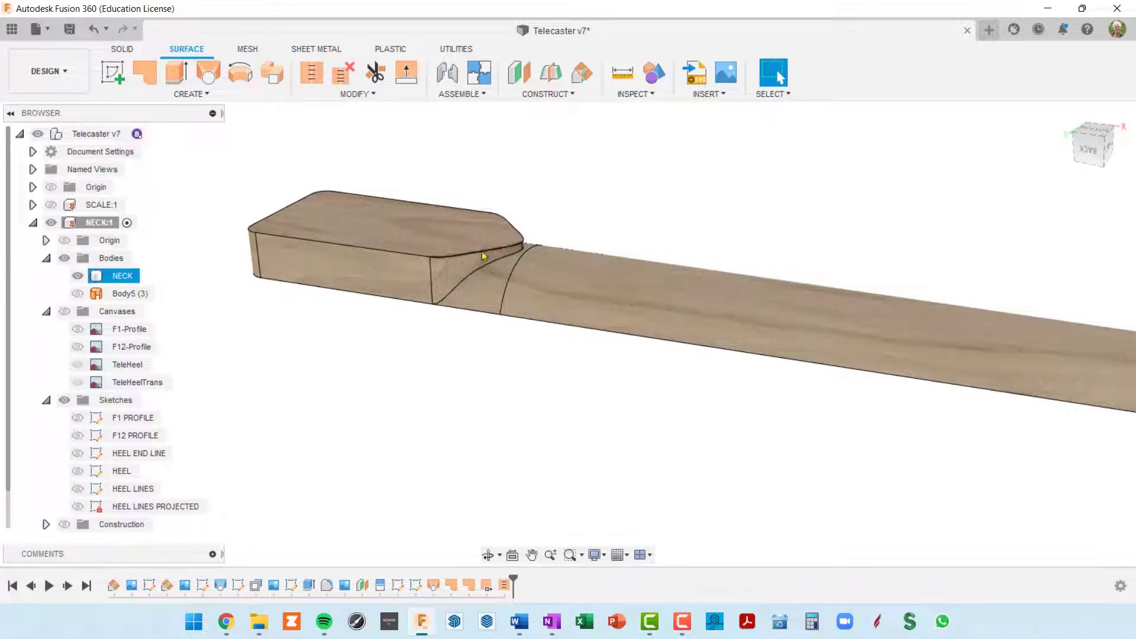
pyautogui.click(48, 296)
pyautogui.click(77, 276)
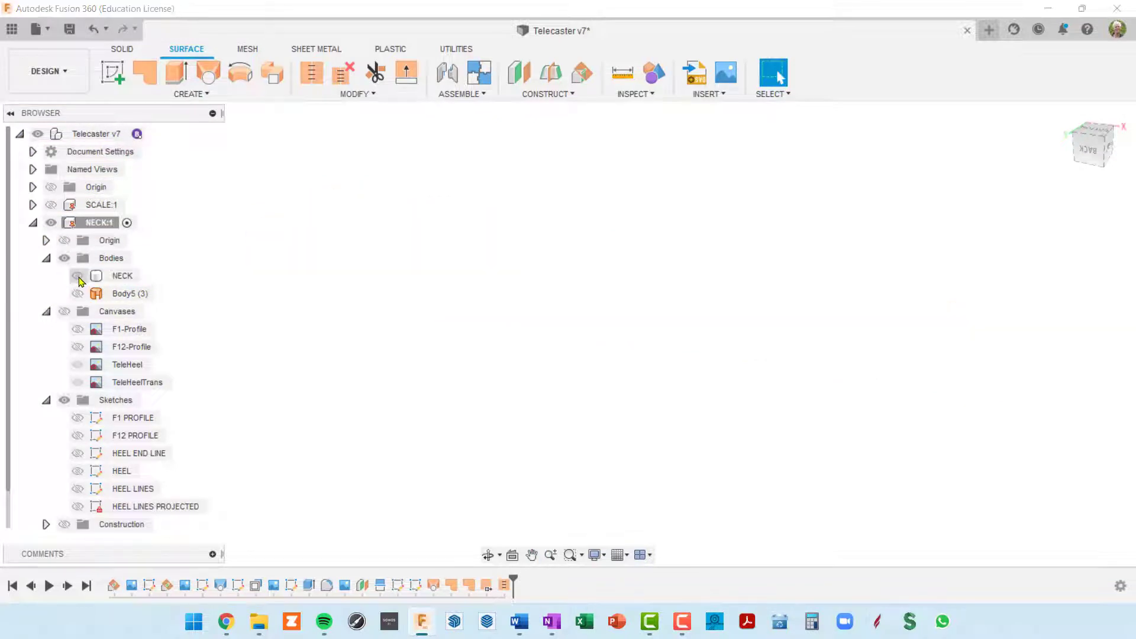
pyautogui.click(78, 276)
pyautogui.scroll(3, 456, 275)
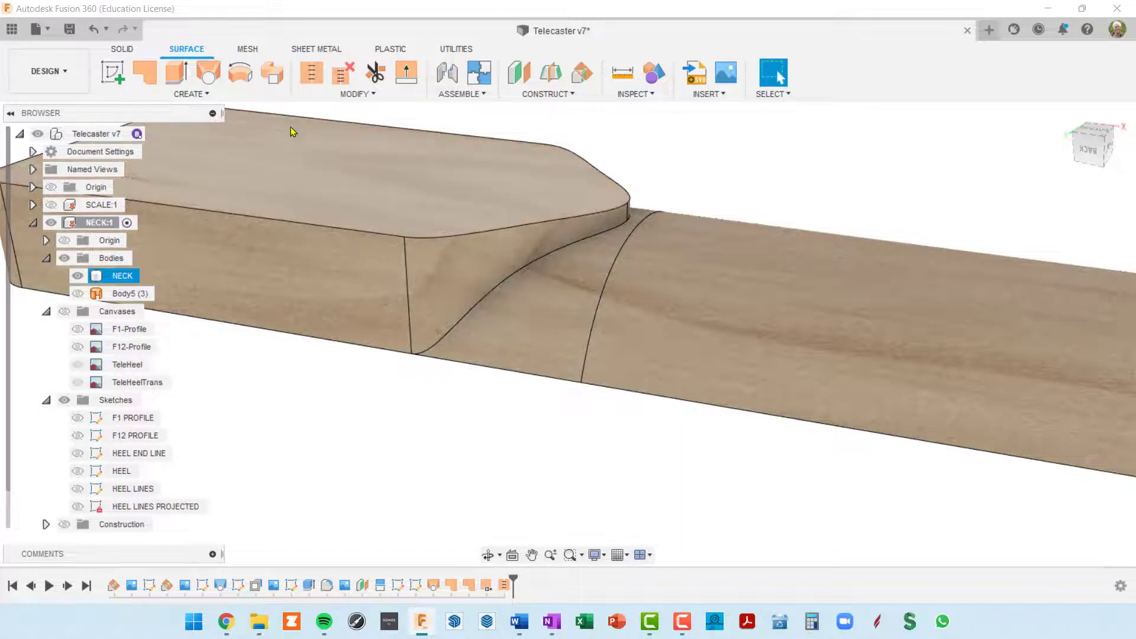
pyautogui.click(462, 279)
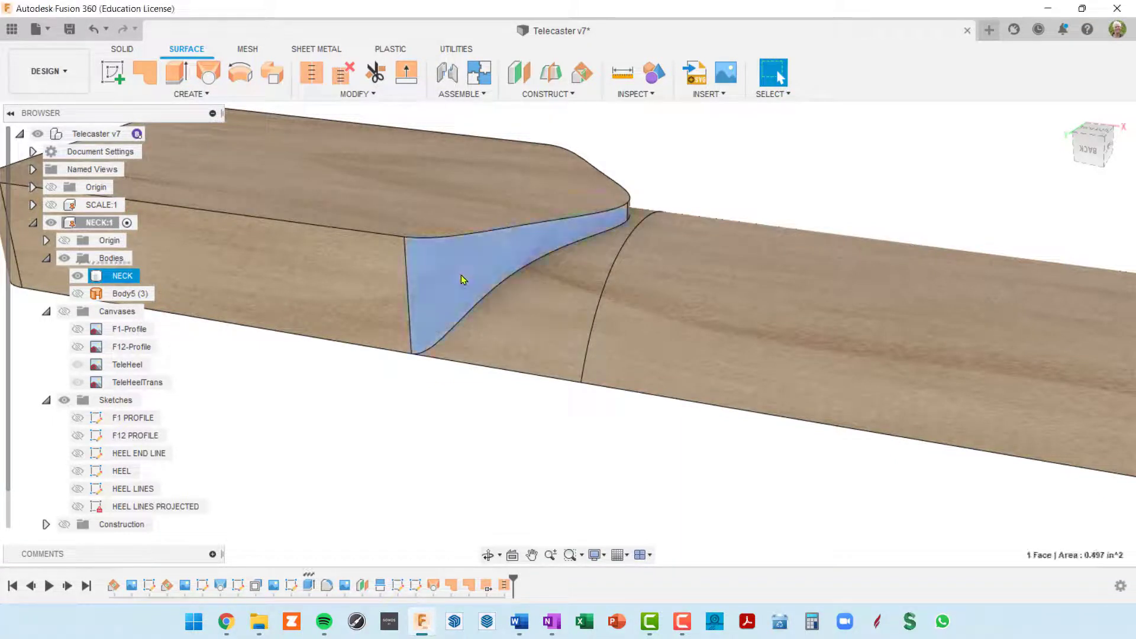
# Delete the transition area's back face and both curved side faces of the heel from the NECK body
pyautogui.keyDown('ctrl'); pyautogui.click(554, 330); pyautogui.keyUp('ctrl')
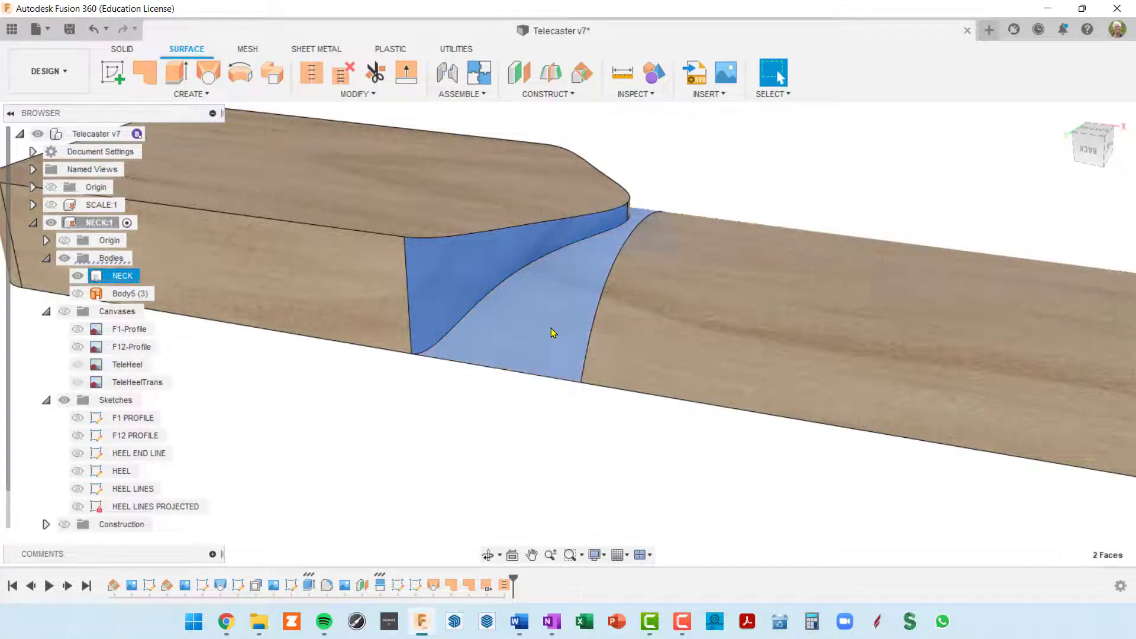
pyautogui.keyDown('shift'); pyautogui.moveTo(553, 330); pyautogui.dragTo(520, 393, button='middle'); pyautogui.keyUp('shift')
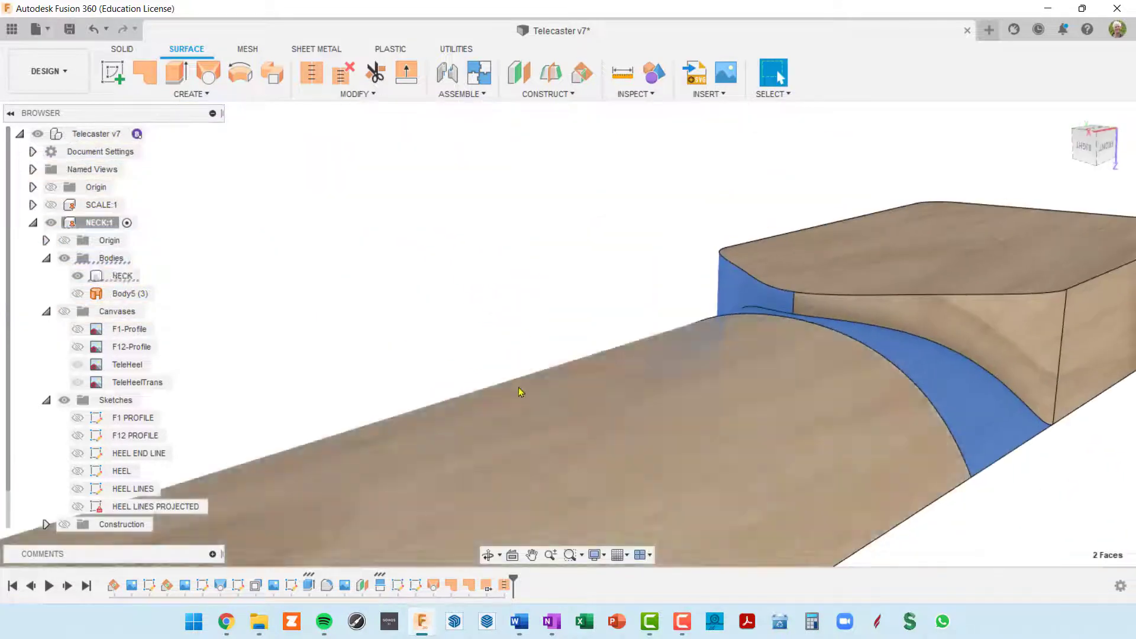
pyautogui.keyDown('ctrl'); pyautogui.click(966, 330); pyautogui.keyUp('ctrl')
pyautogui.keyDown('shift'); pyautogui.moveTo(906, 355); pyautogui.dragTo(908, 315, button='middle'); pyautogui.keyUp('shift')
pyautogui.scroll(5, 842, 255)
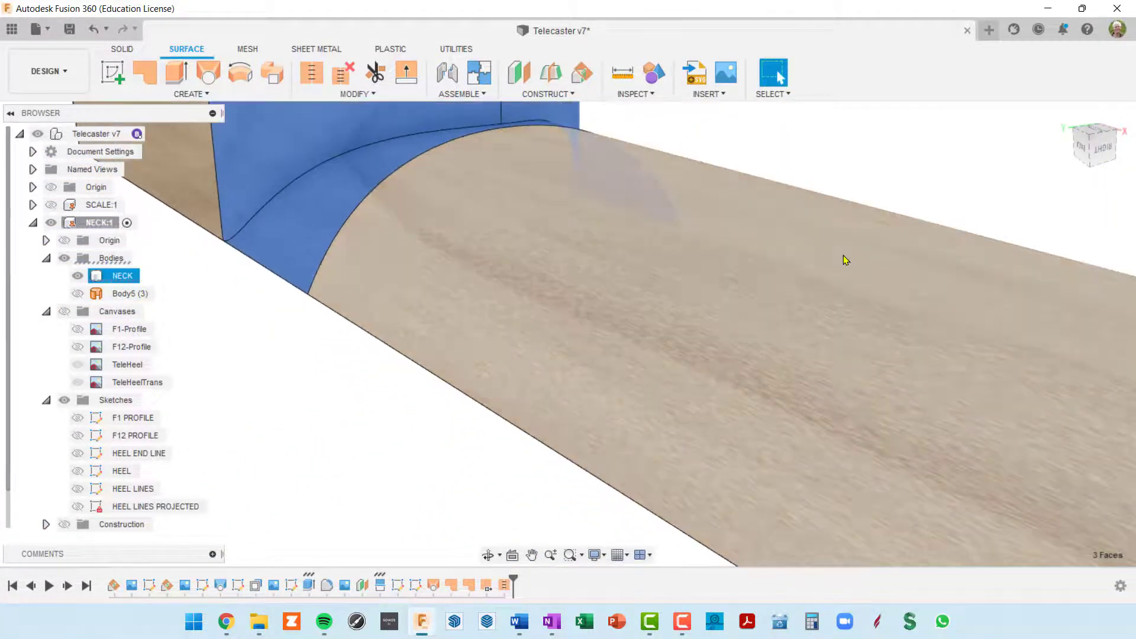
pyautogui.press('Delete')
pyautogui.scroll(-5, 669, 332)
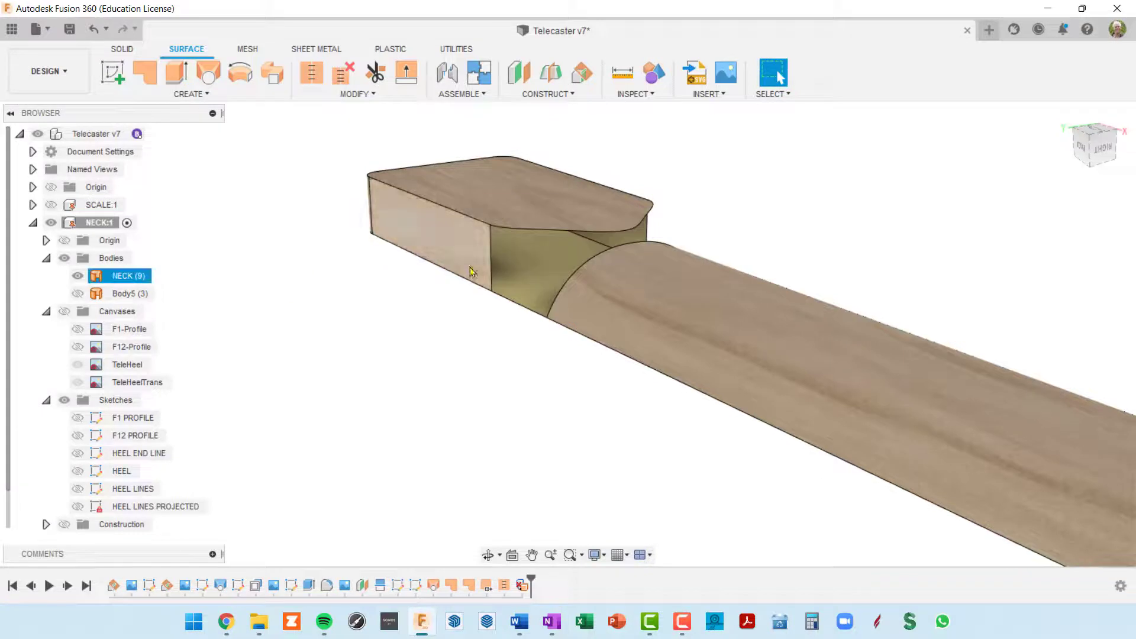
# Show the transition surface again and stitch it with the opened NECK surface into a new body at 0.004 in tolerance
pyautogui.click(78, 293)
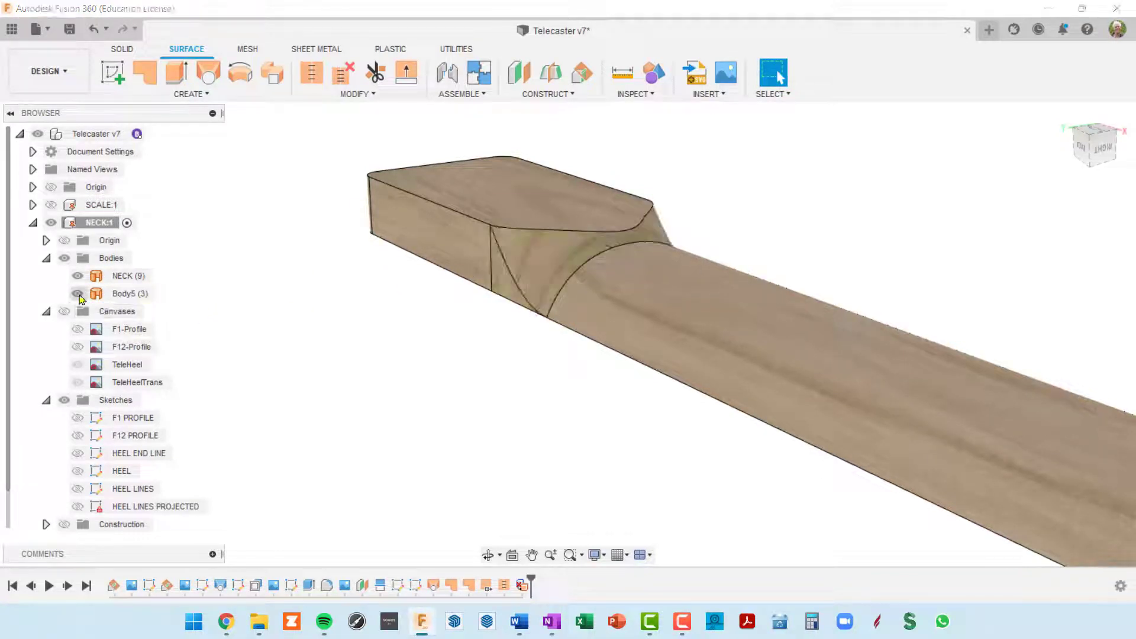
pyautogui.scroll(-3, 573, 383)
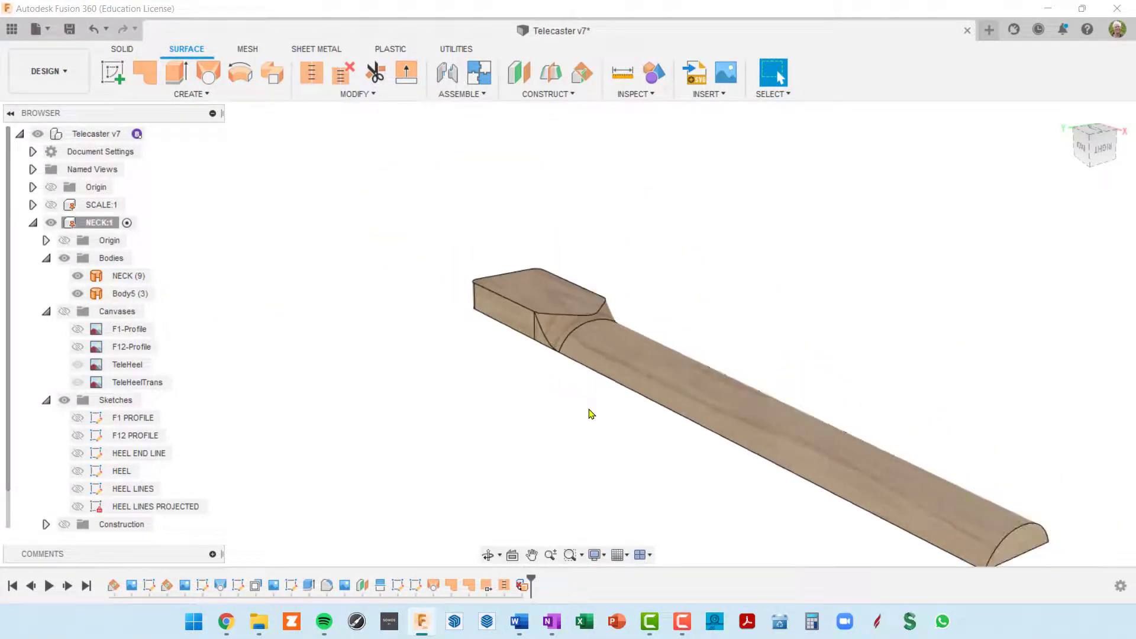
pyautogui.keyDown('shift'); pyautogui.moveTo(592, 414); pyautogui.dragTo(533, 299, button='middle'); pyautogui.keyUp('shift')
pyautogui.moveTo(277, 180); pyautogui.dragTo(1089, 452)
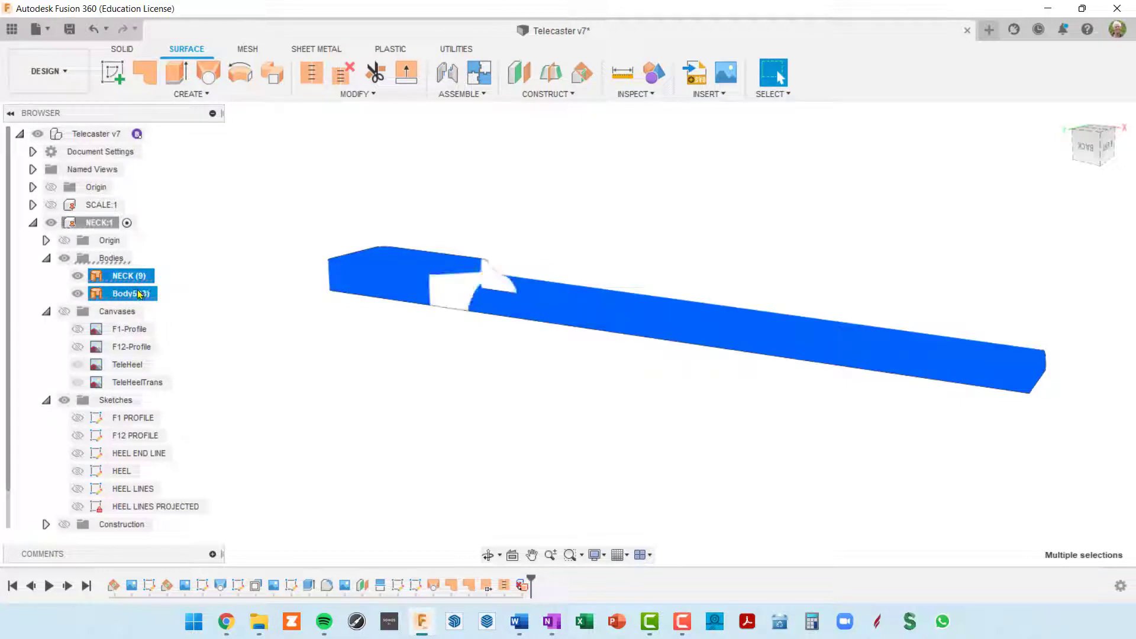
pyautogui.click(312, 73)
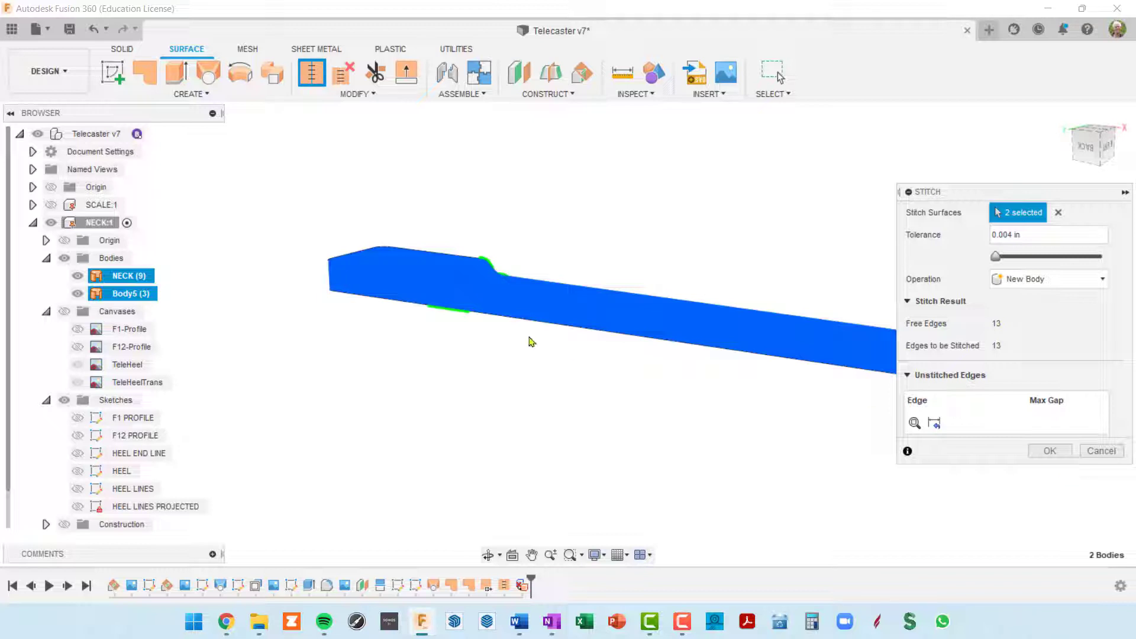
pyautogui.click(1050, 451)
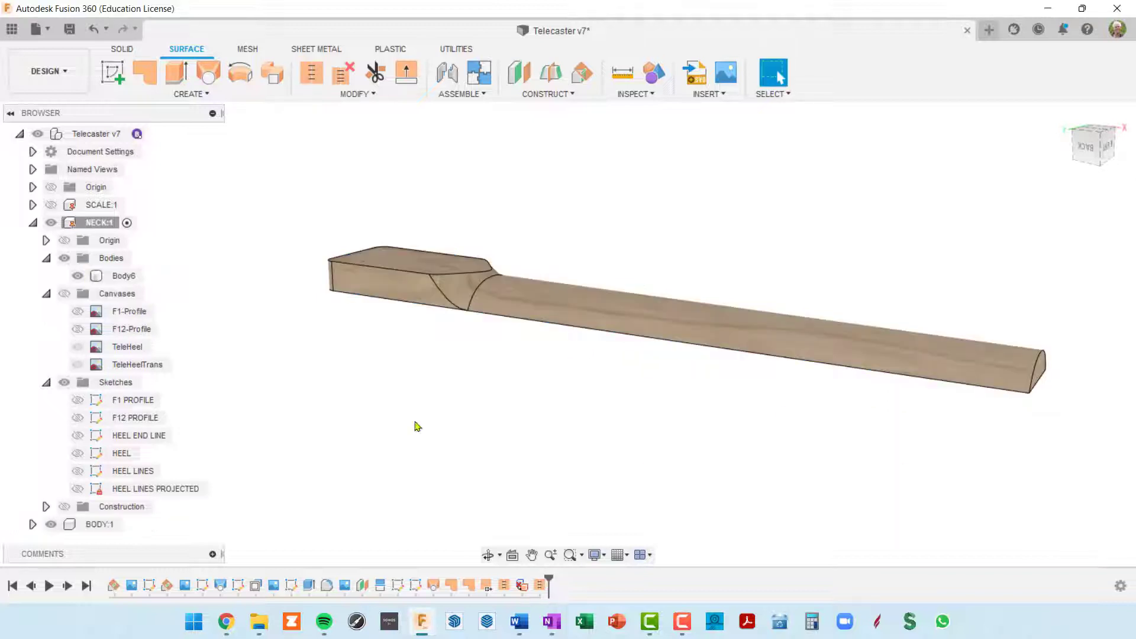
# Check the newly stitched neck body in the solid workspace and examine its heel transition from several sides
pyautogui.click(99, 277)
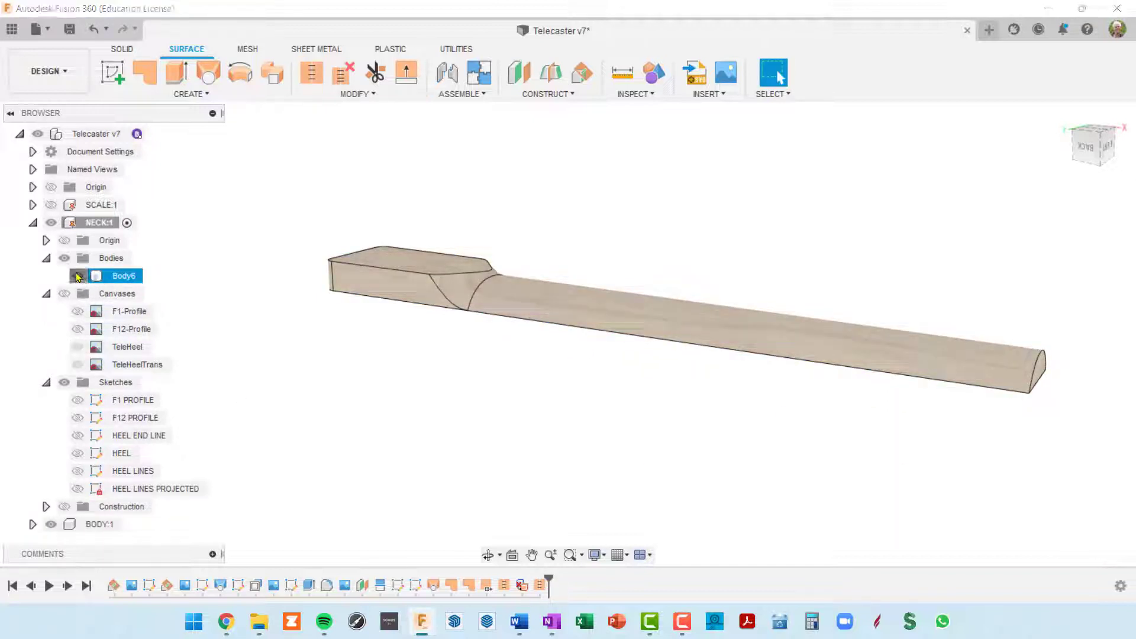
pyautogui.click(77, 276)
pyautogui.click(77, 276)
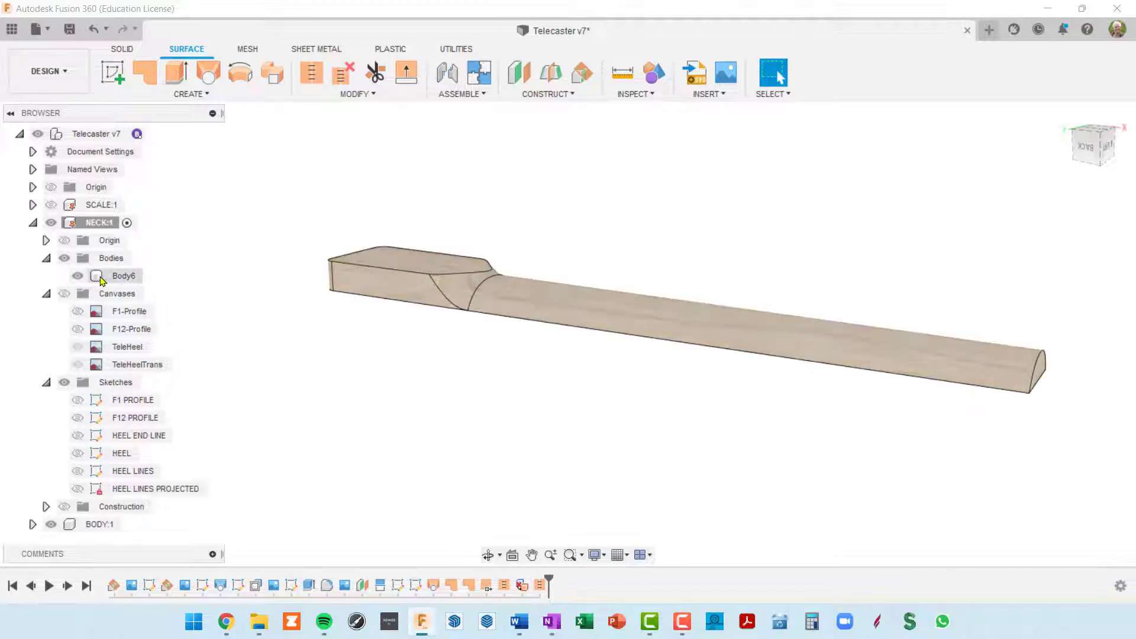
pyautogui.click(124, 50)
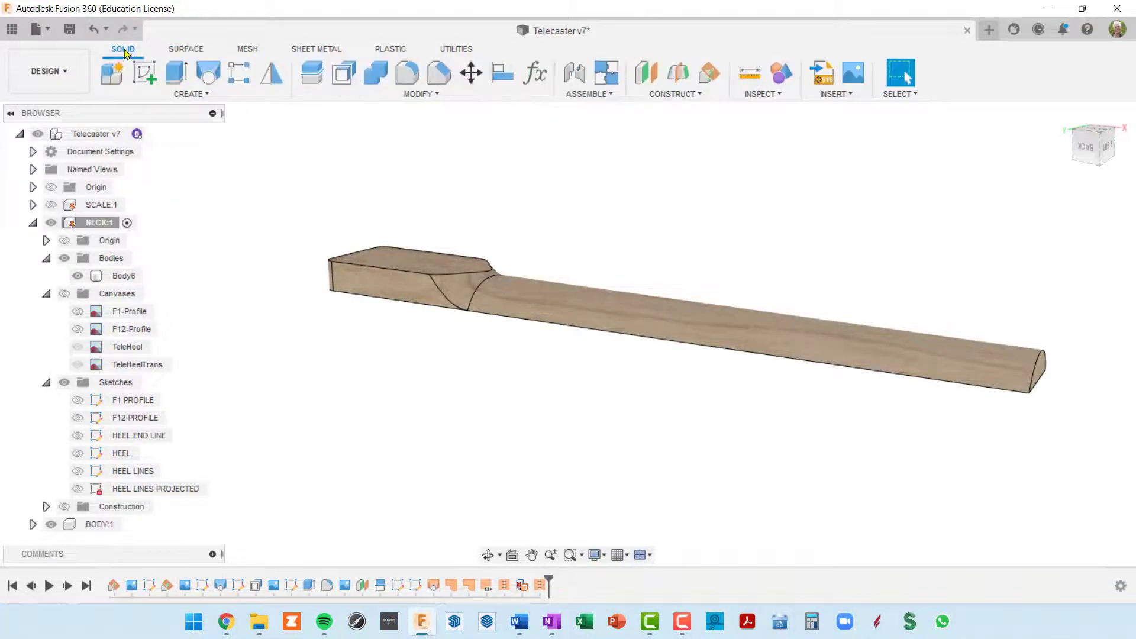
pyautogui.keyDown('shift'); pyautogui.moveTo(615, 443); pyautogui.dragTo(578, 213, button='middle'); pyautogui.keyUp('shift')
pyautogui.scroll(6, 484, 317)
pyautogui.keyDown('shift'); pyautogui.moveTo(450, 305); pyautogui.dragTo(581, 310, button='middle'); pyautogui.keyUp('shift')
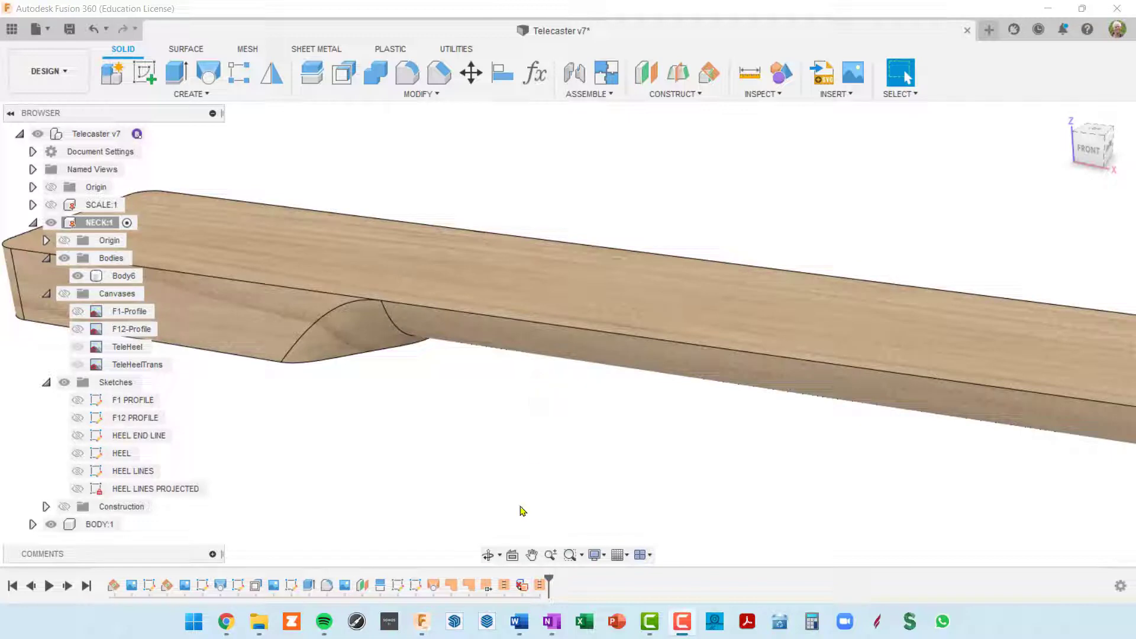
# Roll the design history back to just after Fillet1 and examine the heel's rounded corners
pyautogui.moveTo(552, 576); pyautogui.dragTo(335, 577)
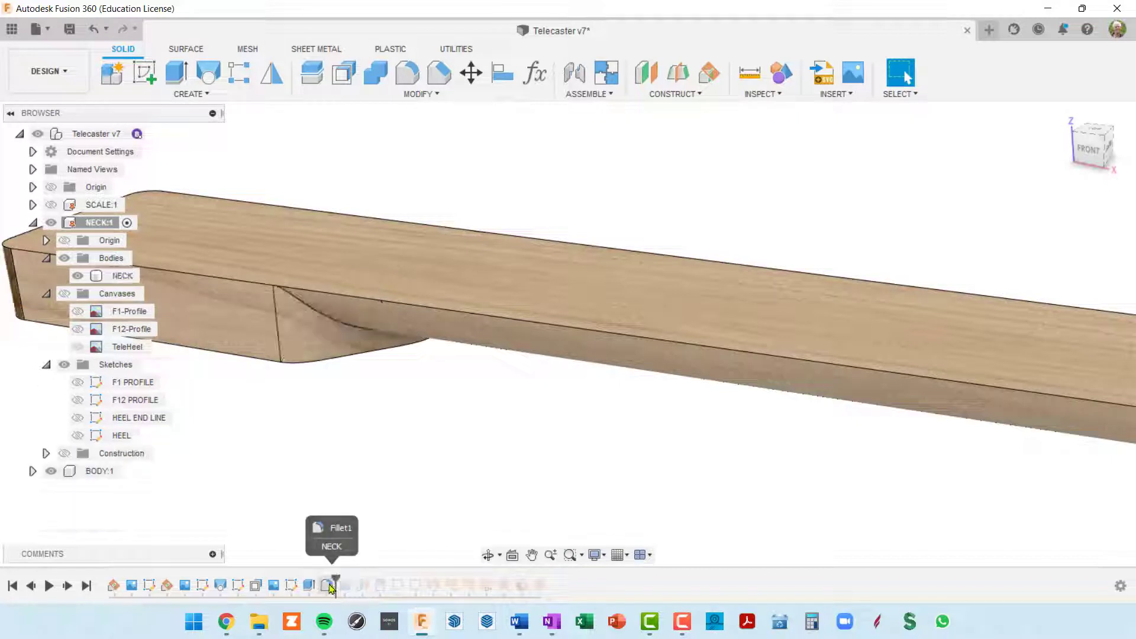
pyautogui.keyDown('shift'); pyautogui.moveTo(368, 447); pyautogui.dragTo(613, 411, button='middle'); pyautogui.keyUp('shift')
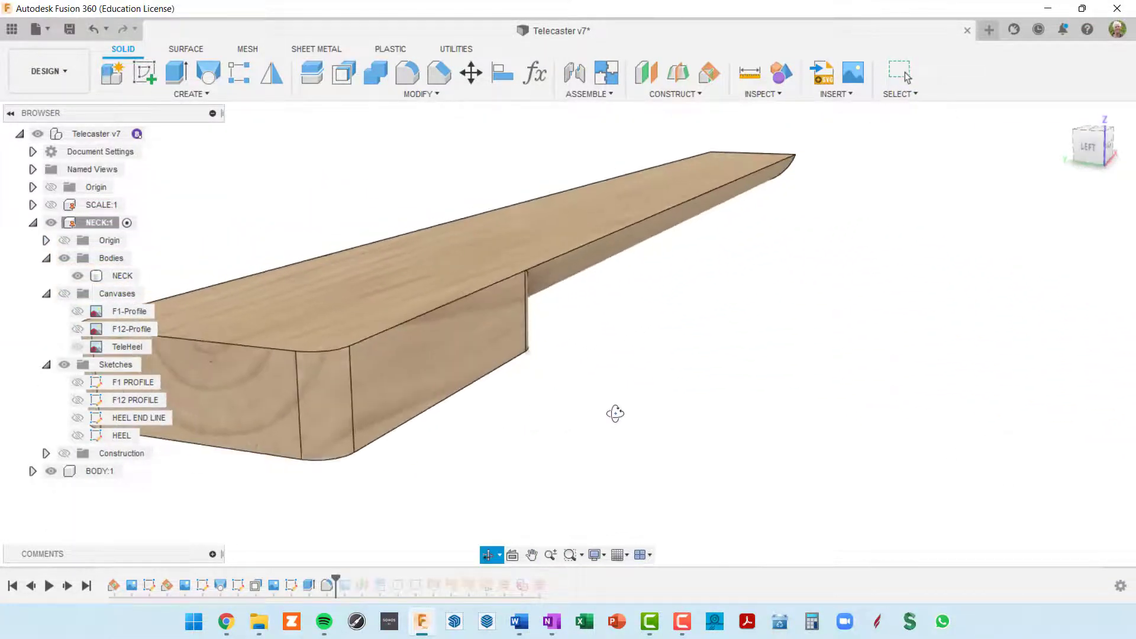
pyautogui.keyDown('shift'); pyautogui.moveTo(375, 421); pyautogui.dragTo(472, 370, button='middle'); pyautogui.keyUp('shift')
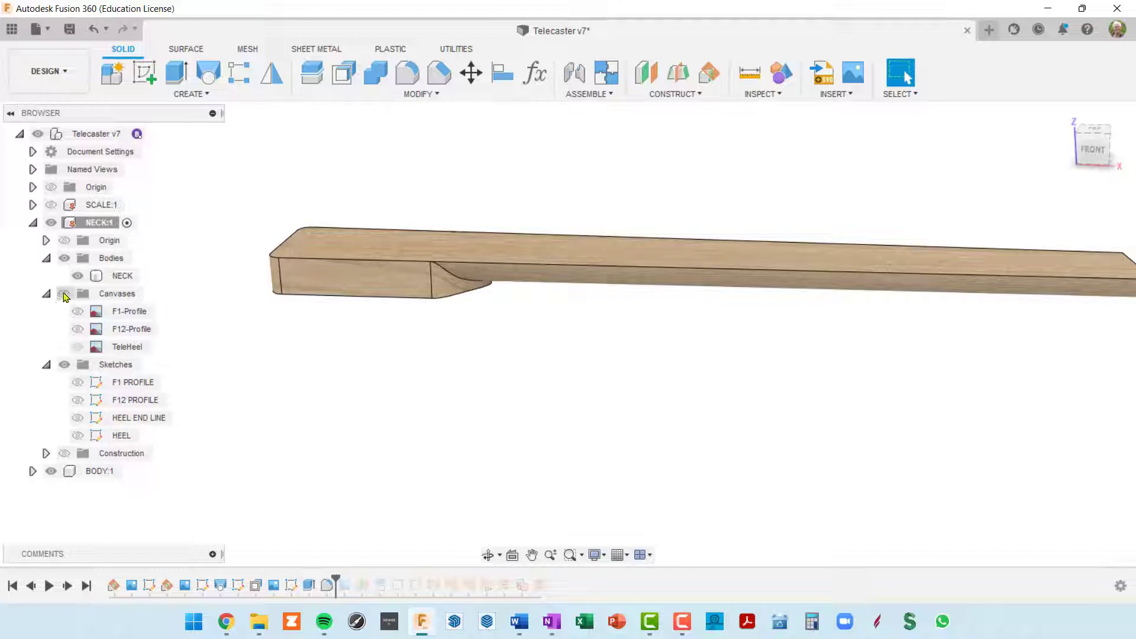
# Show the canvases, advance the history past the TeleHeelTrans canvas, and compare the drawing with the neck heel in front view
pyautogui.click(65, 294)
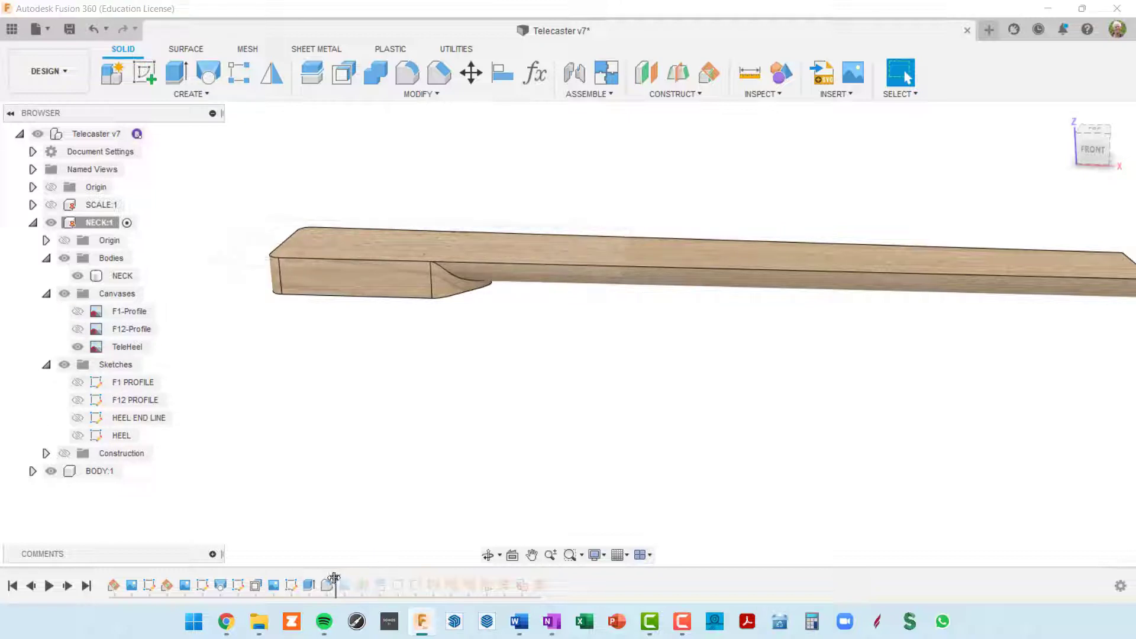
pyautogui.moveTo(334, 578); pyautogui.dragTo(357, 571)
pyautogui.scroll(3, 392, 294)
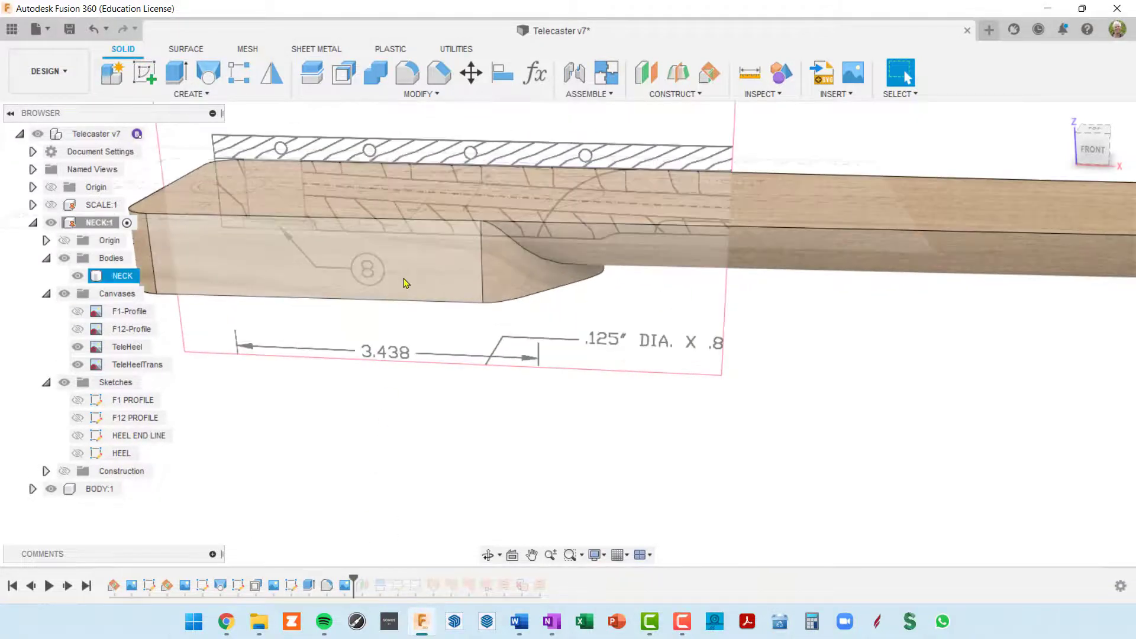
pyautogui.keyDown('shift'); pyautogui.moveTo(426, 265); pyautogui.dragTo(451, 246, button='middle'); pyautogui.keyUp('shift')
pyautogui.scroll(-3, 458, 246)
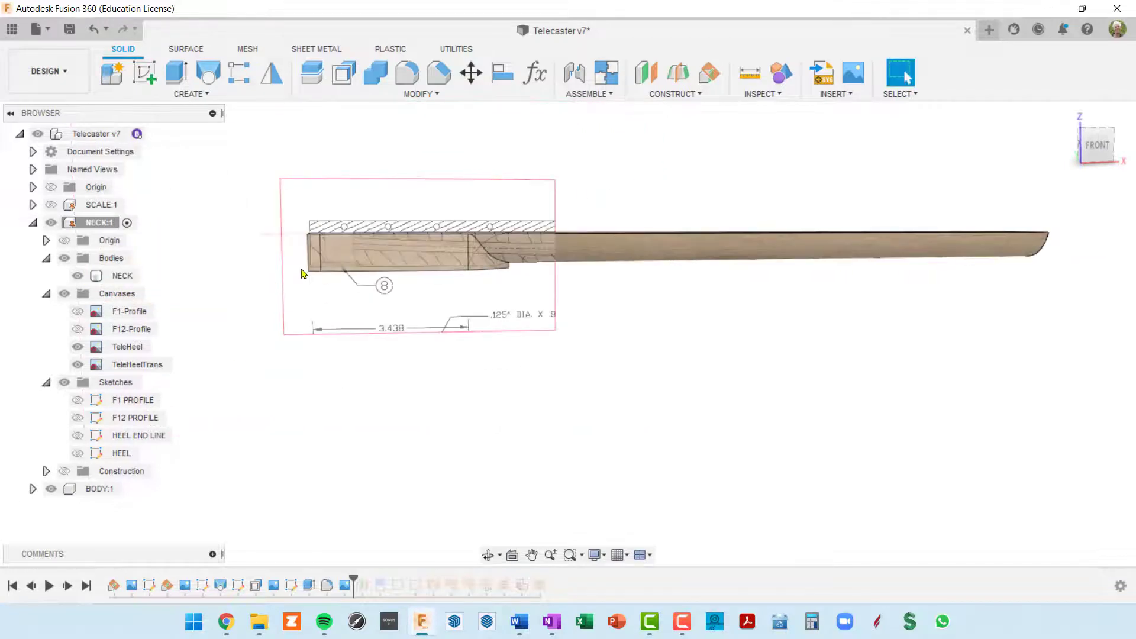
pyautogui.scroll(3, 515, 272)
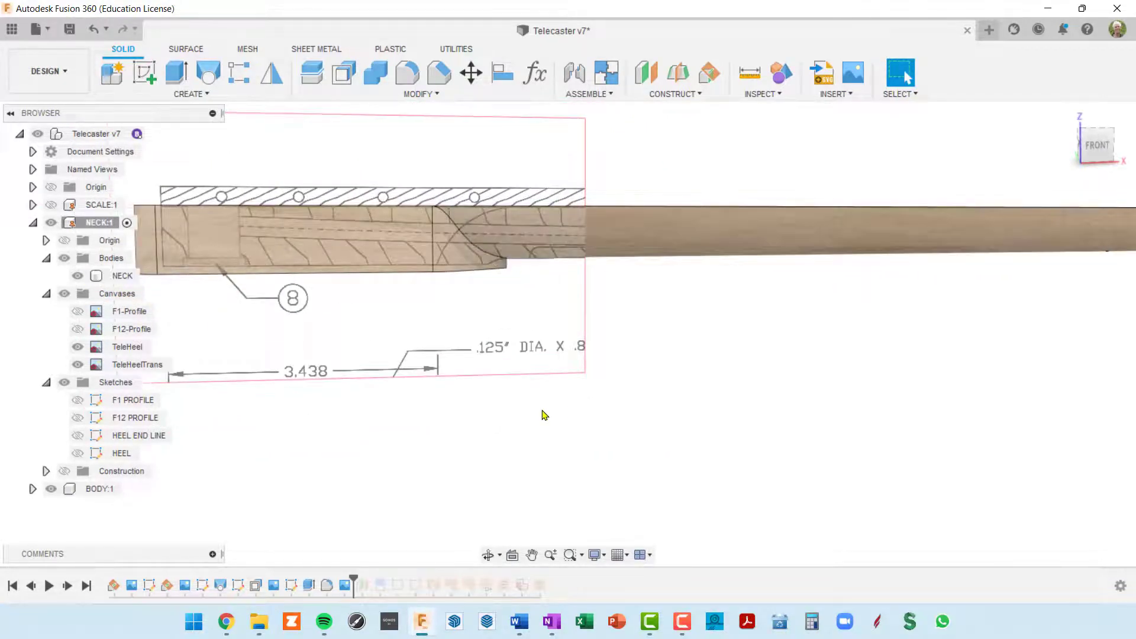
pyautogui.scroll(-2, 545, 415)
pyautogui.keyDown('shift'); pyautogui.moveTo(476, 365); pyautogui.dragTo(483, 348, button='middle'); pyautogui.keyUp('shift')
pyautogui.click(1104, 148)
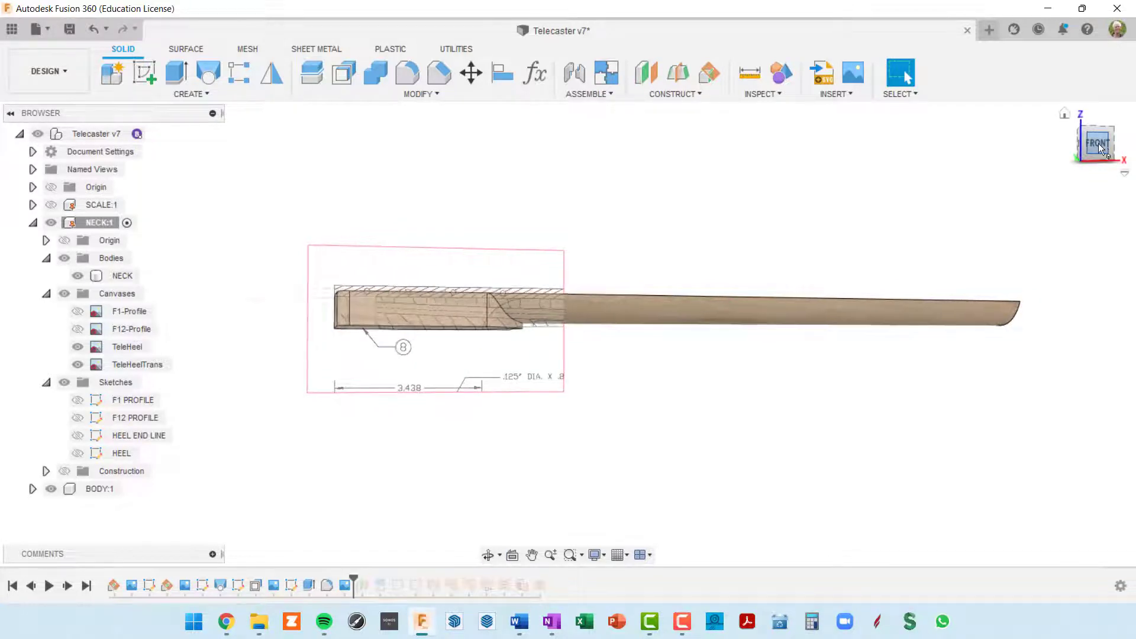
pyautogui.scroll(6, 465, 338)
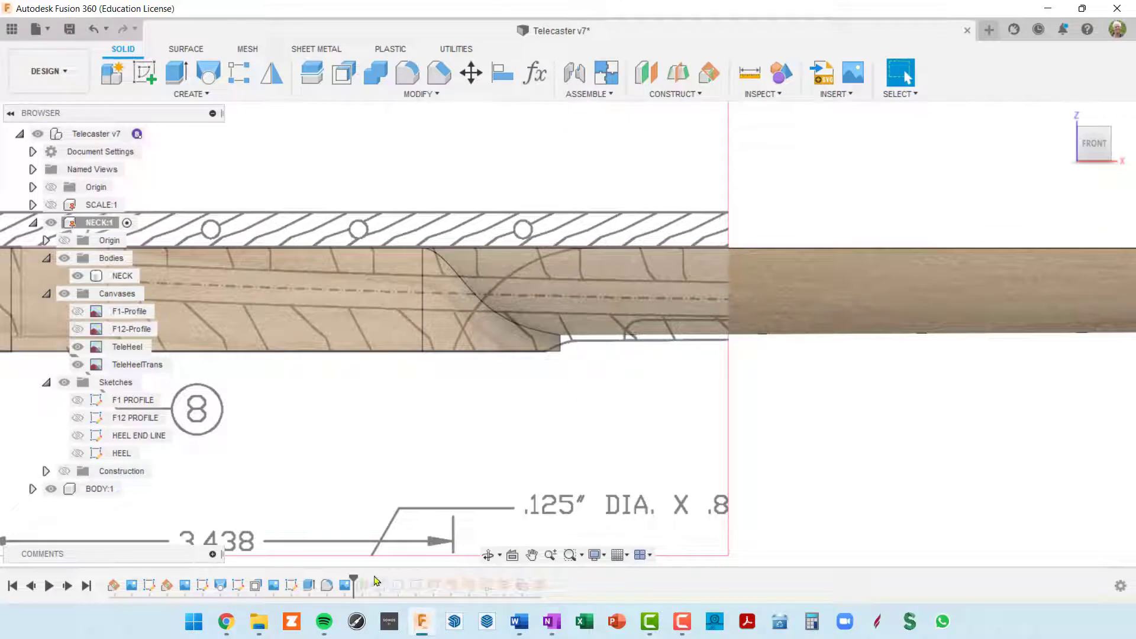
# Advance the history past the heel transition's construction plane and rename Plane3 as HEEL TRANS
pyautogui.moveTo(353, 578); pyautogui.dragTo(372, 579)
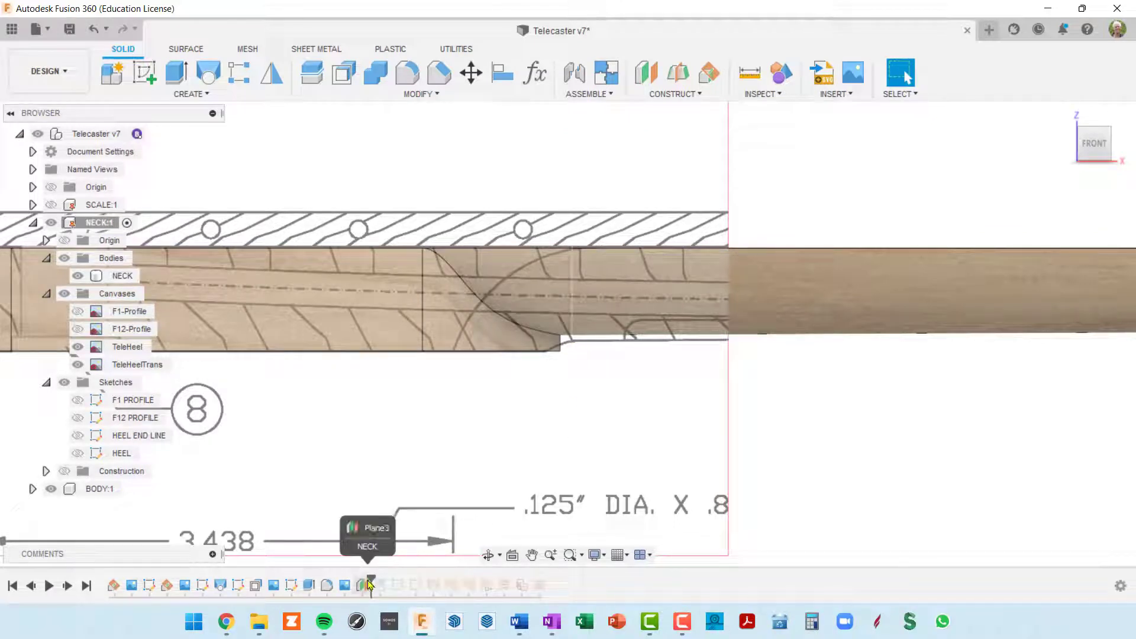
pyautogui.click(46, 472)
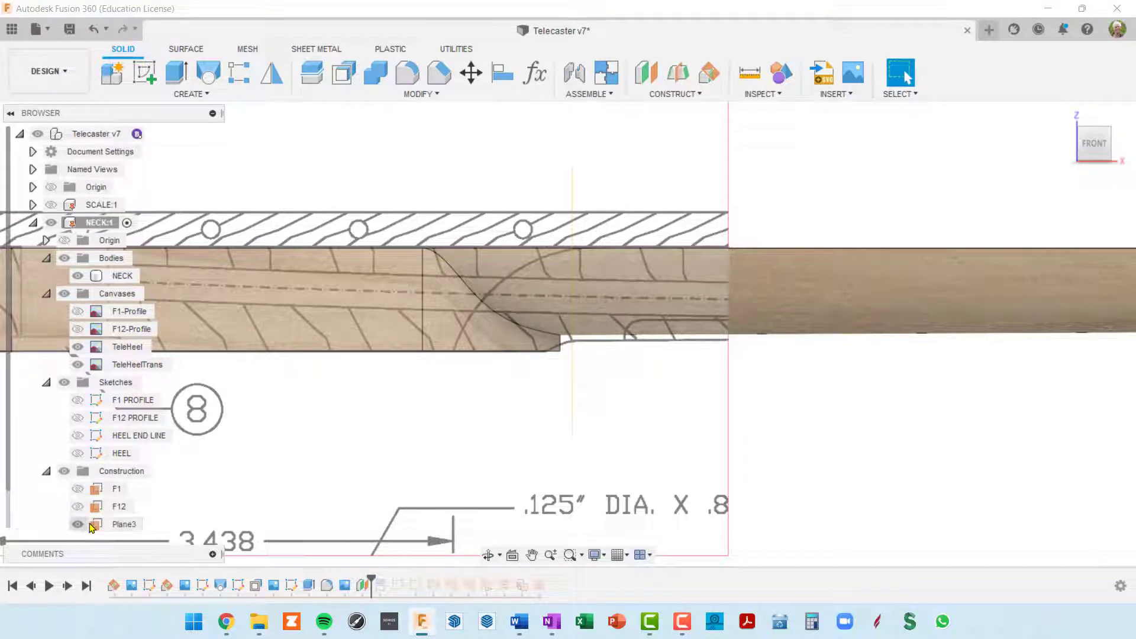
pyautogui.scroll(-1, 174, 471)
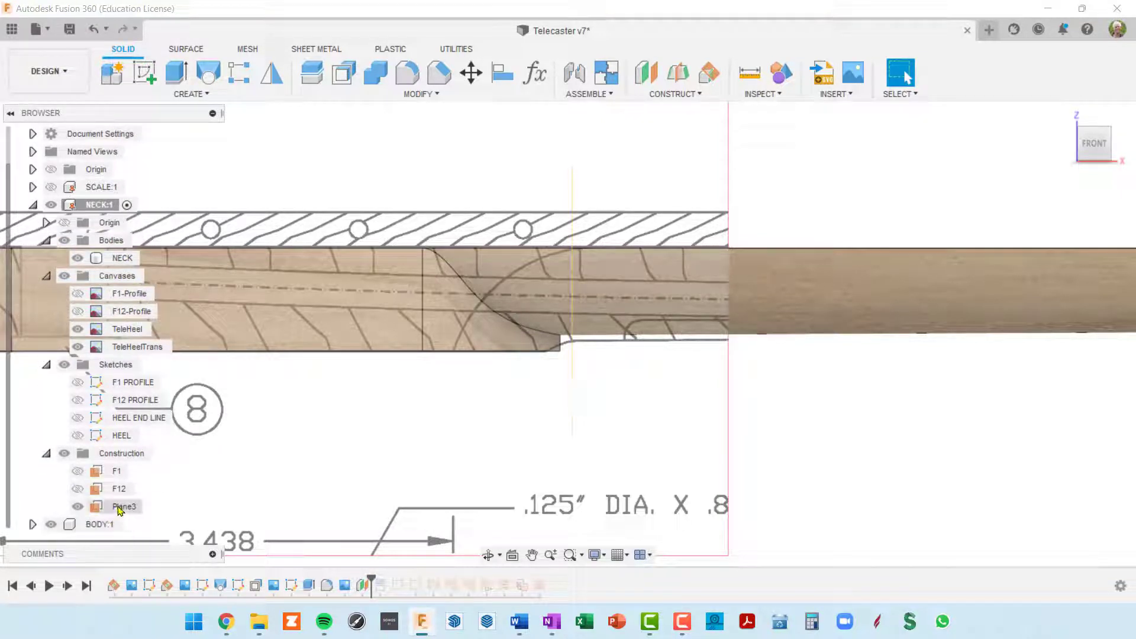
pyautogui.click(120, 510)
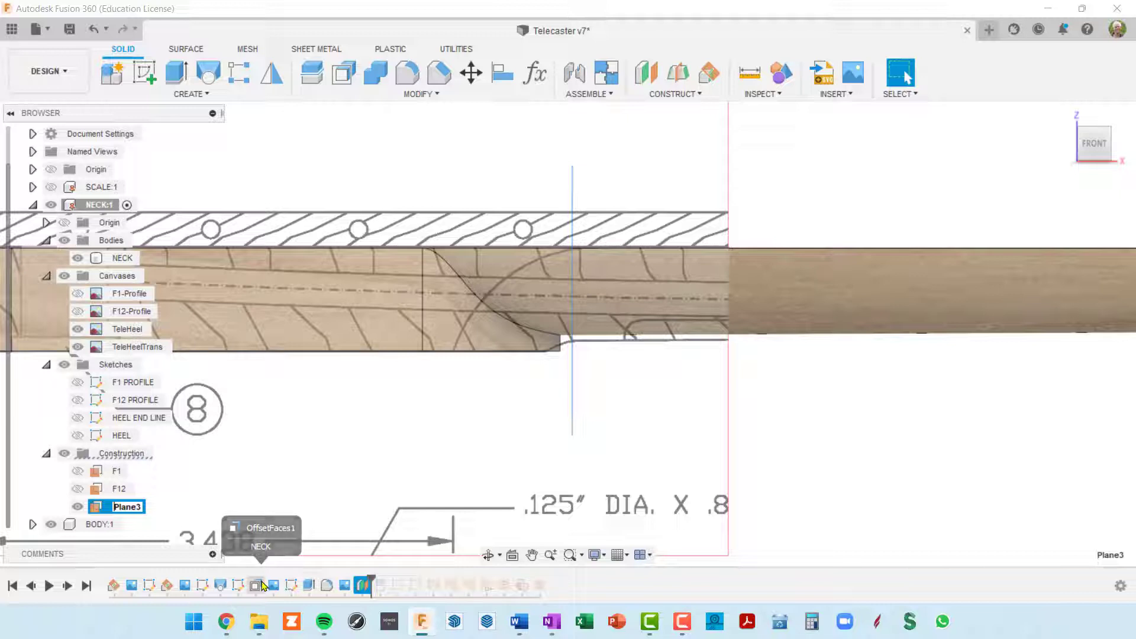
pyautogui.write('TRANS')
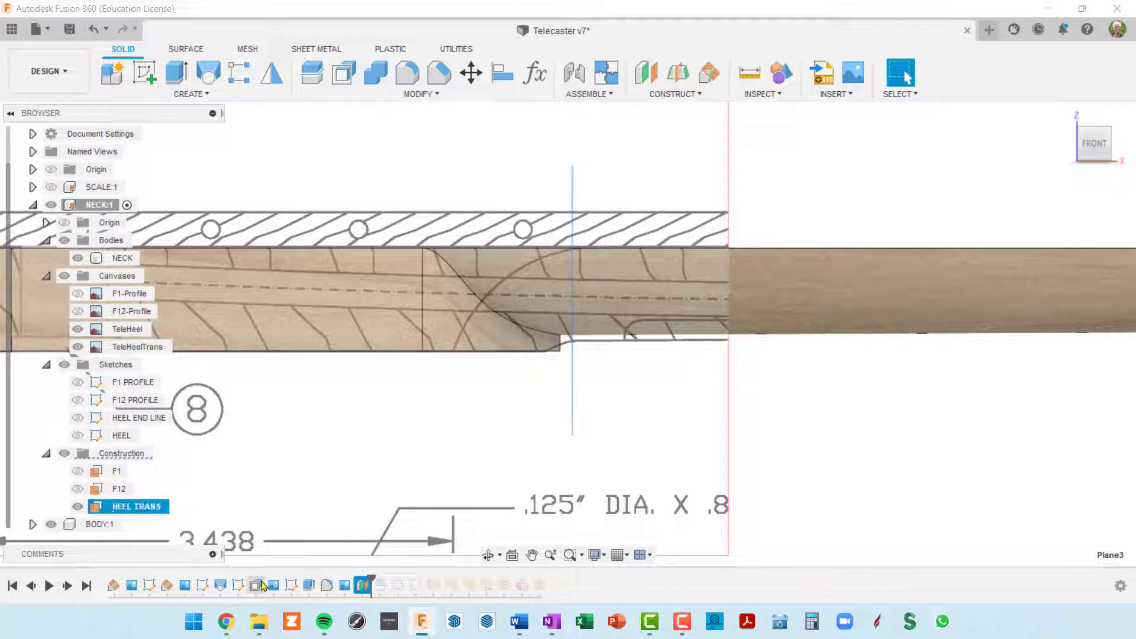
pyautogui.scroll(-2, 744, 349)
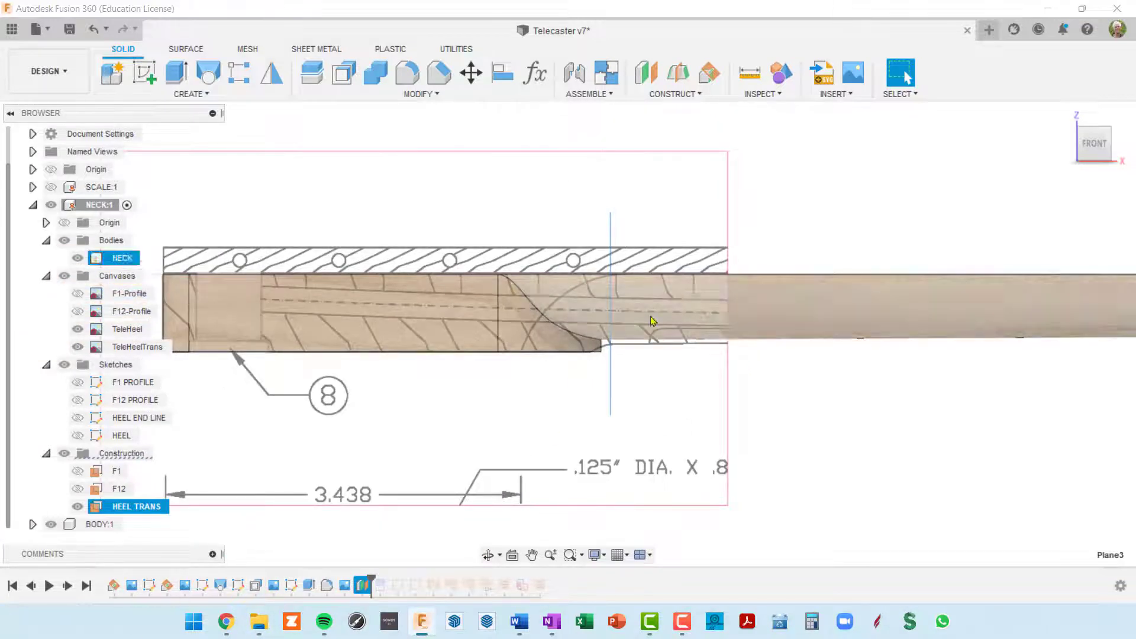
pyautogui.press('Escape')
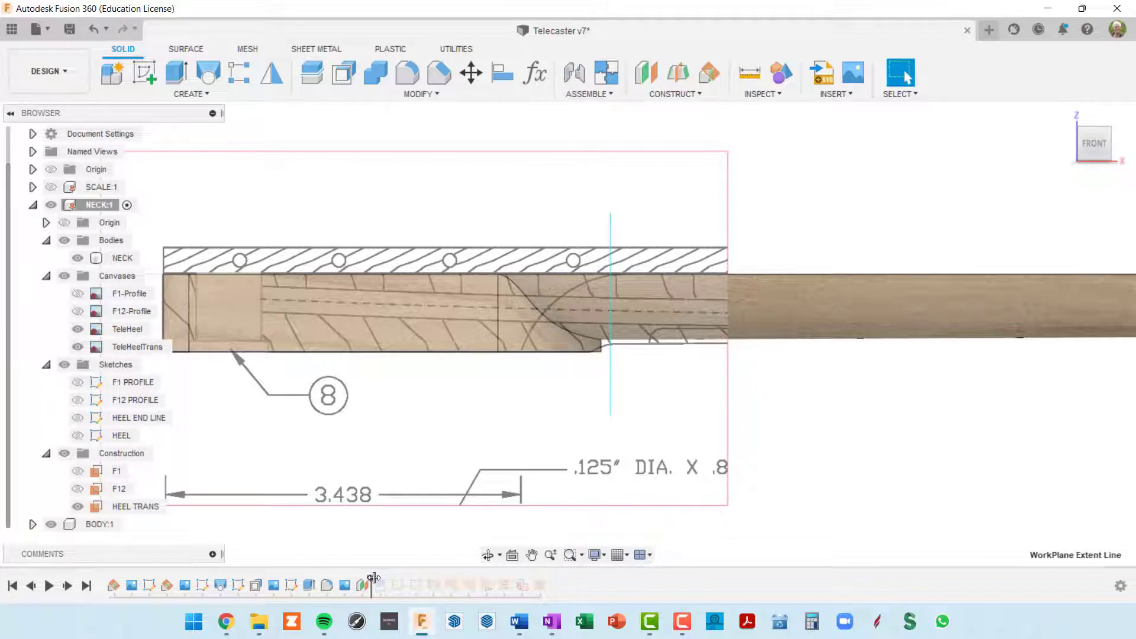
# Advance the history past the neck face split at HEEL TRANS, and hide the canvases and construction planes
pyautogui.moveTo(374, 577); pyautogui.dragTo(386, 581)
pyautogui.click(64, 278)
pyautogui.keyDown('shift'); pyautogui.moveTo(683, 450); pyautogui.dragTo(602, 299, button='middle'); pyautogui.keyUp('shift')
pyautogui.scroll(3, 626, 347)
pyautogui.scroll(-3, 639, 352)
pyautogui.keyDown('ctrl'); pyautogui.click(601, 413); pyautogui.keyUp('ctrl')
pyautogui.scroll(-2, 607, 417)
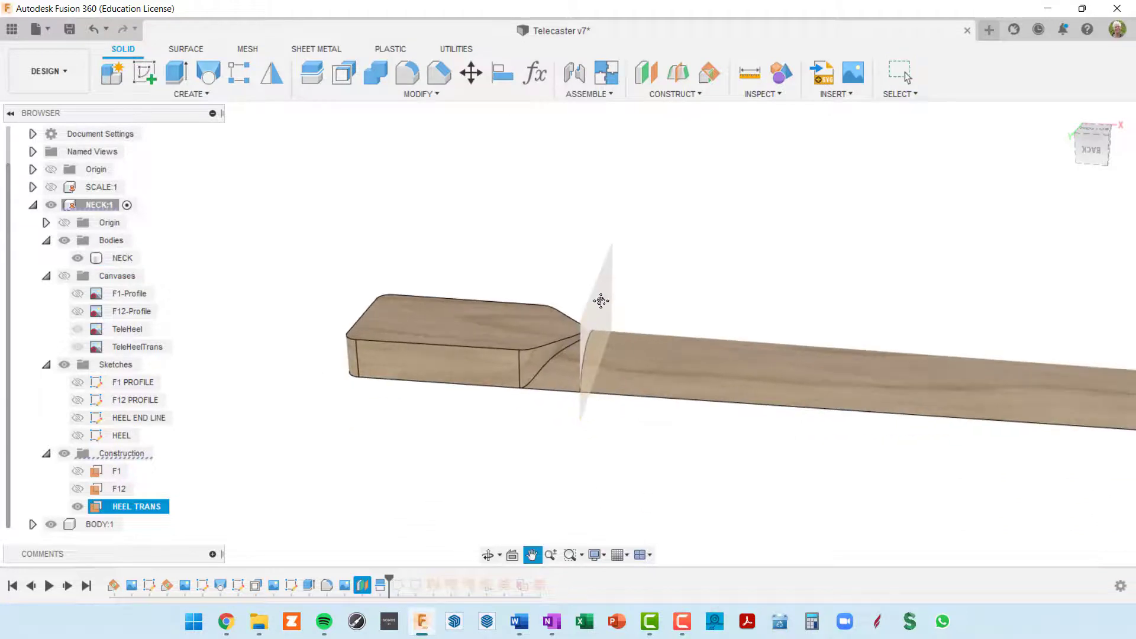
pyautogui.click(65, 454)
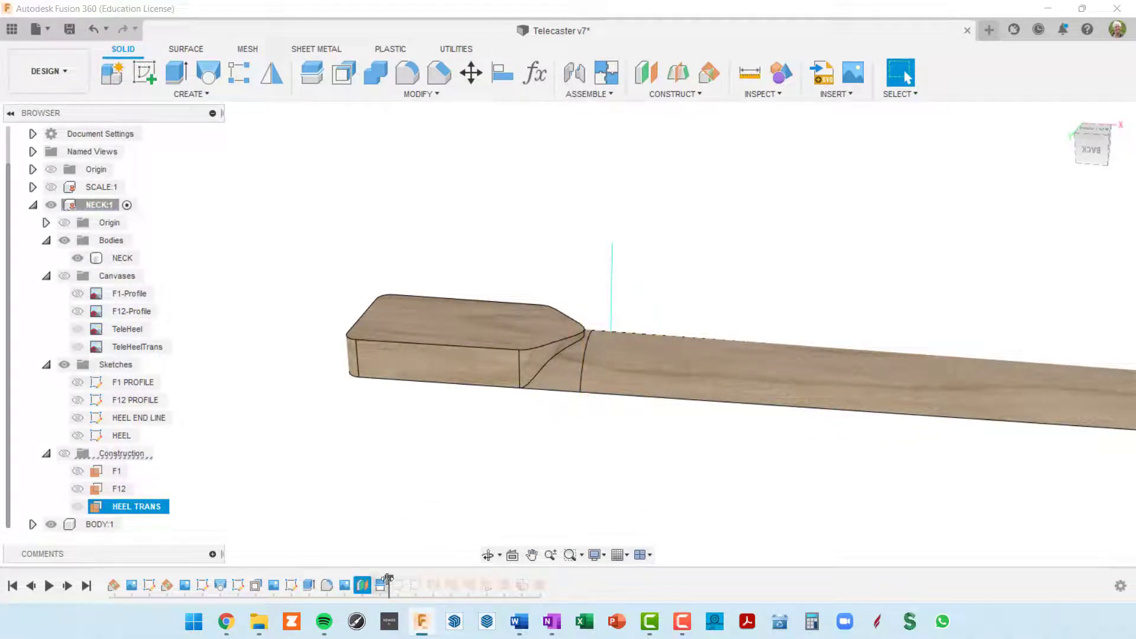
# Advance the history past the HEEL LINES sketch, show it, and examine its lines over the heel
pyautogui.moveTo(390, 578); pyautogui.dragTo(400, 584)
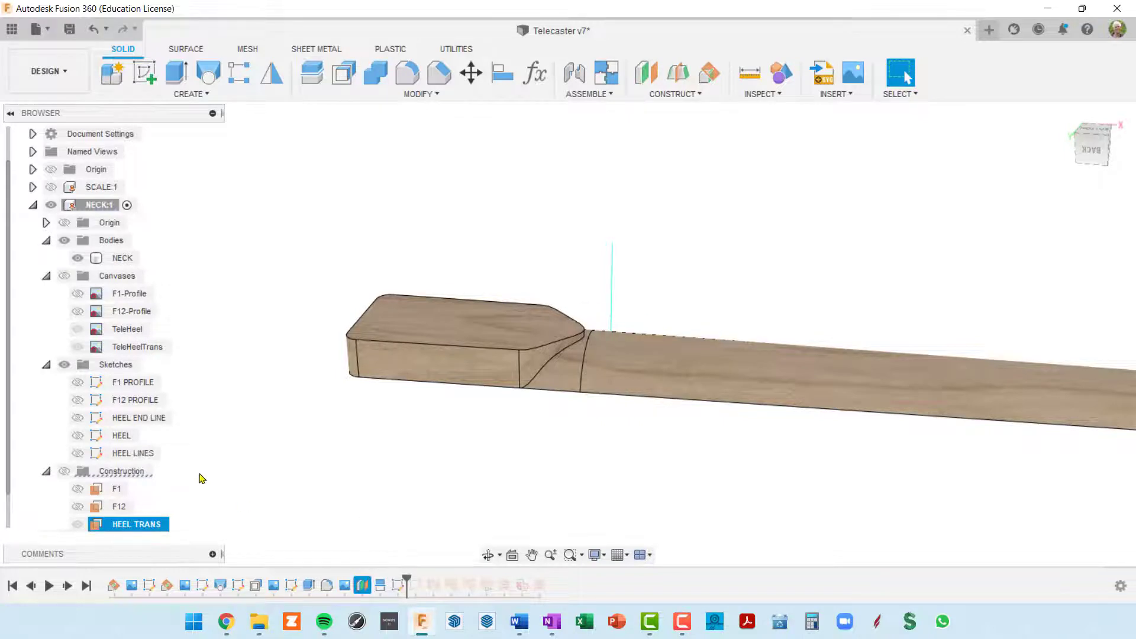
pyautogui.click(78, 453)
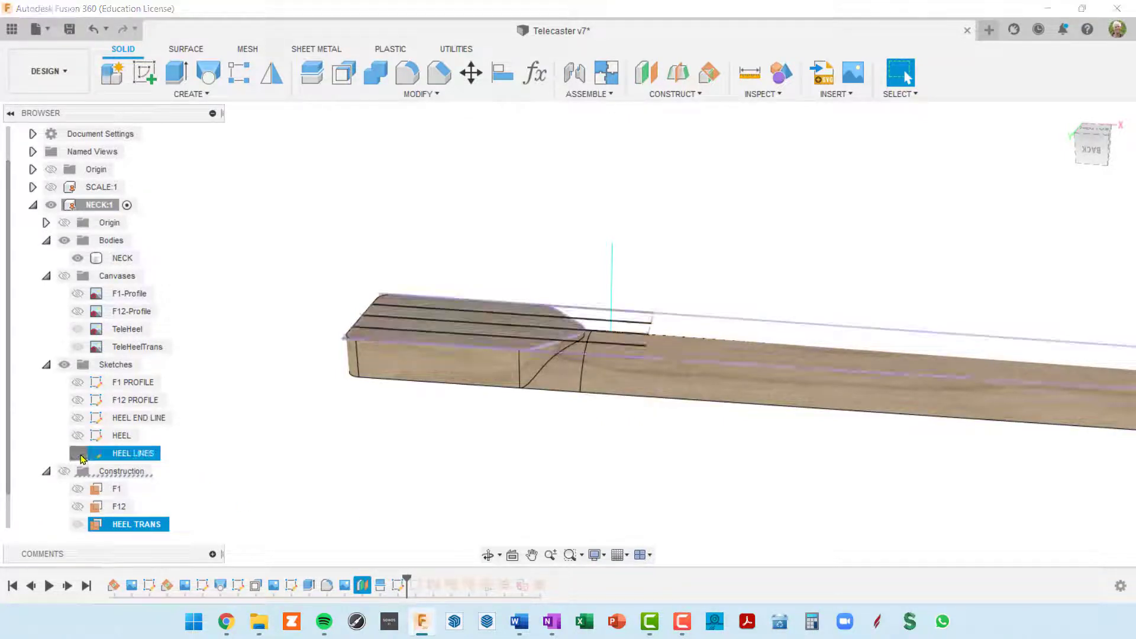
pyautogui.keyDown('shift'); pyautogui.moveTo(387, 414); pyautogui.dragTo(461, 451, button='middle'); pyautogui.keyUp('shift')
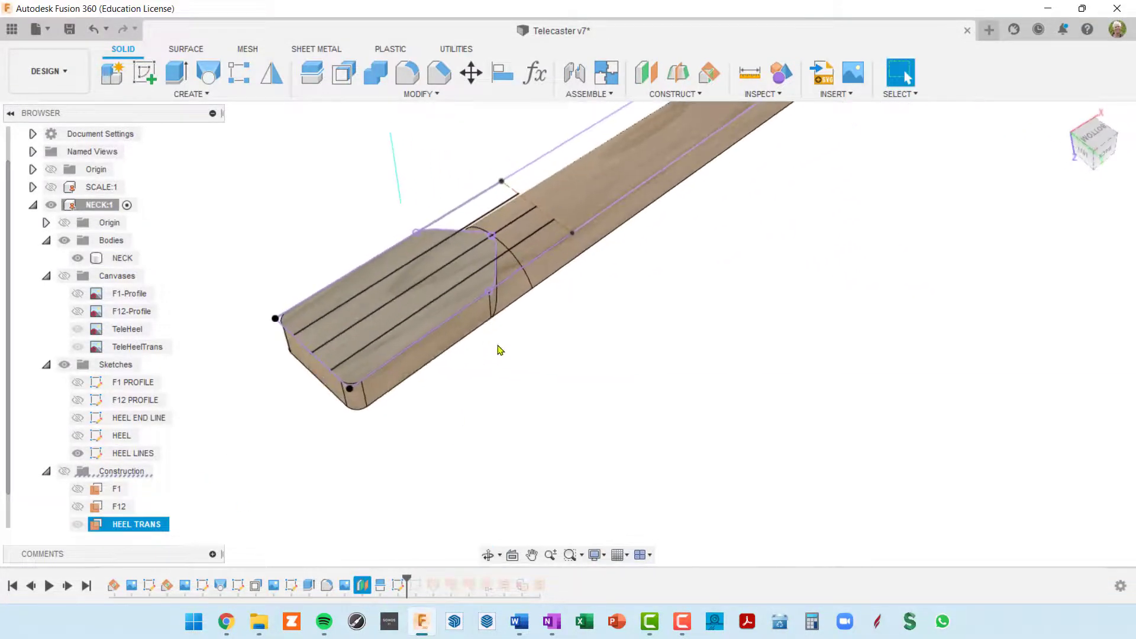
pyautogui.scroll(4, 503, 367)
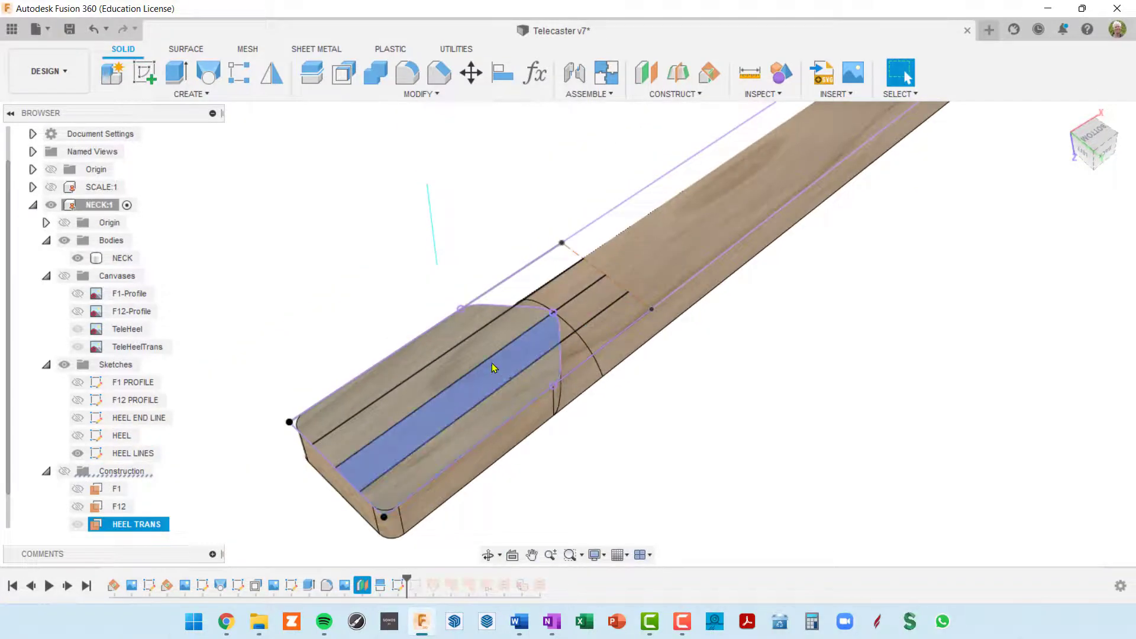
# Advance the history past the HEEL LINES PROJECTED sketch, show that sketch, and hide HEEL LINES
pyautogui.scroll(-3, 447, 362)
pyautogui.keyDown('shift'); pyautogui.moveTo(489, 386); pyautogui.dragTo(461, 392, button='middle'); pyautogui.keyUp('shift')
pyautogui.moveTo(406, 578); pyautogui.dragTo(420, 580)
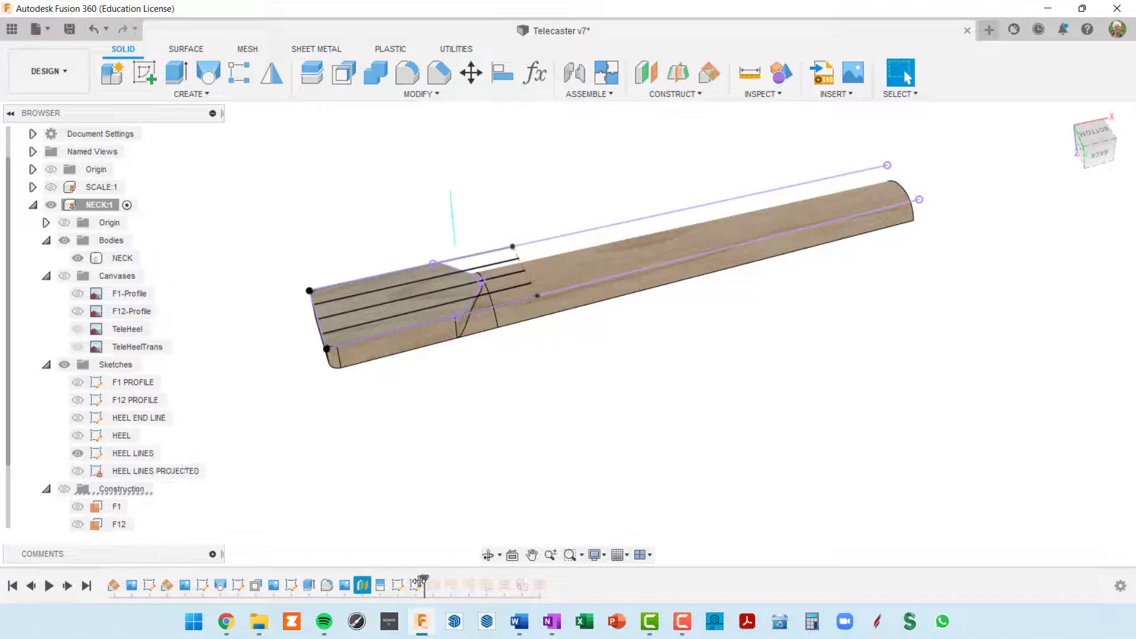
pyautogui.click(78, 471)
pyautogui.click(77, 454)
# Examine the projected lines and the transition curves connecting the heel outline to the neck
pyautogui.keyDown('shift'); pyautogui.moveTo(463, 332); pyautogui.dragTo(435, 331, button='middle'); pyautogui.keyUp('shift')
pyautogui.scroll(6, 496, 266)
pyautogui.scroll(-3, 506, 262)
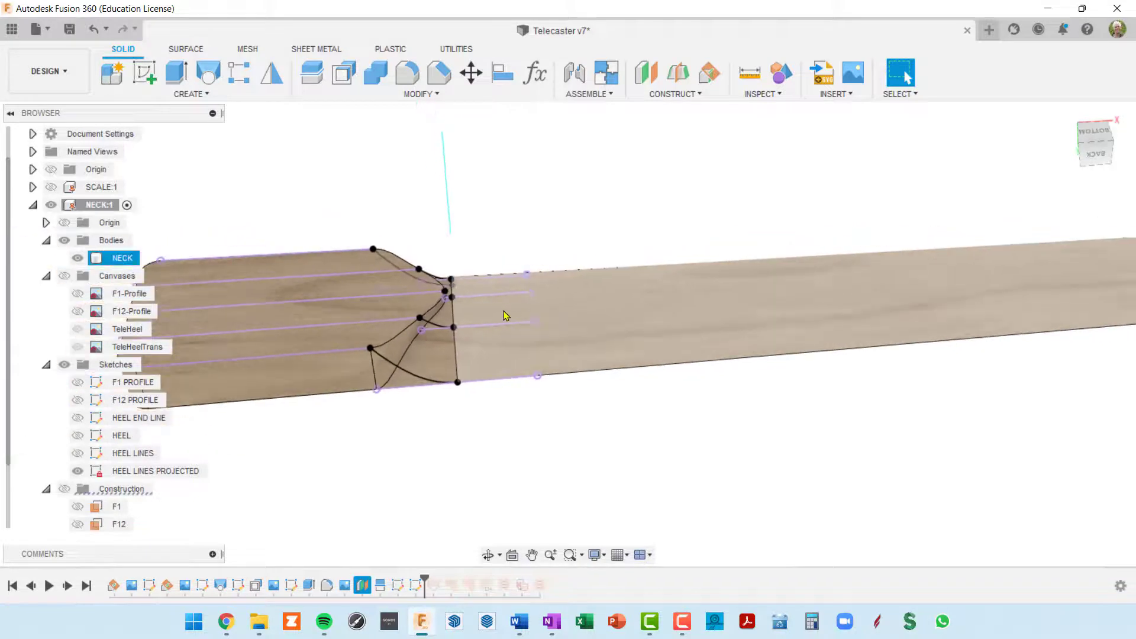
pyautogui.scroll(-3, 505, 284)
pyautogui.moveTo(483, 283); pyautogui.dragTo(509, 320, button='middle')
pyautogui.scroll(5, 503, 278)
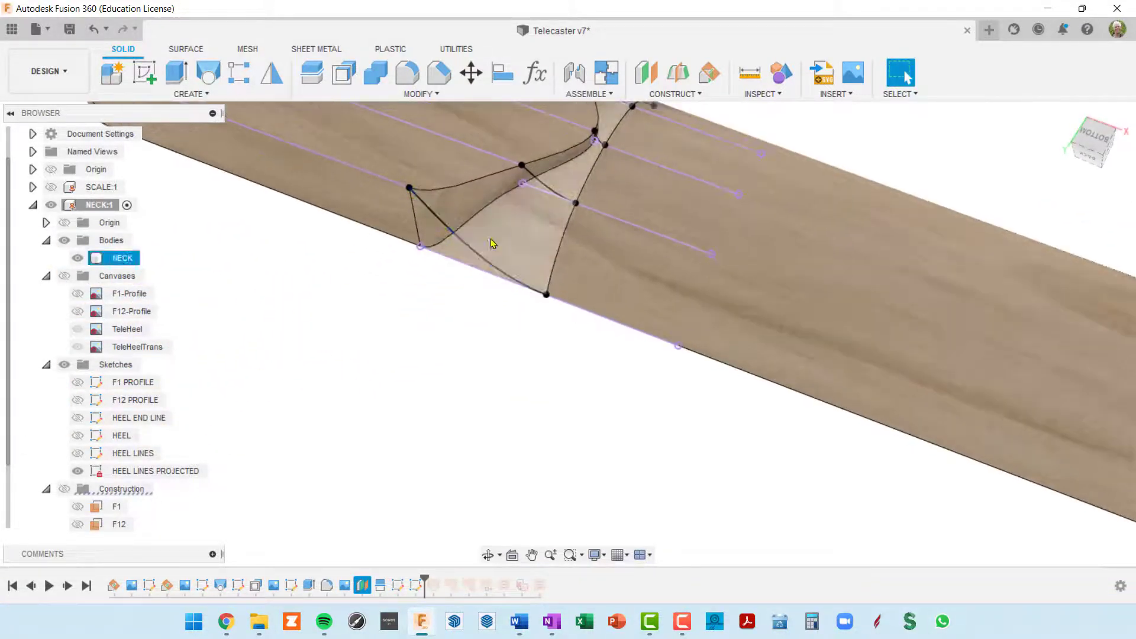
pyautogui.moveTo(550, 189); pyautogui.dragTo(485, 302, button='middle')
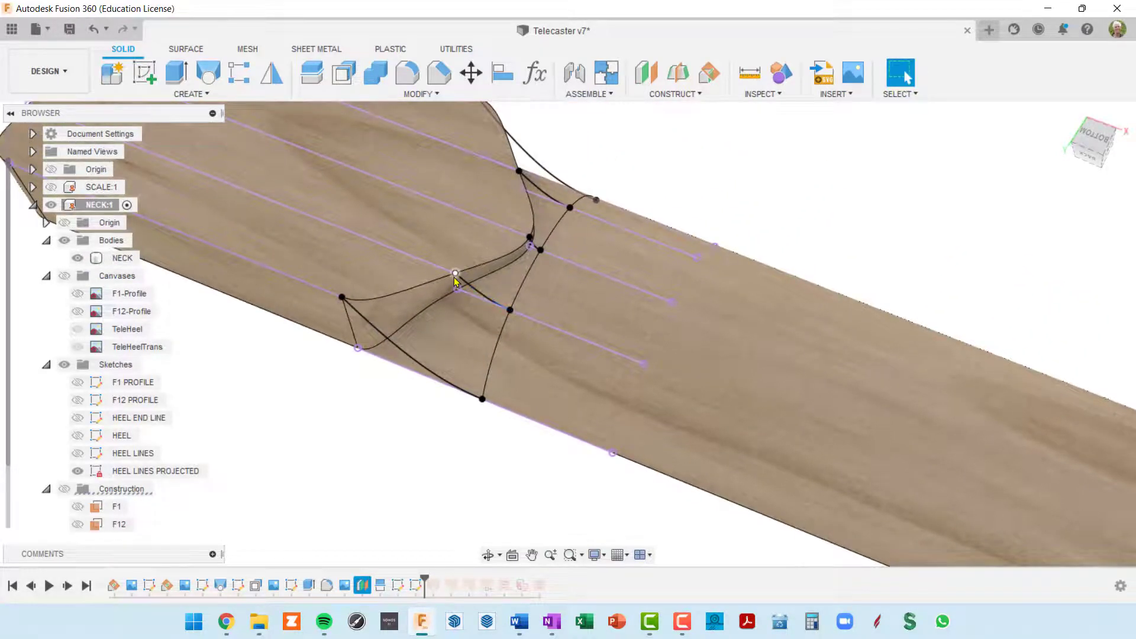
pyautogui.scroll(3, 533, 252)
pyautogui.scroll(-2, 532, 255)
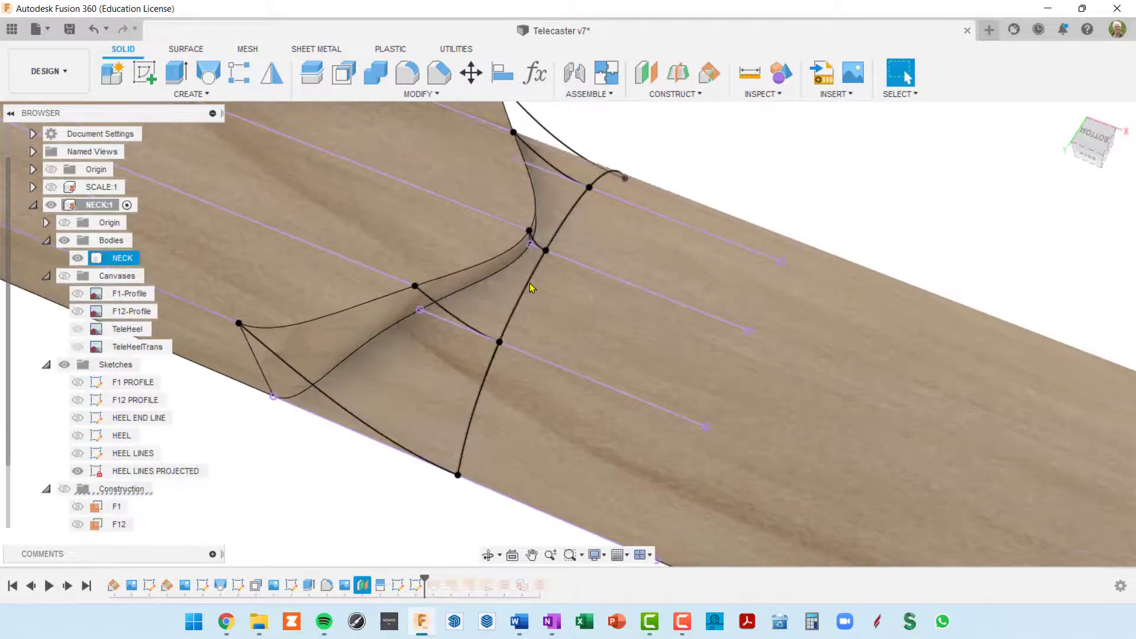
pyautogui.scroll(-5, 503, 270)
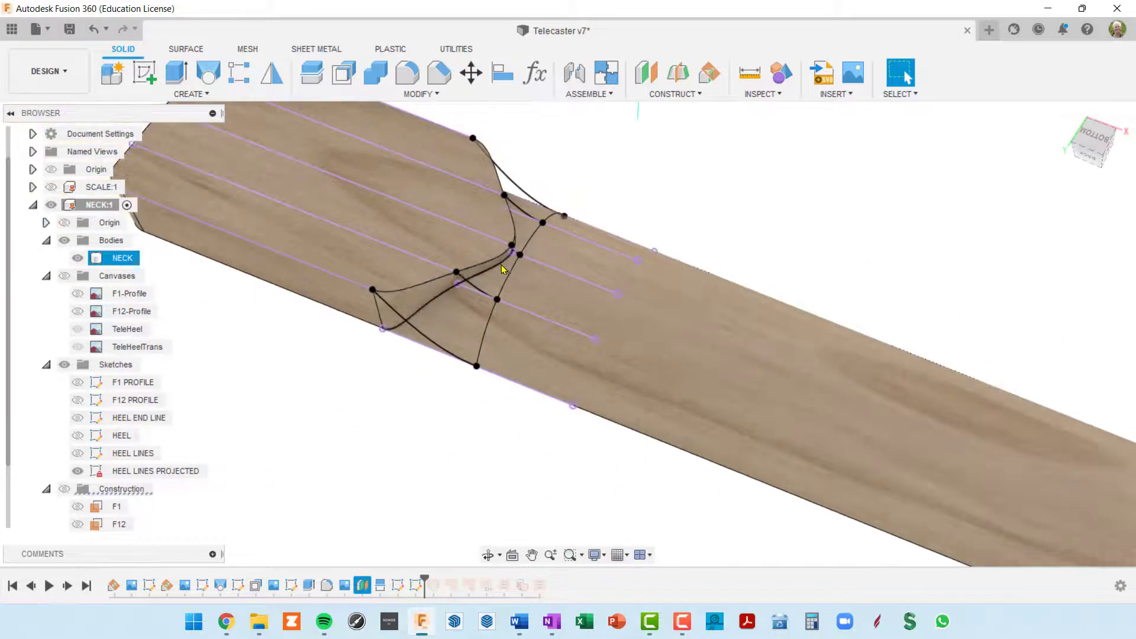
pyautogui.scroll(2, 520, 228)
pyautogui.scroll(-4, 536, 203)
pyautogui.scroll(2, 508, 338)
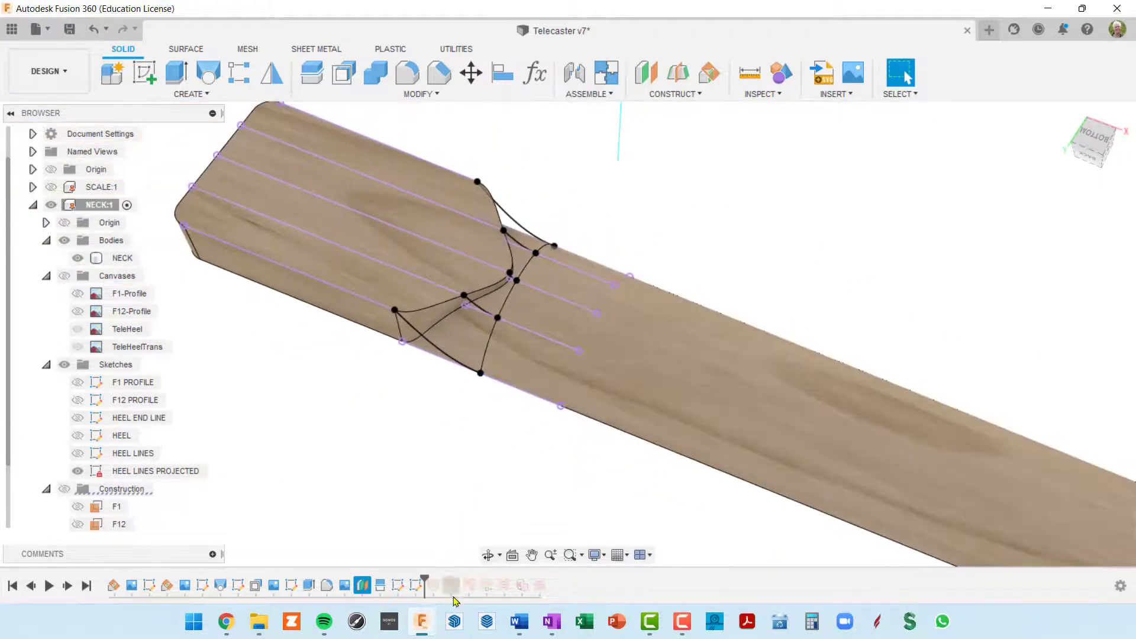
# Advance the history past the heel transition's loft and inspect the lofted surface from both sides of the neck
pyautogui.moveTo(426, 582); pyautogui.dragTo(434, 584)
pyautogui.click(505, 332)
pyautogui.keyDown('shift'); pyautogui.moveTo(505, 332); pyautogui.dragTo(397, 393, button='middle'); pyautogui.keyUp('shift')
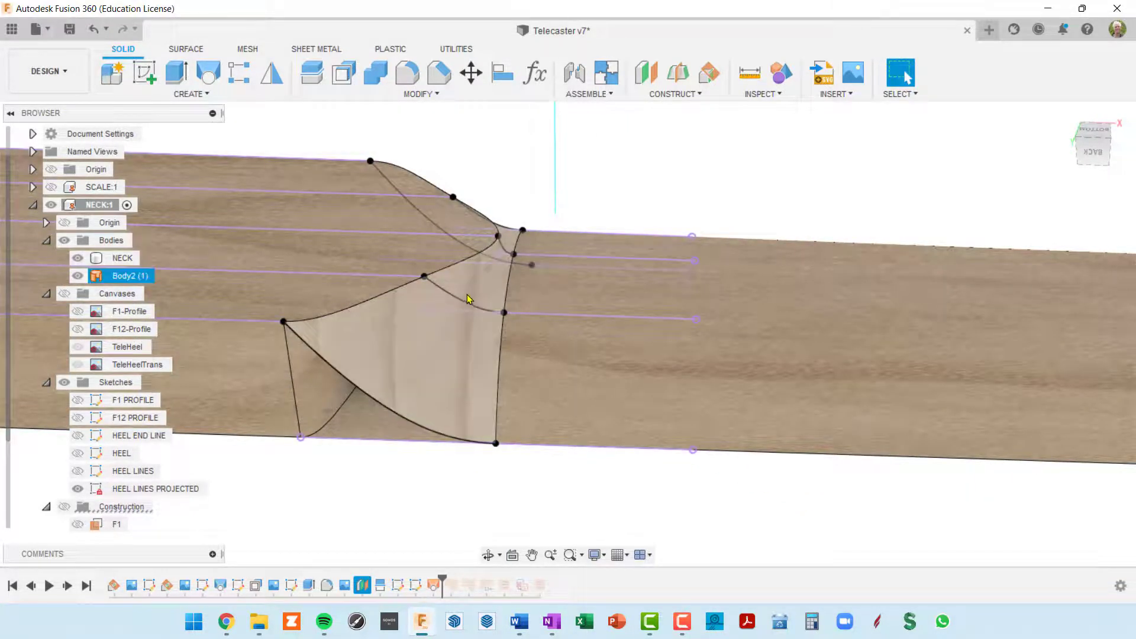
pyautogui.keyDown('shift'); pyautogui.moveTo(470, 296); pyautogui.dragTo(413, 305, button='middle'); pyautogui.keyUp('shift')
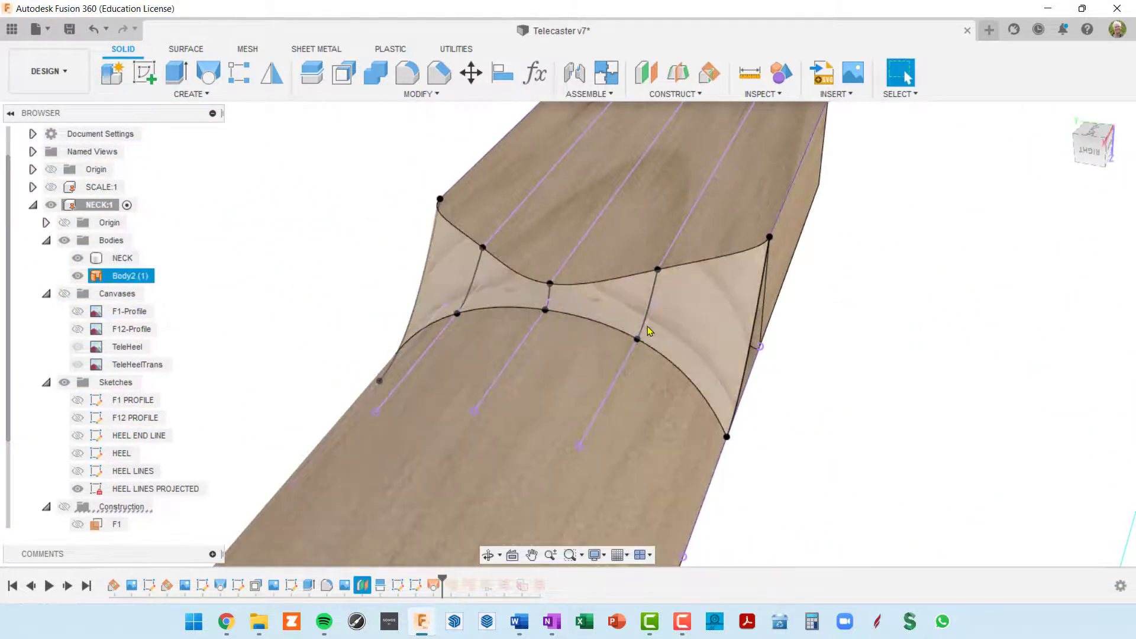
pyautogui.keyDown('shift'); pyautogui.moveTo(649, 329); pyautogui.dragTo(685, 379, button='middle'); pyautogui.keyUp('shift')
pyautogui.click(629, 365)
pyautogui.click(685, 379)
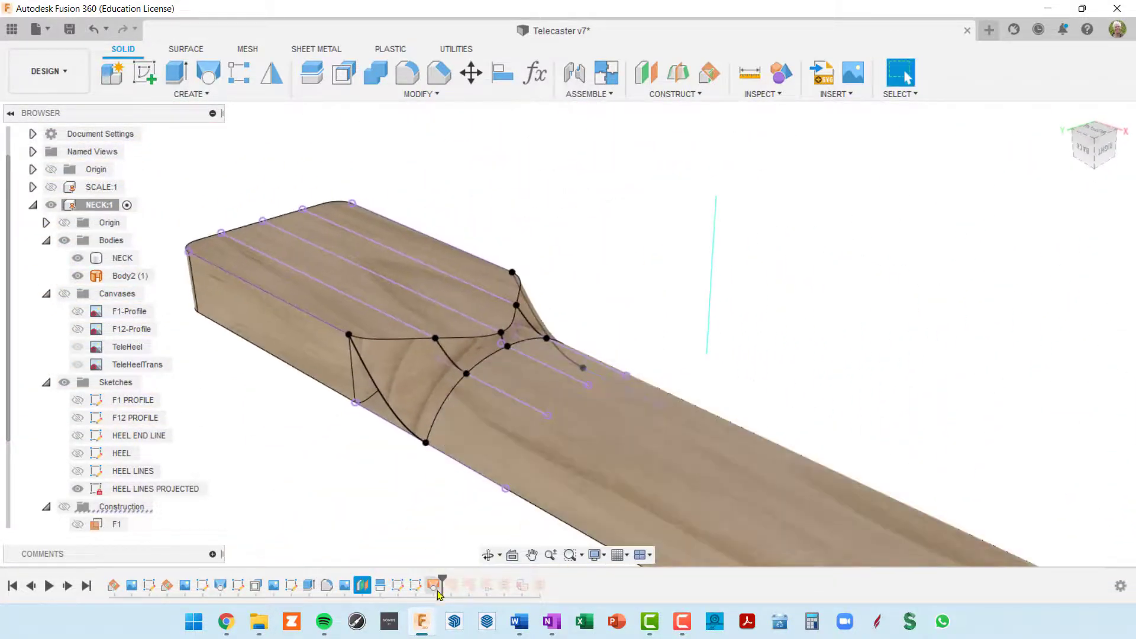
# Advance the history past SurfacePatch1 and inspect the patch closing the side of the heel transition
pyautogui.click(452, 587)
pyautogui.moveTo(444, 577); pyautogui.dragTo(458, 585)
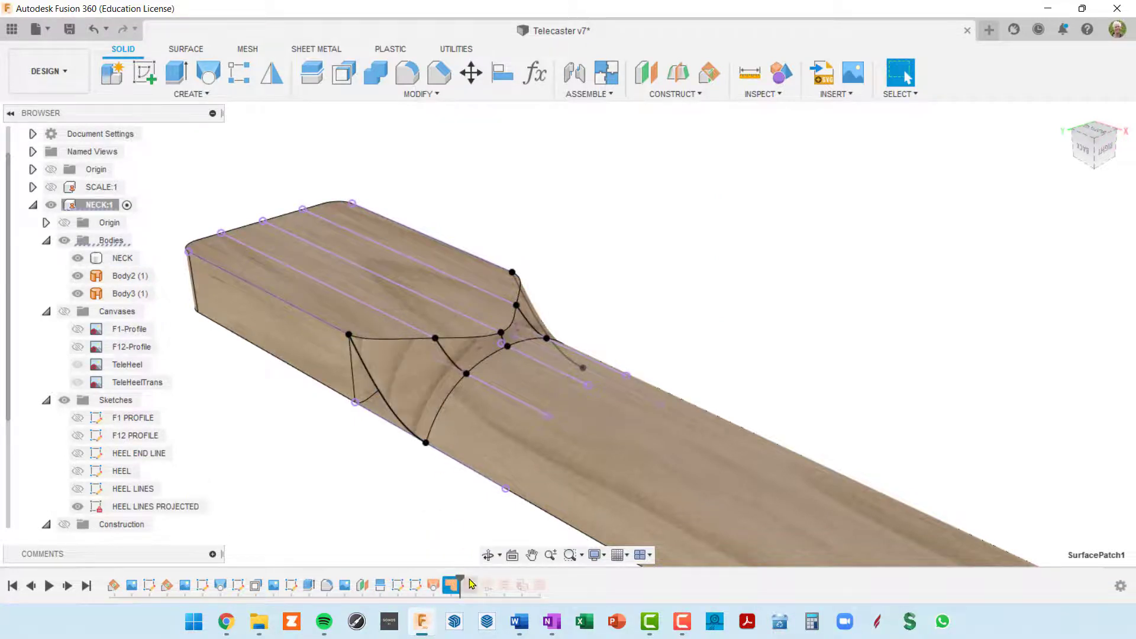
pyautogui.moveTo(460, 579); pyautogui.dragTo(478, 580)
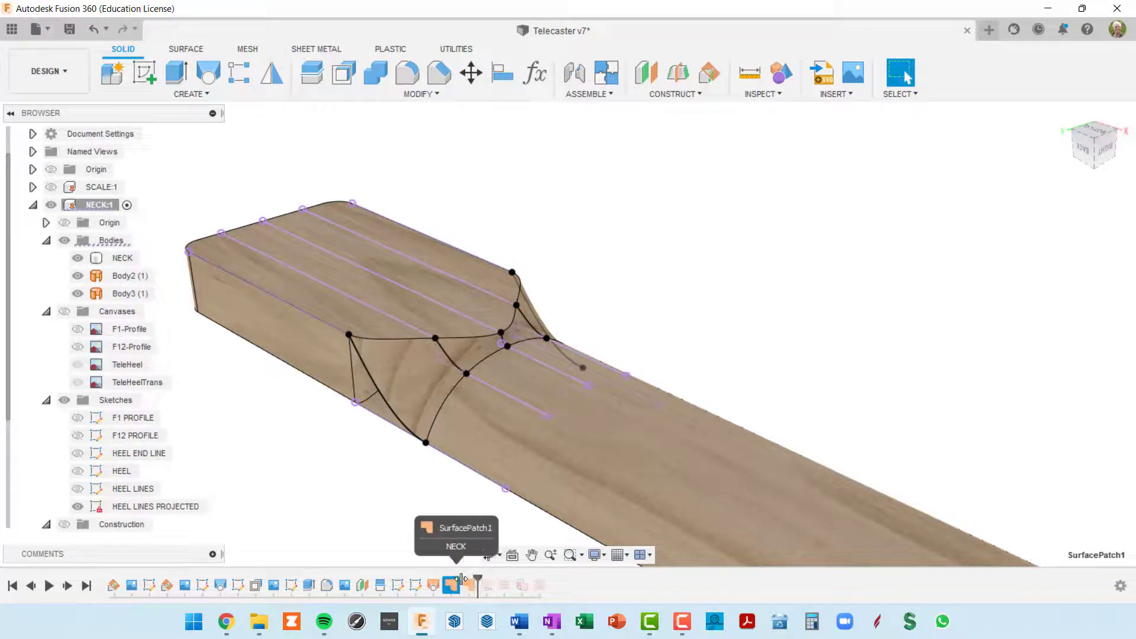
pyautogui.keyDown('shift'); pyautogui.moveTo(398, 449); pyautogui.dragTo(318, 400, button='middle'); pyautogui.keyUp('shift')
pyautogui.moveTo(631, 446); pyautogui.dragTo(518, 320, button='middle')
pyautogui.scroll(4, 547, 346)
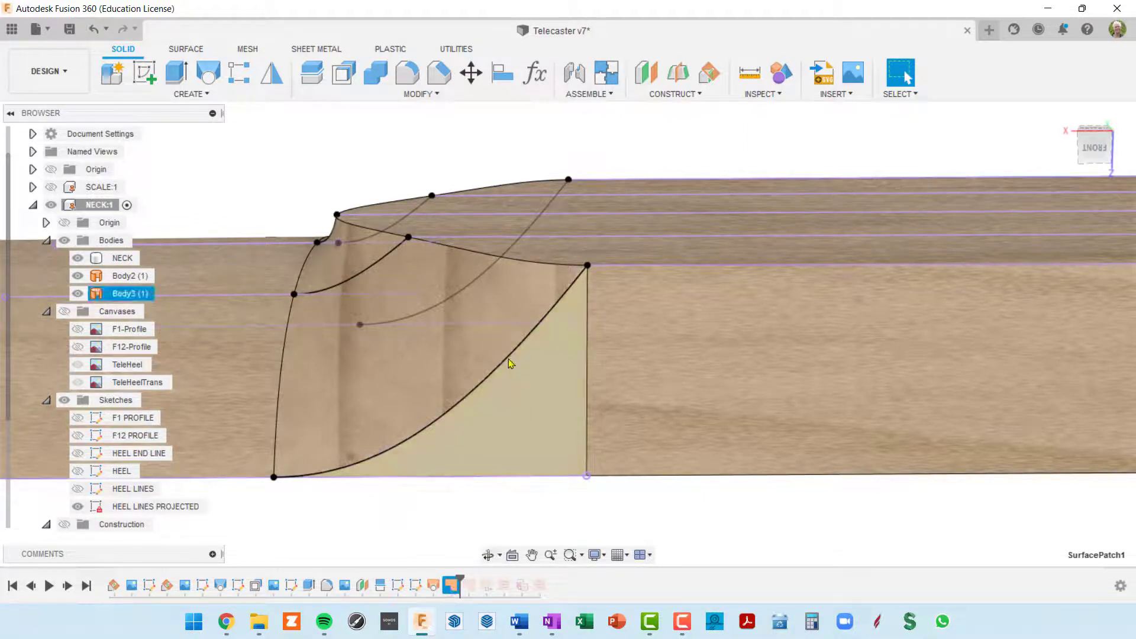
# Advance the history past the second side patch and the Reverse Normal feature, checking the transition surfaces from both sides
pyautogui.moveTo(460, 578); pyautogui.dragTo(478, 578)
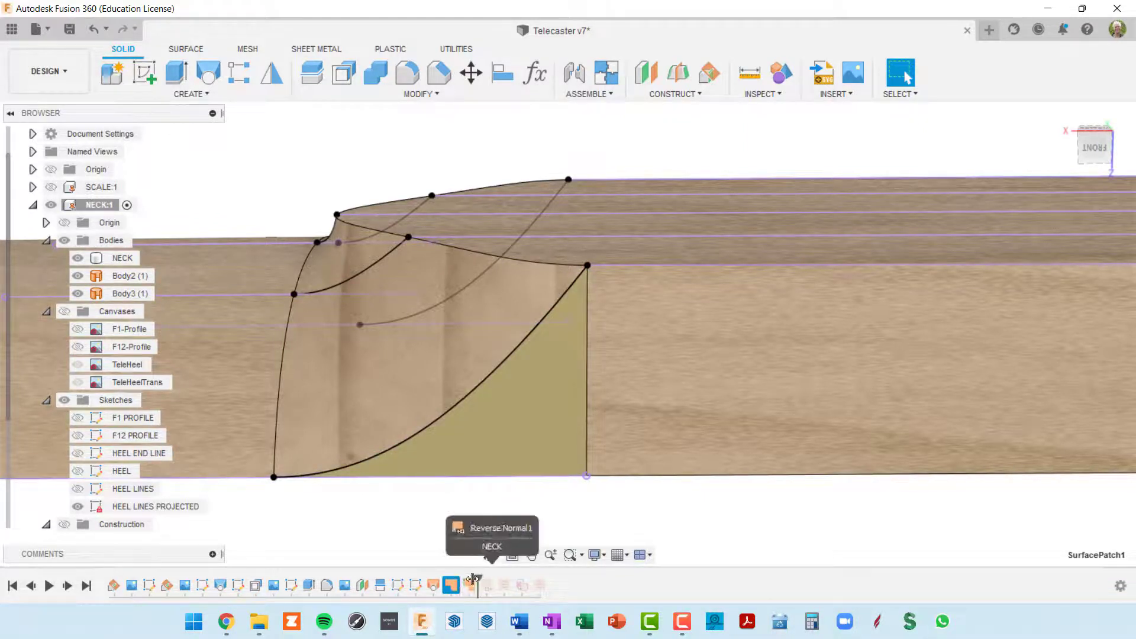
pyautogui.moveTo(451, 381)
pyautogui.keyDown('shift'); pyautogui.mouseDown(button='middle')
pyautogui.moveTo(678, 360)
pyautogui.moveTo(654, 404)
pyautogui.mouseUp(button='middle'); pyautogui.keyUp('shift')
pyautogui.scroll(-5, 653, 403)
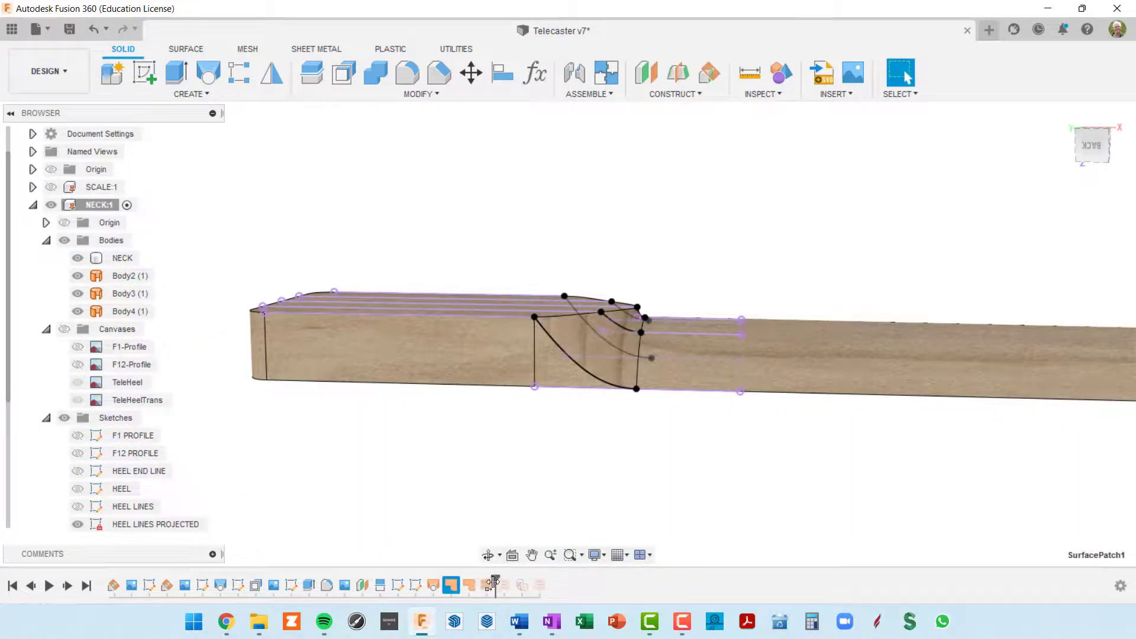
pyautogui.moveTo(479, 578); pyautogui.dragTo(495, 579)
pyautogui.moveTo(654, 385)
pyautogui.keyDown('shift'); pyautogui.mouseDown(button='middle')
pyautogui.moveTo(507, 362)
pyautogui.moveTo(589, 370)
pyautogui.mouseUp(button='middle'); pyautogui.keyUp('shift')
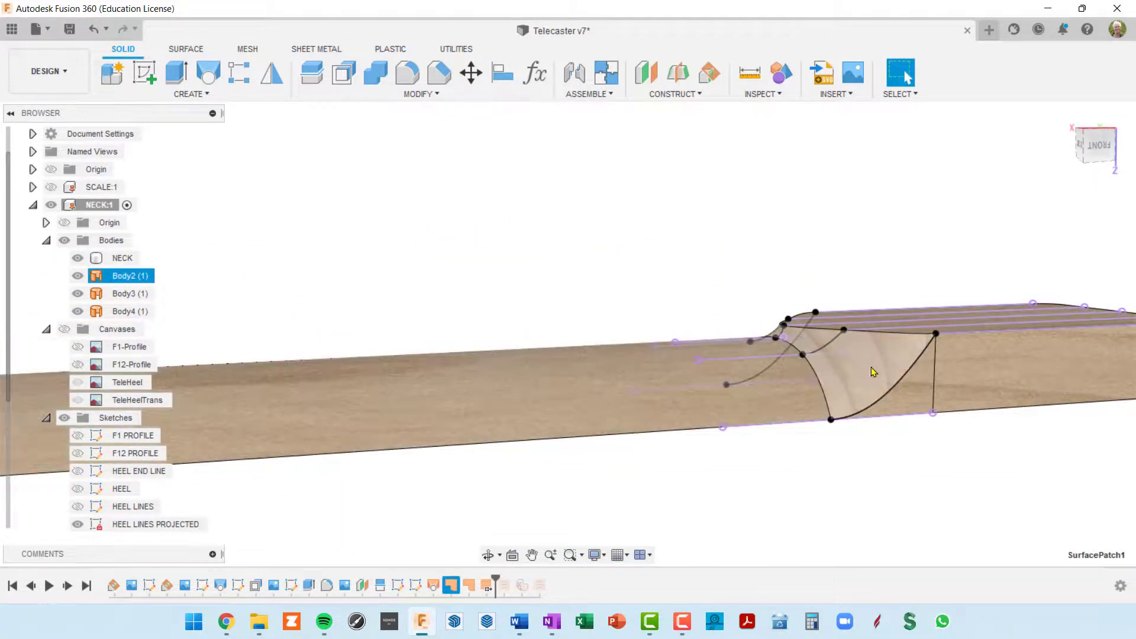
pyautogui.moveTo(953, 302); pyautogui.dragTo(795, 251, button='middle')
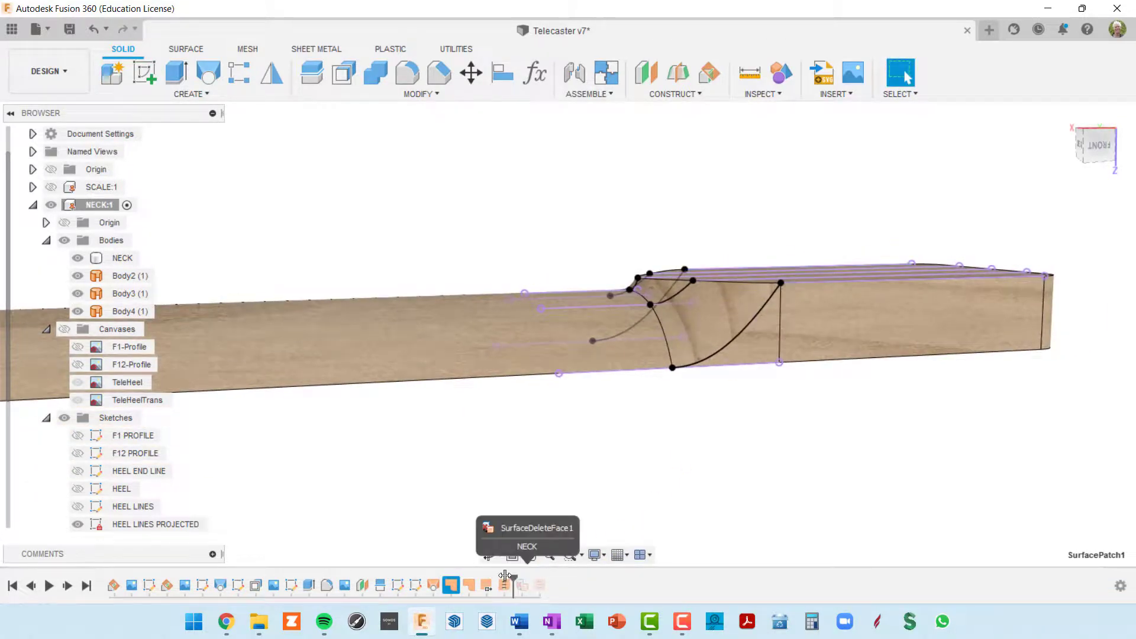
# Advance the history past the stitching of the transition surfaces and past SurfaceDeleteFace1
pyautogui.moveTo(496, 579); pyautogui.dragTo(512, 578)
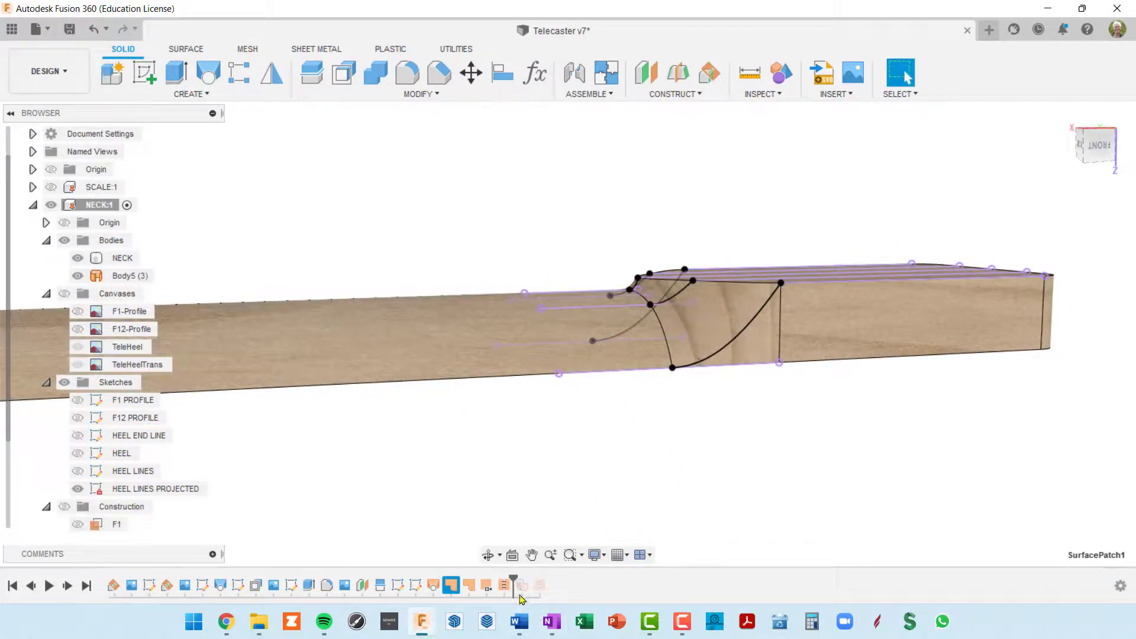
pyautogui.moveTo(513, 578); pyautogui.dragTo(519, 581)
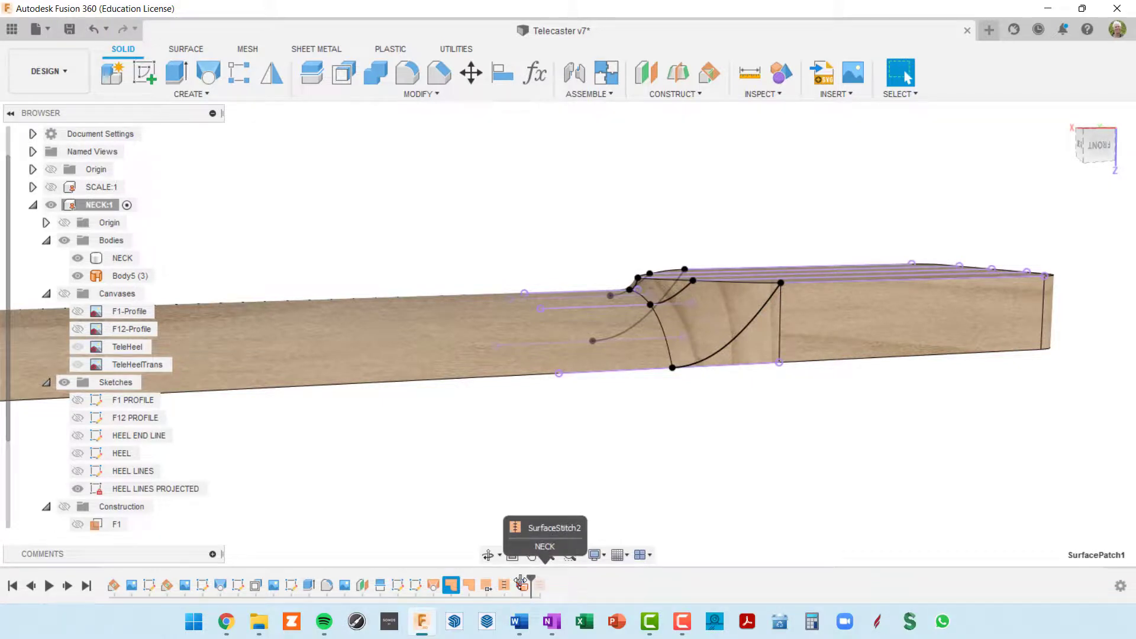
pyautogui.keyDown('shift'); pyautogui.moveTo(625, 453); pyautogui.dragTo(674, 456, button='middle'); pyautogui.keyUp('shift')
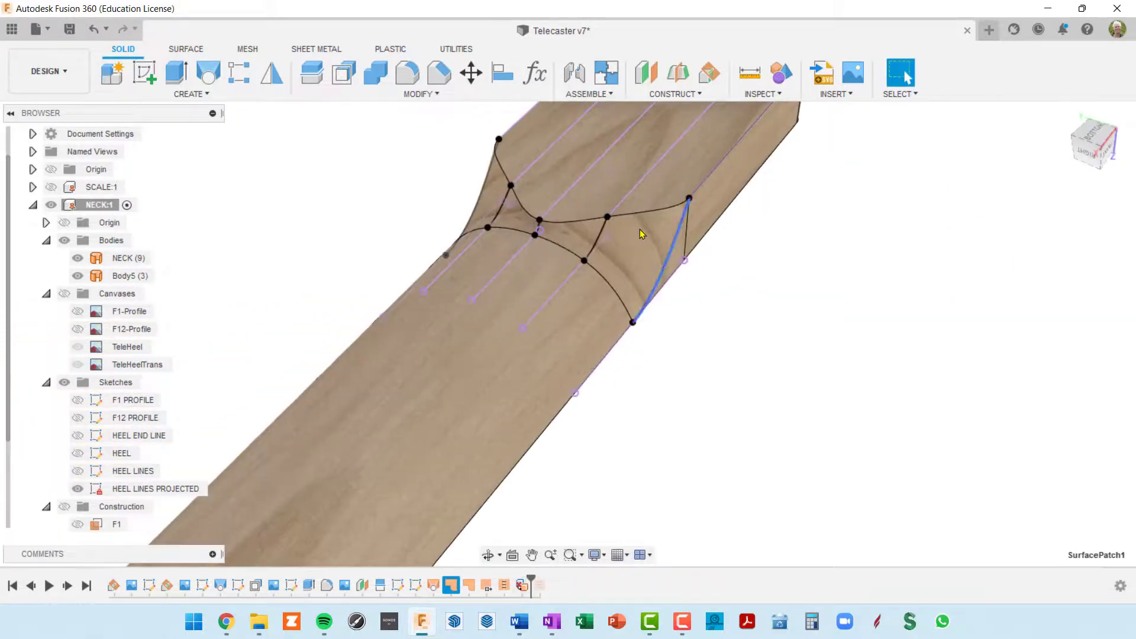
# Advance the history past SurfaceStitch2 to the end of the timeline and hide all the neck's sketches
pyautogui.keyDown('shift'); pyautogui.moveTo(576, 218); pyautogui.dragTo(759, 257, button='middle'); pyautogui.keyUp('shift')
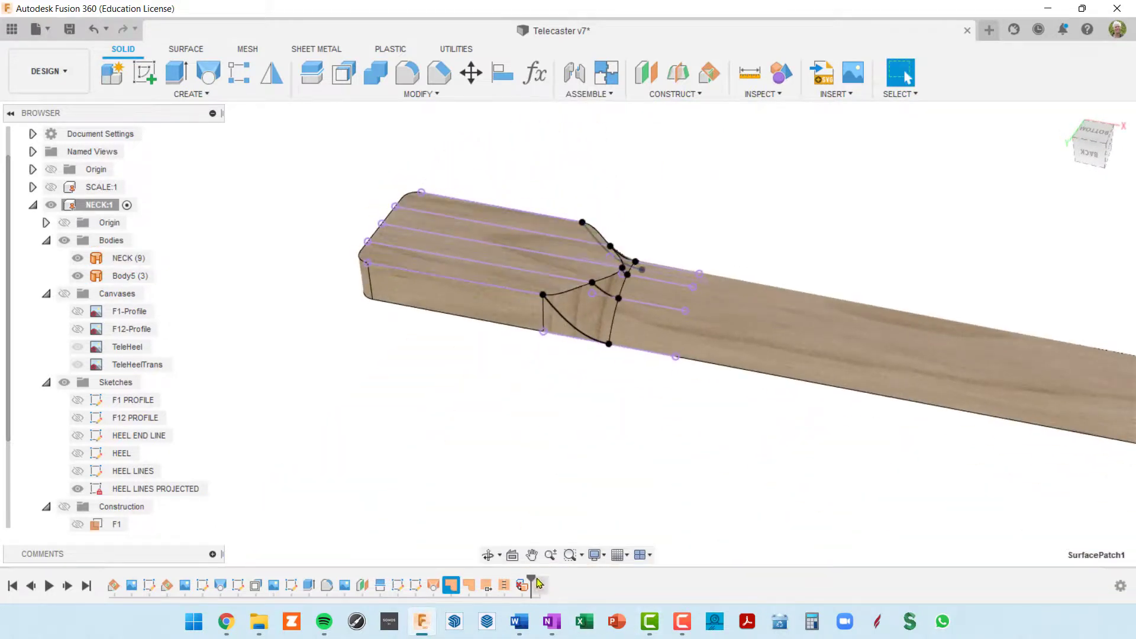
pyautogui.moveTo(532, 578); pyautogui.dragTo(545, 578)
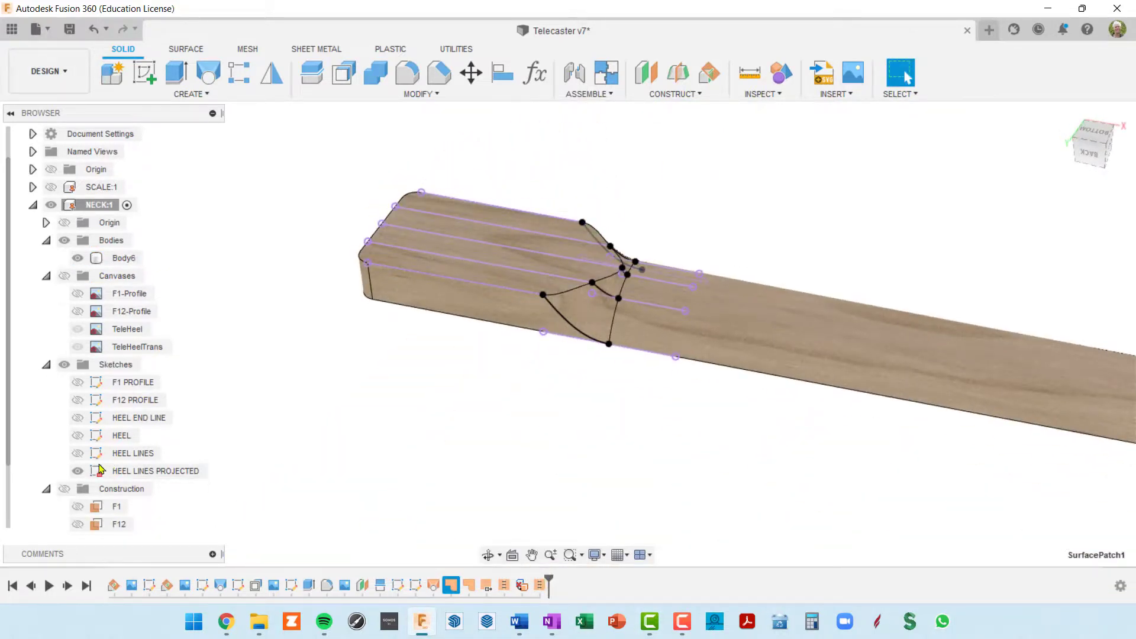
pyautogui.click(64, 364)
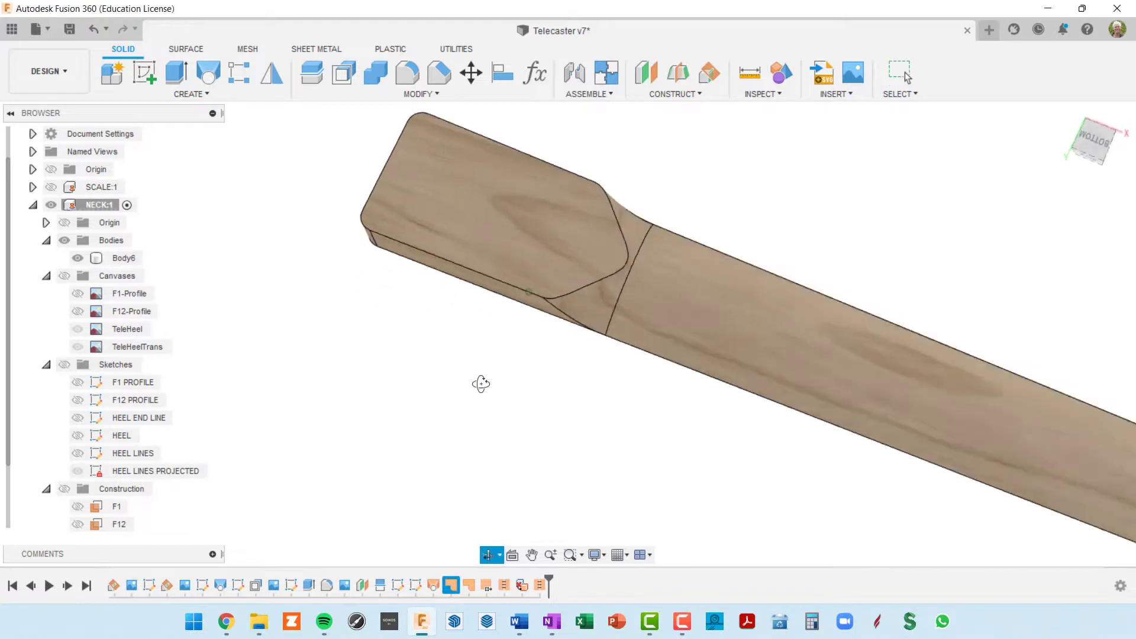